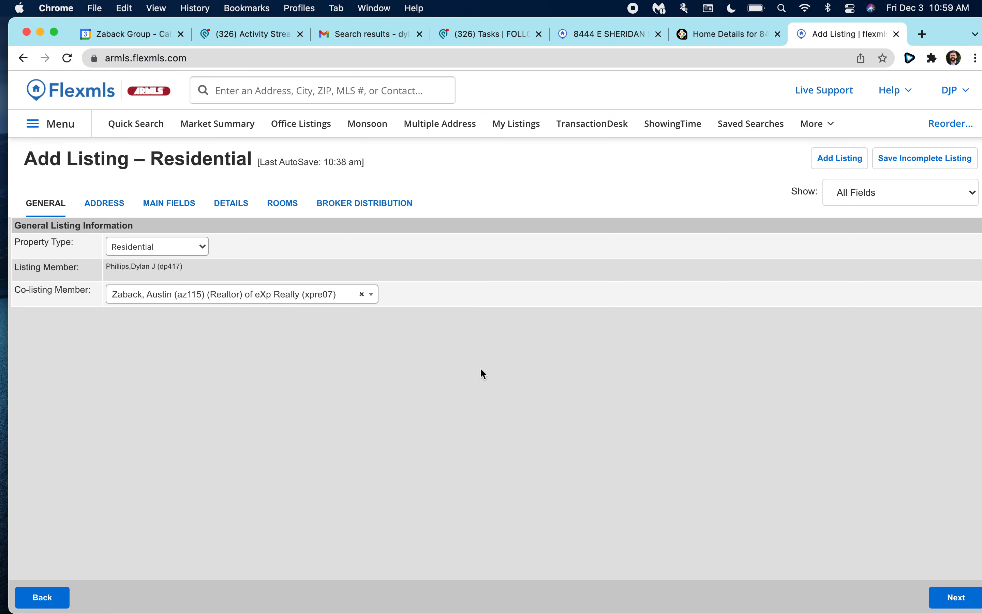
Search the agent's member code in Co-listing Member, assign the match, and continue to the address page.
{"action": "left_click", "coordinate": [160, 299]}
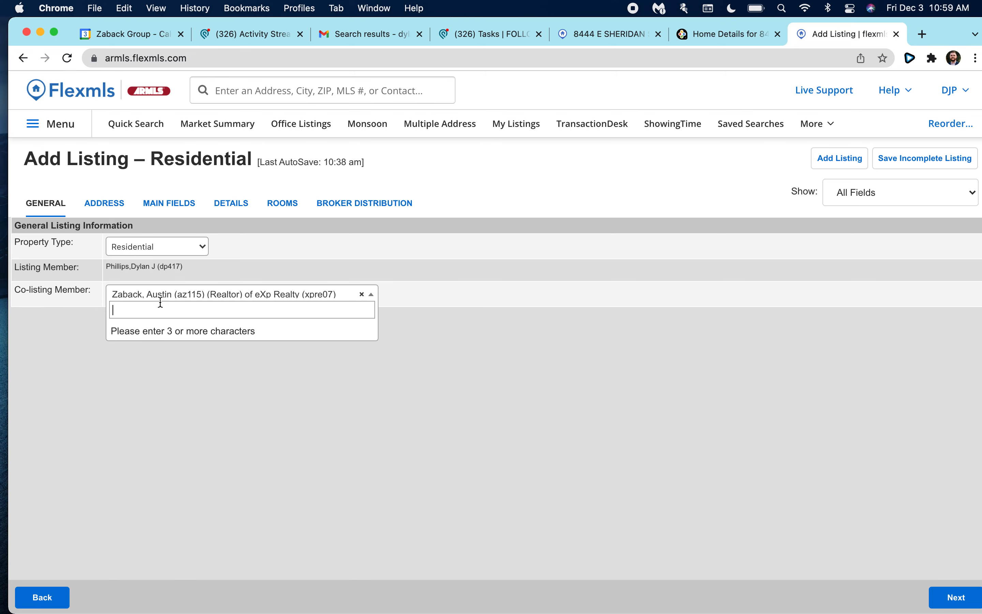
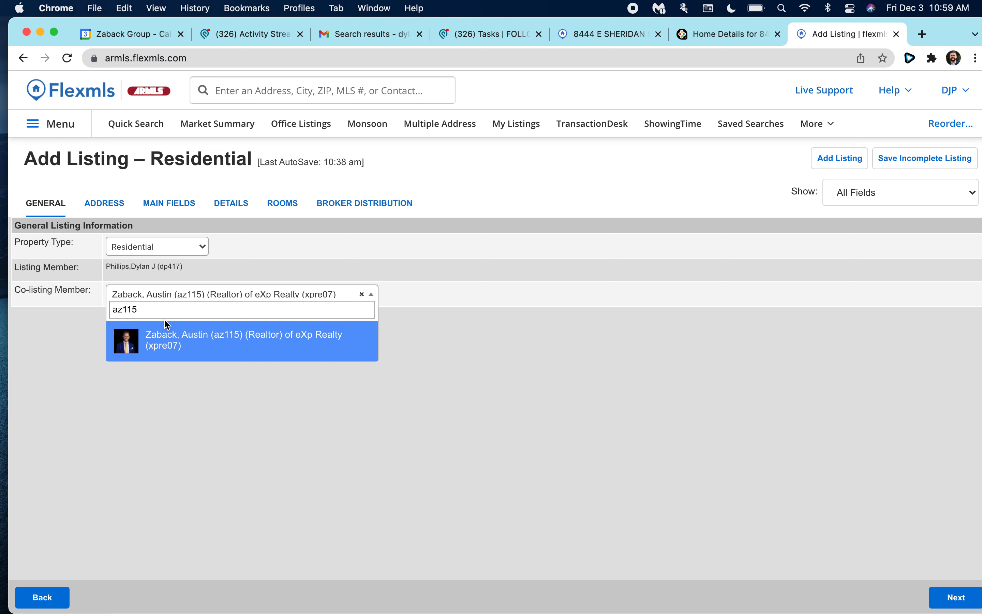
{"action": "left_click", "coordinate": [211, 345]}
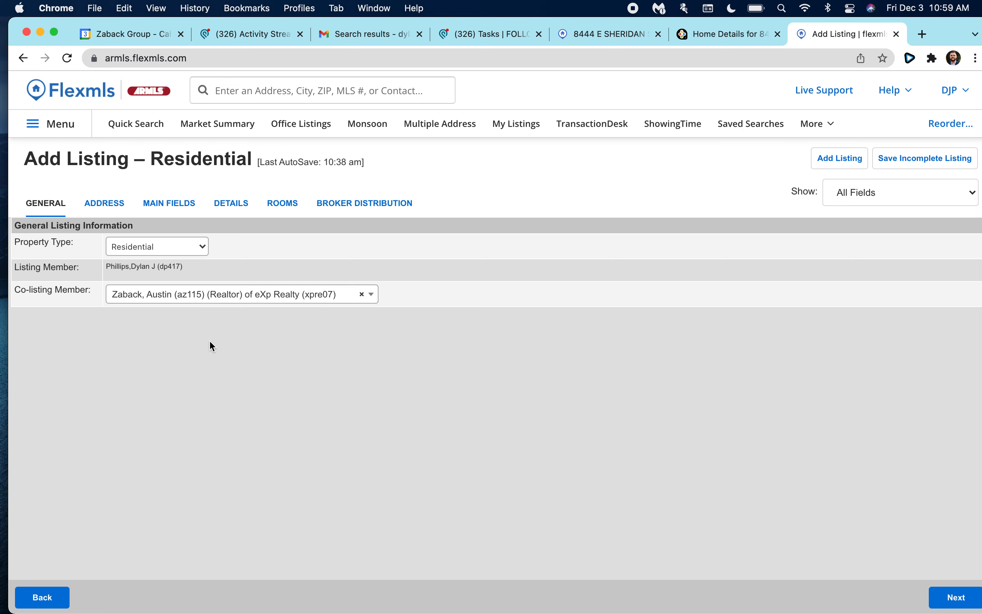
{"action": "left_click", "coordinate": [942, 599]}
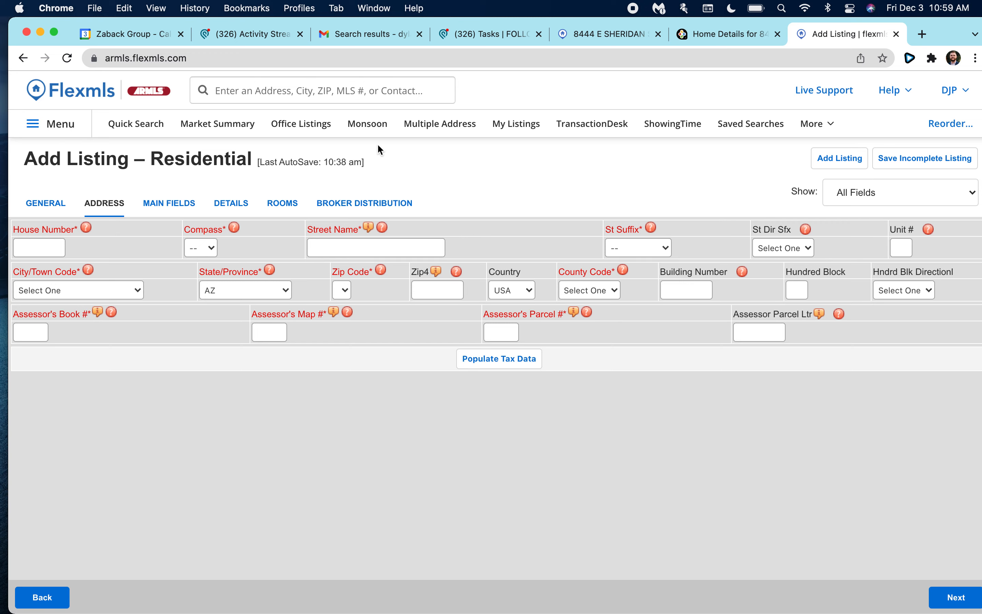
{"action": "left_click", "coordinate": [50, 245]}
{"action": "left_click", "coordinate": [211, 251]}
{"action": "left_click", "coordinate": [198, 319]}
{"action": "left_click", "coordinate": [341, 245]}
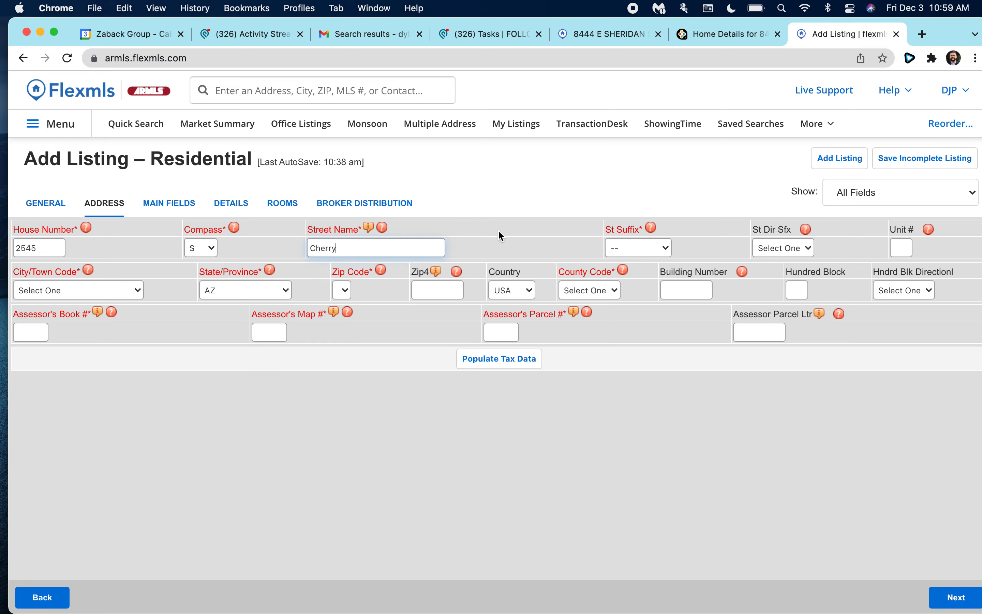
{"action": "left_click", "coordinate": [637, 248]}
{"action": "left_click", "coordinate": [637, 248]}
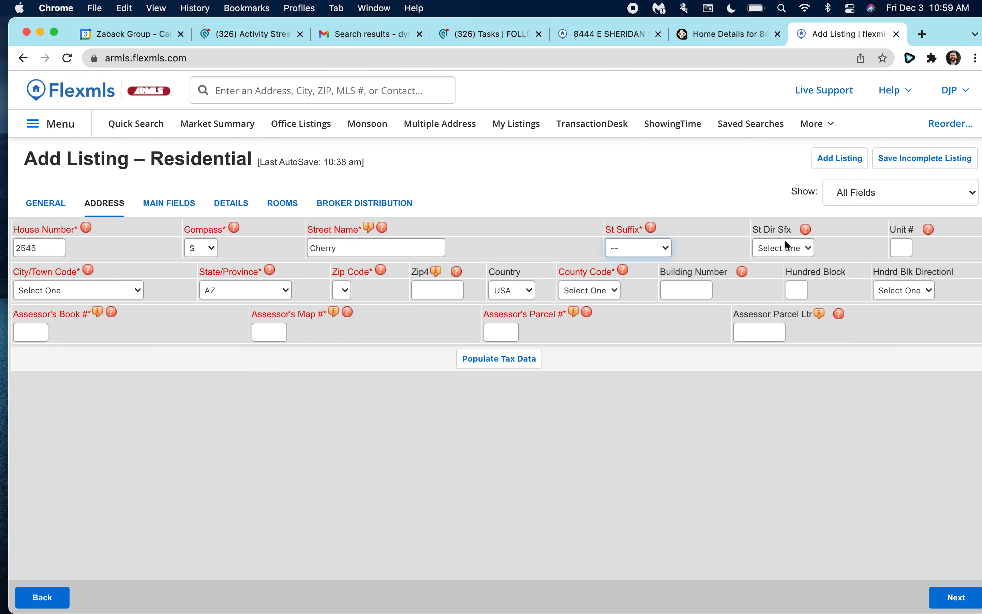
Set the city to Mesa, then switch to the Gmail search for the address.
{"action": "left_click", "coordinate": [80, 292]}
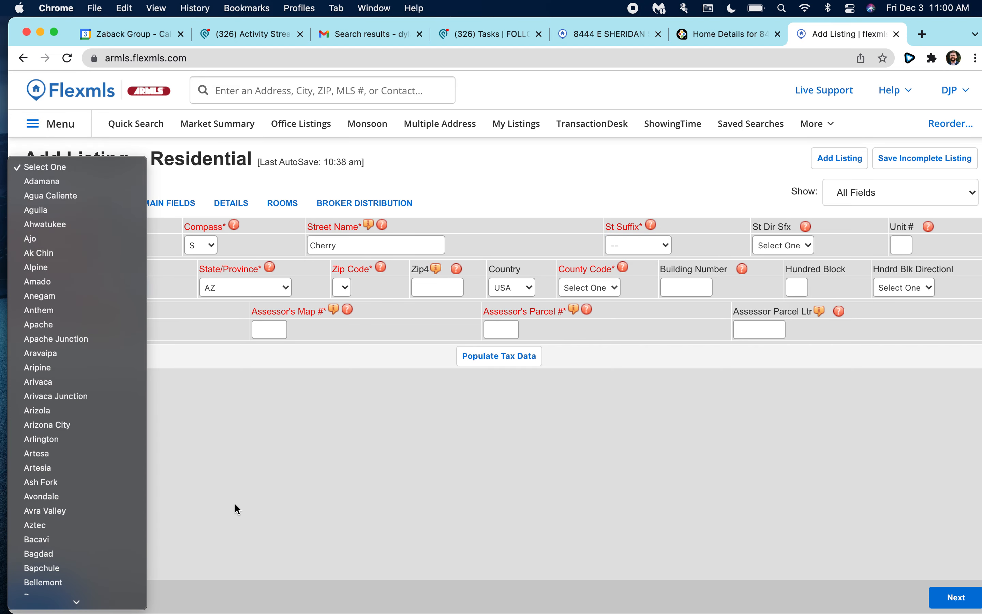
{"action": "scroll", "coordinate": [138, 501], "scroll_direction": "down", "scroll_amount": 20}
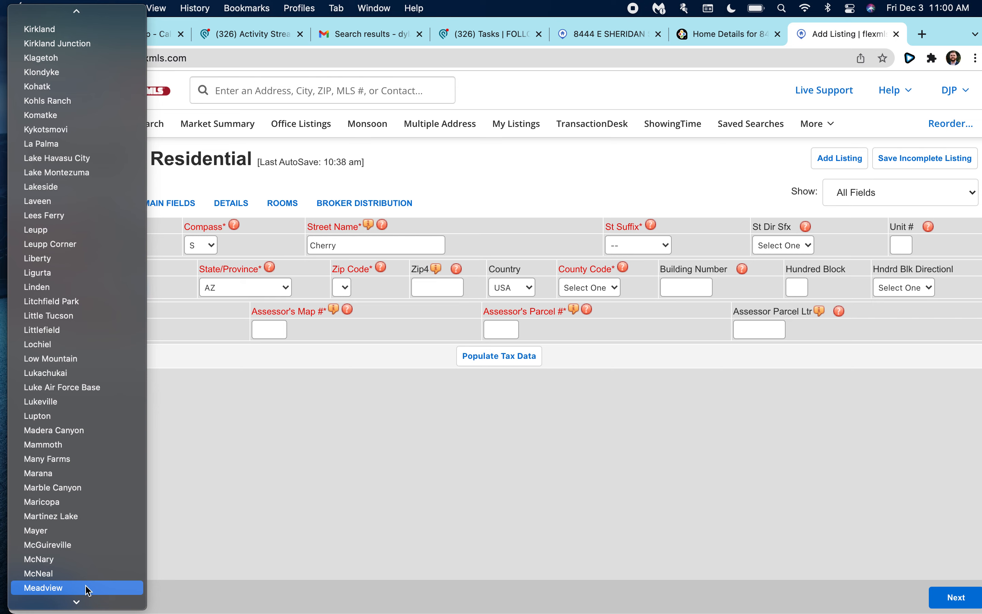
{"action": "scroll", "coordinate": [89, 591], "scroll_direction": "down", "scroll_amount": 5}
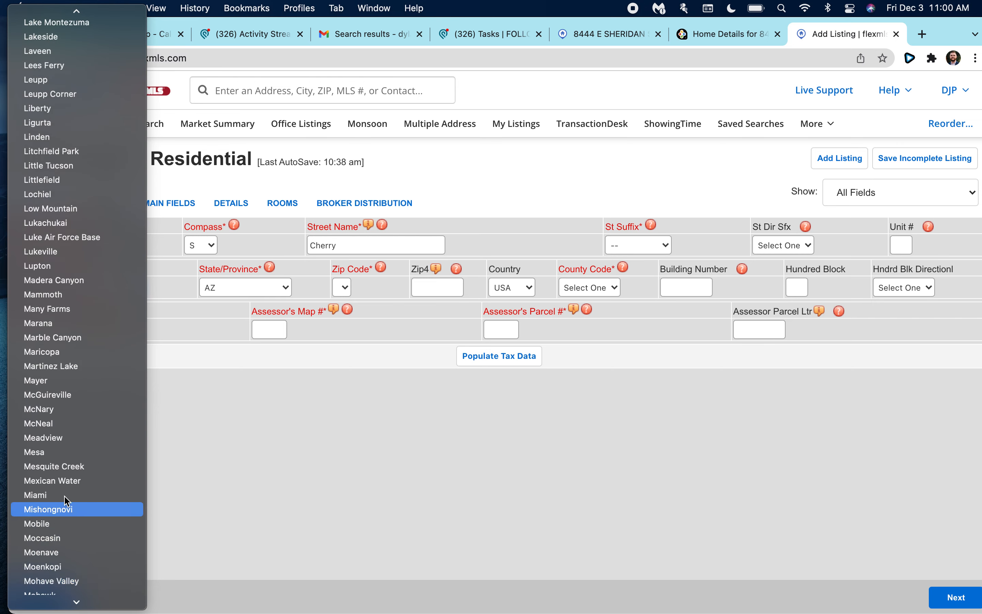
{"action": "left_click", "coordinate": [56, 352]}
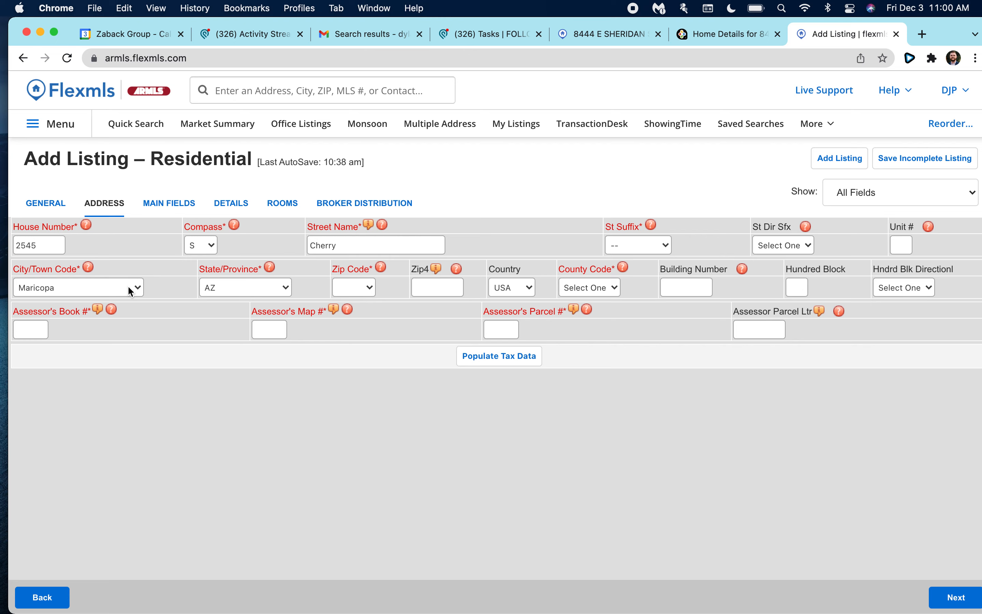
{"action": "left_click", "coordinate": [129, 290]}
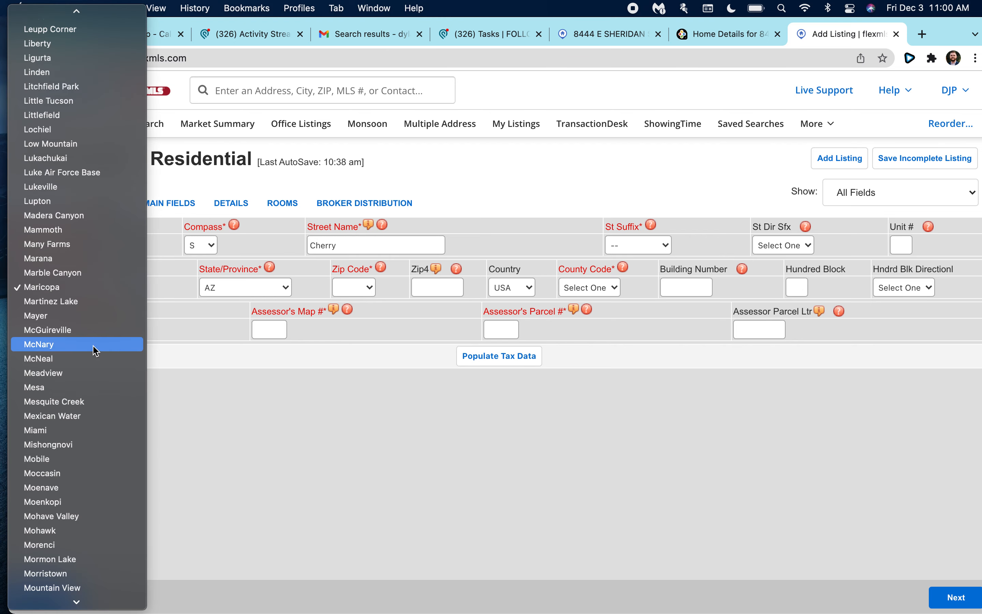
{"action": "left_click", "coordinate": [70, 387]}
{"action": "left_click", "coordinate": [351, 288]}
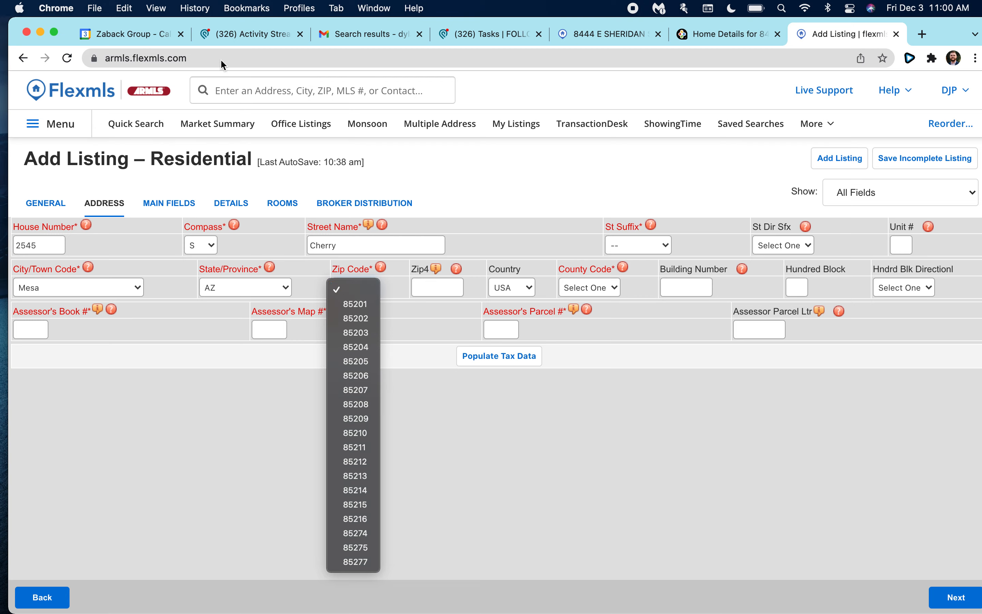
{"action": "left_click", "coordinate": [325, 30]}
{"action": "left_click", "coordinate": [326, 32]}
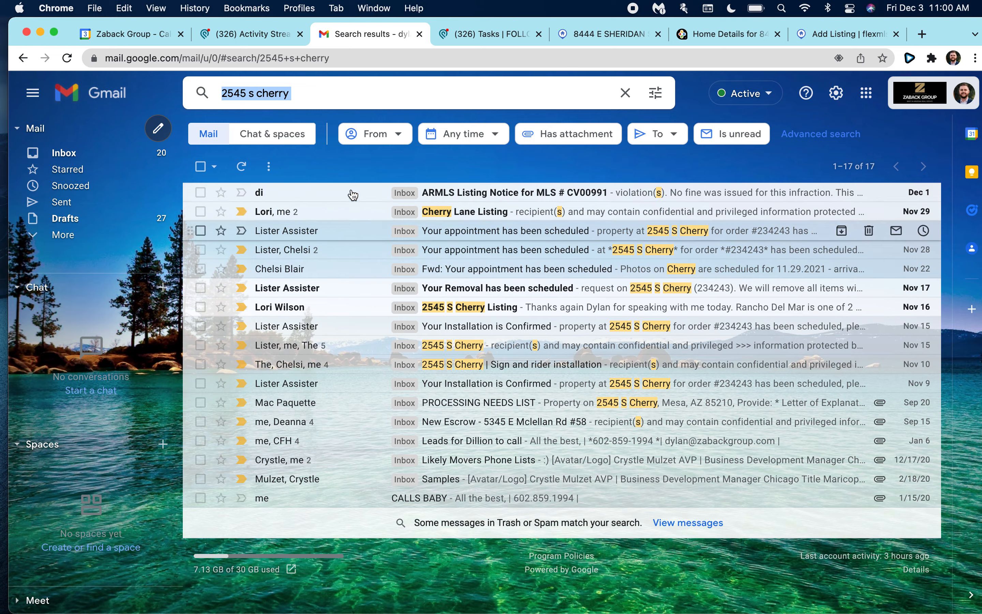
{"action": "left_click", "coordinate": [313, 94]}
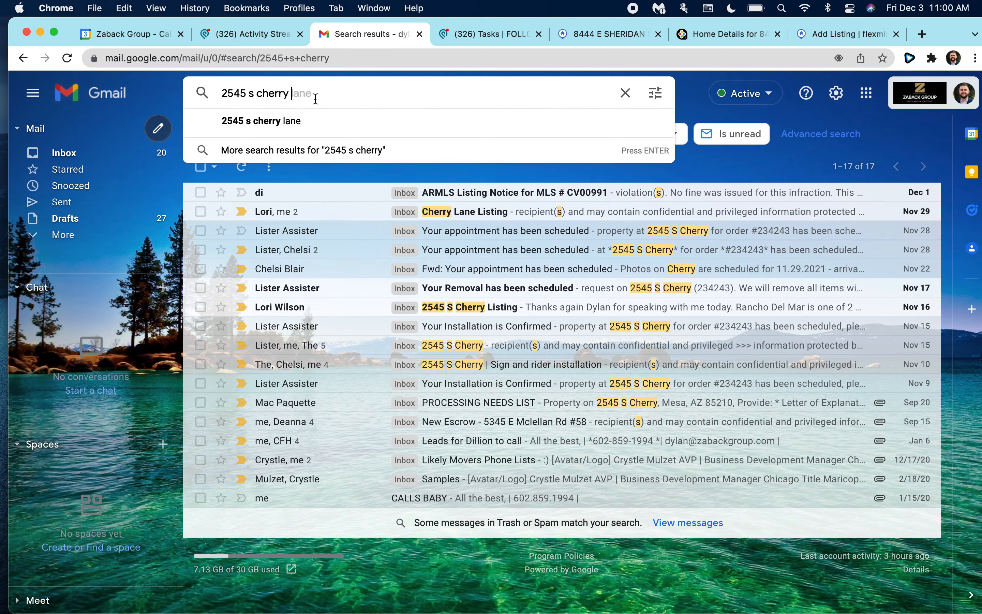
{"action": "triple_click", "coordinate": [280, 94]}
{"action": "key", "text": "super+c"}
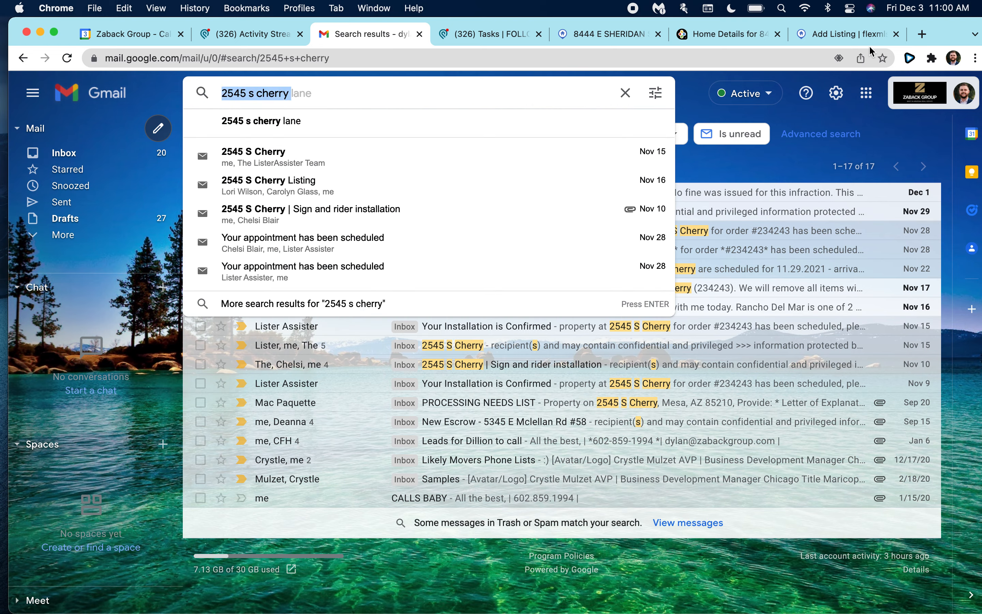
{"action": "left_click", "coordinate": [922, 34]}
{"action": "key", "text": "super+v"}
{"action": "key", "text": "Return"}
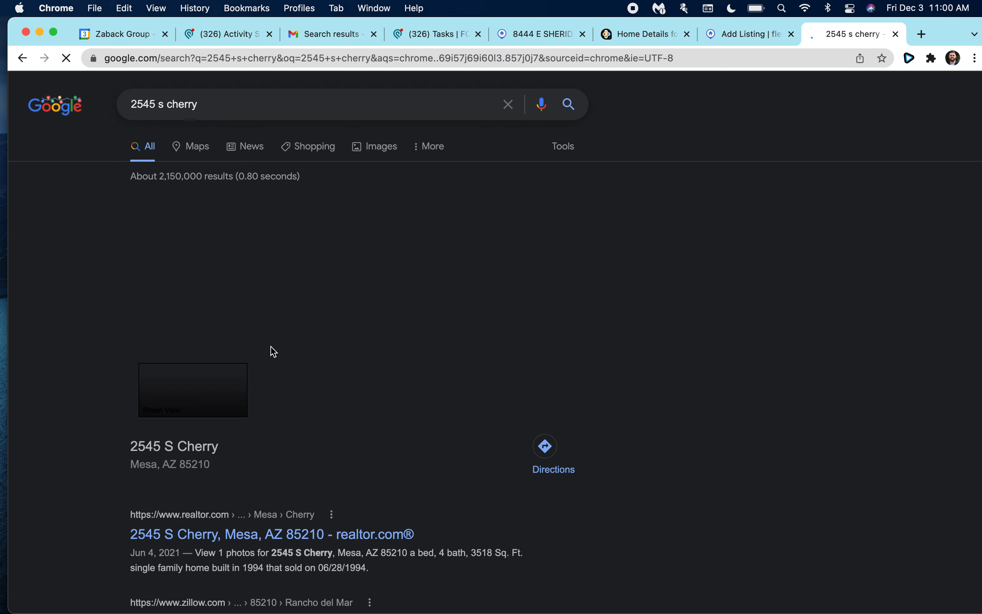
{"action": "scroll", "coordinate": [274, 351], "scroll_direction": "down", "scroll_amount": 2}
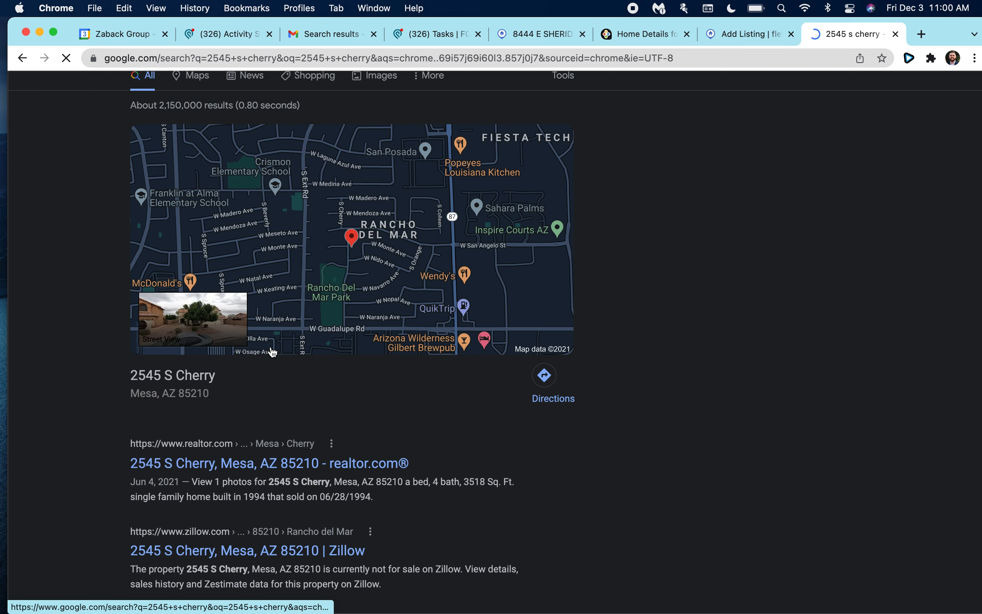
{"action": "left_click", "coordinate": [739, 41]}
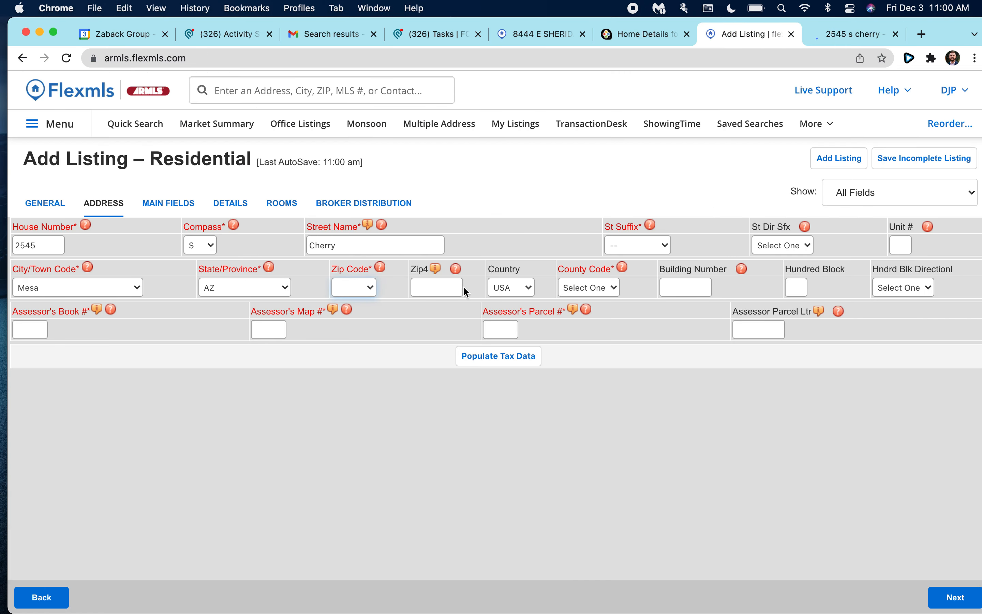
Set the listing's zip code to 85210 and the county code to Maricopa.
{"action": "key", "text": "8"}
{"action": "left_click", "coordinate": [401, 292]}
{"action": "left_click", "coordinate": [365, 289]}
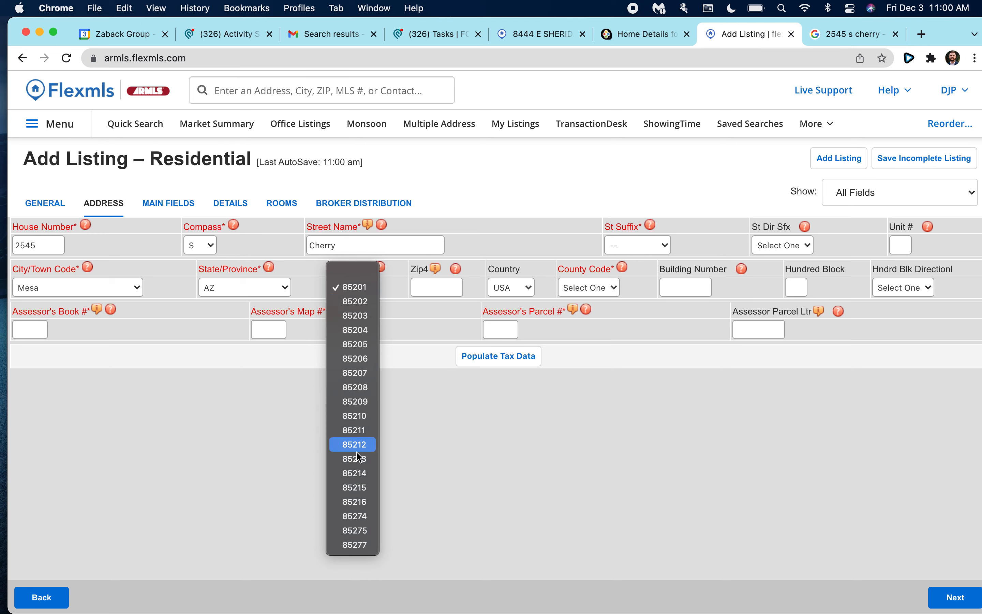
{"action": "left_click", "coordinate": [355, 418]}
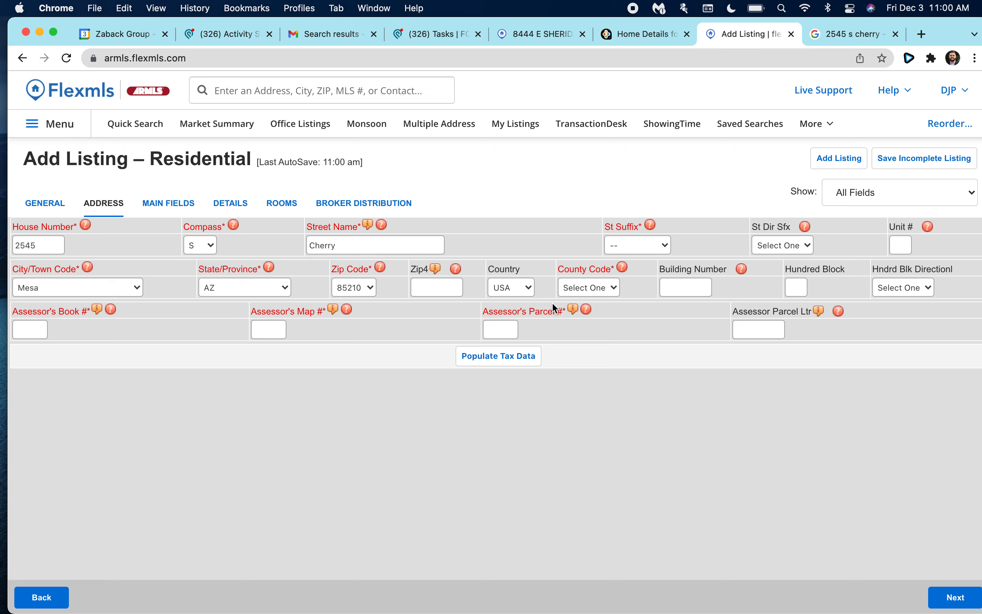
{"action": "left_click", "coordinate": [607, 291]}
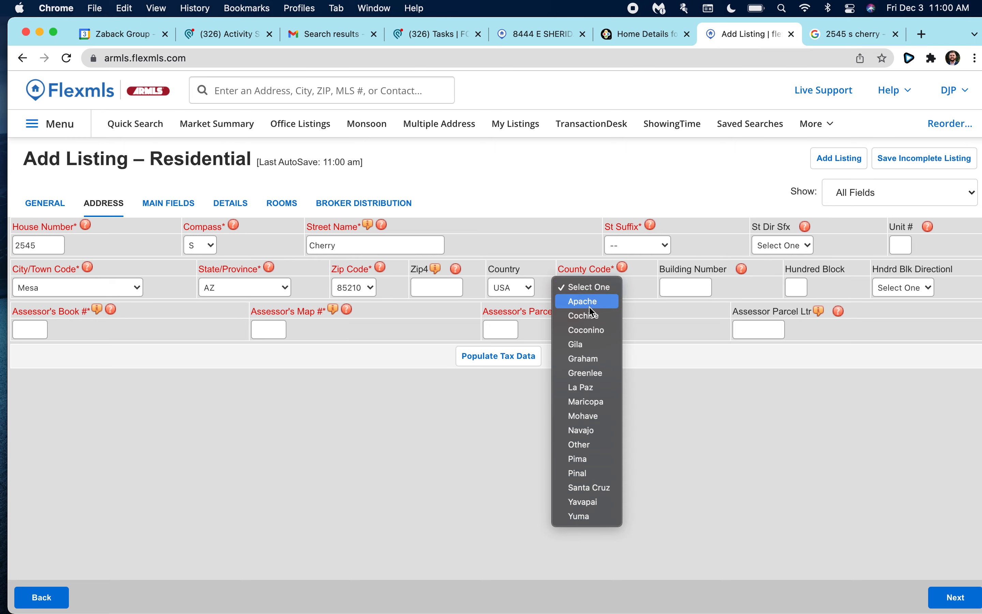
{"action": "left_click", "coordinate": [585, 401]}
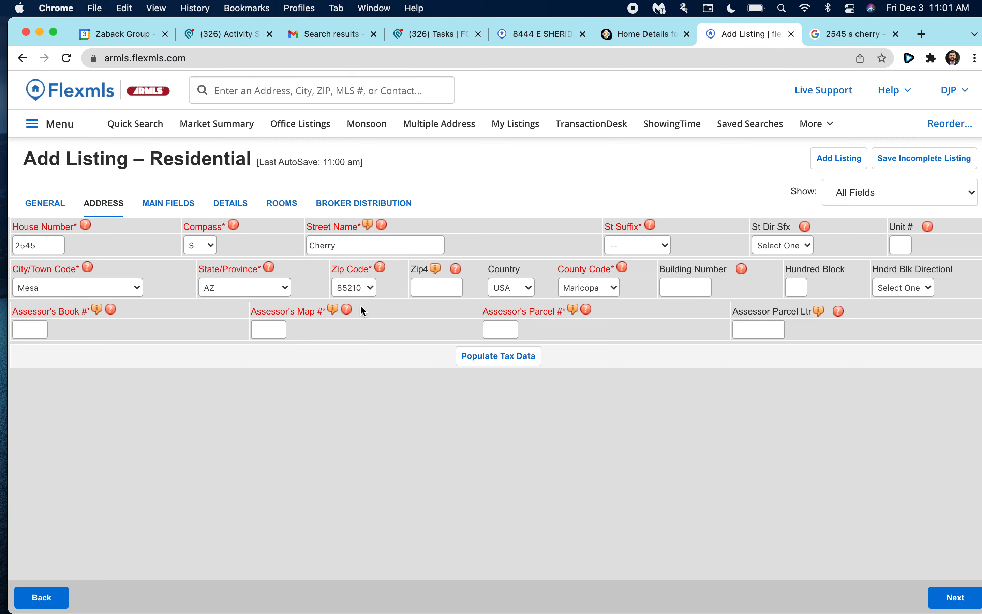
{"action": "left_click", "coordinate": [856, 34]}
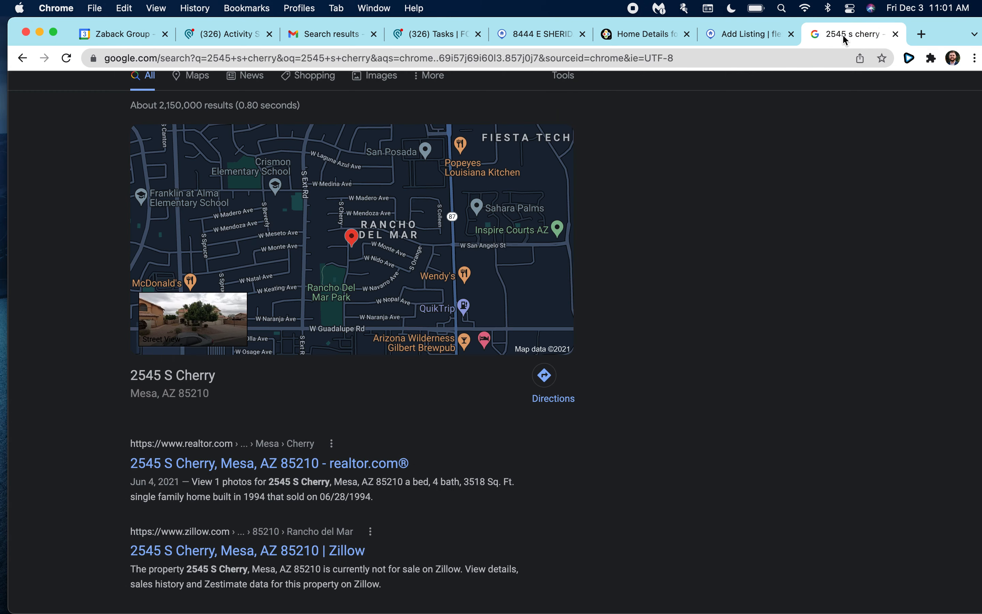
{"action": "left_click", "coordinate": [745, 57]}
{"action": "type", "text": "mymonsoon.com"}
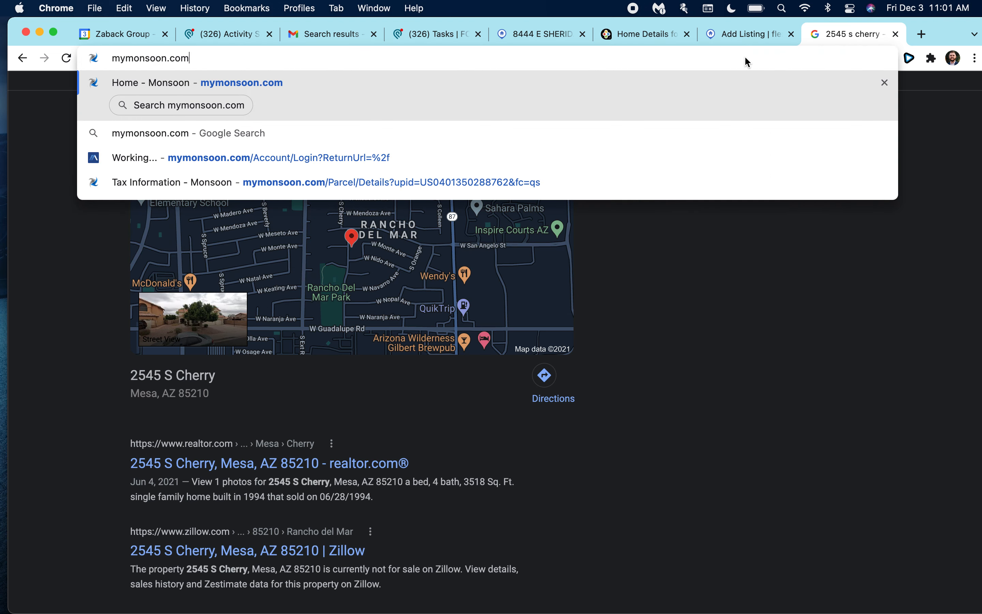
{"action": "key", "text": "Return"}
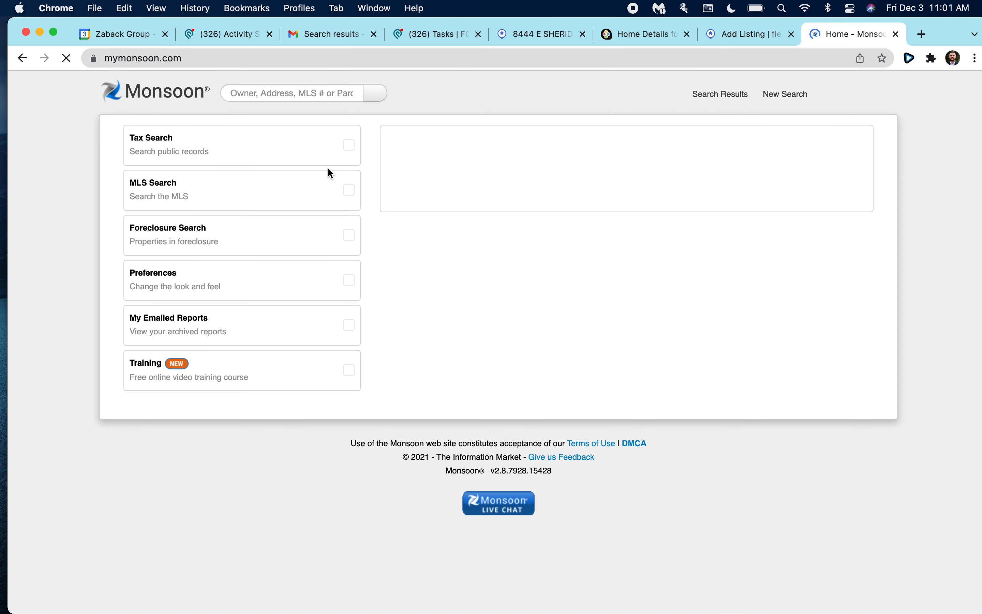
{"action": "left_click", "coordinate": [289, 92]}
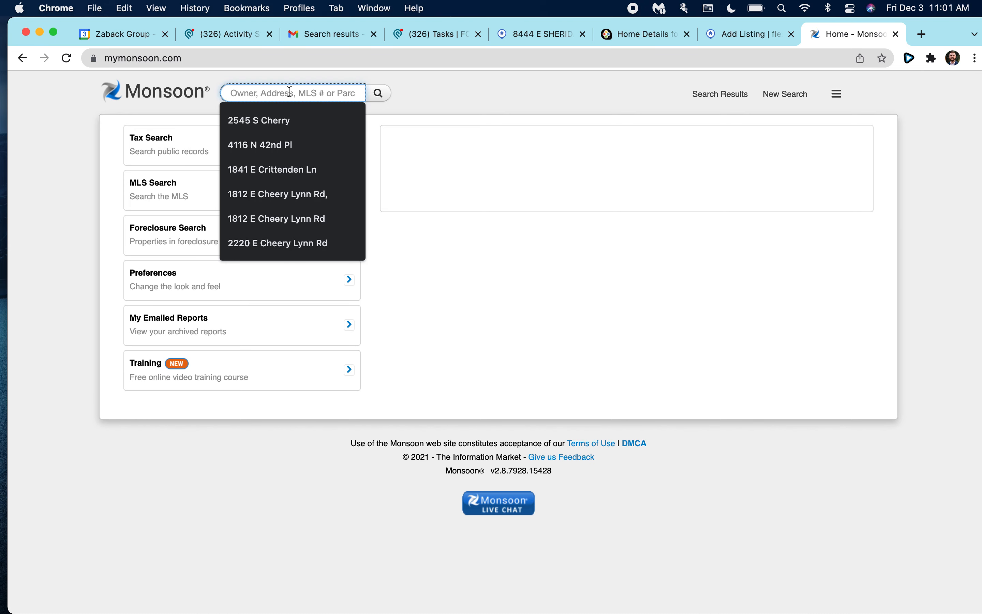
{"action": "left_click", "coordinate": [298, 118]}
{"action": "left_click", "coordinate": [372, 92]}
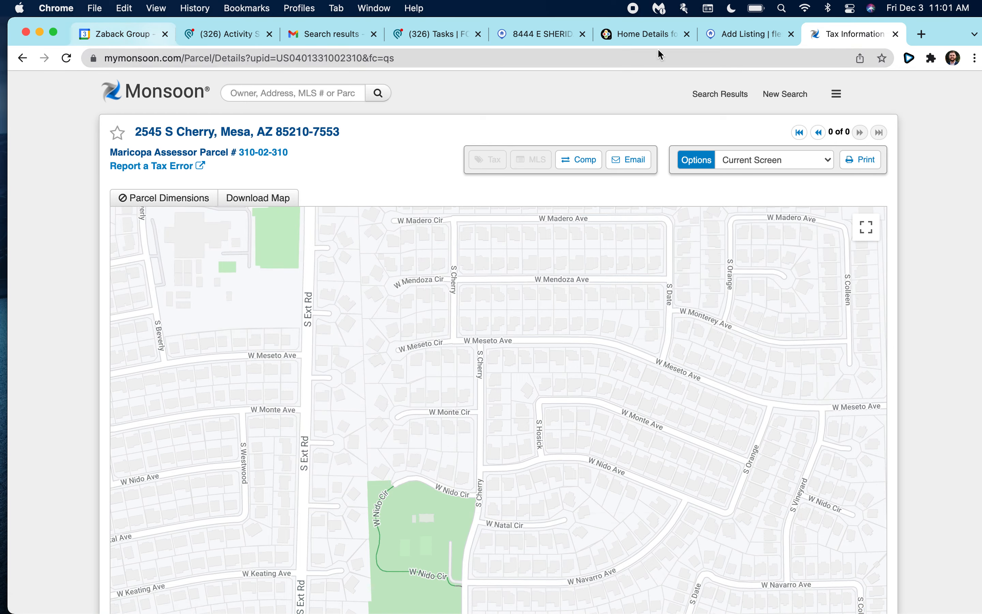
{"action": "left_click", "coordinate": [734, 34]}
{"action": "left_click", "coordinate": [36, 335]}
{"action": "type", "text": "310"}
{"action": "key", "text": "Tab"}
{"action": "key", "text": "Tab"}
{"action": "type", "text": "310"}
{"action": "left_click", "coordinate": [480, 422]}
{"action": "left_click", "coordinate": [506, 357]}
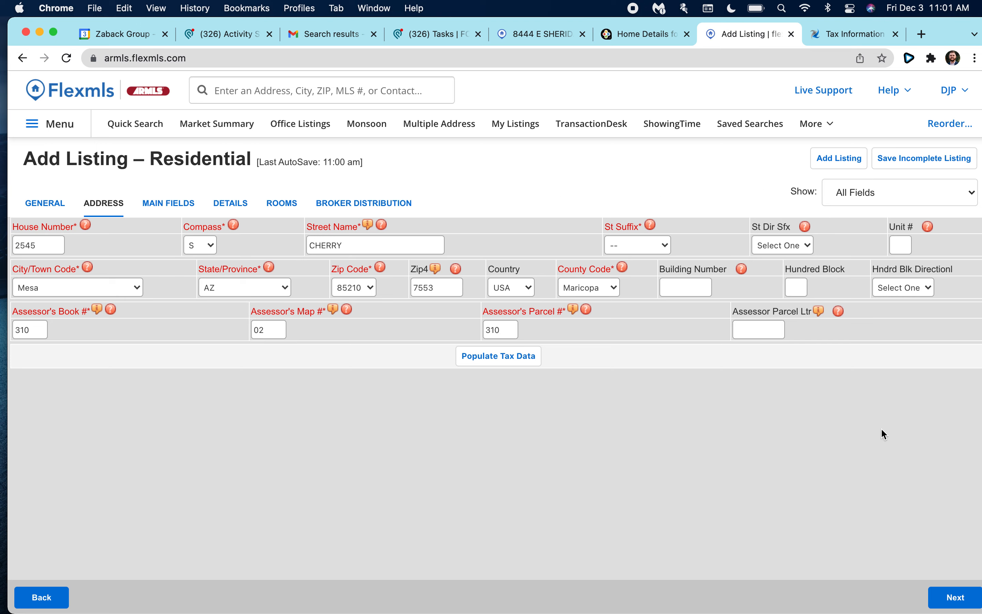
On the main fields page, show required fields only and enter list price 499000.
{"action": "left_click", "coordinate": [955, 598]}
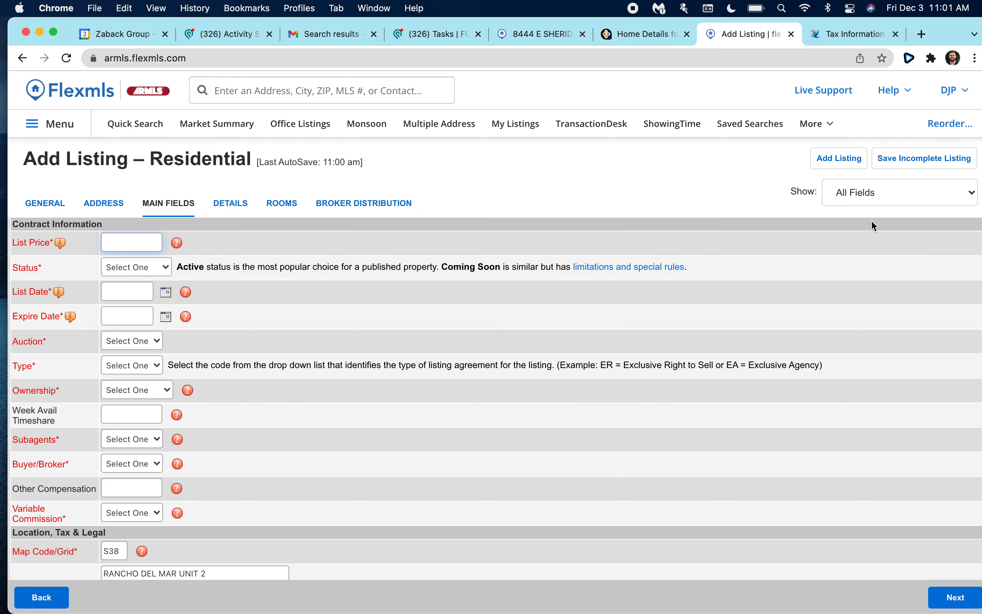
{"action": "scroll", "coordinate": [424, 412], "scroll_direction": "down", "scroll_amount": 20}
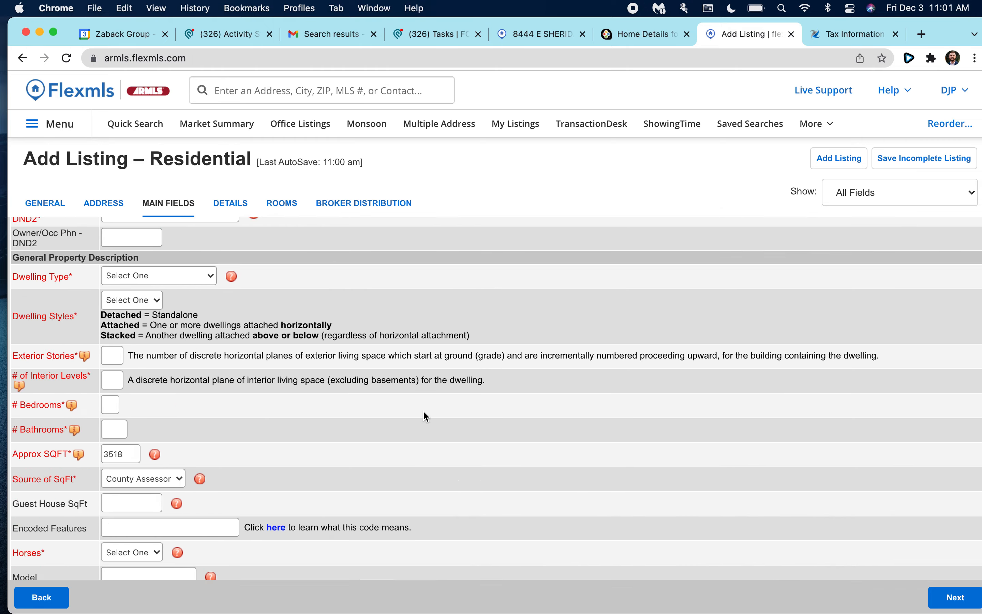
{"action": "scroll", "coordinate": [425, 411], "scroll_direction": "up", "scroll_amount": 20}
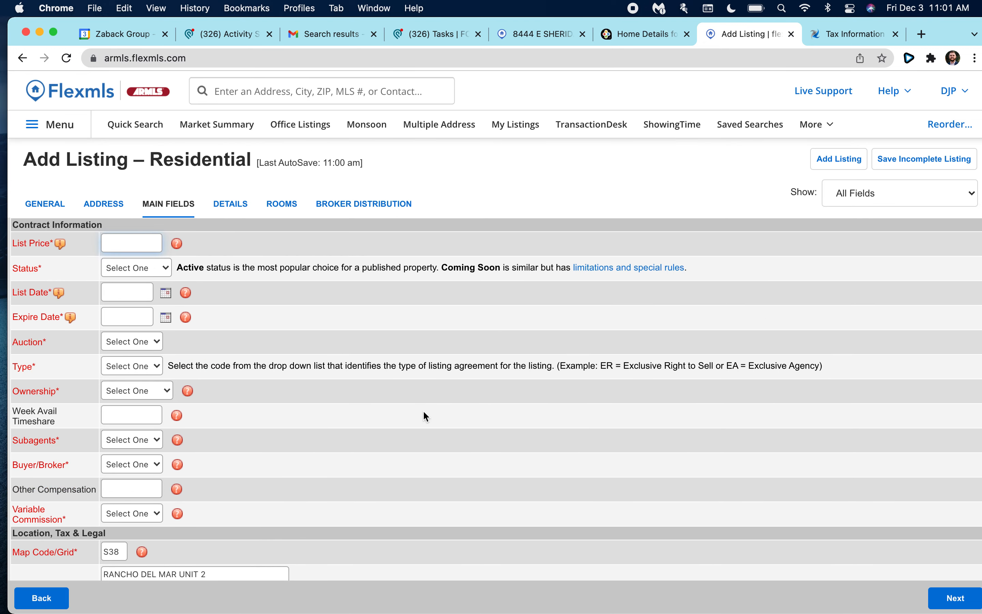
{"action": "left_click", "coordinate": [858, 195]}
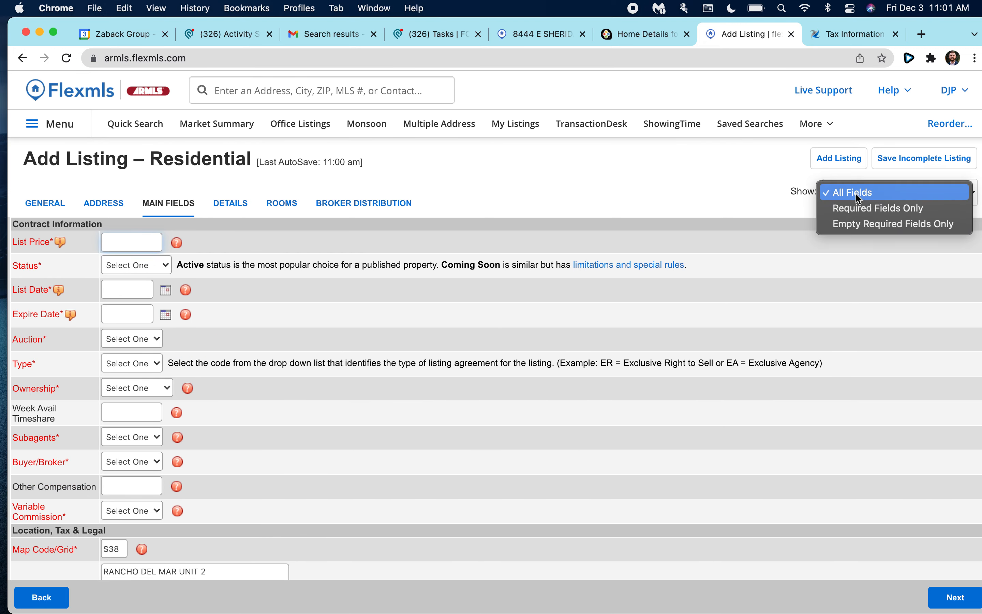
{"action": "left_click", "coordinate": [881, 202]}
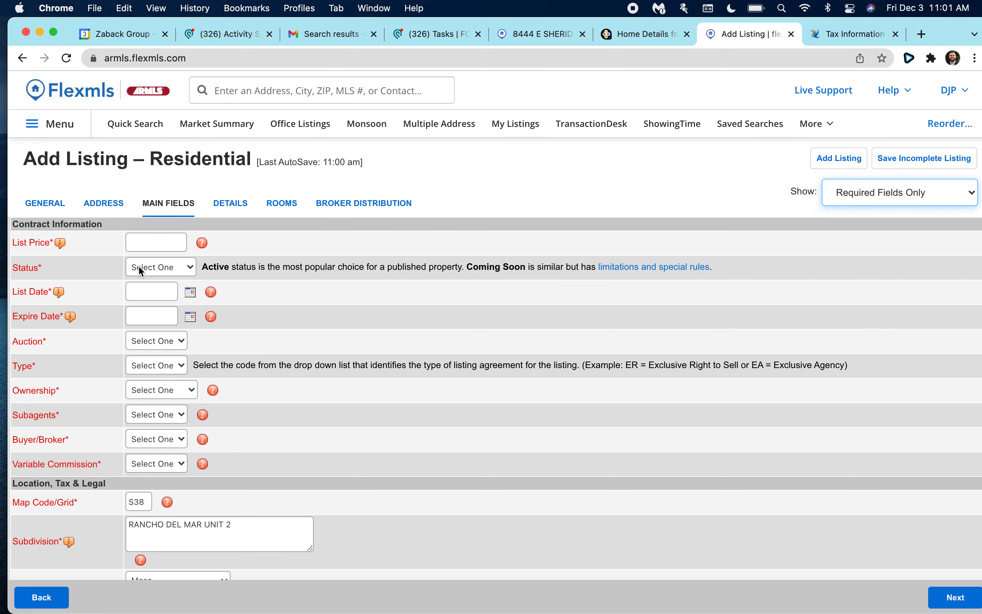
{"action": "left_click", "coordinate": [151, 251]}
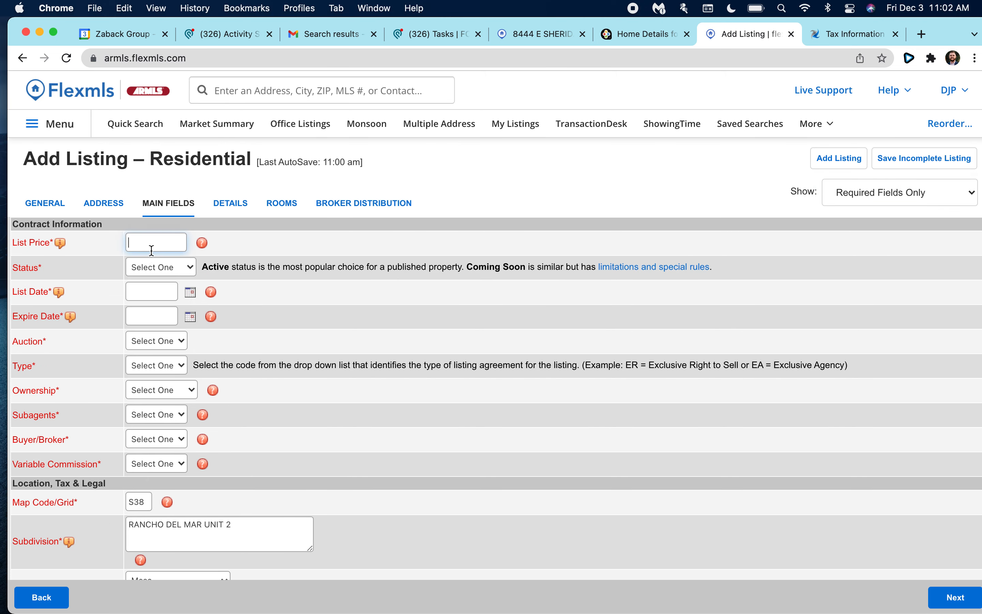
{"action": "type", "text": "499000"}
Set the listing status to Coming Soon.
{"action": "scroll", "coordinate": [130, 260], "scroll_direction": "down", "scroll_amount": 1}
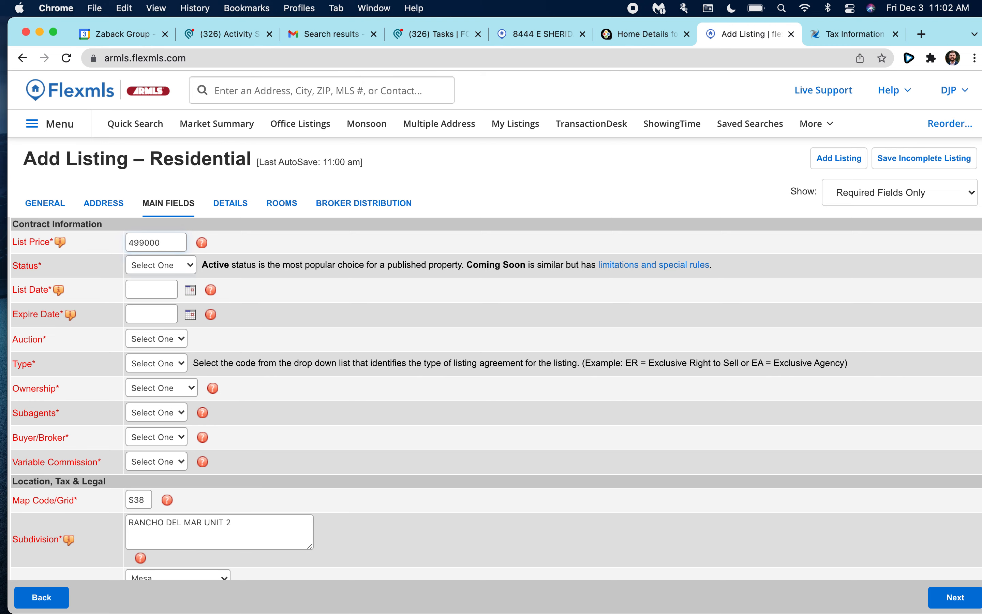
{"action": "left_click", "coordinate": [130, 262]}
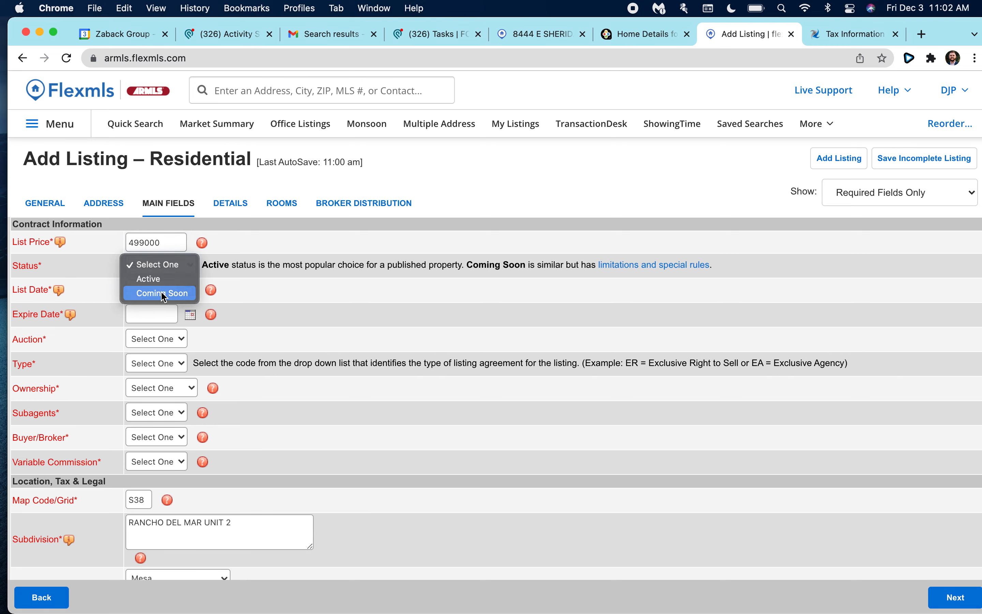
{"action": "left_click", "coordinate": [162, 292]}
{"action": "left_click", "coordinate": [161, 271]}
{"action": "left_click", "coordinate": [161, 270]}
{"action": "left_click", "coordinate": [157, 290]}
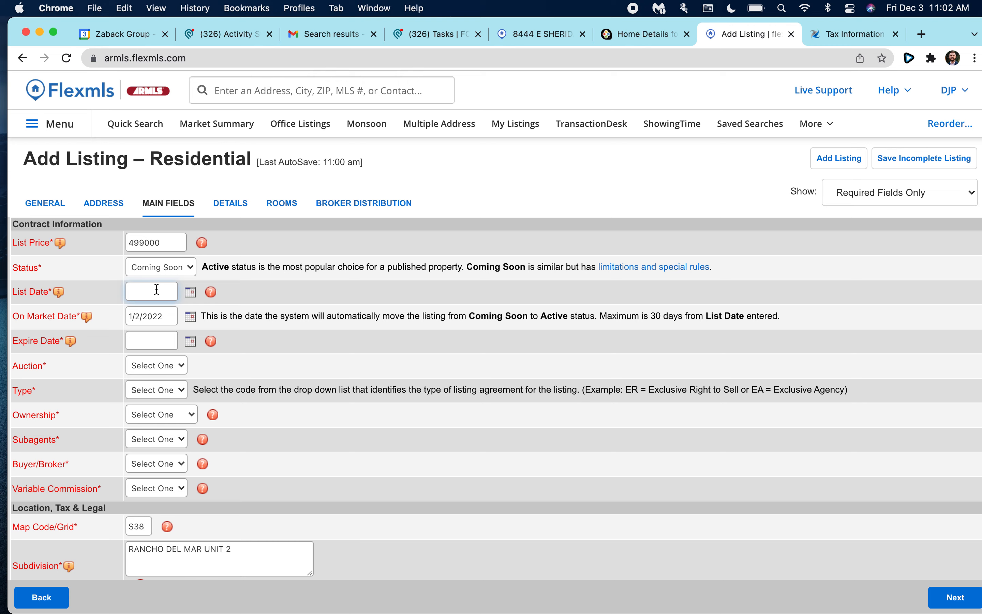
{"action": "scroll", "coordinate": [167, 296], "scroll_direction": "down", "scroll_amount": 2}
{"action": "scroll", "coordinate": [181, 307], "scroll_direction": "up", "scroll_amount": 2}
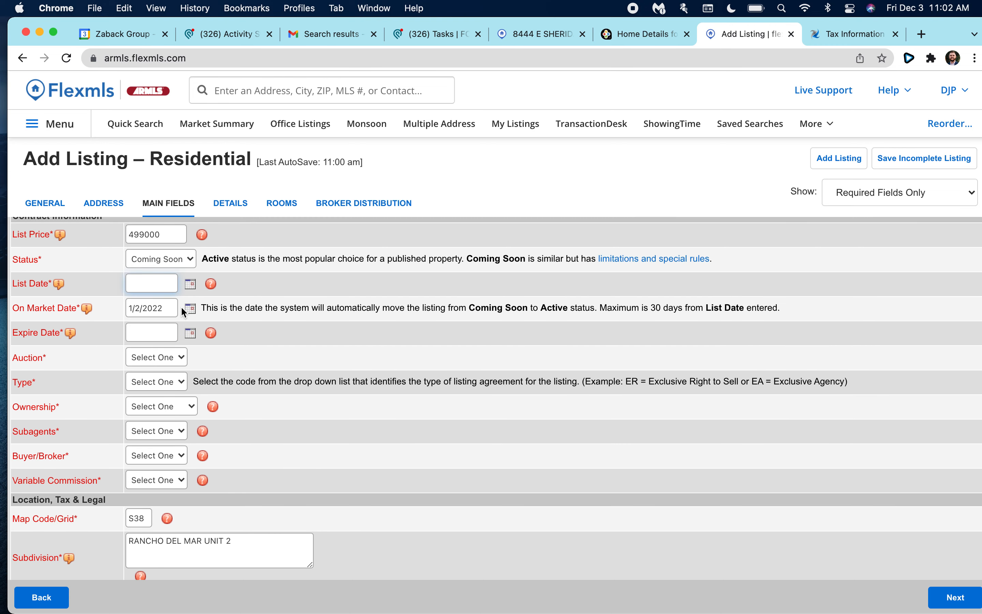
Set the On Market Date to 12/8/2021 with the calendar picker.
{"action": "left_click", "coordinate": [192, 285]}
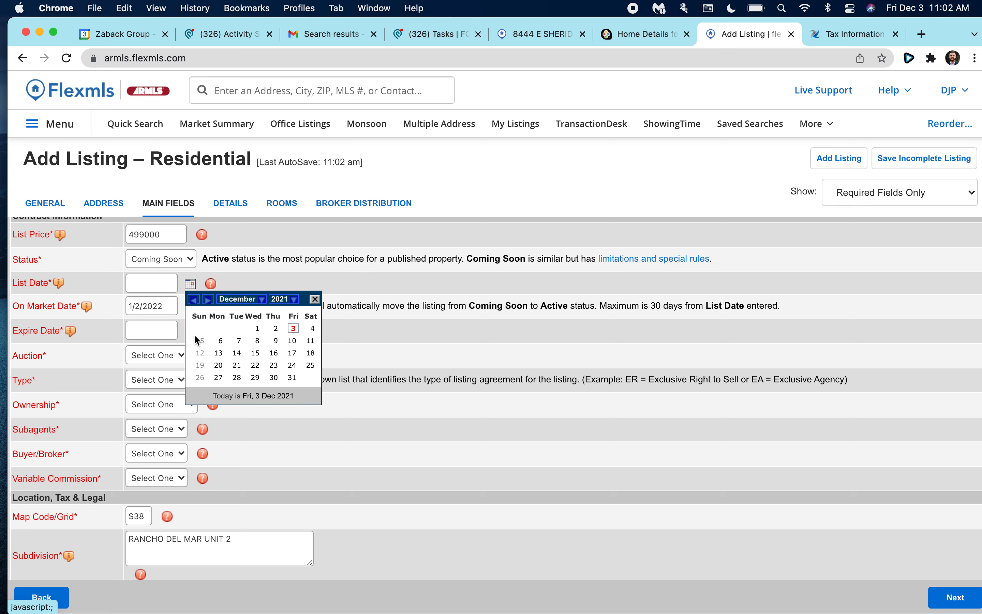
{"action": "left_click", "coordinate": [258, 341]}
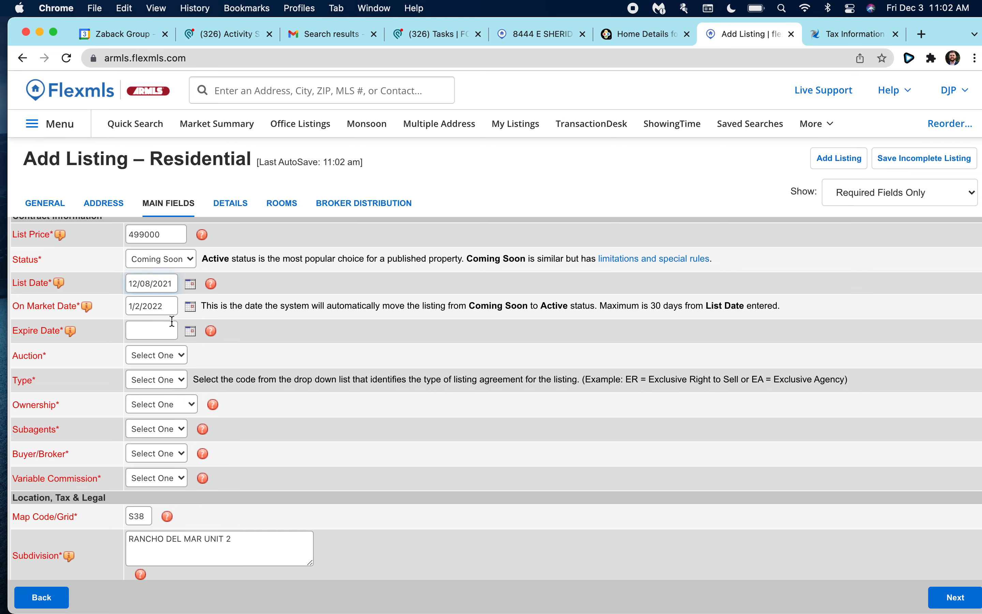
{"action": "scroll", "coordinate": [172, 321], "scroll_direction": "down", "scroll_amount": 1}
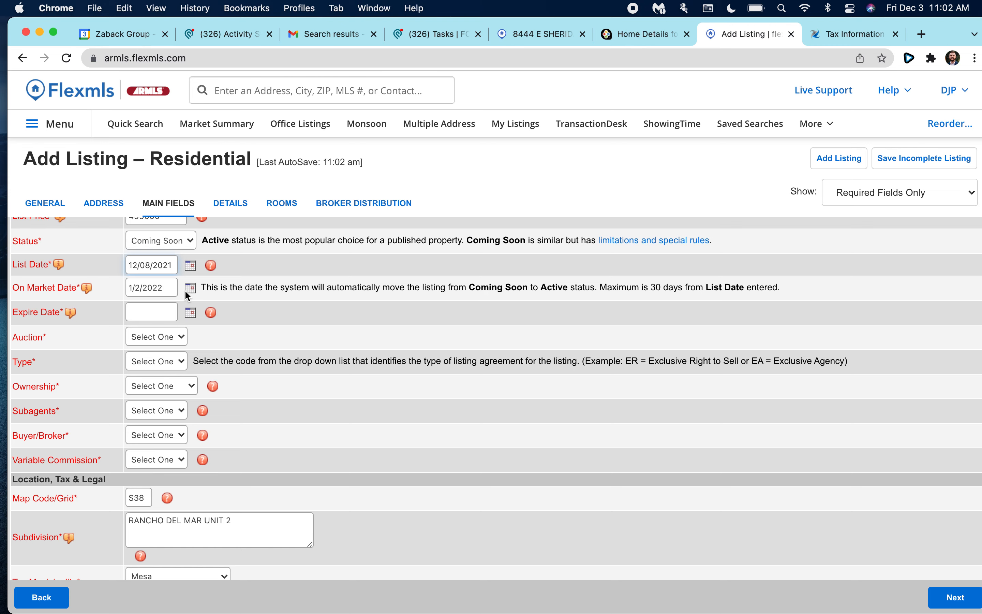
{"action": "left_click", "coordinate": [164, 288]}
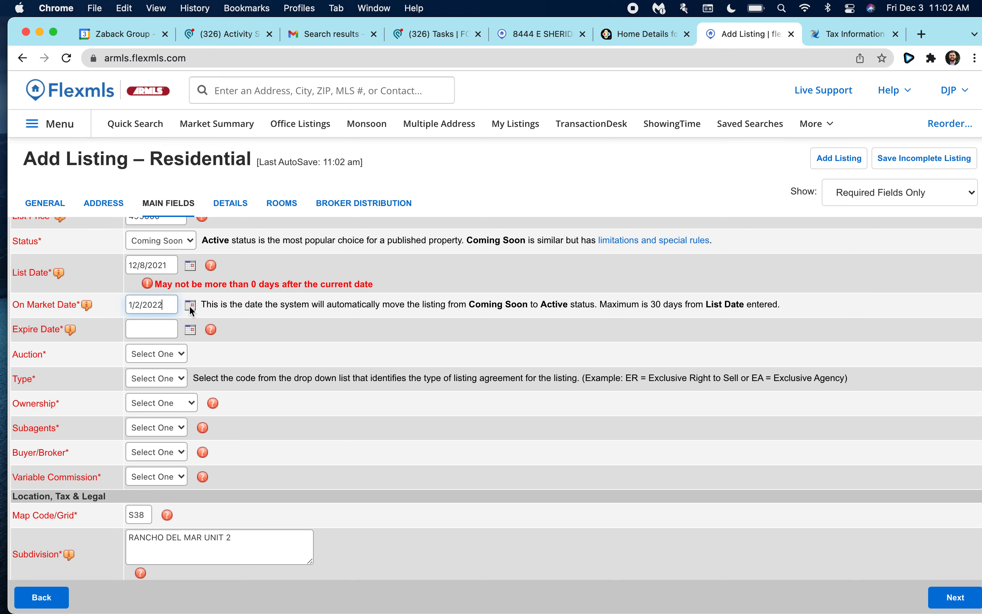
{"action": "left_click", "coordinate": [161, 270]}
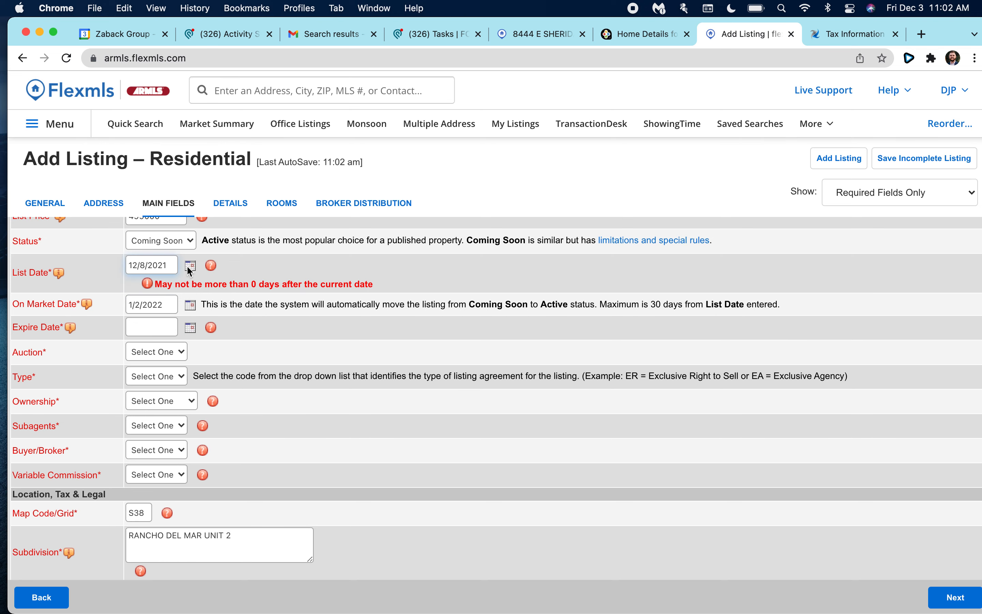
{"action": "left_click", "coordinate": [190, 305]}
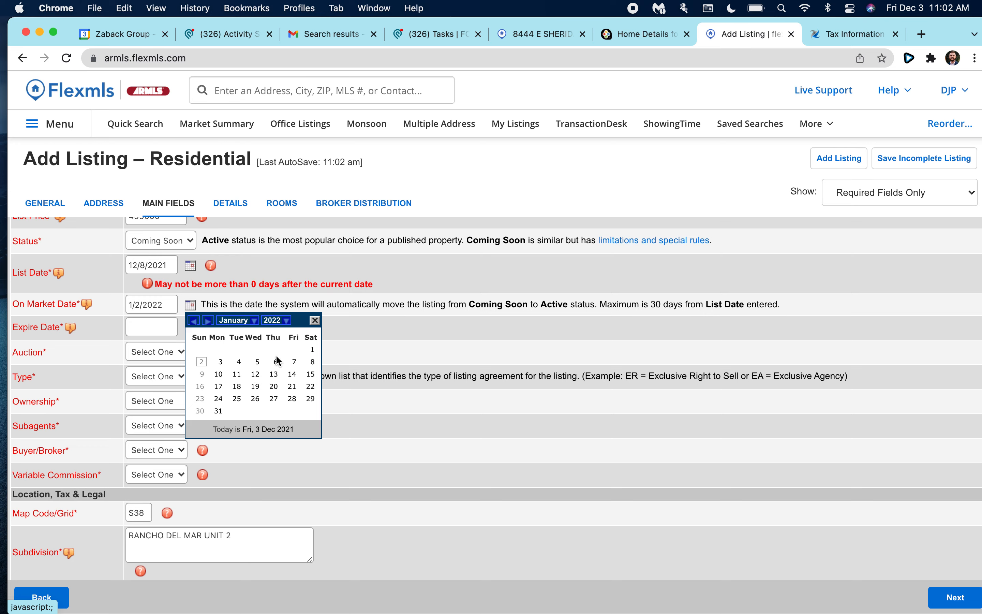
{"action": "left_click", "coordinate": [194, 320]}
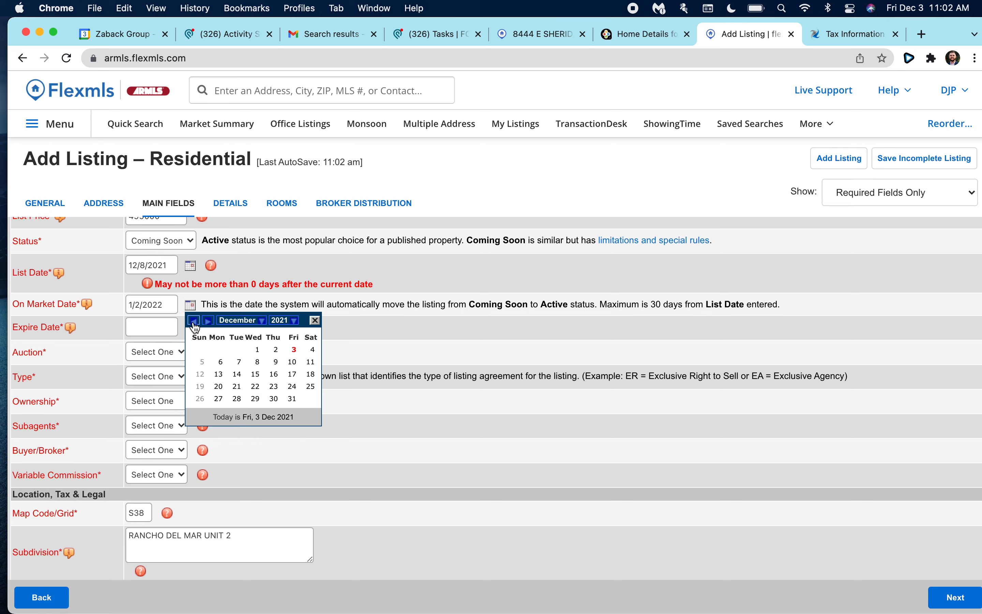
{"action": "left_click", "coordinate": [258, 365]}
Change the List Date to 09/01/2021 with the calendar picker.
{"action": "left_click", "coordinate": [168, 265]}
{"action": "left_click", "coordinate": [189, 266]}
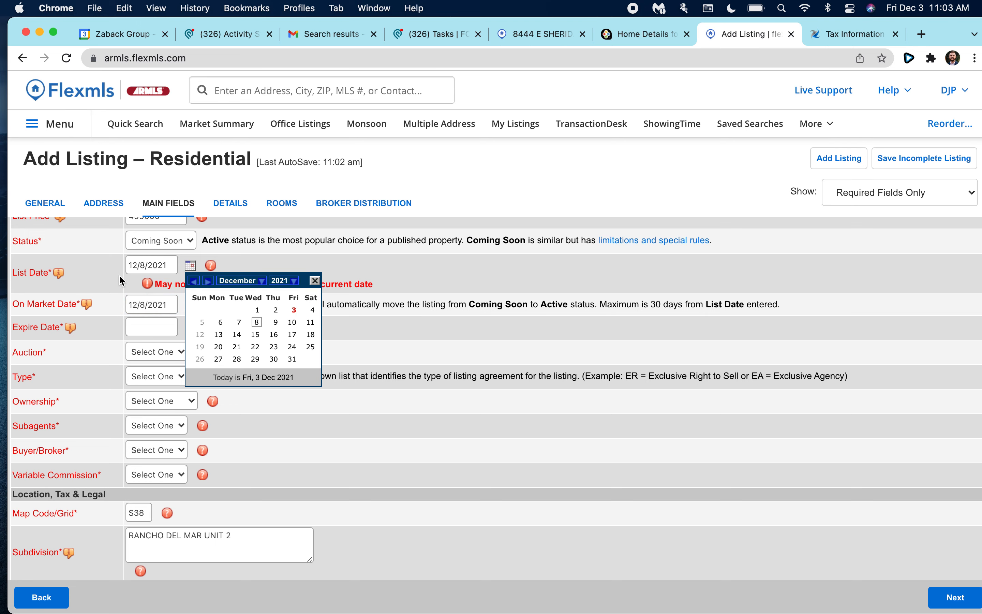
{"action": "left_click", "coordinate": [195, 282]}
{"action": "left_click", "coordinate": [195, 282]}
{"action": "left_click", "coordinate": [195, 282]}
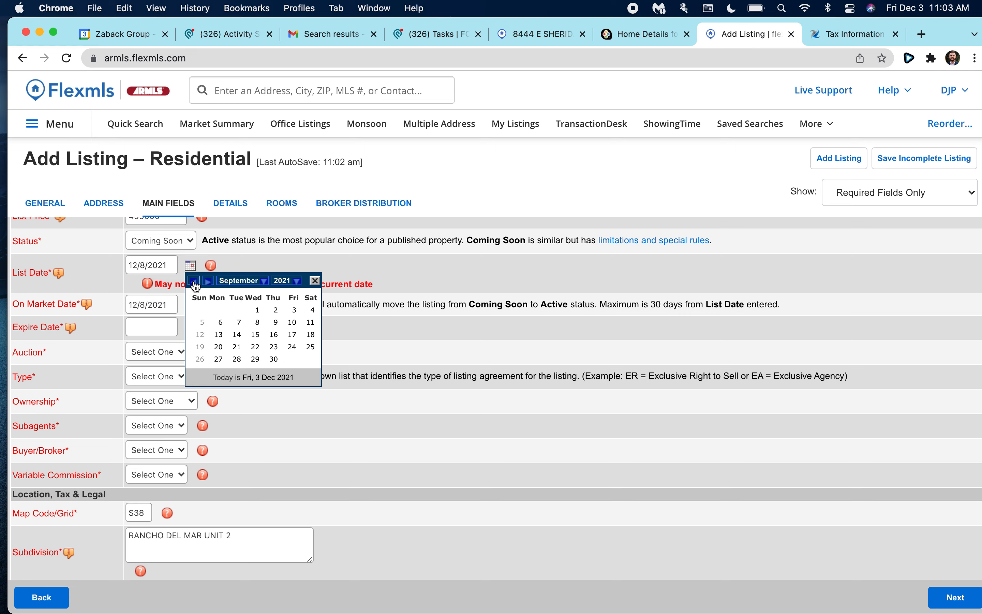
{"action": "left_click", "coordinate": [258, 310]}
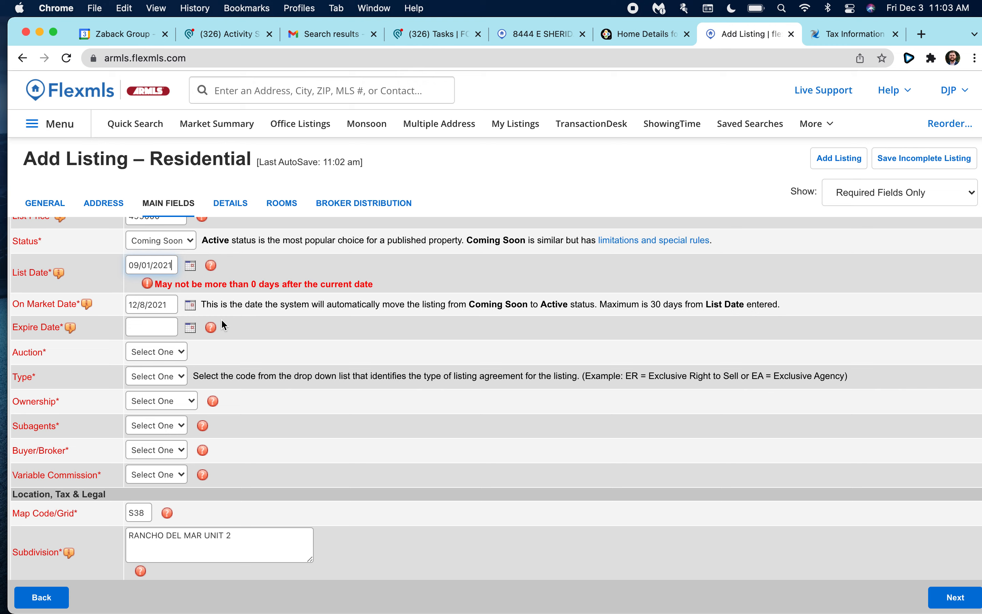
{"action": "scroll", "coordinate": [218, 347], "scroll_direction": "down", "scroll_amount": 1}
{"action": "scroll", "coordinate": [165, 305], "scroll_direction": "down", "scroll_amount": 2}
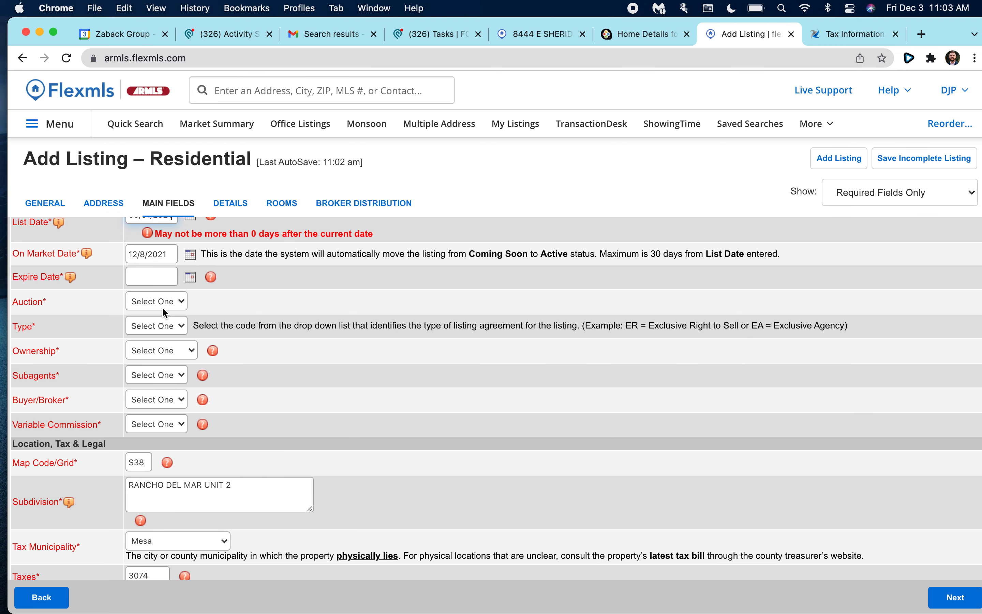
Set the Expire Date to 03/10/2022.
{"action": "left_click", "coordinate": [160, 276]}
{"action": "left_click", "coordinate": [190, 278]}
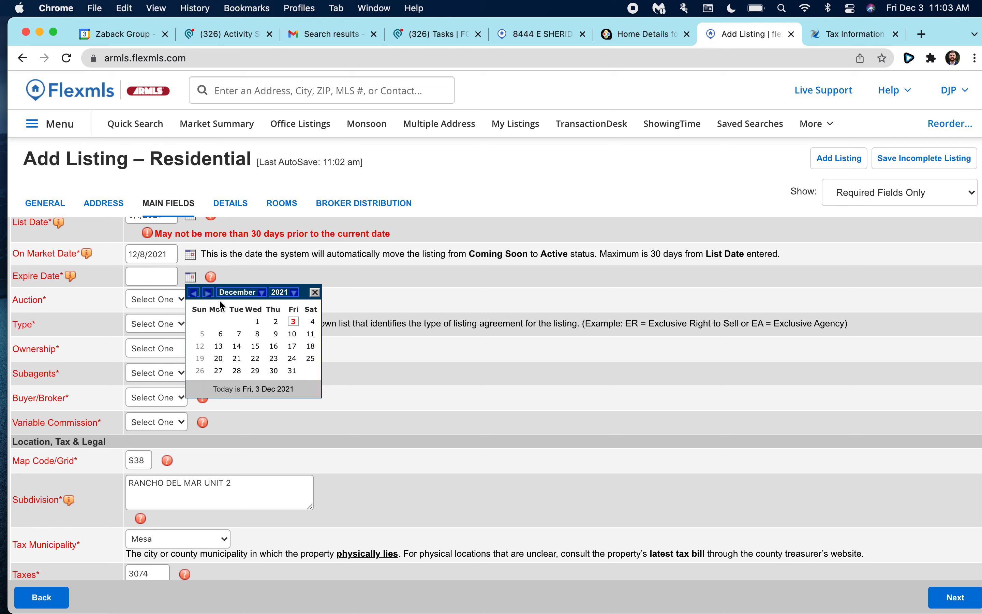
{"action": "left_click", "coordinate": [207, 293]}
{"action": "left_click", "coordinate": [208, 293]}
{"action": "left_click", "coordinate": [207, 295]}
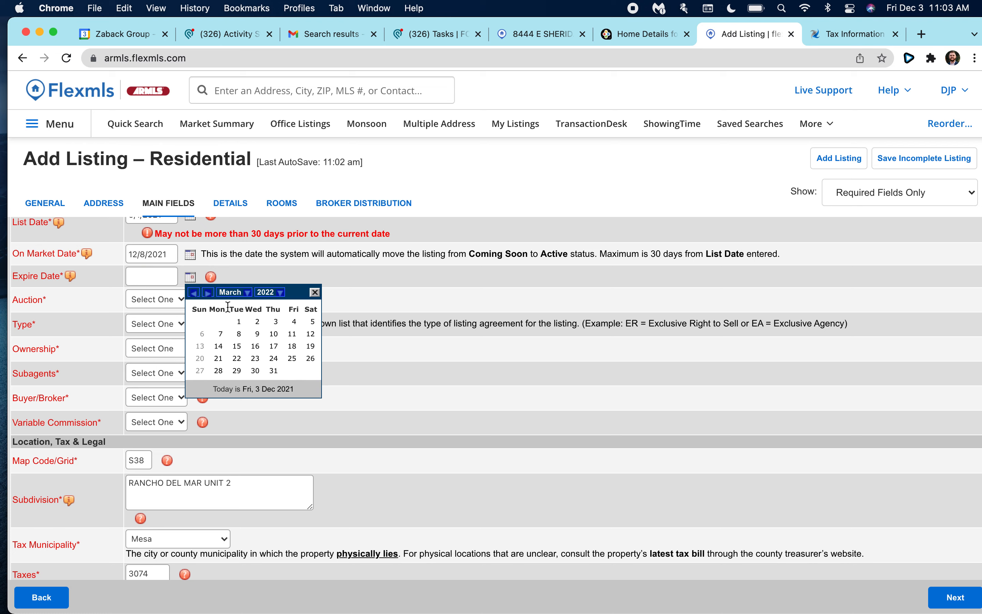
{"action": "left_click", "coordinate": [274, 334]}
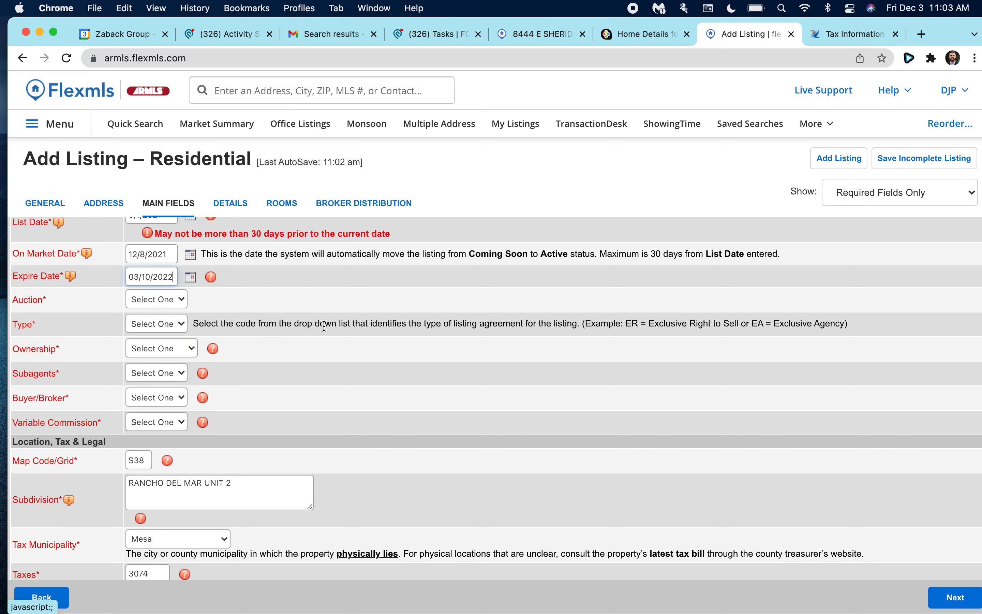
Set Auction to No and the listing agreement type to ER.
{"action": "scroll", "coordinate": [340, 291], "scroll_direction": "down", "scroll_amount": 1}
{"action": "left_click", "coordinate": [184, 272]}
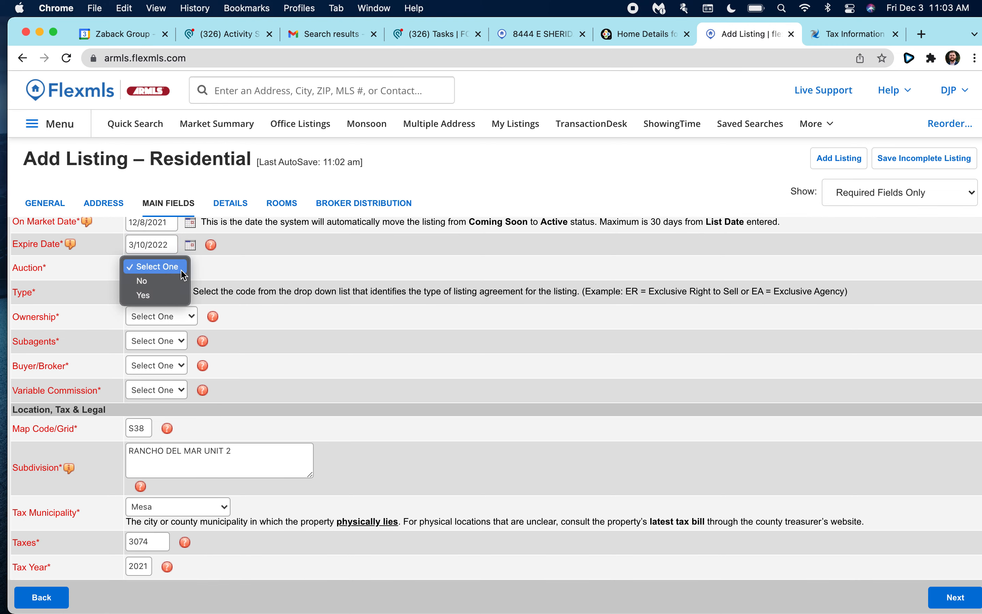
{"action": "key", "text": "Down"}
{"action": "key", "text": "Return"}
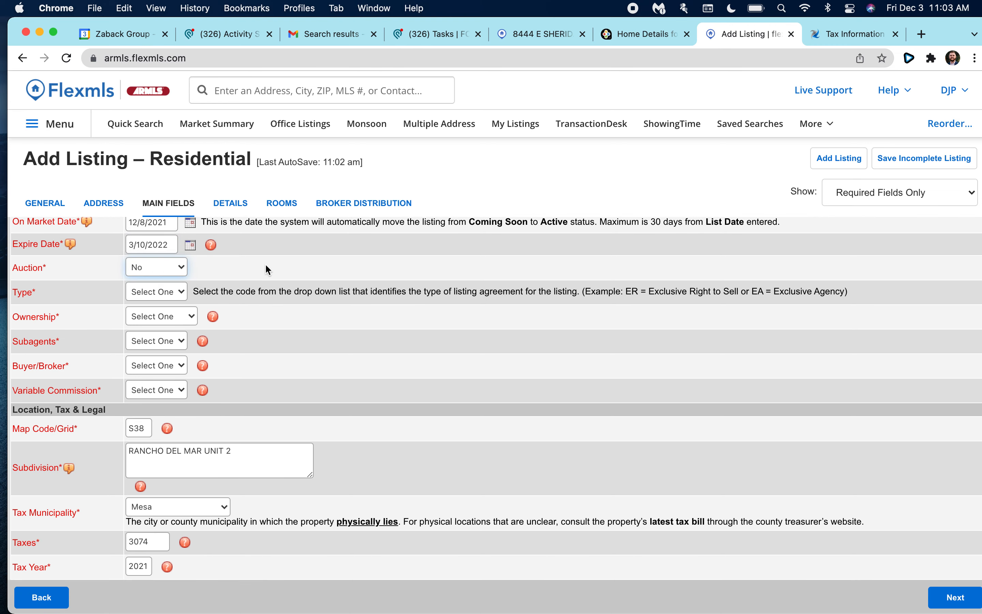
{"action": "scroll", "coordinate": [265, 264], "scroll_direction": "down", "scroll_amount": 1}
{"action": "scroll", "coordinate": [245, 269], "scroll_direction": "down", "scroll_amount": 1}
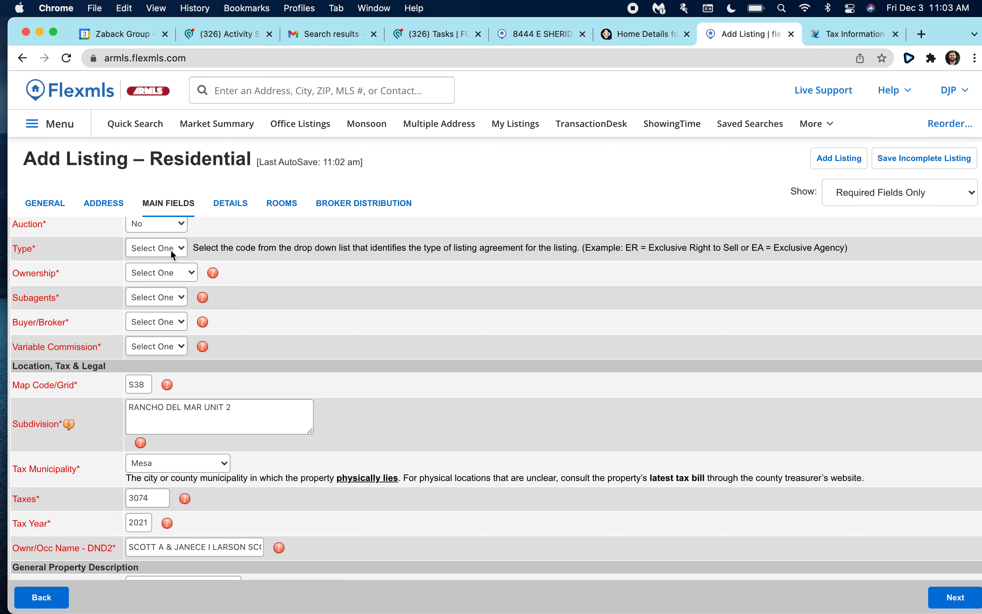
{"action": "scroll", "coordinate": [170, 254], "scroll_direction": "up", "scroll_amount": 1}
{"action": "left_click", "coordinate": [170, 262]}
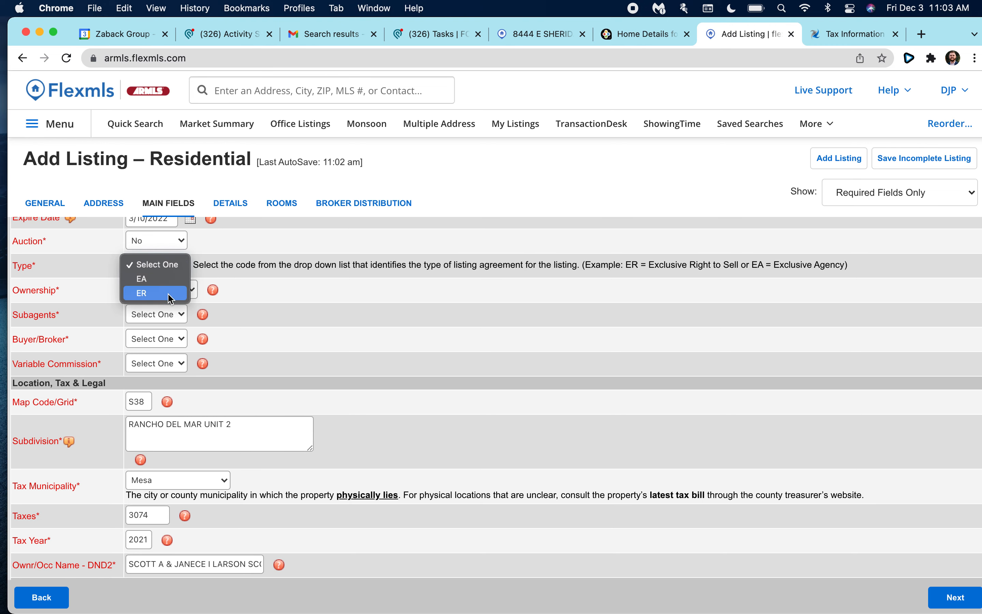
{"action": "left_click", "coordinate": [150, 292]}
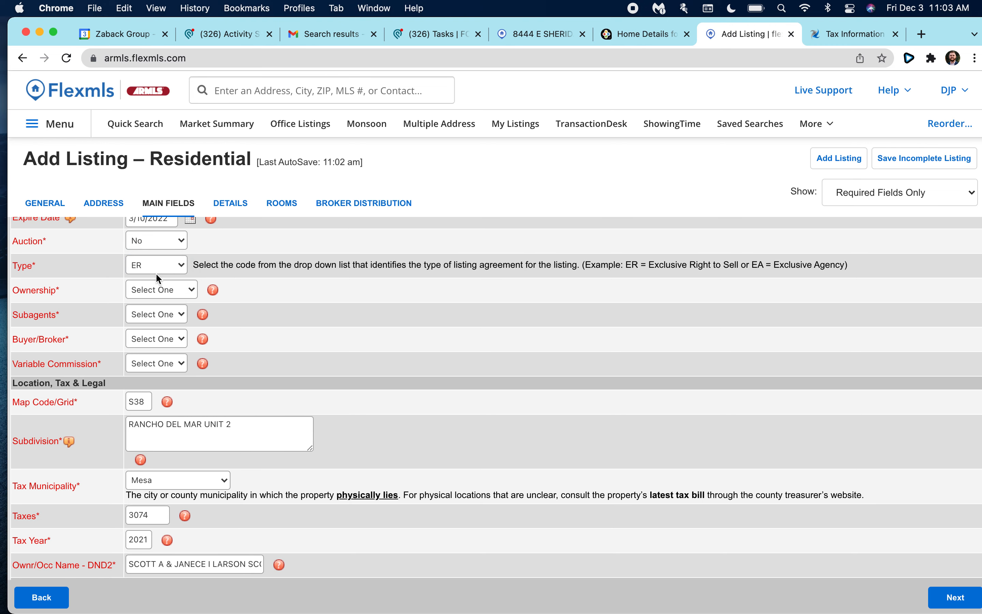
Choose Fee Simple as the Ownership type.
{"action": "scroll", "coordinate": [214, 269], "scroll_direction": "down", "scroll_amount": 2}
{"action": "scroll", "coordinate": [246, 267], "scroll_direction": "up", "scroll_amount": 3}
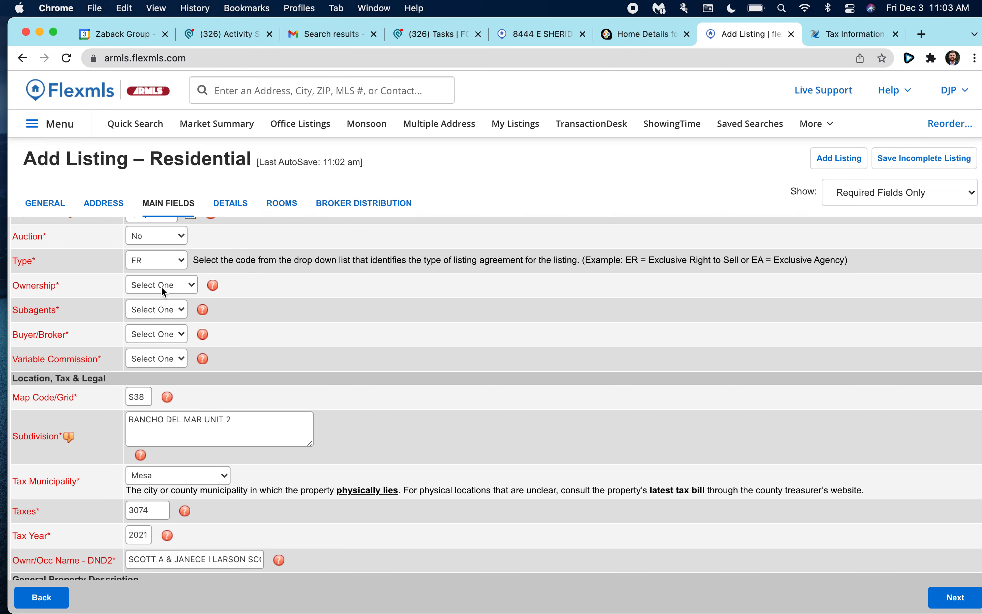
{"action": "scroll", "coordinate": [158, 288], "scroll_direction": "down", "scroll_amount": 3}
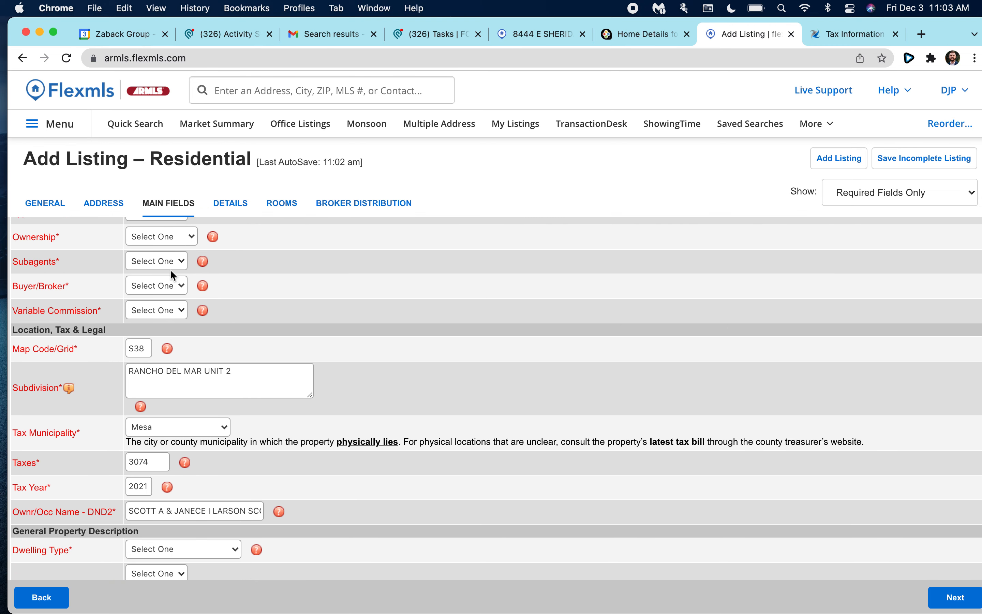
{"action": "scroll", "coordinate": [227, 287], "scroll_direction": "up", "scroll_amount": 2}
{"action": "scroll", "coordinate": [150, 303], "scroll_direction": "down", "scroll_amount": 1}
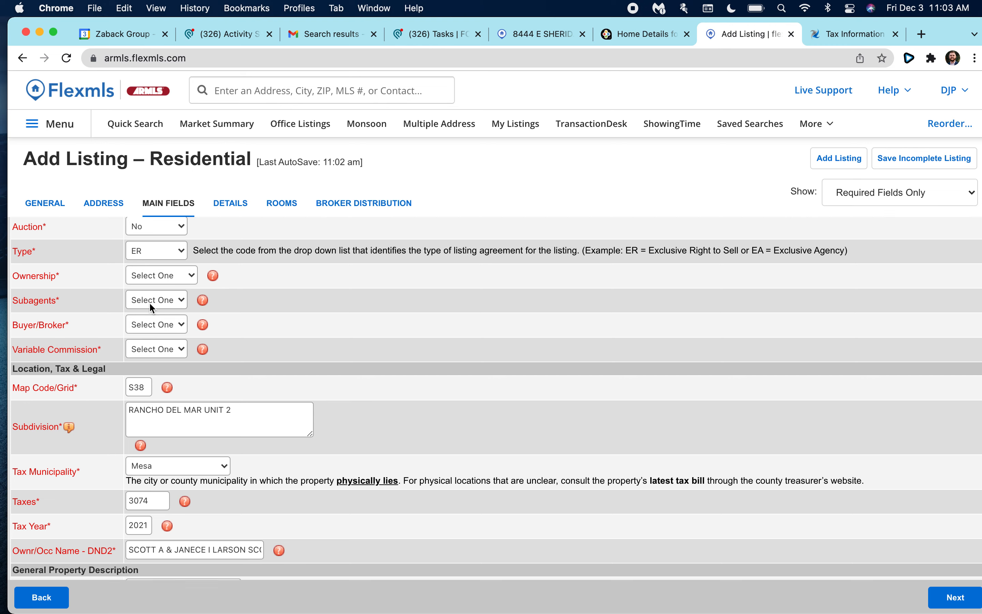
{"action": "scroll", "coordinate": [205, 290], "scroll_direction": "down", "scroll_amount": 1}
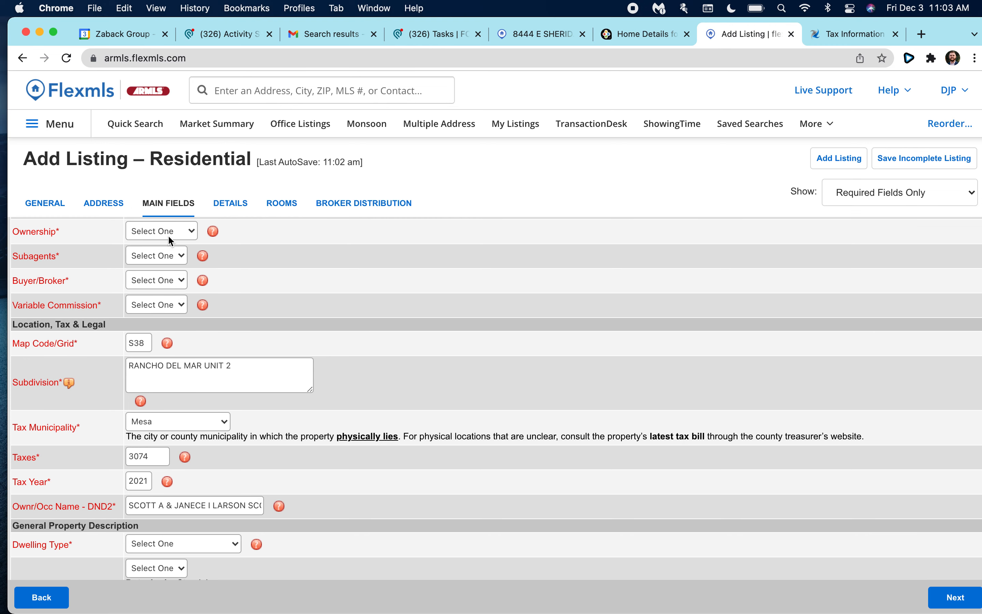
{"action": "scroll", "coordinate": [174, 283], "scroll_direction": "up", "scroll_amount": 2}
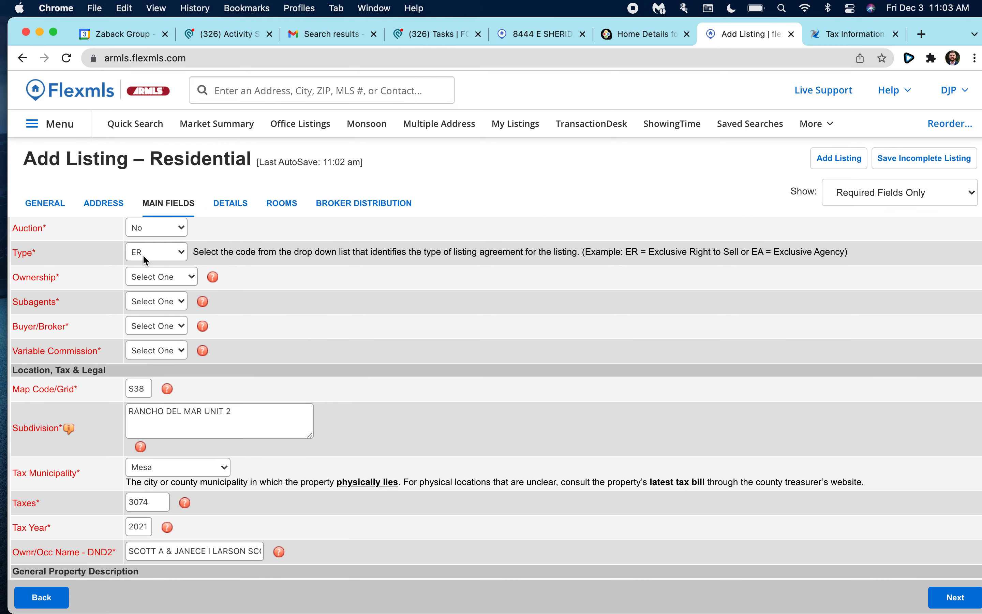
{"action": "scroll", "coordinate": [156, 262], "scroll_direction": "down", "scroll_amount": 2}
{"action": "scroll", "coordinate": [150, 258], "scroll_direction": "up", "scroll_amount": 1}
{"action": "left_click", "coordinate": [152, 264]}
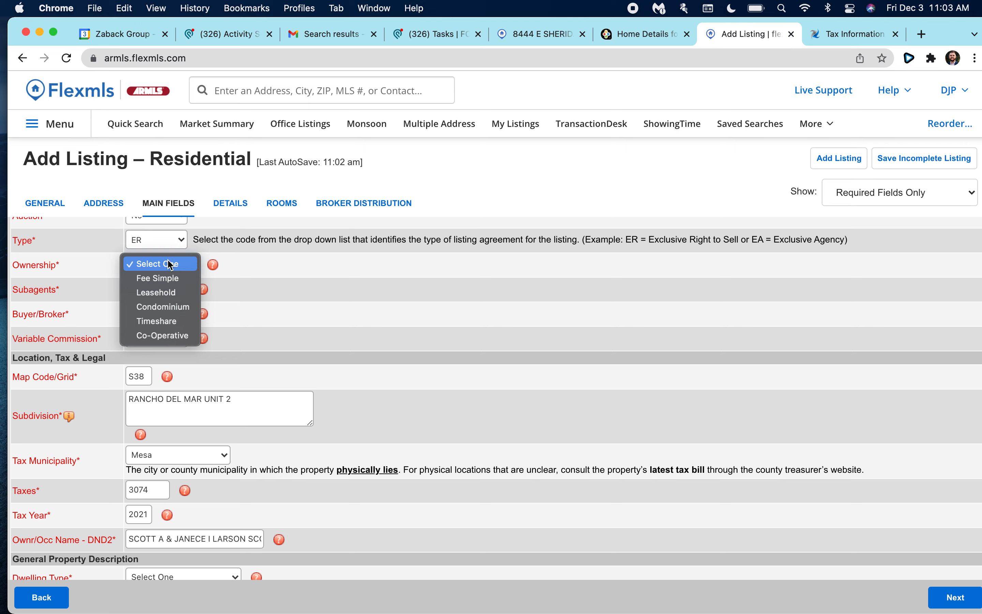
{"action": "left_click", "coordinate": [187, 276]}
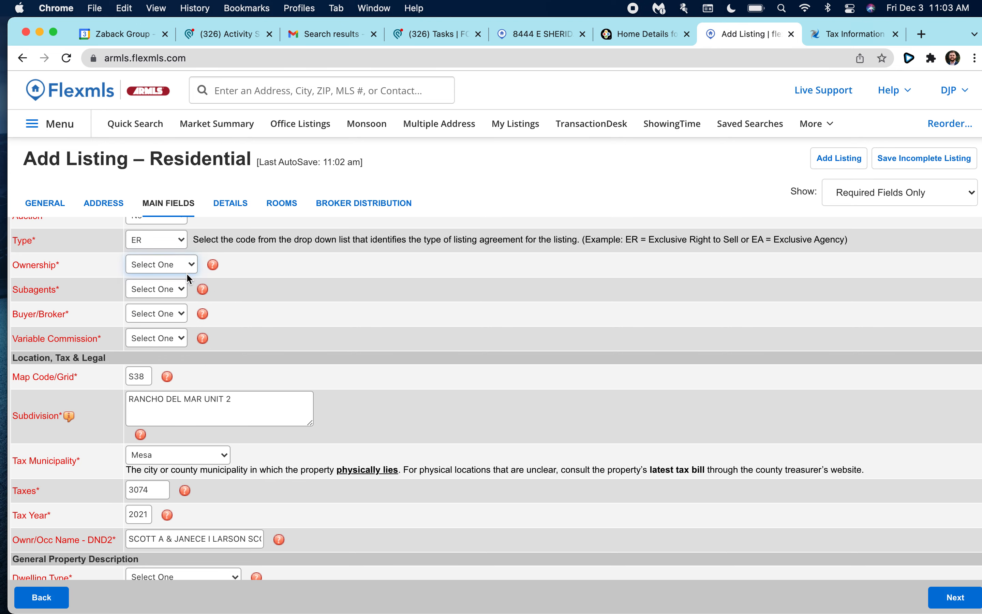
{"action": "left_click", "coordinate": [165, 262]}
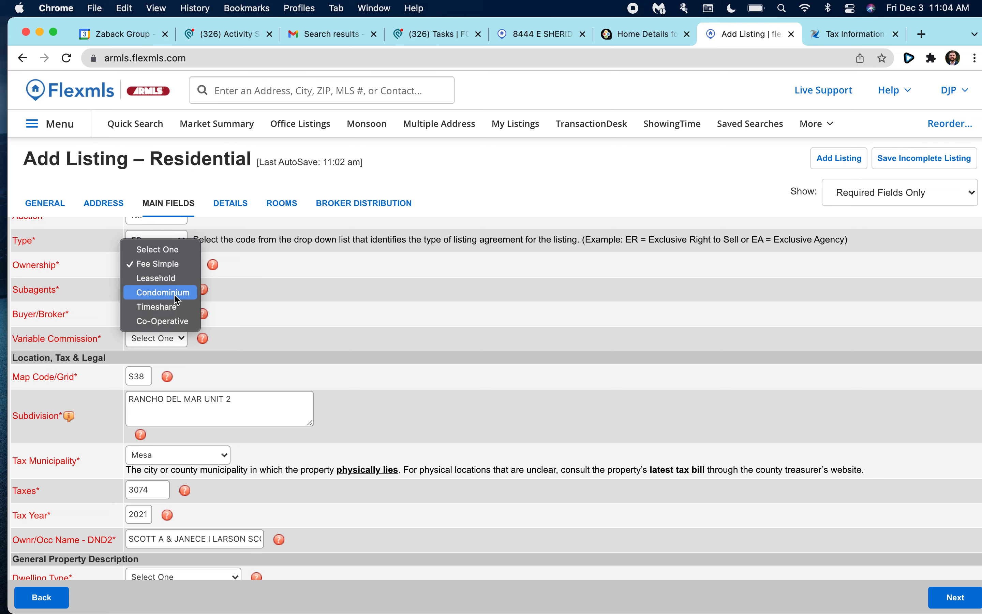
Set Subagents to N.
{"action": "left_click", "coordinate": [249, 257]}
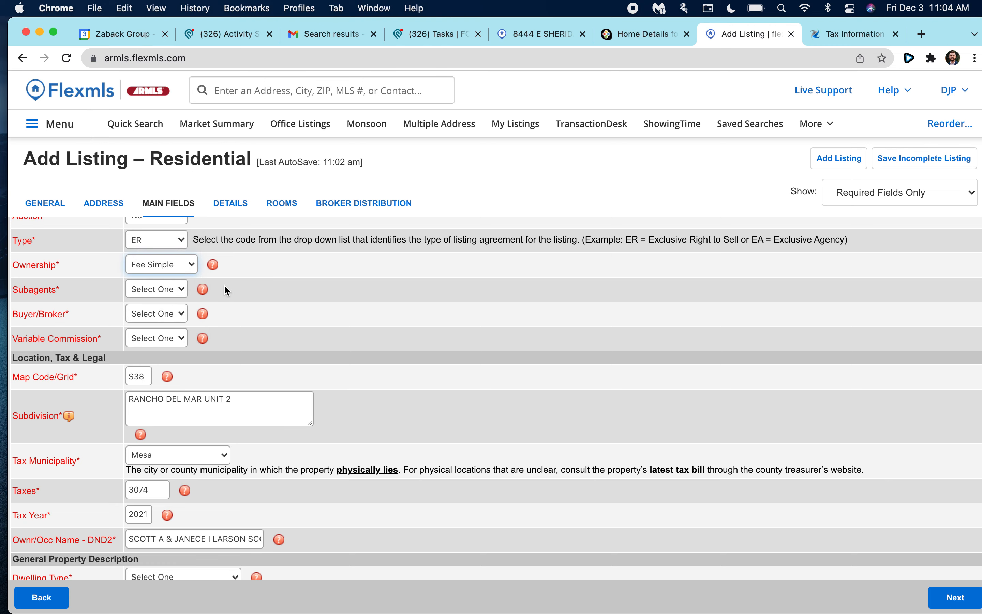
{"action": "scroll", "coordinate": [224, 284], "scroll_direction": "down", "scroll_amount": 1}
{"action": "left_click", "coordinate": [162, 272]}
{"action": "left_click", "coordinate": [162, 272]}
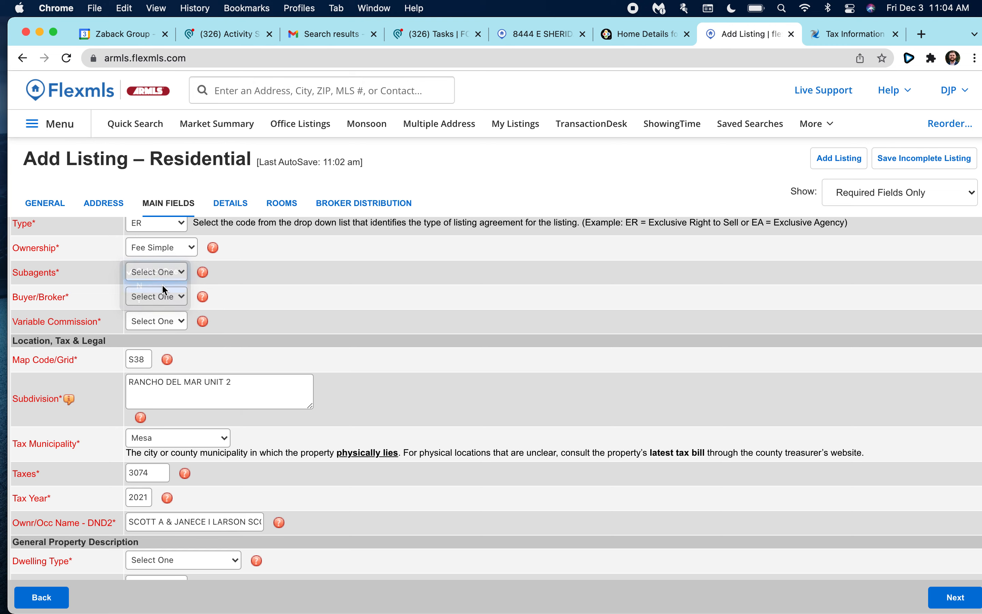
{"action": "scroll", "coordinate": [201, 300], "scroll_direction": "down", "scroll_amount": 1}
{"action": "key", "text": "n"}
{"action": "scroll", "coordinate": [166, 273], "scroll_direction": "down", "scroll_amount": 2}
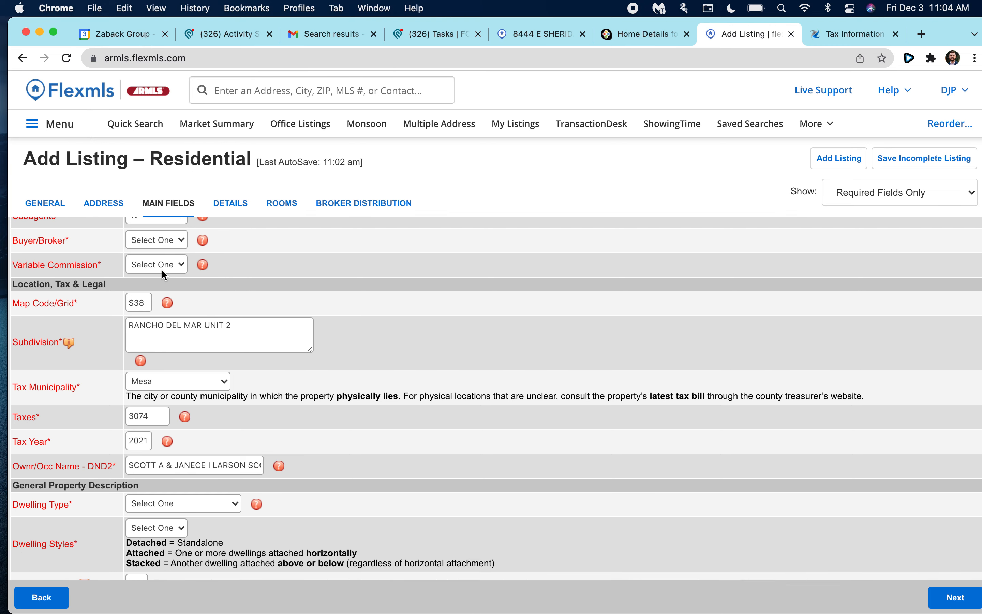
{"action": "scroll", "coordinate": [163, 268], "scroll_direction": "up", "scroll_amount": 2}
{"action": "left_click", "coordinate": [143, 264]}
{"action": "left_click", "coordinate": [106, 256]}
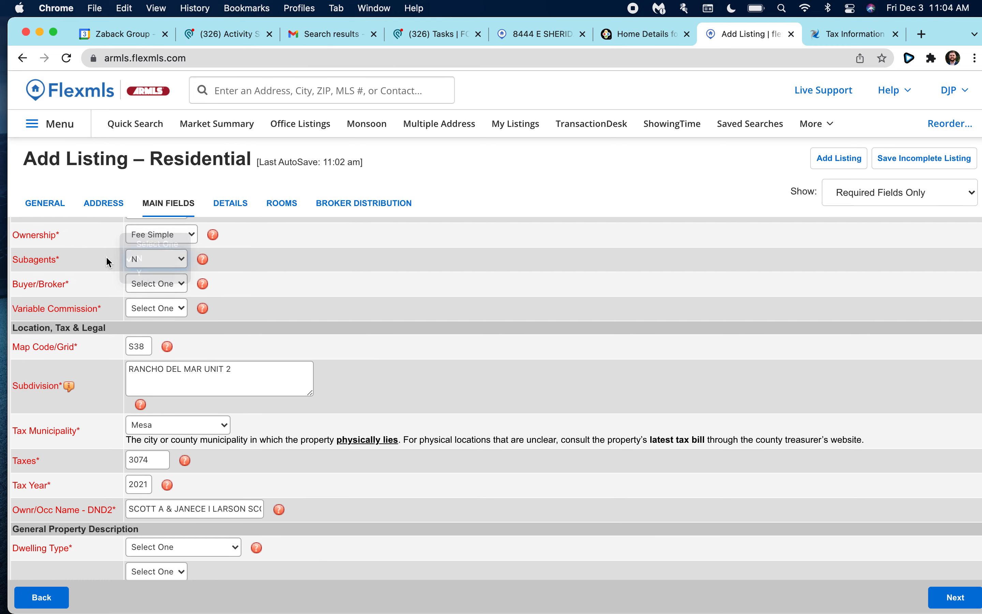
Set Buyer/Broker to Y with 2.5% compensation and Variable Commission to N.
{"action": "left_click", "coordinate": [152, 281]}
{"action": "left_click", "coordinate": [111, 279]}
{"action": "left_click", "coordinate": [134, 283]}
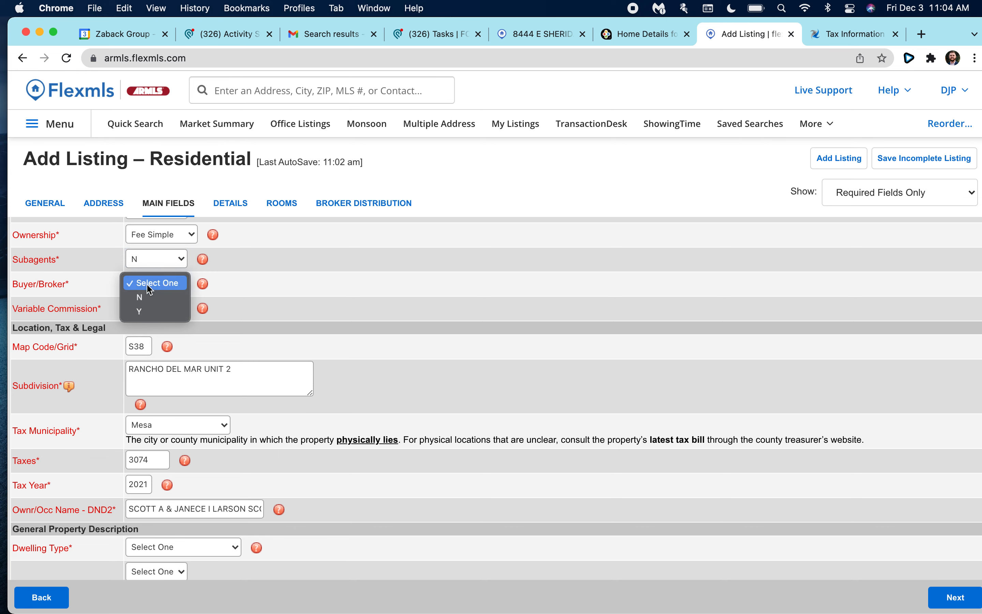
{"action": "left_click", "coordinate": [154, 312]}
{"action": "left_click", "coordinate": [165, 307]}
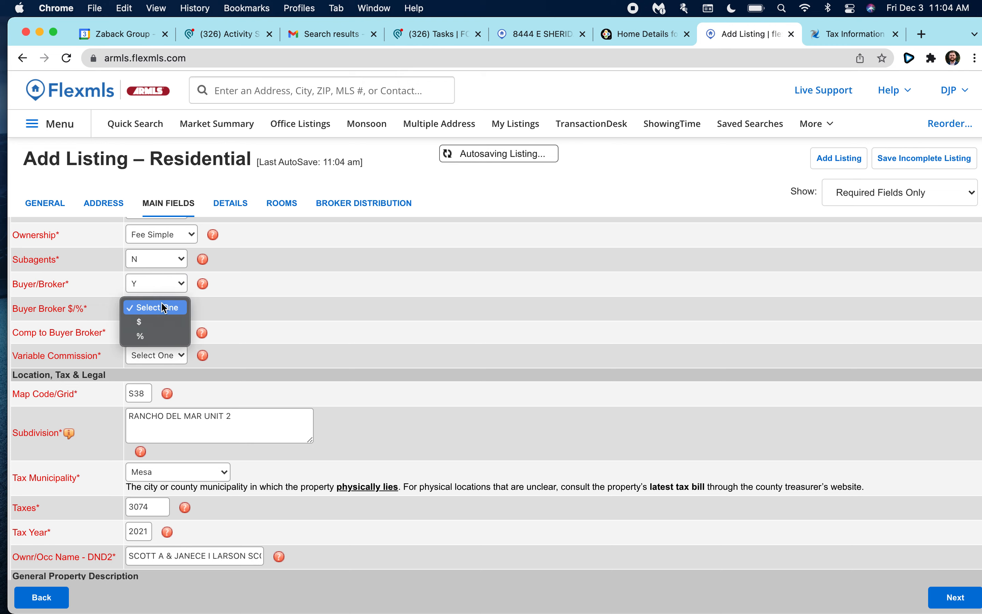
{"action": "left_click", "coordinate": [163, 335]}
{"action": "left_click", "coordinate": [156, 330]}
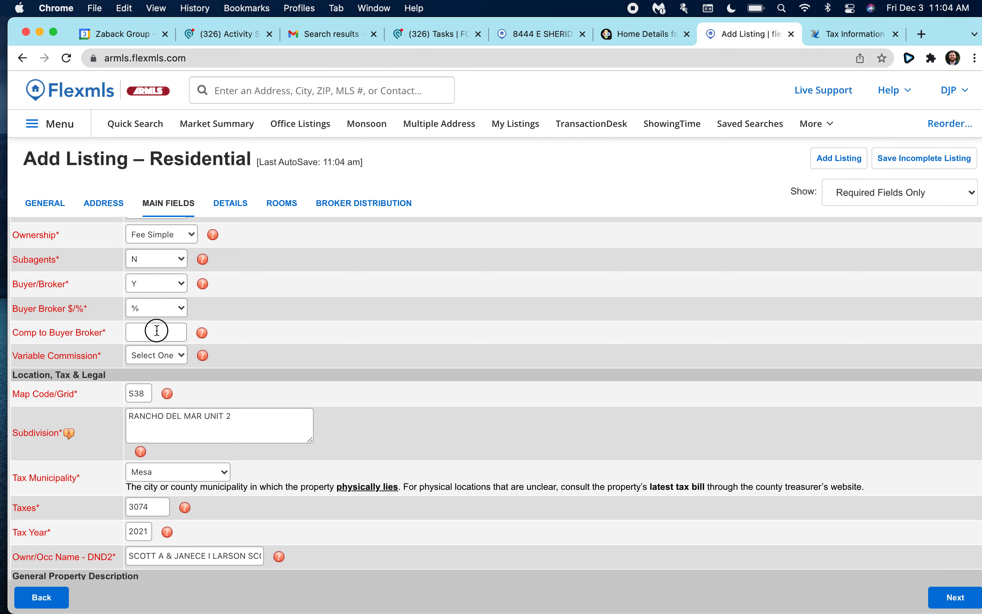
{"action": "type", "text": "2.5"}
{"action": "left_click", "coordinate": [261, 314]}
{"action": "scroll", "coordinate": [227, 341], "scroll_direction": "down", "scroll_amount": 1}
{"action": "left_click", "coordinate": [158, 331]}
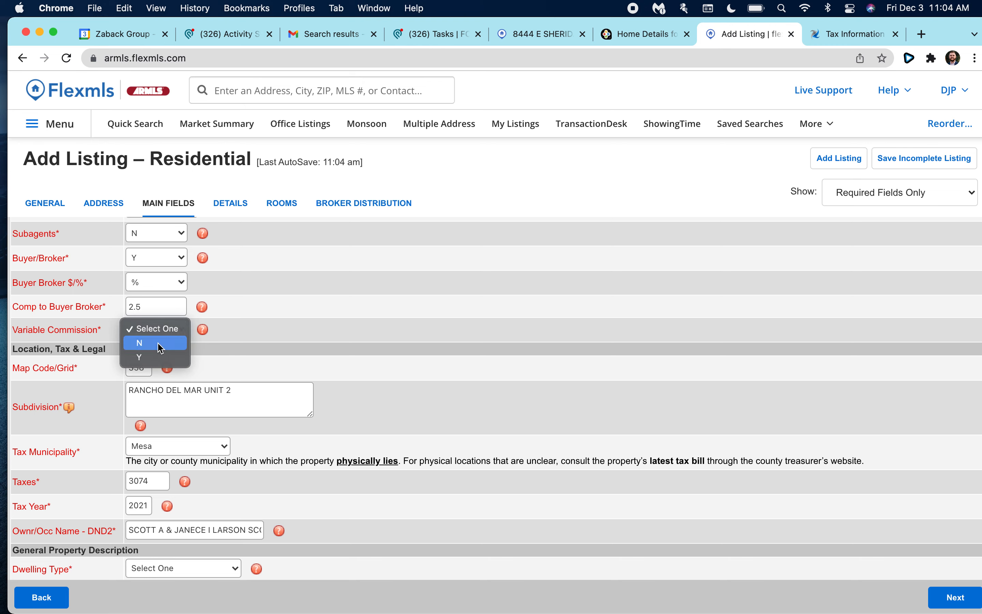
{"action": "left_click", "coordinate": [159, 344]}
Replace the owner/occupant name with 'Client of eXp Realty'.
{"action": "scroll", "coordinate": [251, 345], "scroll_direction": "down", "scroll_amount": 4}
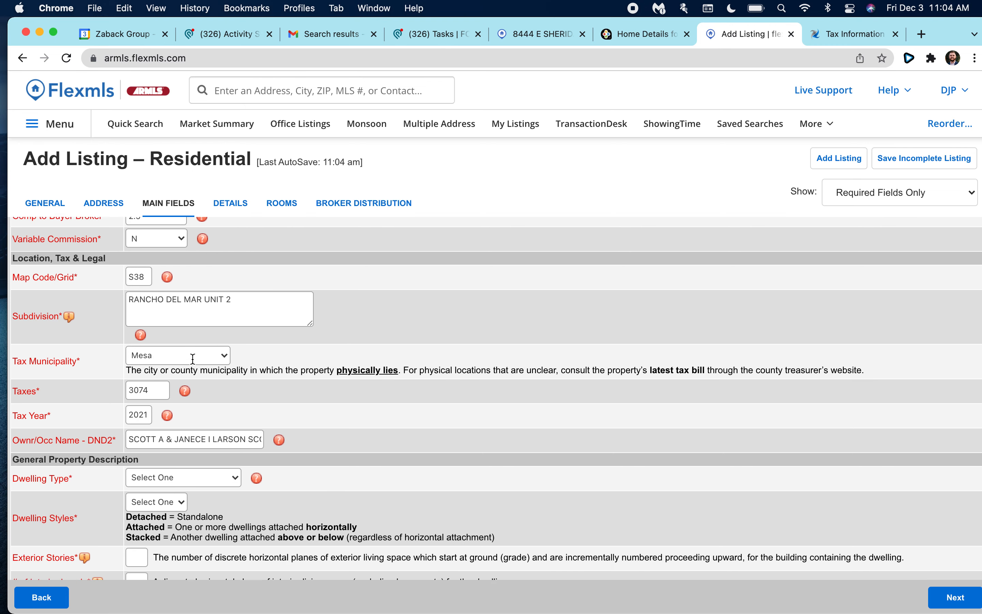
{"action": "scroll", "coordinate": [149, 319], "scroll_direction": "down", "scroll_amount": 2}
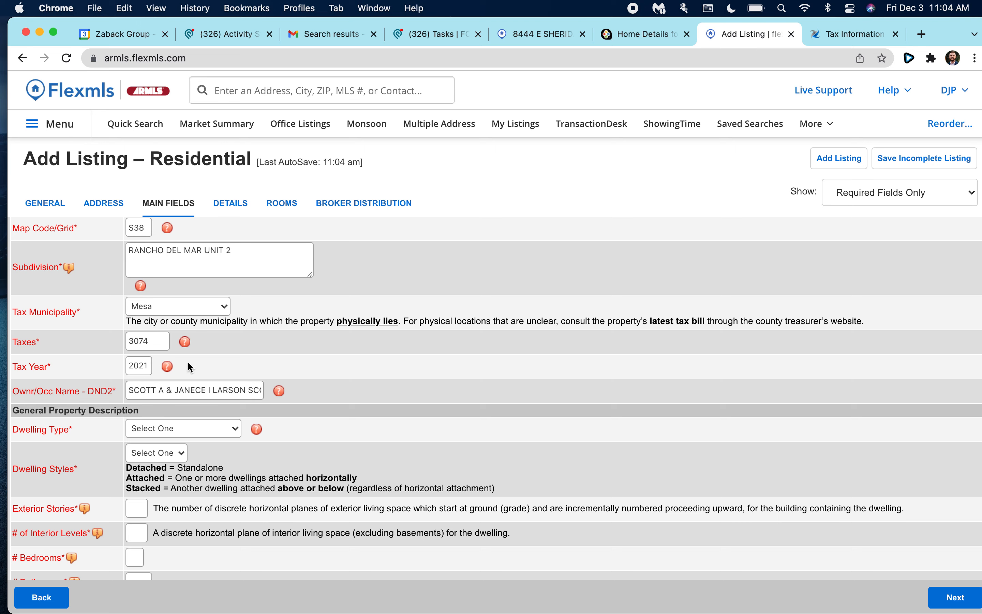
{"action": "left_click", "coordinate": [173, 388]}
{"action": "key", "text": "BackSpace"}
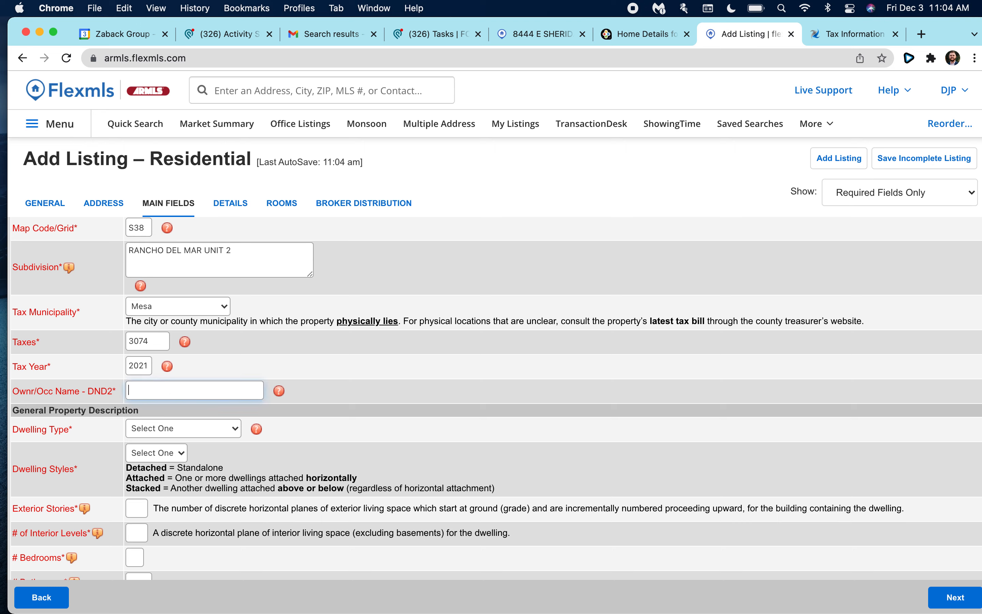
{"action": "type", "text": "Clin"}
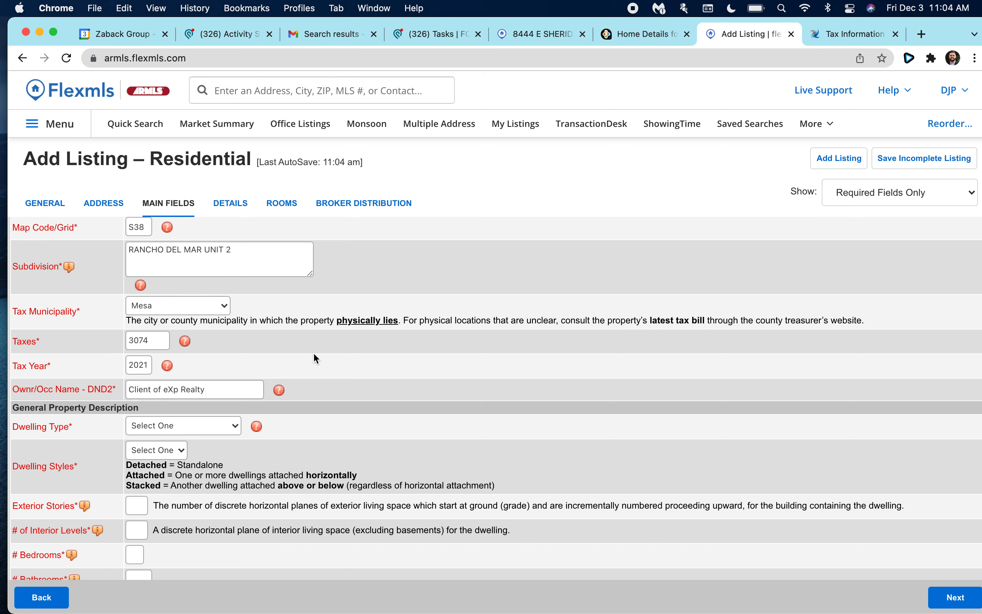
{"action": "scroll", "coordinate": [219, 319], "scroll_direction": "down", "scroll_amount": 4}
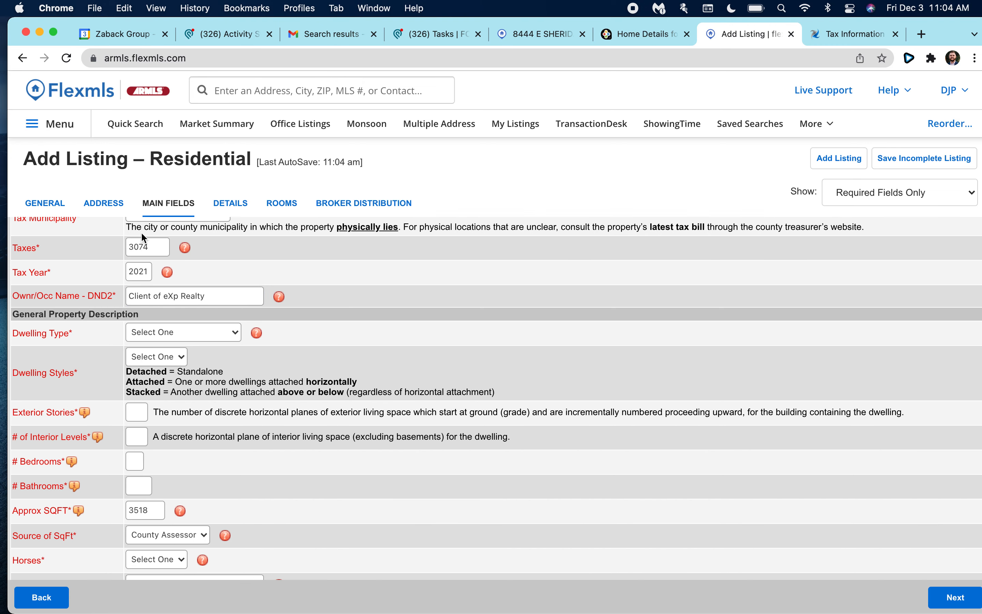
{"action": "scroll", "coordinate": [145, 269], "scroll_direction": "up", "scroll_amount": 1}
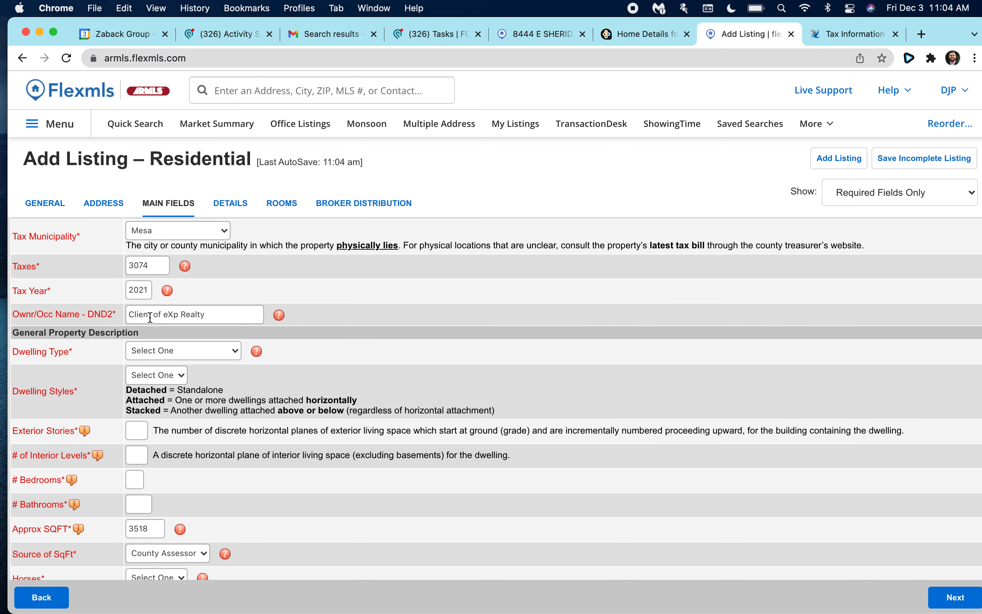
{"action": "left_click", "coordinate": [845, 34]}
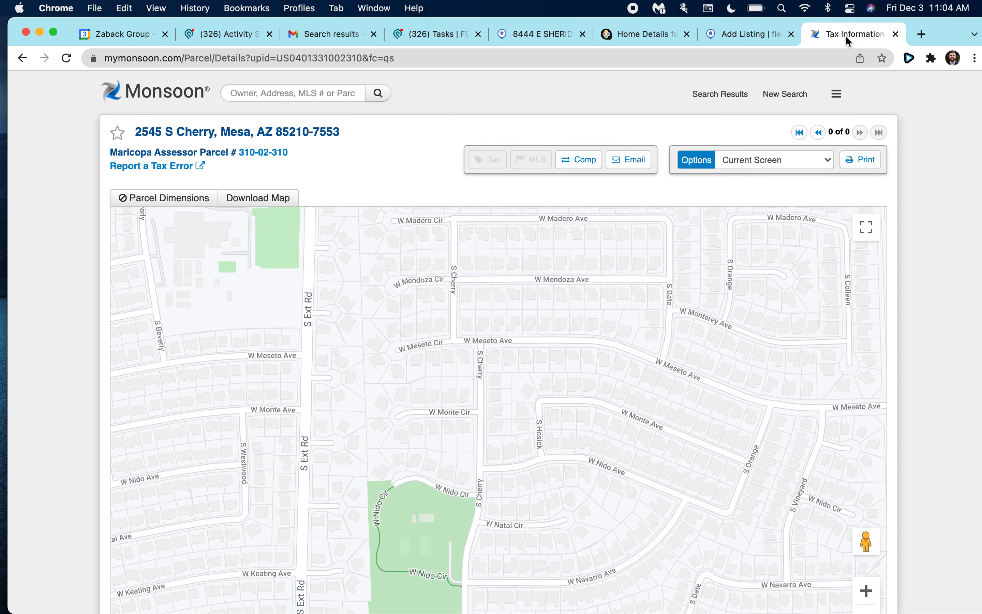
{"action": "scroll", "coordinate": [405, 392], "scroll_direction": "down", "scroll_amount": 20}
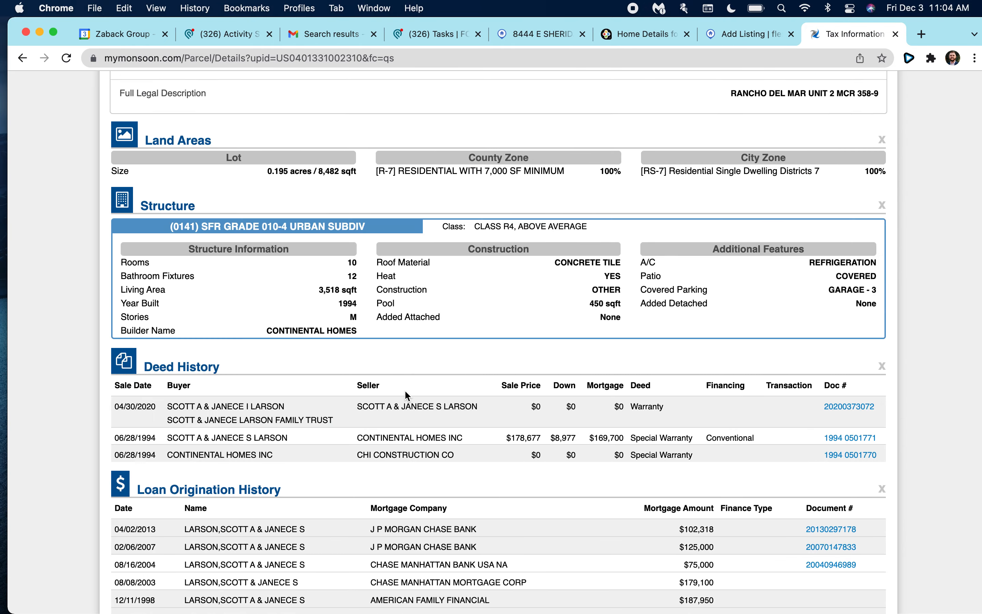
{"action": "scroll", "coordinate": [406, 393], "scroll_direction": "down", "scroll_amount": 5}
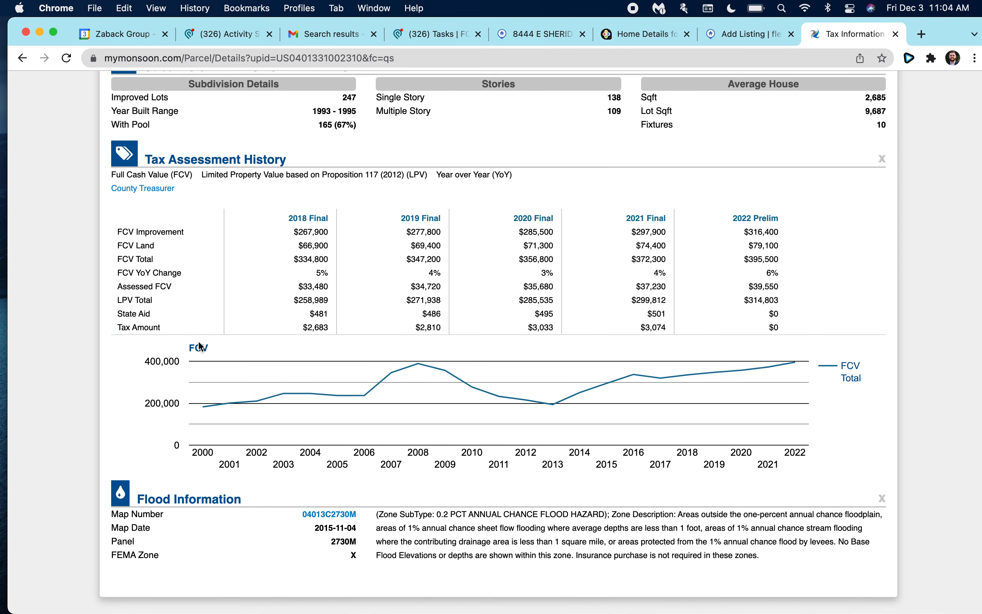
{"action": "scroll", "coordinate": [197, 343], "scroll_direction": "down", "scroll_amount": 2}
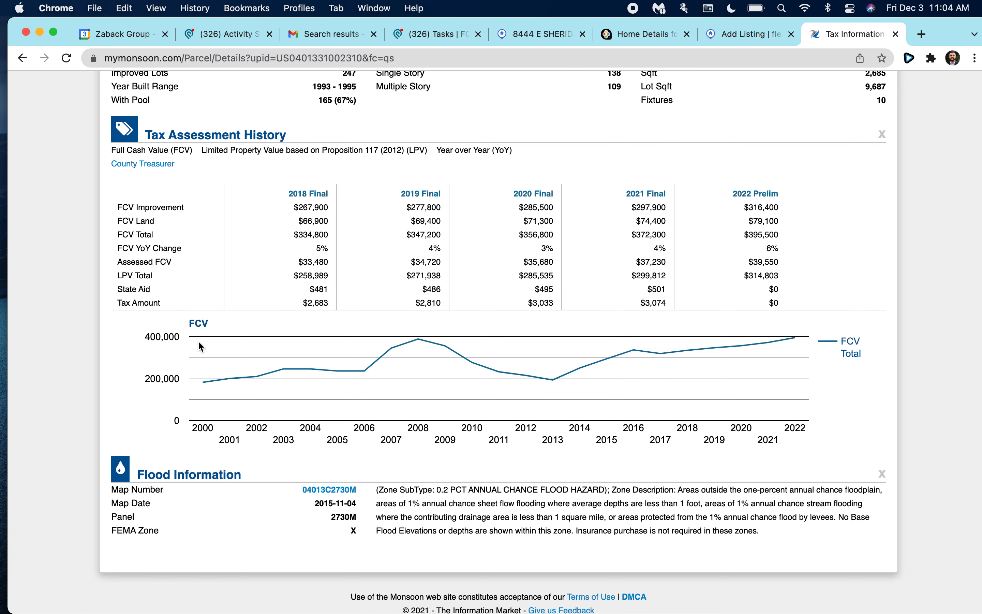
{"action": "double_click", "coordinate": [651, 300]}
{"action": "left_click", "coordinate": [752, 33]}
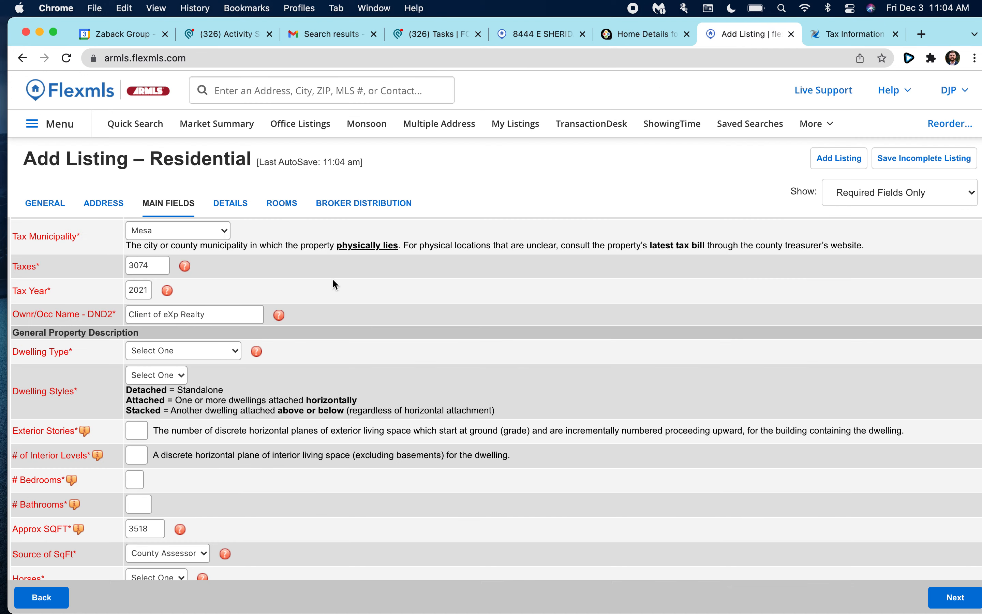
{"action": "scroll", "coordinate": [196, 339], "scroll_direction": "down", "scroll_amount": 1}
Choose Single Family - Detached for Dwelling Type and Detached for Dwelling Styles.
{"action": "scroll", "coordinate": [197, 340], "scroll_direction": "down", "scroll_amount": 1}
{"action": "left_click", "coordinate": [186, 304]}
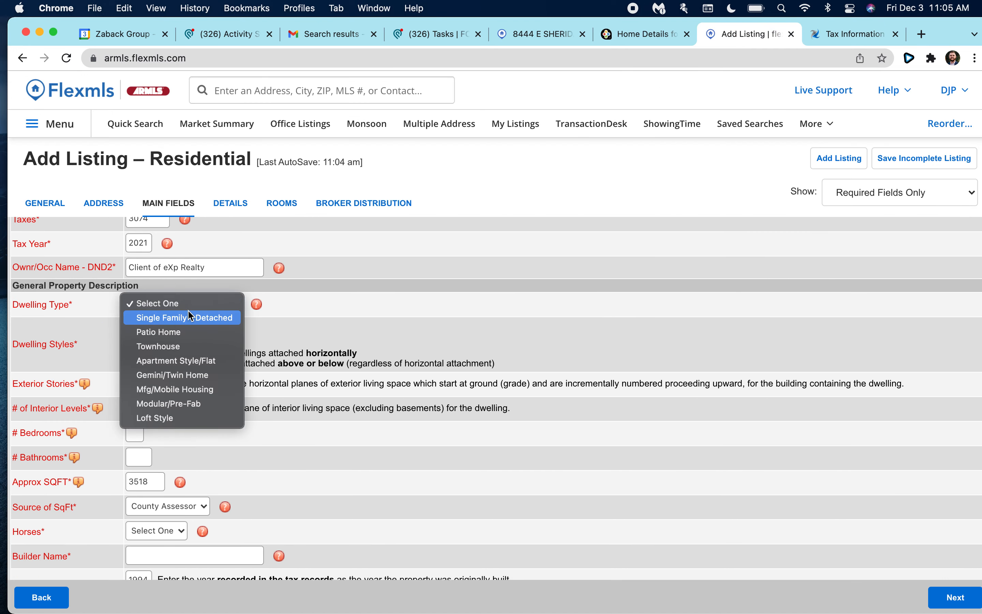
{"action": "left_click", "coordinate": [217, 318]}
{"action": "scroll", "coordinate": [260, 315], "scroll_direction": "down", "scroll_amount": 1}
{"action": "left_click", "coordinate": [165, 300]}
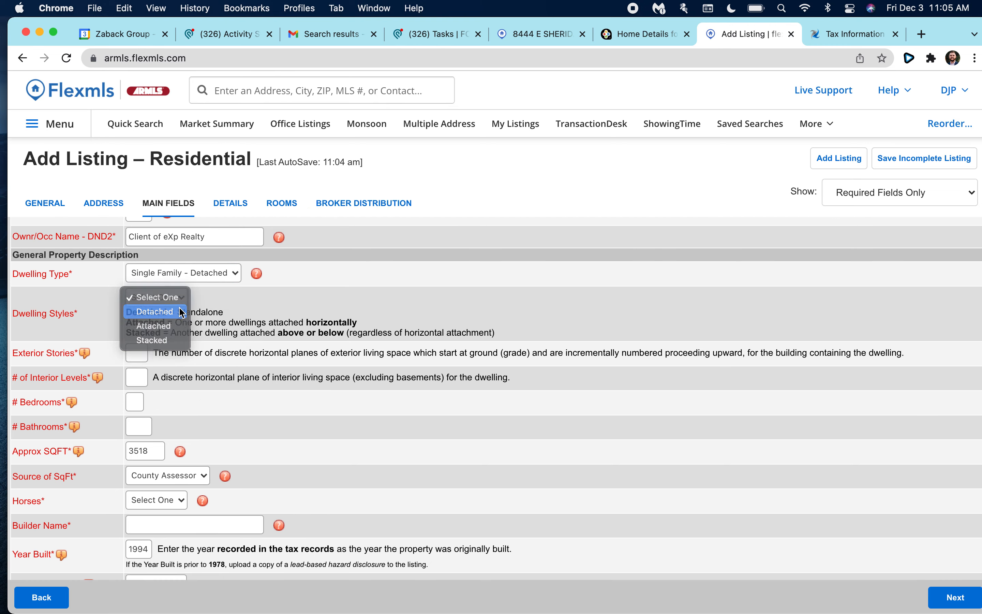
{"action": "left_click", "coordinate": [182, 312]}
Recheck Dwelling Type and keep it at Single Family - Detached.
{"action": "scroll", "coordinate": [199, 304], "scroll_direction": "down", "scroll_amount": 2}
{"action": "scroll", "coordinate": [208, 300], "scroll_direction": "up", "scroll_amount": 1}
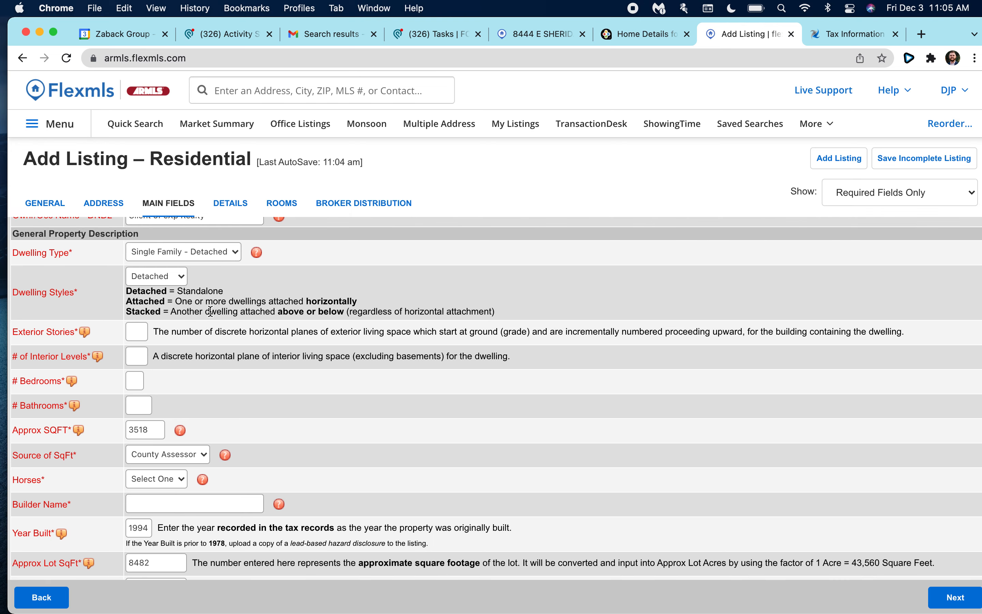
{"action": "scroll", "coordinate": [183, 286], "scroll_direction": "up", "scroll_amount": 1}
{"action": "left_click", "coordinate": [177, 273]}
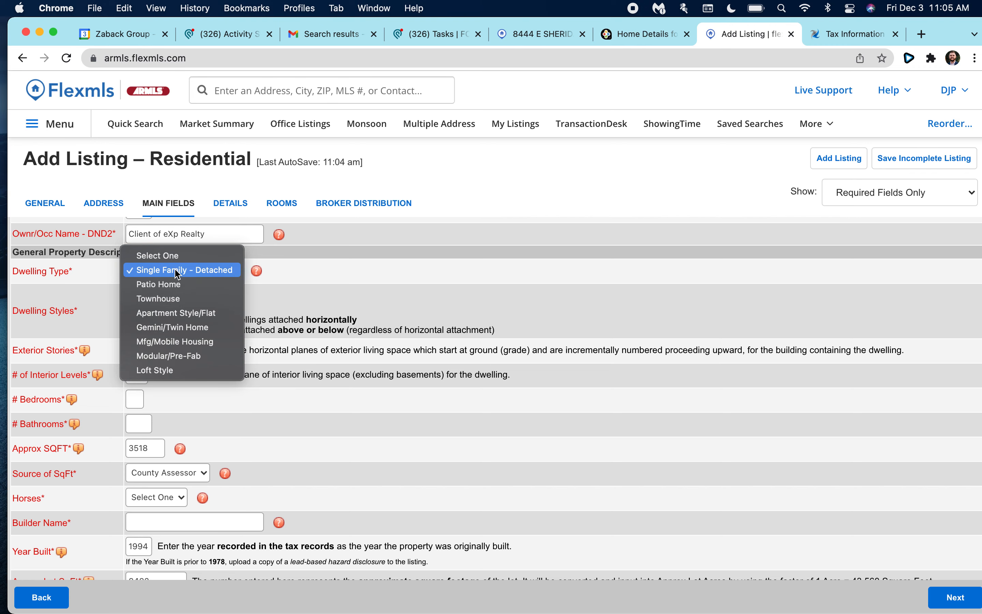
{"action": "left_click", "coordinate": [179, 271]}
{"action": "scroll", "coordinate": [203, 298], "scroll_direction": "up", "scroll_amount": 1}
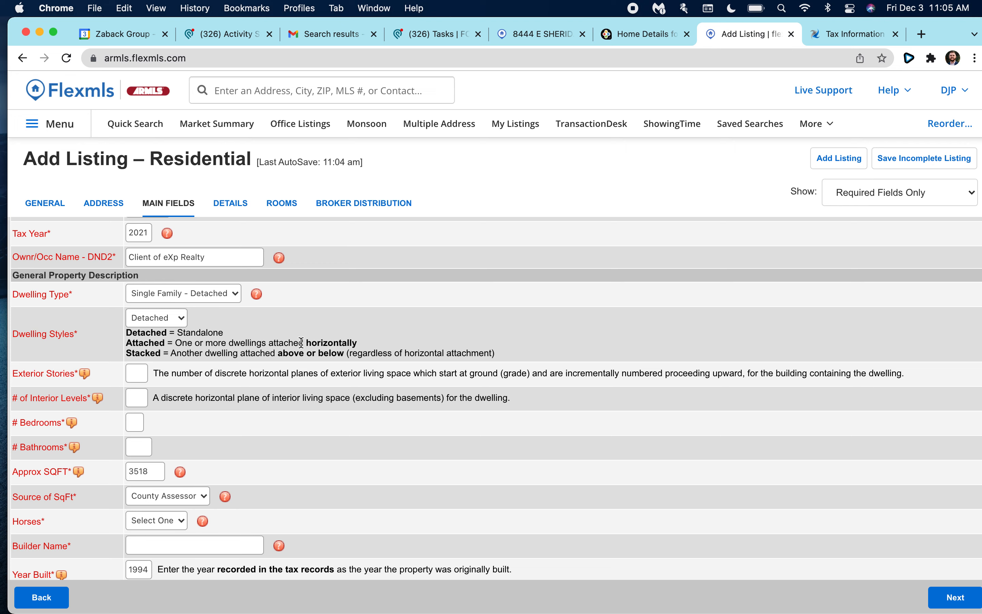
{"action": "scroll", "coordinate": [213, 363], "scroll_direction": "down", "scroll_amount": 5}
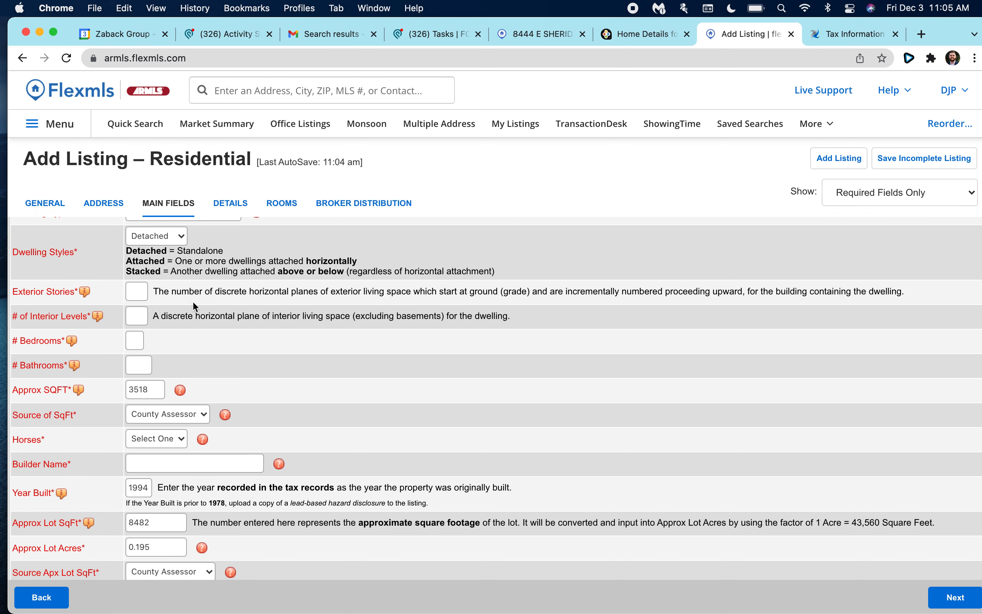
Enter 2 for exterior stories and 2 for # of Interior Levels.
{"action": "scroll", "coordinate": [194, 305], "scroll_direction": "up", "scroll_amount": 1}
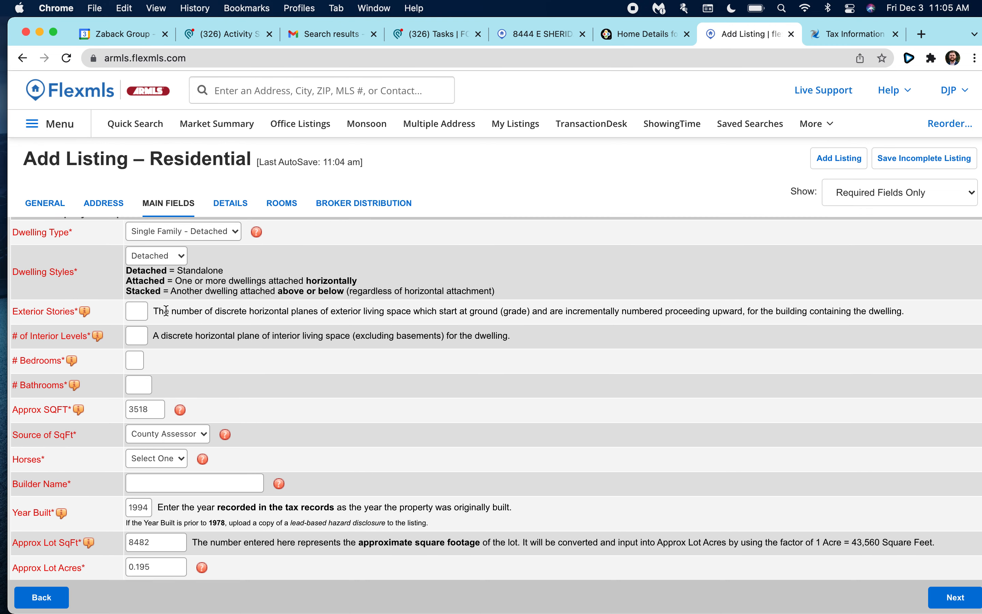
{"action": "left_click", "coordinate": [138, 312]}
{"action": "type", "text": "2"}
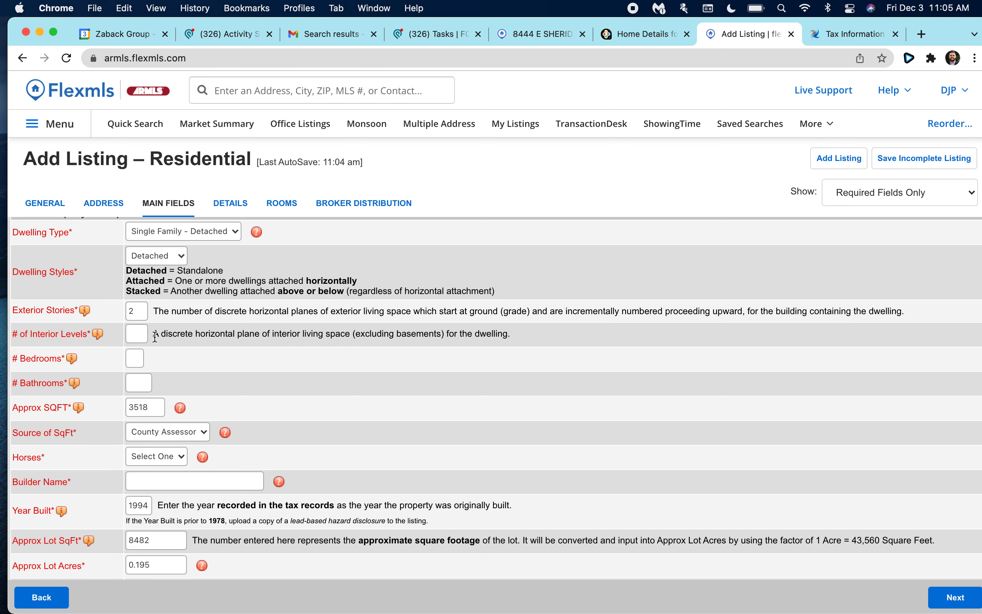
{"action": "scroll", "coordinate": [201, 320], "scroll_direction": "up", "scroll_amount": 1}
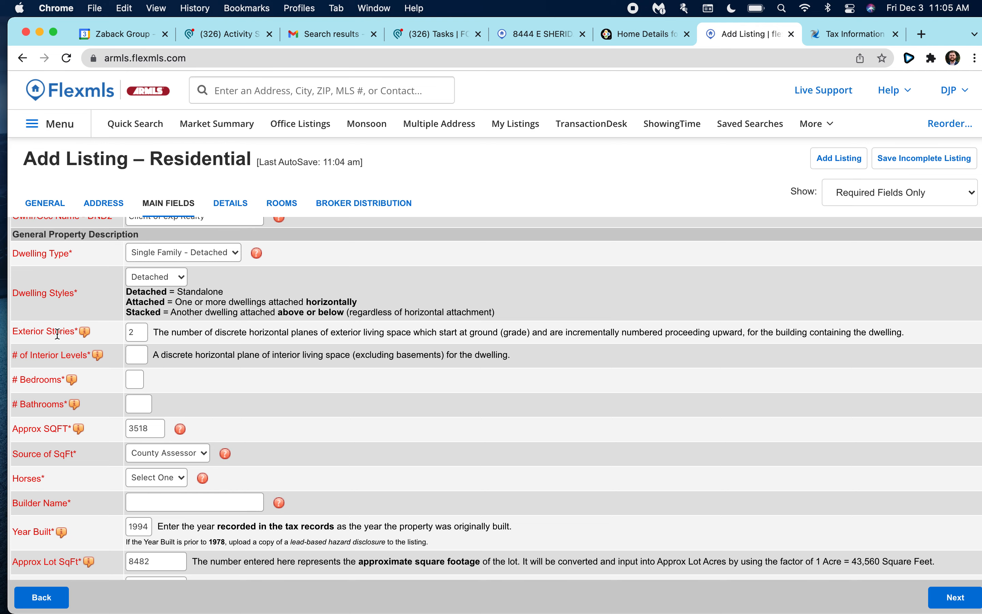
{"action": "scroll", "coordinate": [146, 369], "scroll_direction": "down", "scroll_amount": 1}
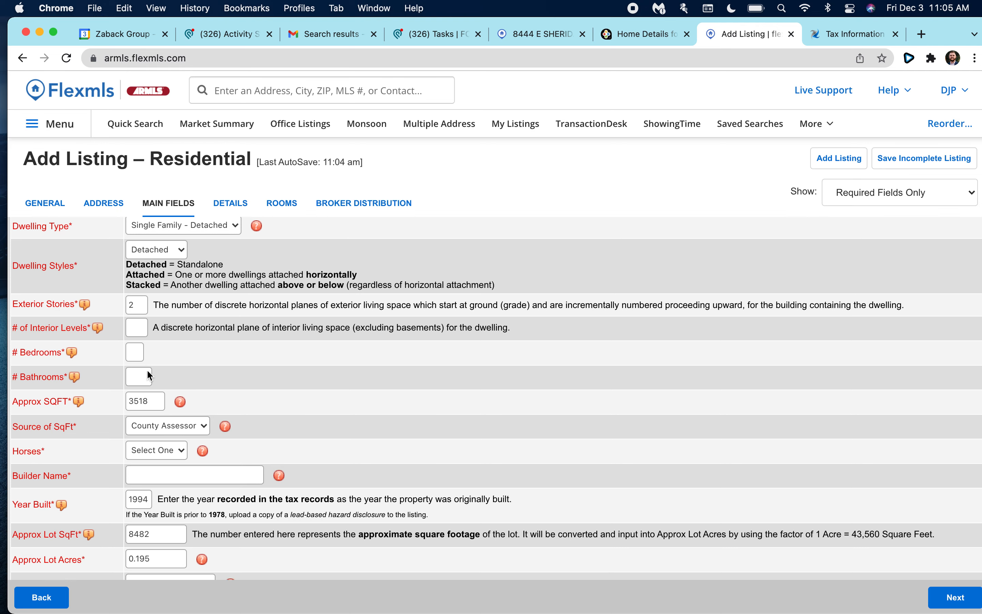
{"action": "scroll", "coordinate": [207, 352], "scroll_direction": "down", "scroll_amount": 1}
{"action": "left_click", "coordinate": [139, 312]}
{"action": "type", "text": "2"}
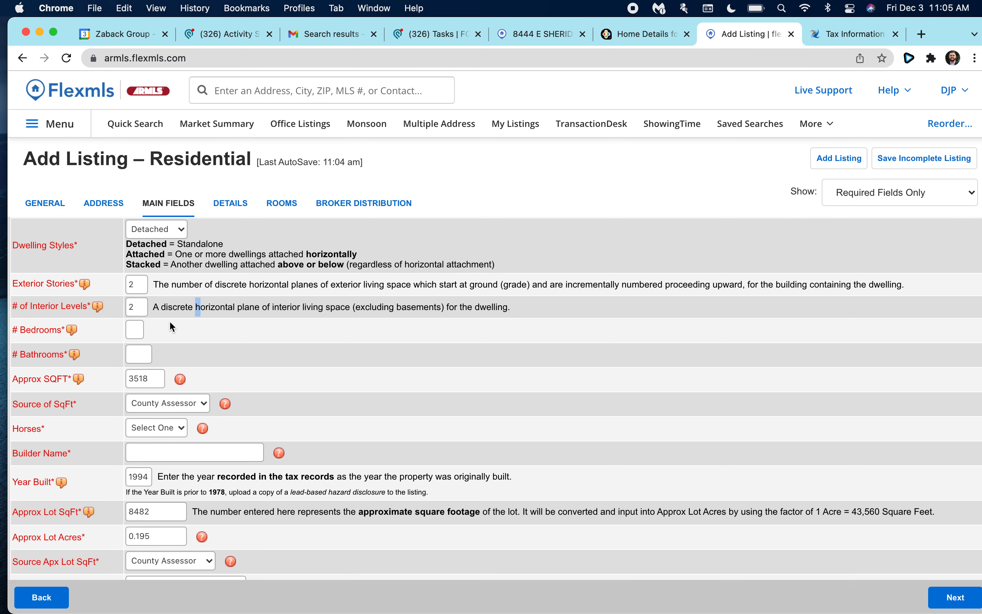
Fill in 5 bedrooms and enter 3.5 in # Bathrooms.
{"action": "scroll", "coordinate": [182, 329], "scroll_direction": "down", "scroll_amount": 1}
{"action": "left_click", "coordinate": [137, 298]}
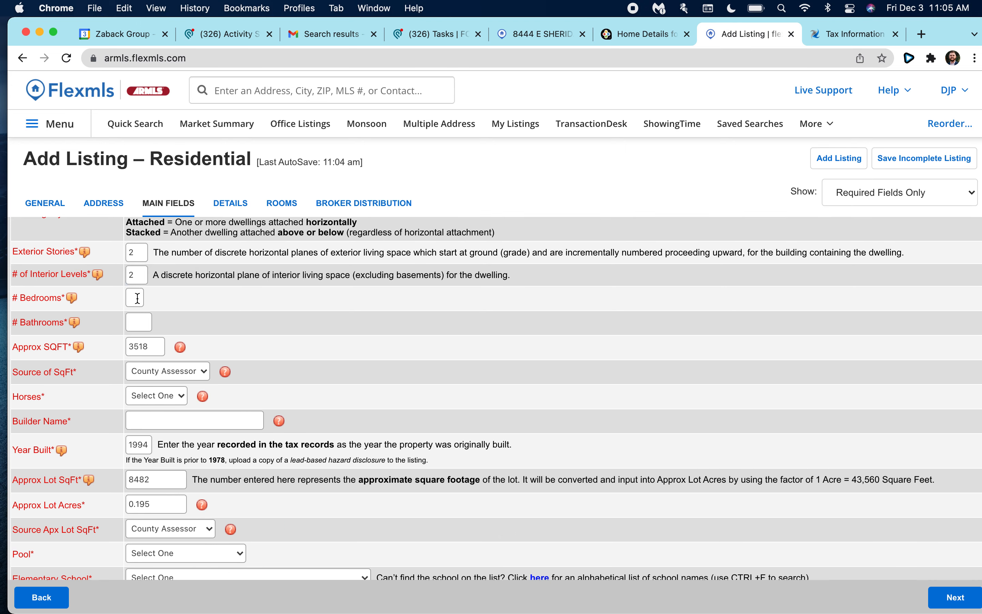
{"action": "left_click", "coordinate": [145, 321]}
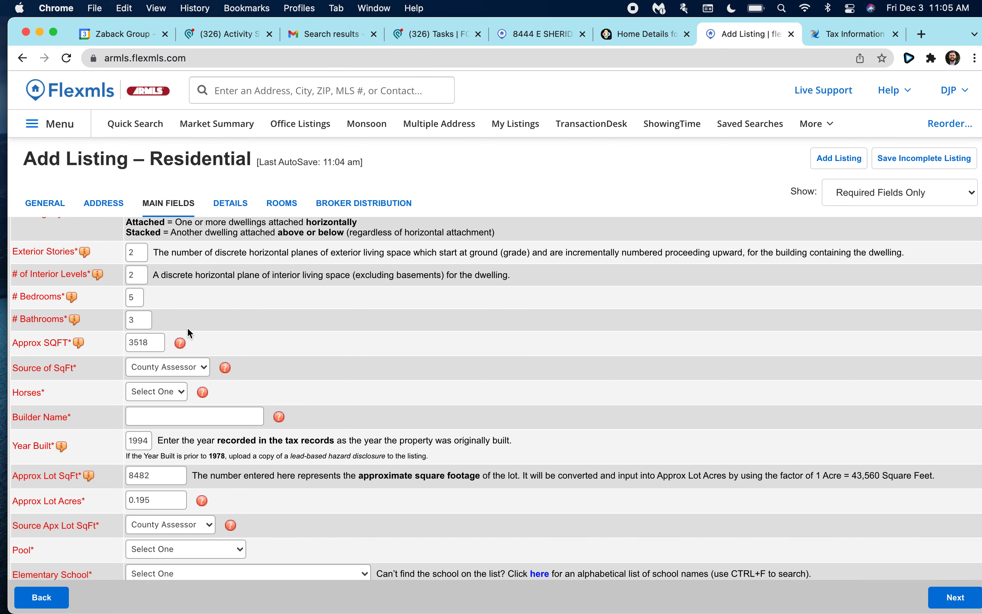
{"action": "scroll", "coordinate": [191, 333], "scroll_direction": "down", "scroll_amount": 2}
{"action": "left_click", "coordinate": [140, 279]}
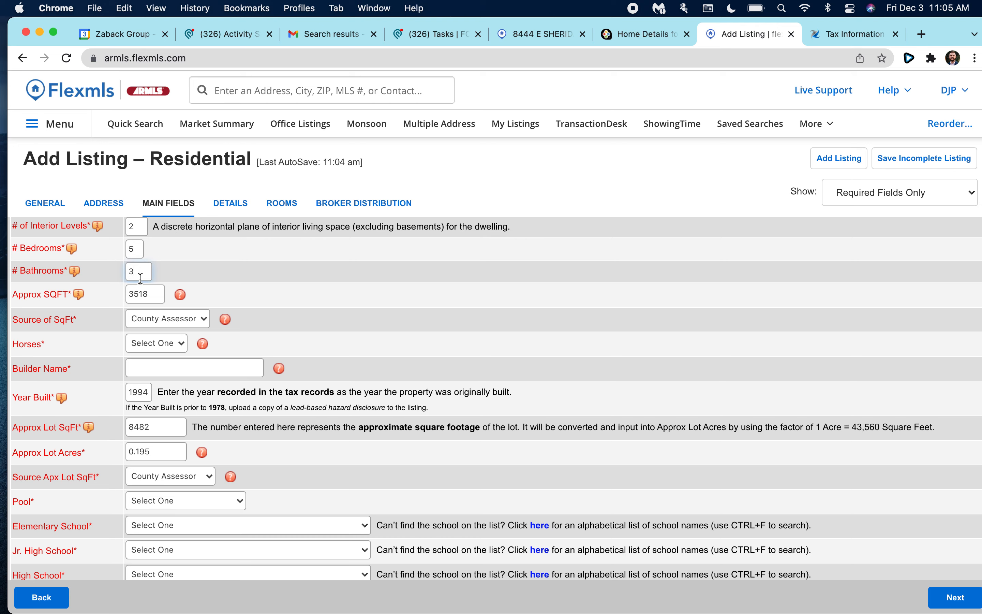
{"action": "type", "text": "3.5"}
{"action": "left_click", "coordinate": [239, 294]}
{"action": "scroll", "coordinate": [240, 294], "scroll_direction": "down", "scroll_amount": 1}
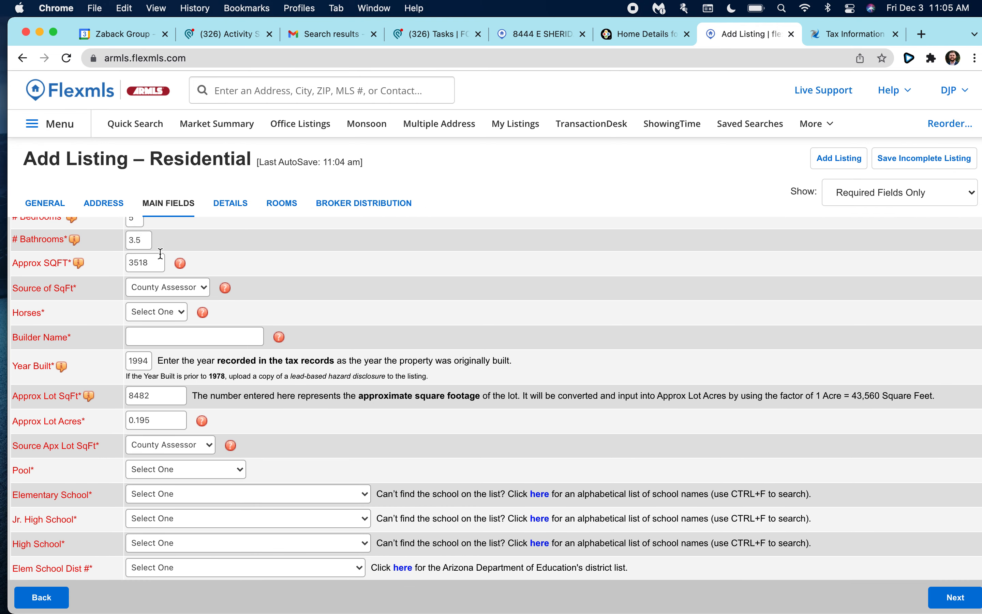
Change the bathrooms count from 3.5 to 4 and select the 3518 approx square footage.
{"action": "double_click", "coordinate": [145, 241]}
{"action": "type", "text": "4"}
{"action": "scroll", "coordinate": [240, 253], "scroll_direction": "down", "scroll_amount": 1}
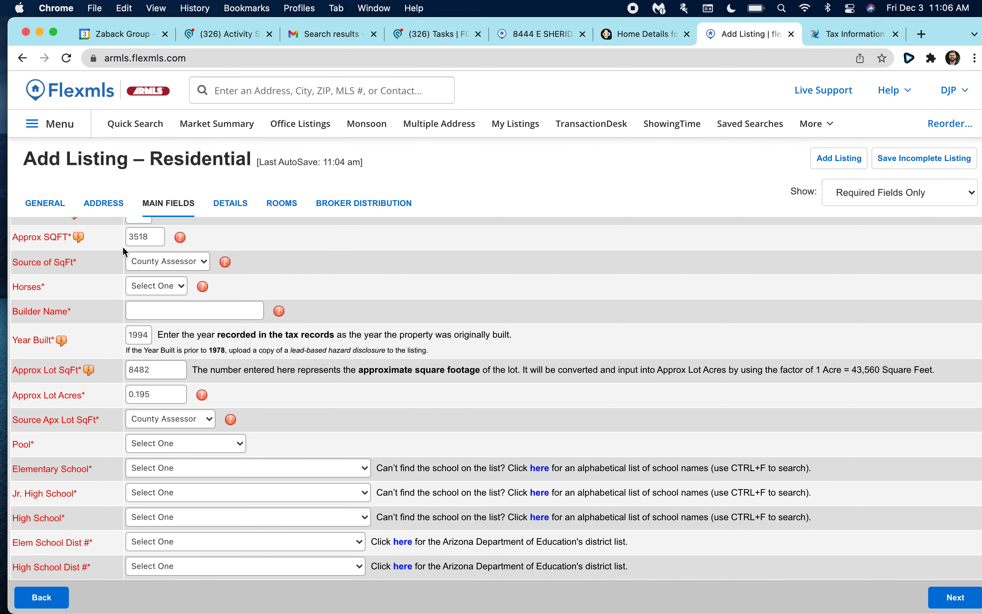
{"action": "double_click", "coordinate": [145, 237]}
{"action": "scroll", "coordinate": [233, 237], "scroll_direction": "up", "scroll_amount": 1}
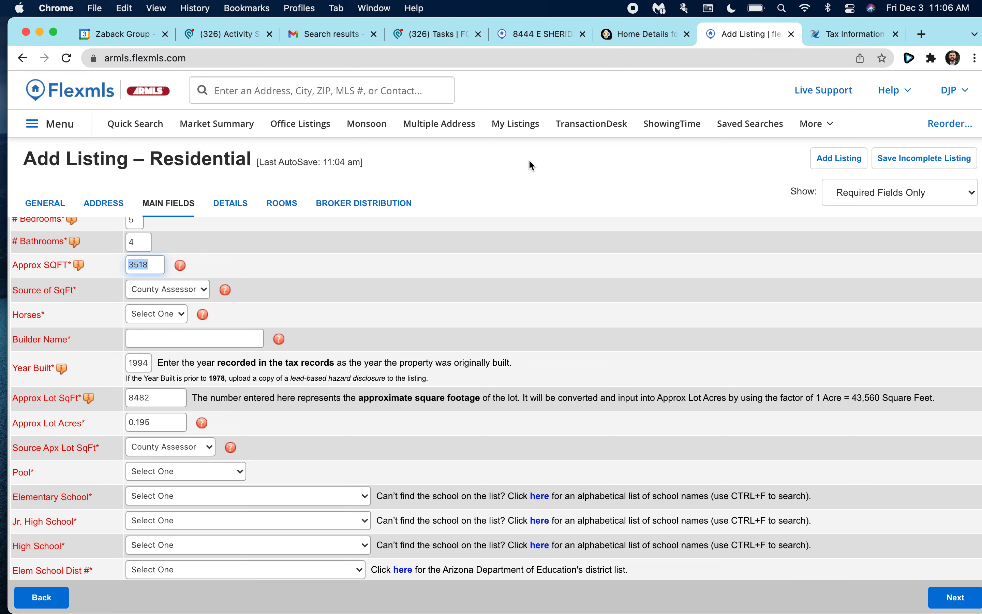
Keep County Assessor as Source of SqFt, select the 3518 value, then view Monsoon's tax information.
{"action": "scroll", "coordinate": [266, 268], "scroll_direction": "up", "scroll_amount": 1}
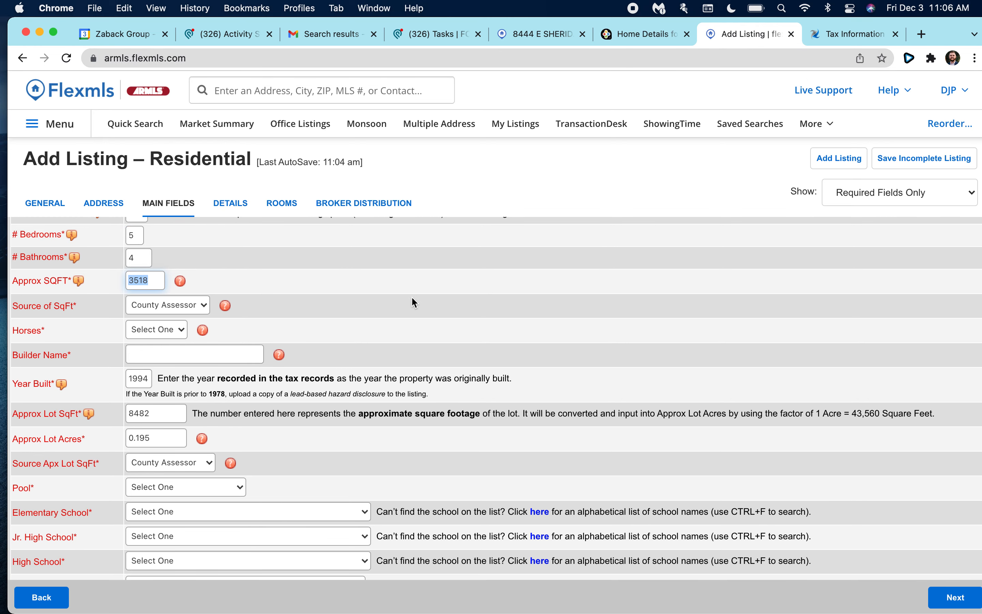
{"action": "scroll", "coordinate": [378, 309], "scroll_direction": "up", "scroll_amount": 1}
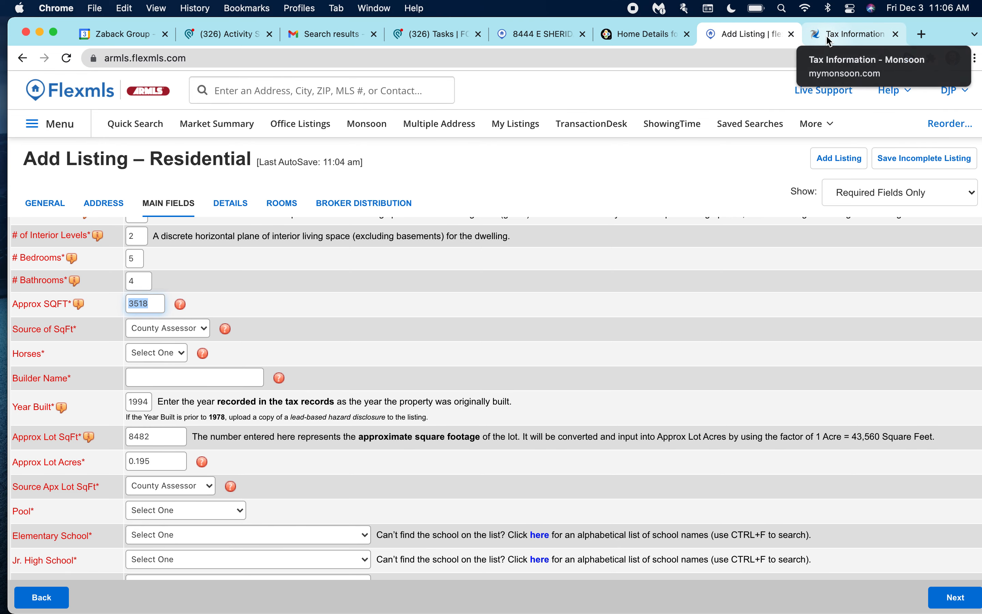
{"action": "left_click", "coordinate": [168, 328]}
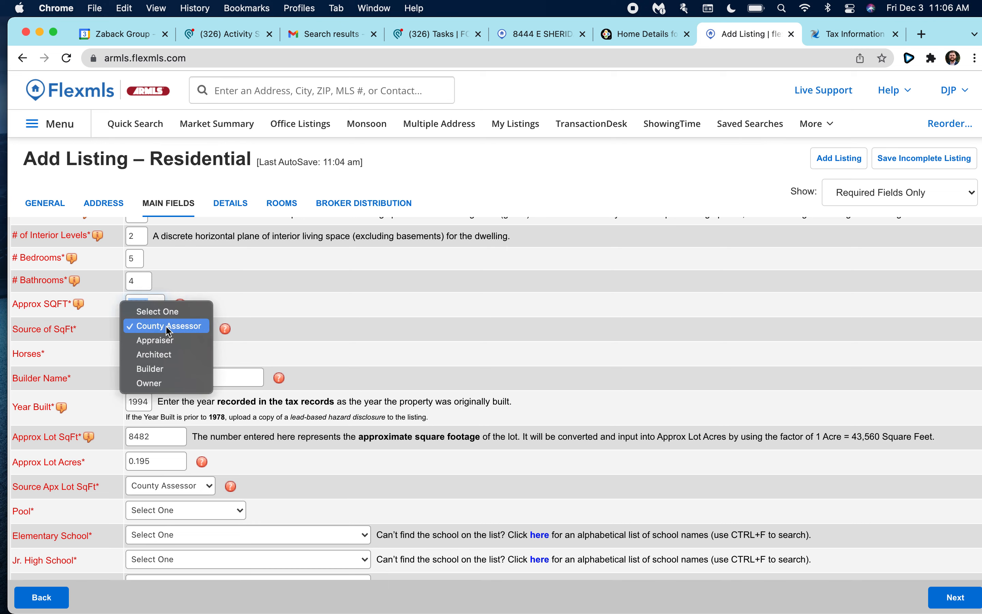
{"action": "left_click", "coordinate": [170, 328]}
{"action": "left_click", "coordinate": [156, 305]}
{"action": "double_click", "coordinate": [149, 304]}
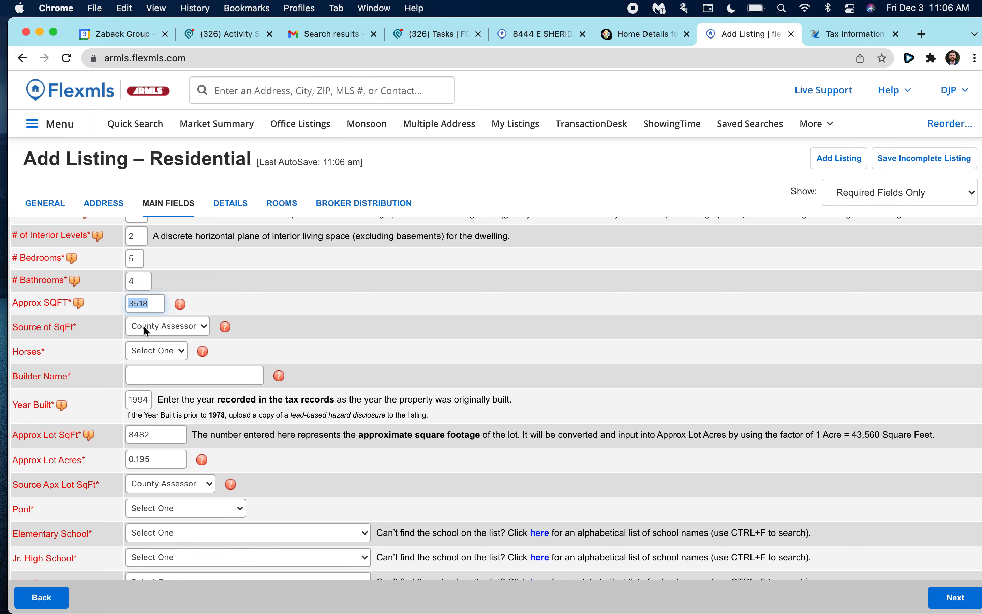
{"action": "left_click", "coordinate": [836, 38]}
{"action": "scroll", "coordinate": [625, 211], "scroll_direction": "up", "scroll_amount": 10}
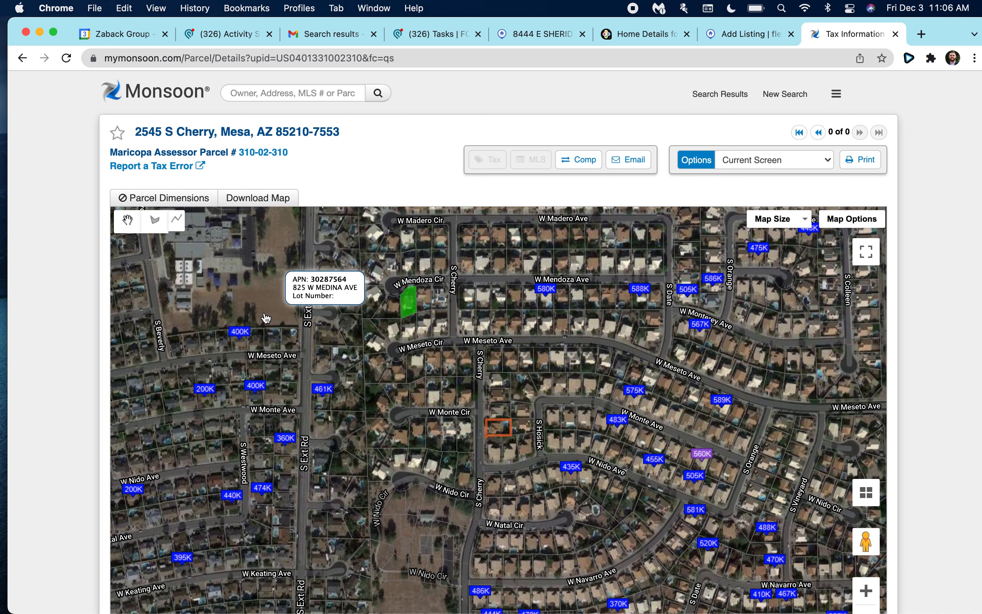
Scroll Monsoon's parcel page to Structure and highlight the 3,518 sqft living area.
{"action": "scroll", "coordinate": [300, 370], "scroll_direction": "down", "scroll_amount": 9}
{"action": "scroll", "coordinate": [299, 370], "scroll_direction": "down", "scroll_amount": 8}
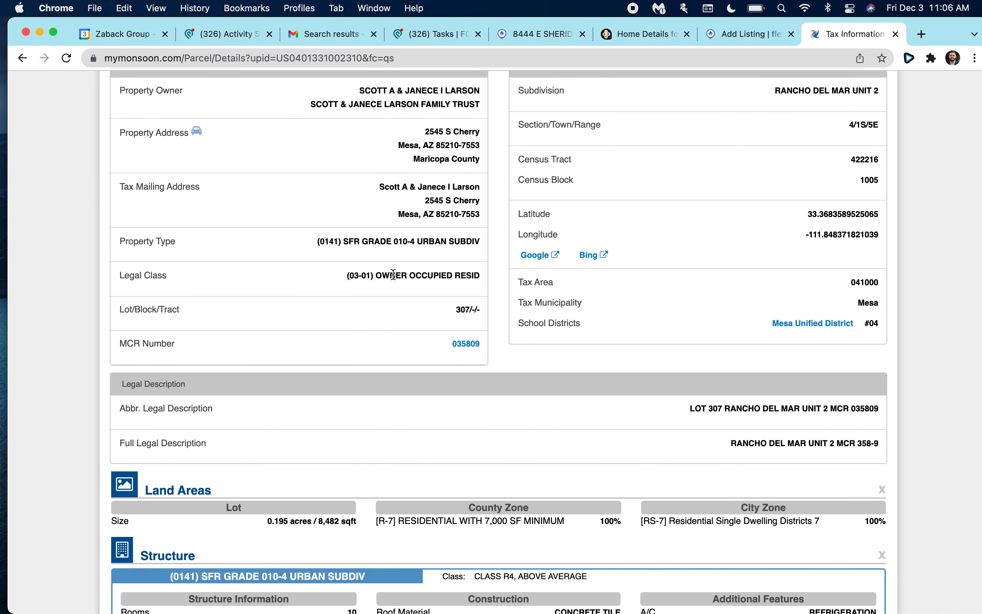
{"action": "scroll", "coordinate": [392, 276], "scroll_direction": "down", "scroll_amount": 5}
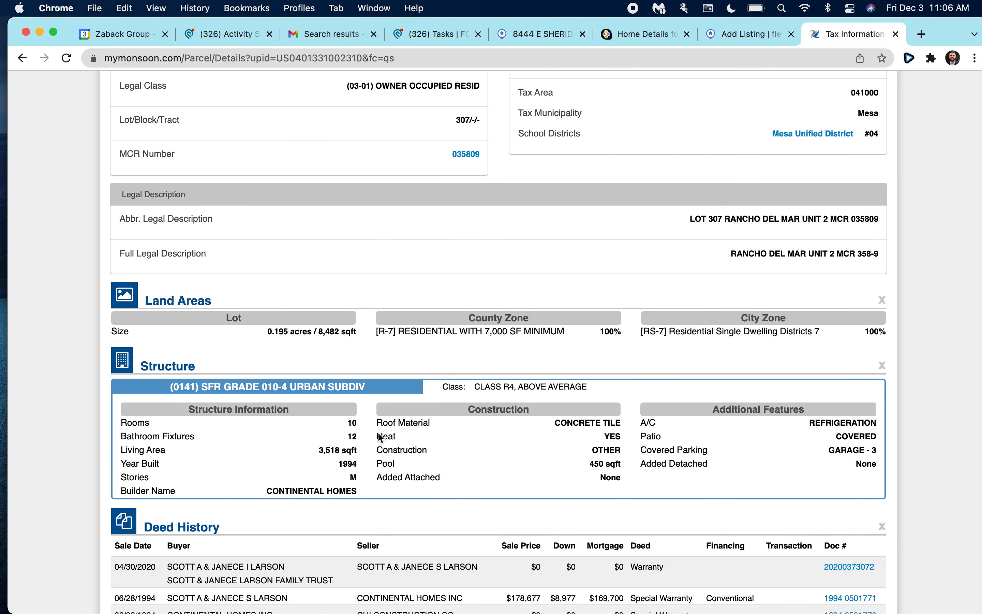
{"action": "triple_click", "coordinate": [341, 452]}
{"action": "triple_click", "coordinate": [357, 452]}
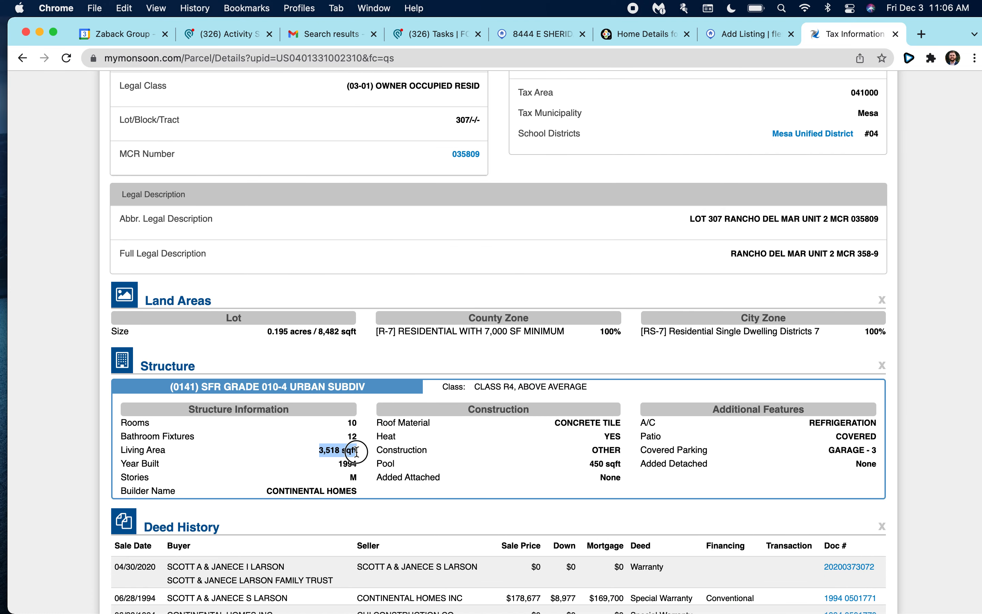
Back in Flexmls, deselect the square footage and move into the builder name field.
{"action": "left_click", "coordinate": [738, 39]}
{"action": "left_click", "coordinate": [299, 340]}
{"action": "scroll", "coordinate": [242, 368], "scroll_direction": "down", "scroll_amount": 3}
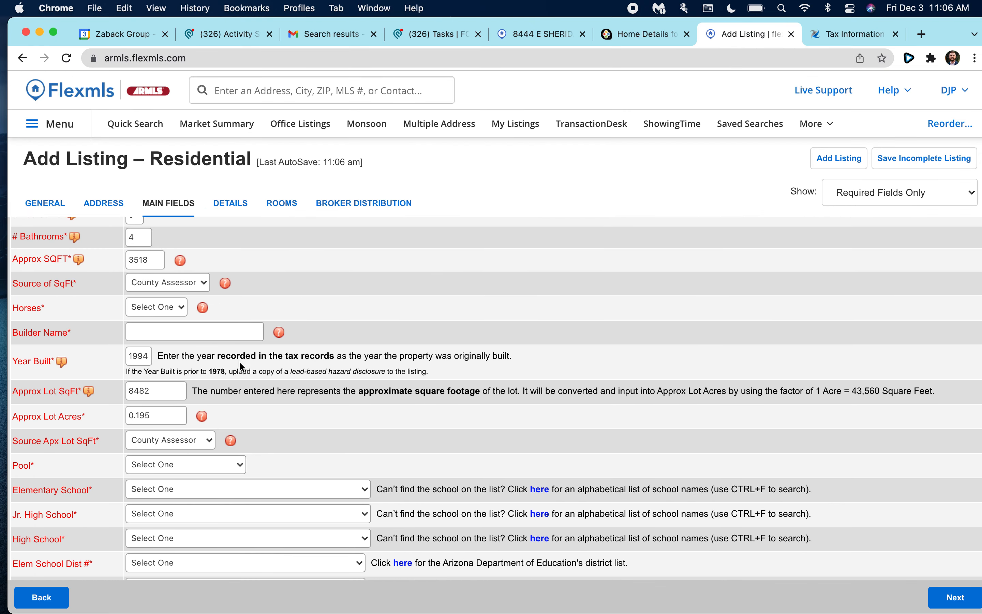
{"action": "left_click", "coordinate": [151, 325]}
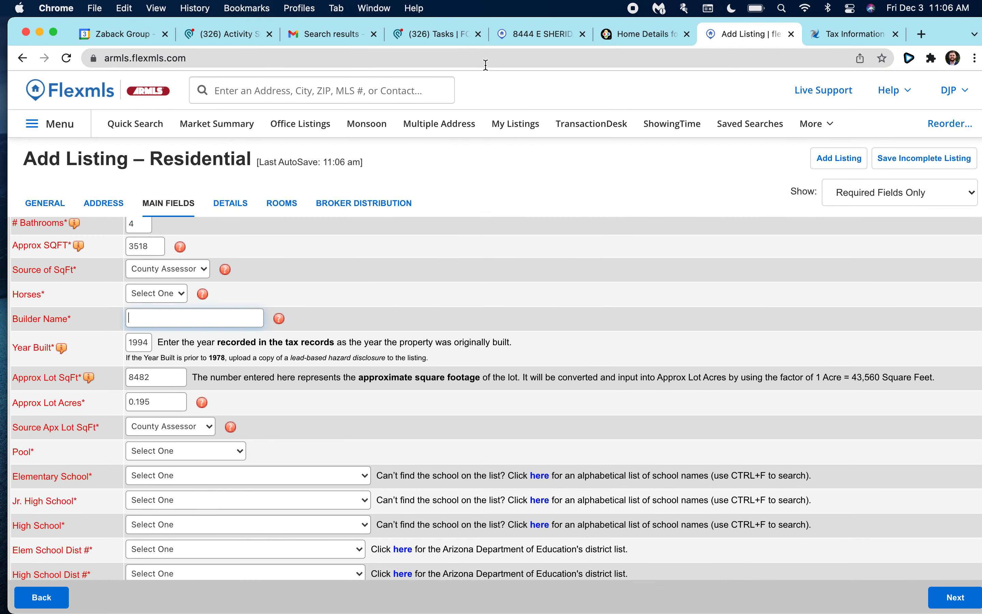
Review builder Continental Homes on Monsoon's parcel page, then return to the listing form.
{"action": "left_click", "coordinate": [839, 36]}
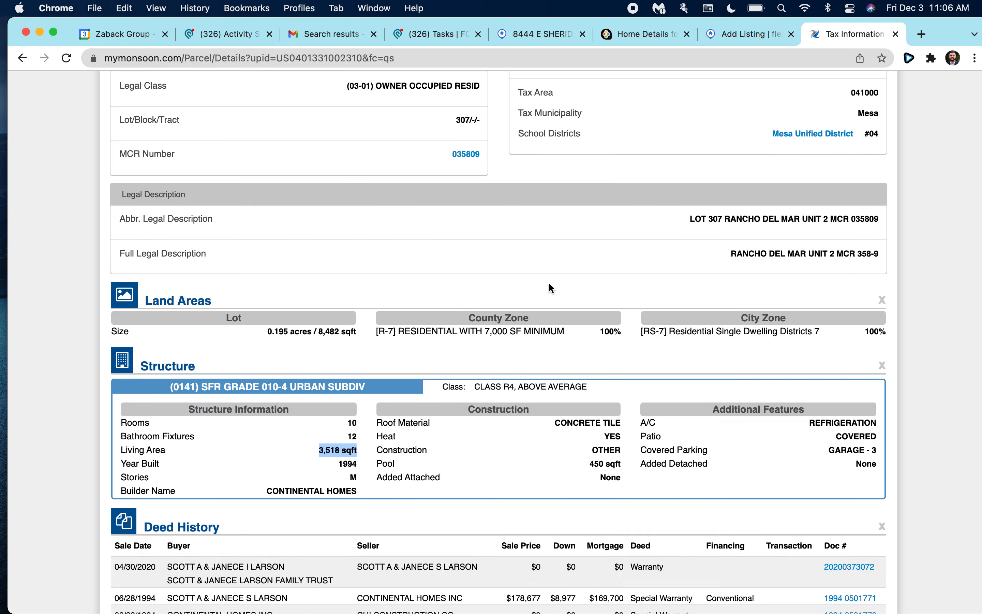
{"action": "scroll", "coordinate": [480, 266], "scroll_direction": "up", "scroll_amount": 10}
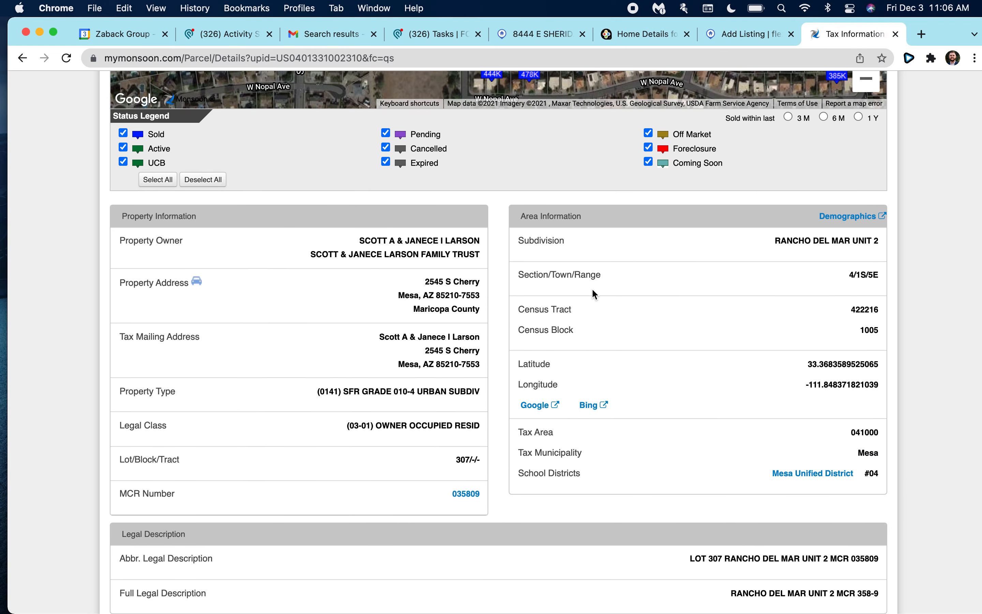
{"action": "scroll", "coordinate": [670, 305], "scroll_direction": "up", "scroll_amount": 3}
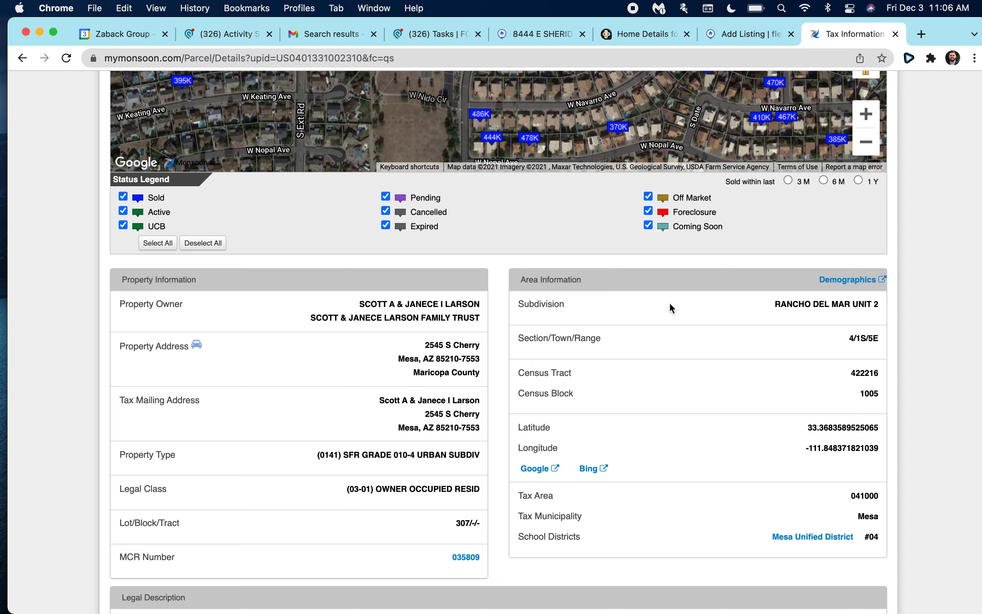
{"action": "scroll", "coordinate": [670, 305], "scroll_direction": "up", "scroll_amount": 15}
{"action": "scroll", "coordinate": [670, 302], "scroll_direction": "down", "scroll_amount": 20}
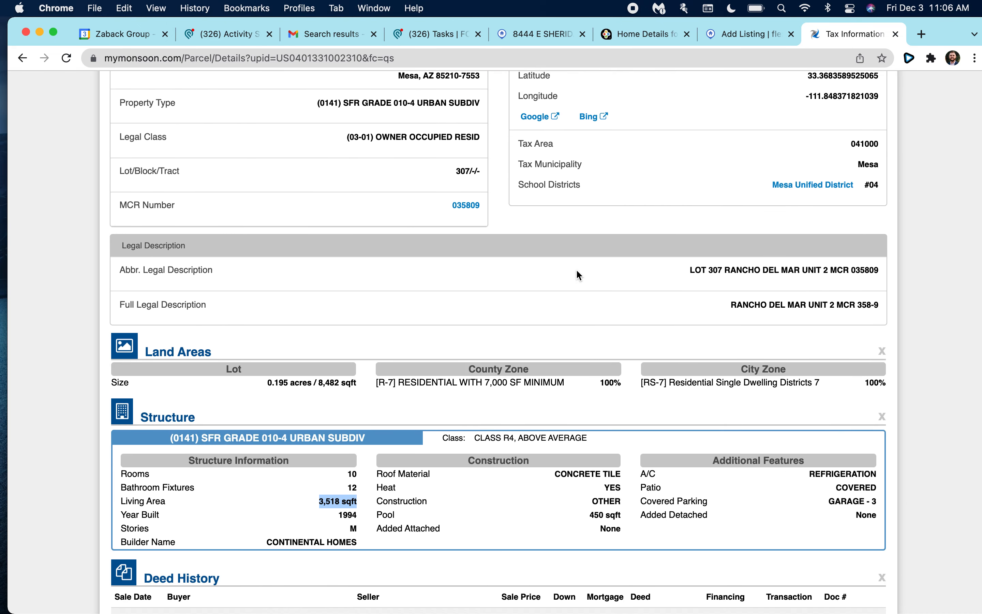
{"action": "scroll", "coordinate": [577, 273], "scroll_direction": "down", "scroll_amount": 10}
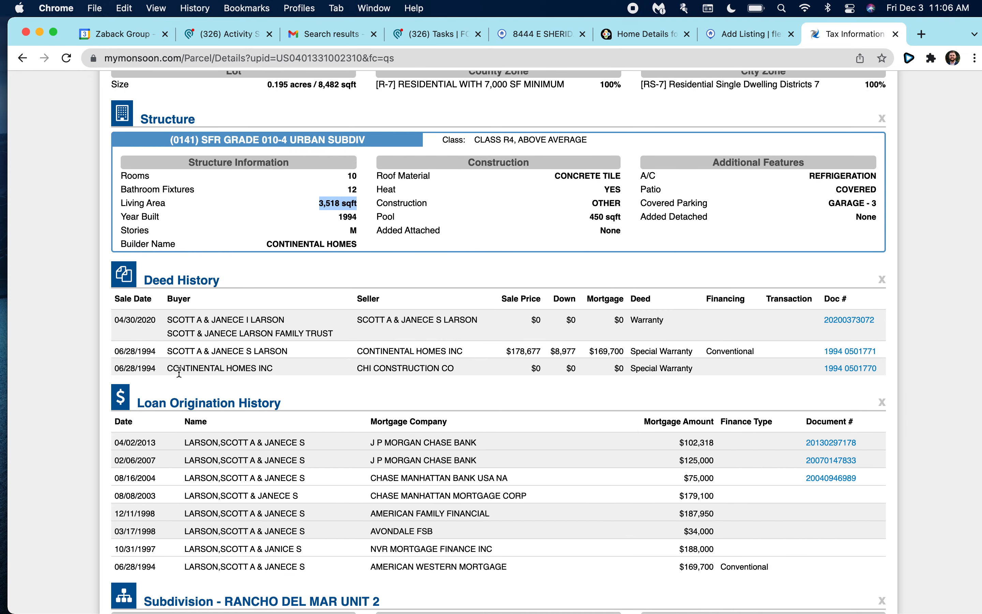
{"action": "scroll", "coordinate": [271, 370], "scroll_direction": "down", "scroll_amount": 2}
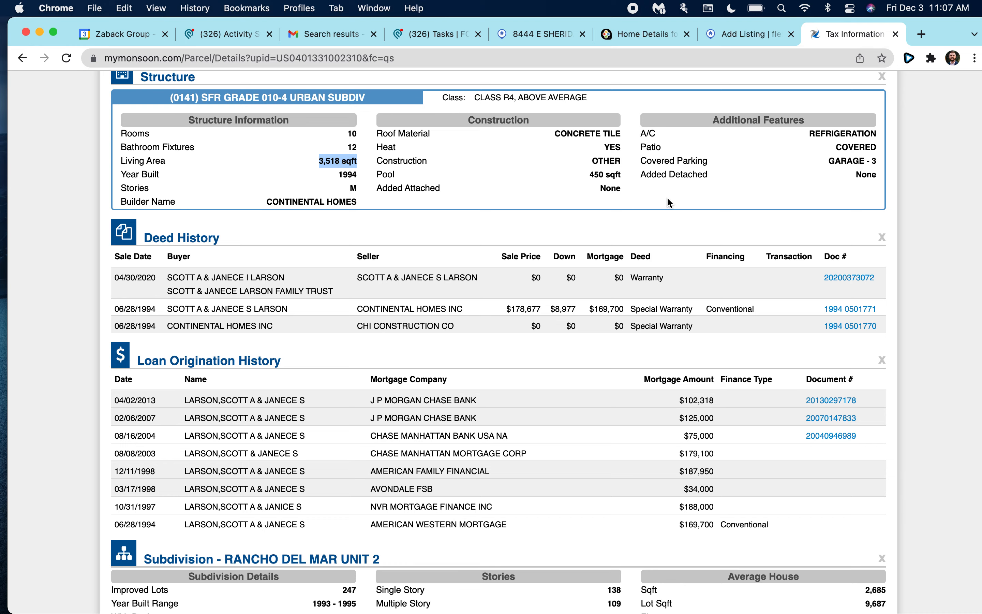
{"action": "left_click", "coordinate": [740, 34]}
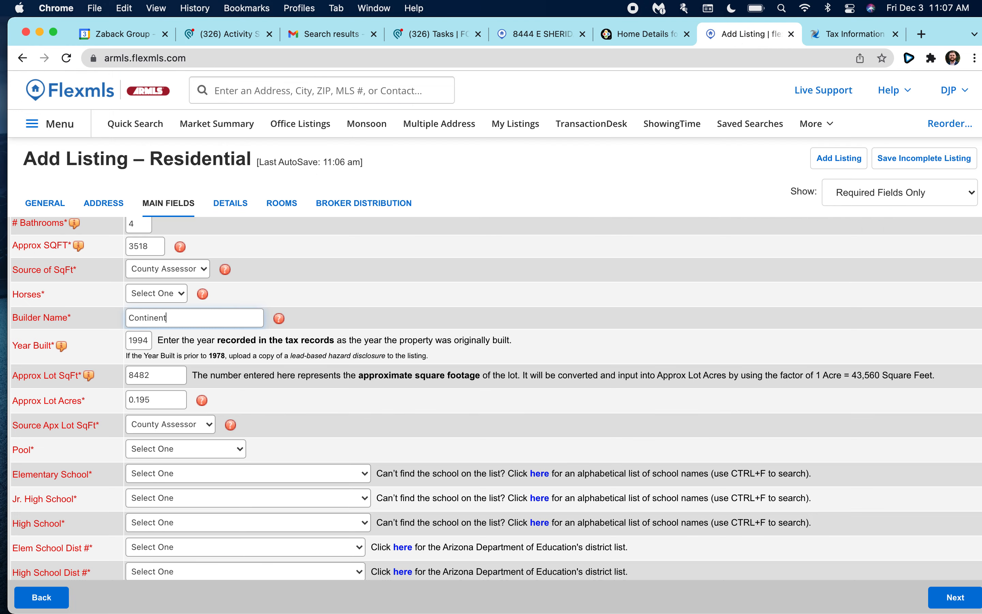
Check the 1994 year built on Monsoon against the listing form.
{"action": "scroll", "coordinate": [400, 322], "scroll_direction": "down", "scroll_amount": 1}
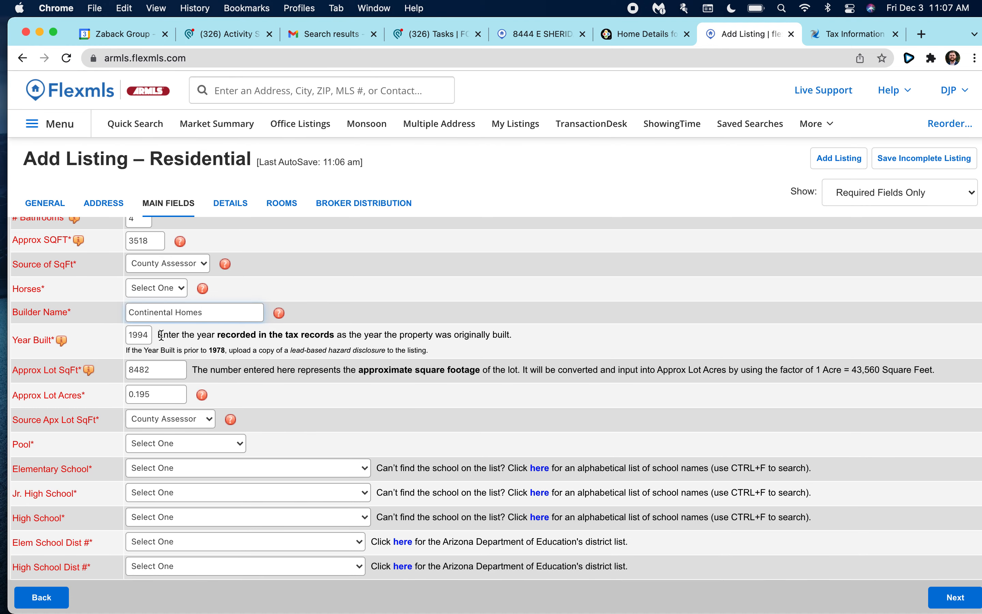
{"action": "left_click", "coordinate": [834, 38]}
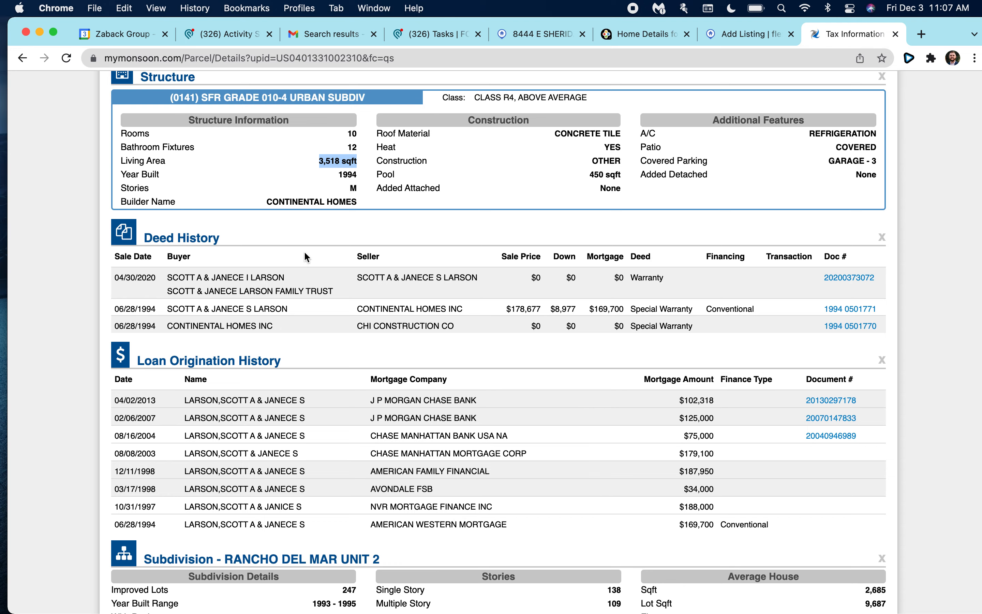
{"action": "double_click", "coordinate": [341, 176]}
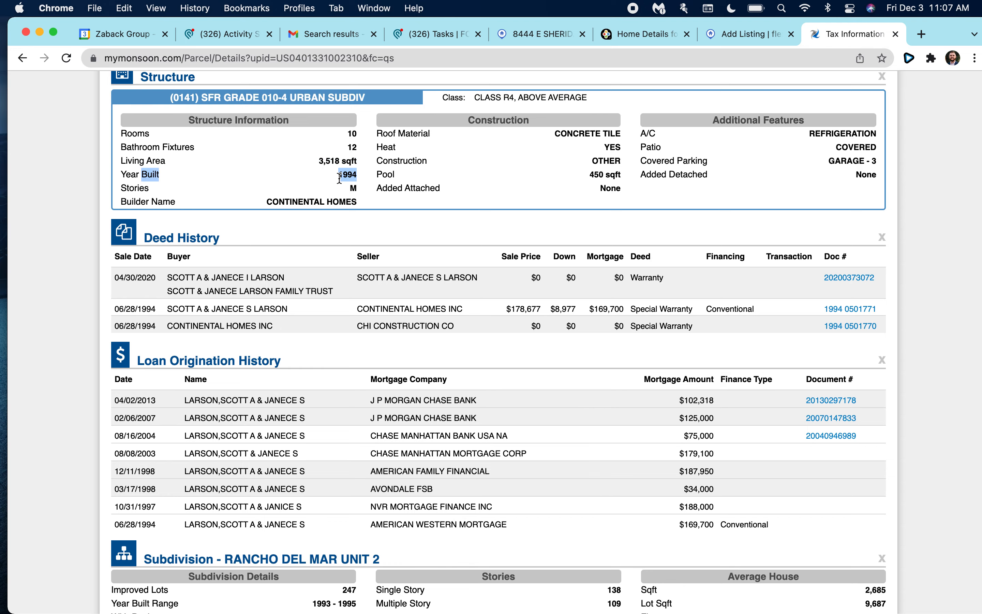
{"action": "left_click", "coordinate": [729, 34]}
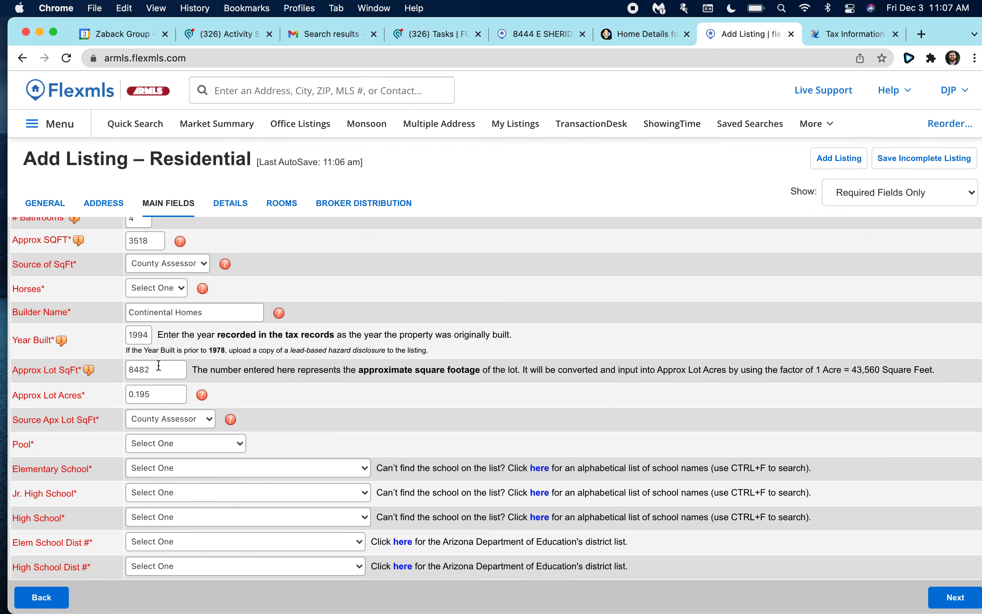
Verify the 8482 sq ft lot size on Monsoon and set Pool to Private Only.
{"action": "left_click", "coordinate": [853, 36]}
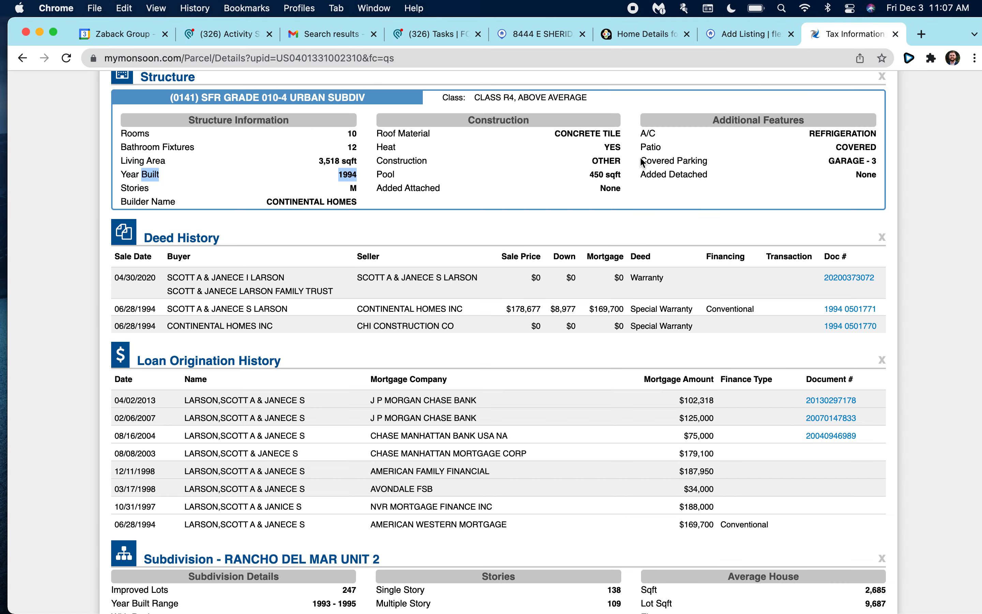
{"action": "scroll", "coordinate": [307, 343], "scroll_direction": "up", "scroll_amount": 2}
{"action": "left_click", "coordinate": [300, 205]}
{"action": "left_click_drag", "start_coordinate": [325, 84], "coordinate": [351, 84]}
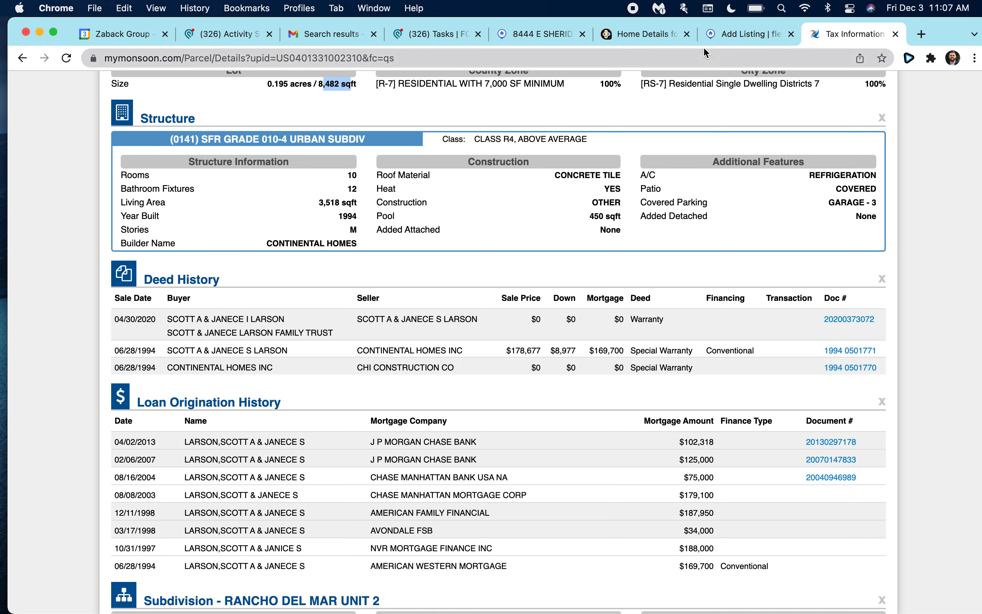
{"action": "left_click", "coordinate": [710, 39]}
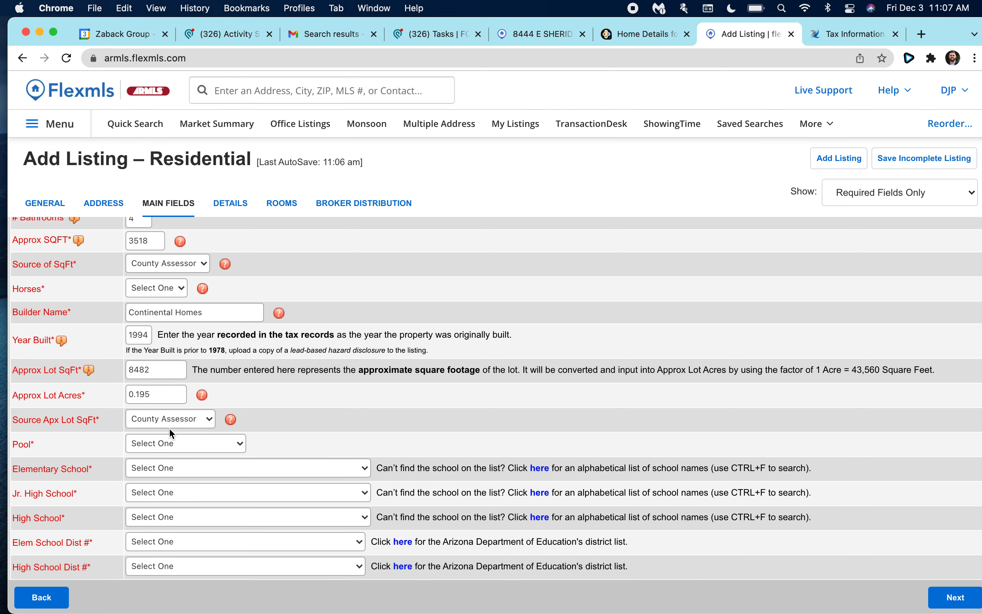
{"action": "left_click", "coordinate": [177, 441]}
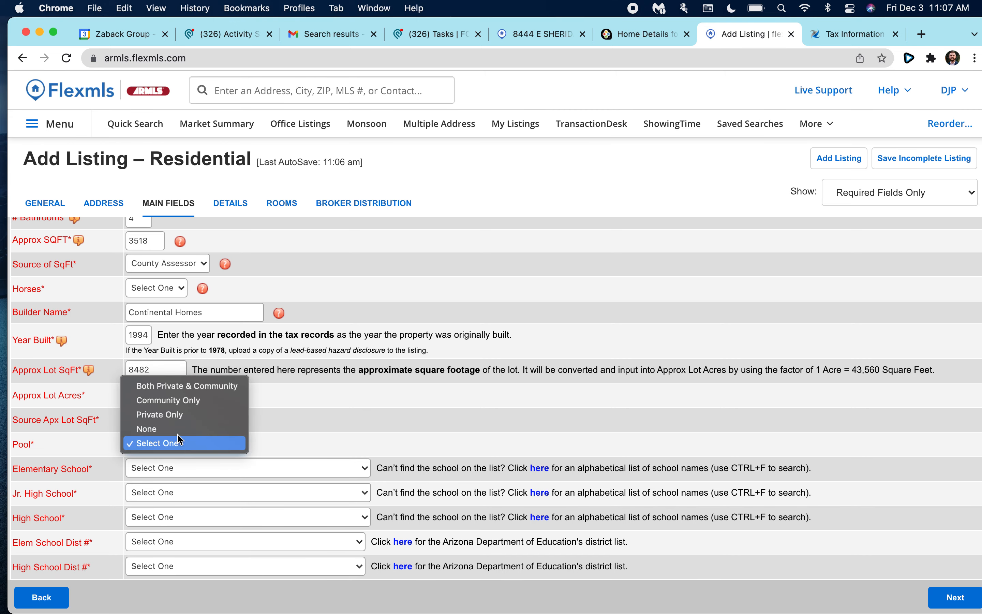
{"action": "left_click", "coordinate": [172, 413]}
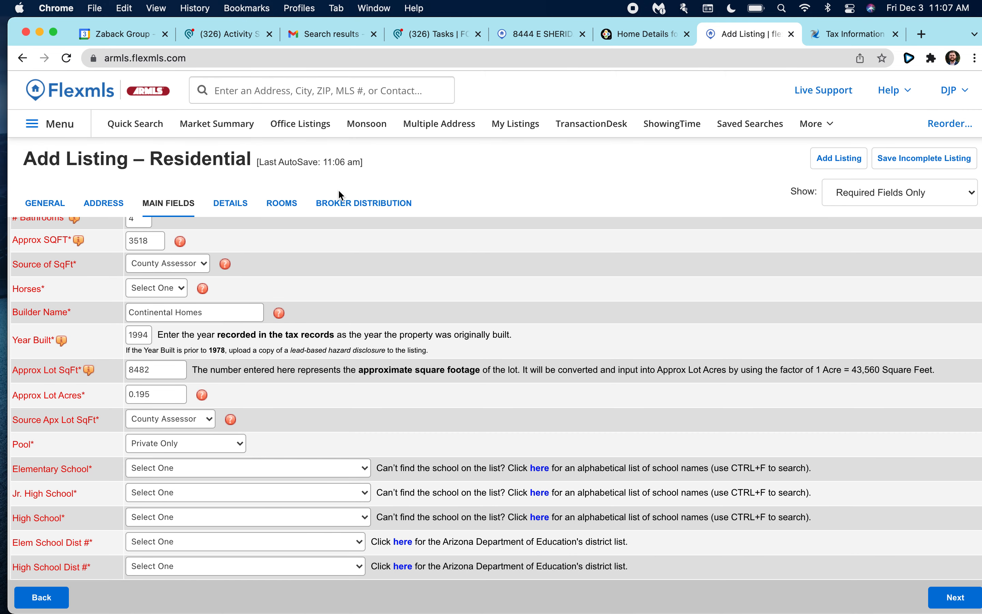
{"action": "left_click", "coordinate": [830, 36]}
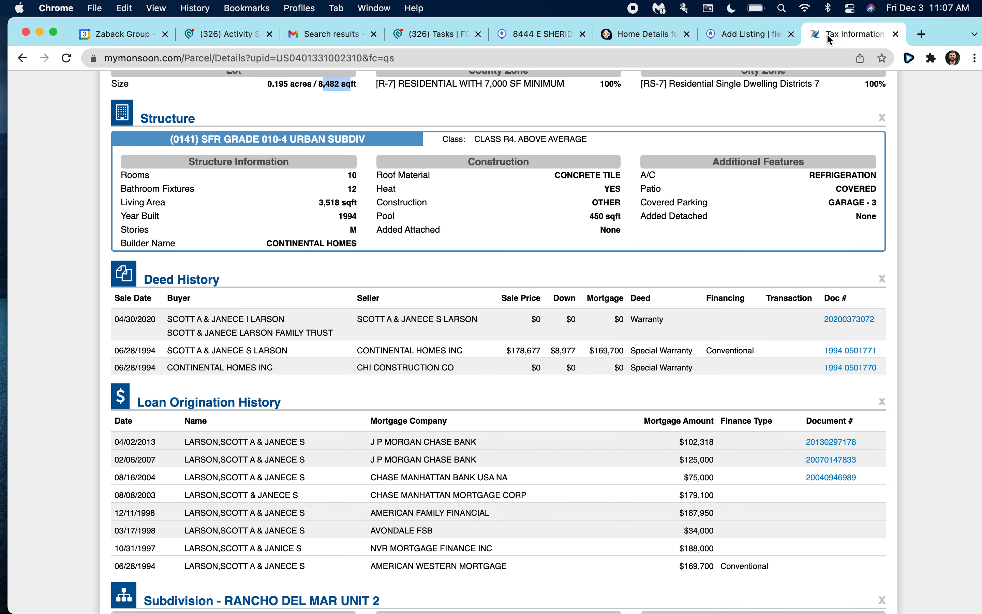
{"action": "scroll", "coordinate": [470, 196], "scroll_direction": "up", "scroll_amount": 15}
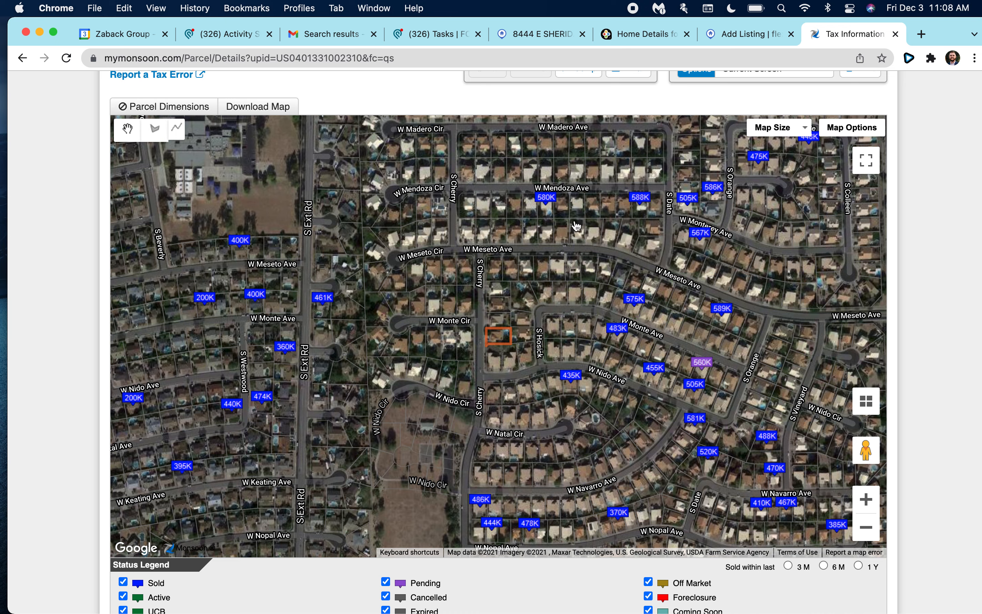
{"action": "left_click", "coordinate": [542, 208]}
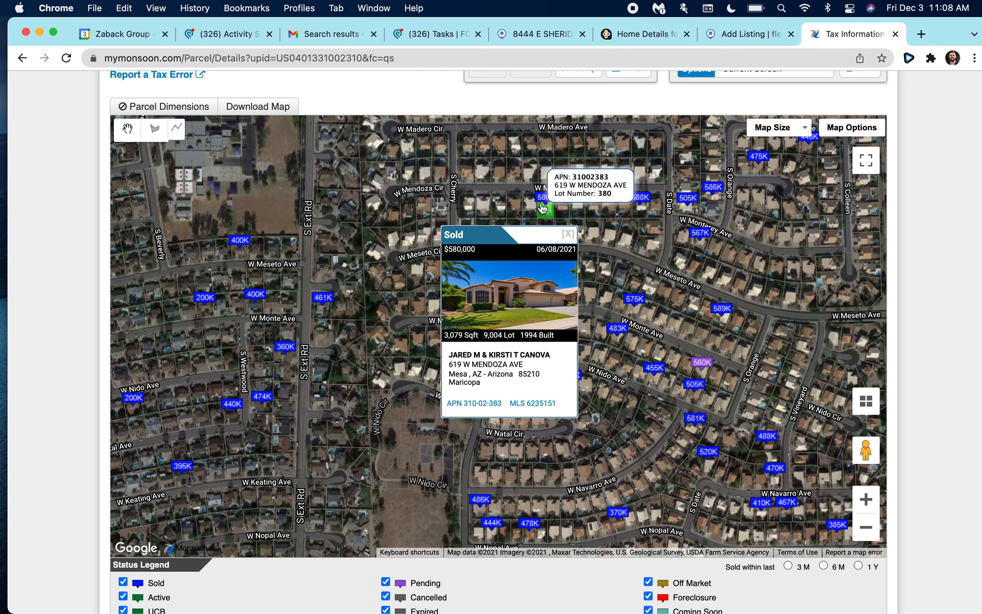
{"action": "left_click", "coordinate": [568, 234]}
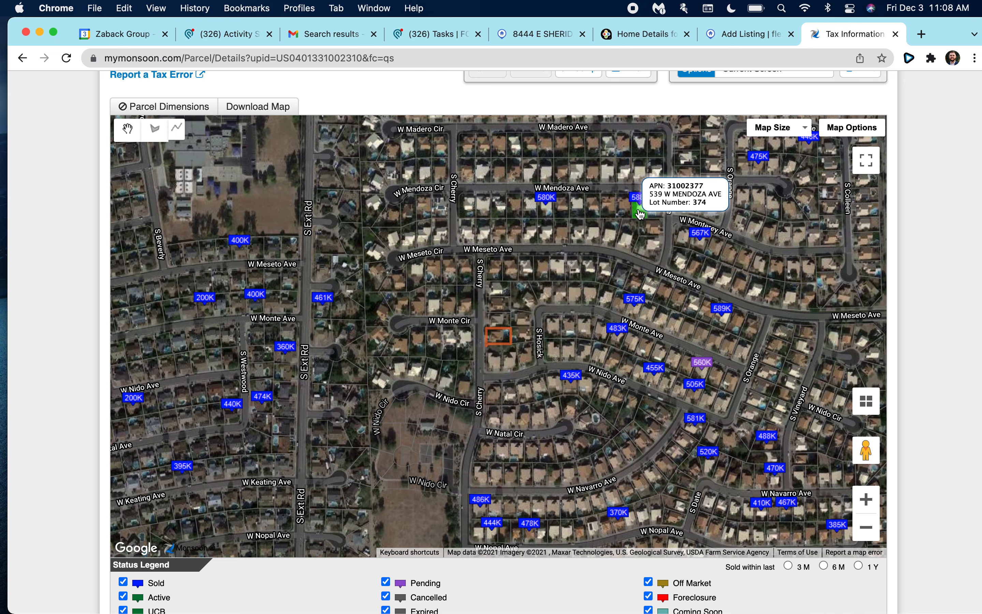
{"action": "left_click", "coordinate": [634, 298]}
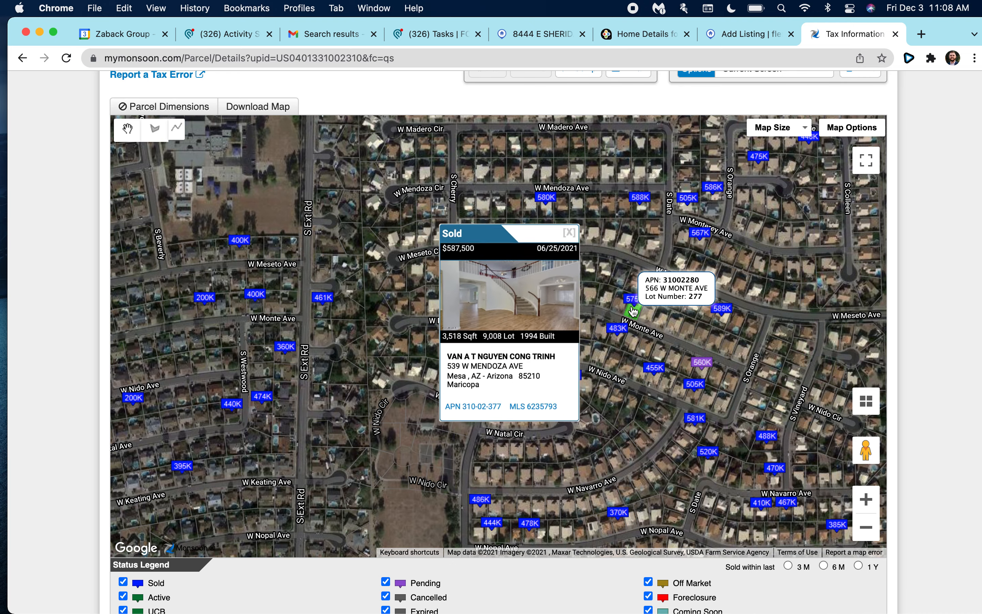
{"action": "left_click", "coordinate": [567, 236]}
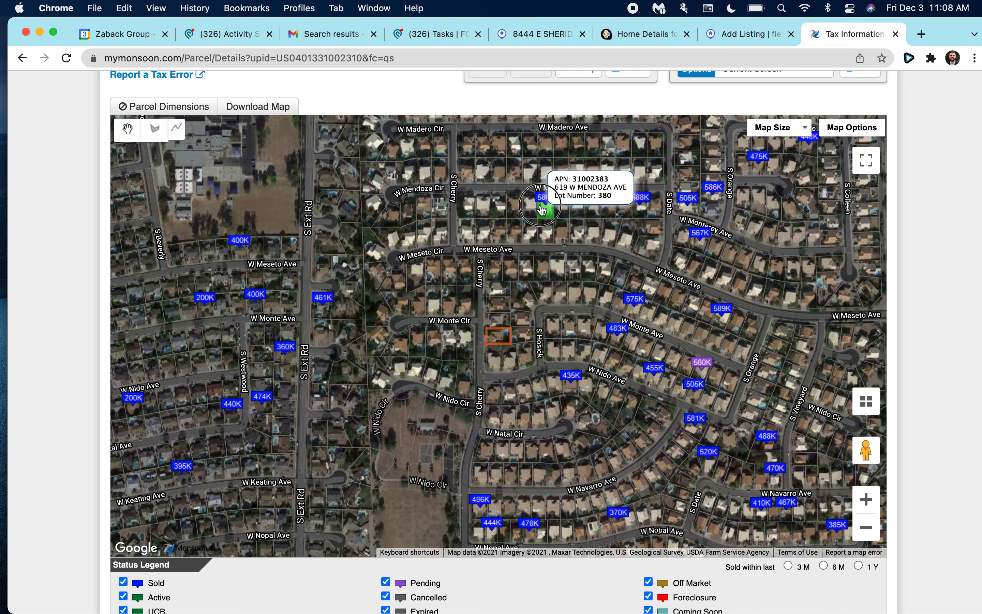
{"action": "left_click", "coordinate": [543, 208]}
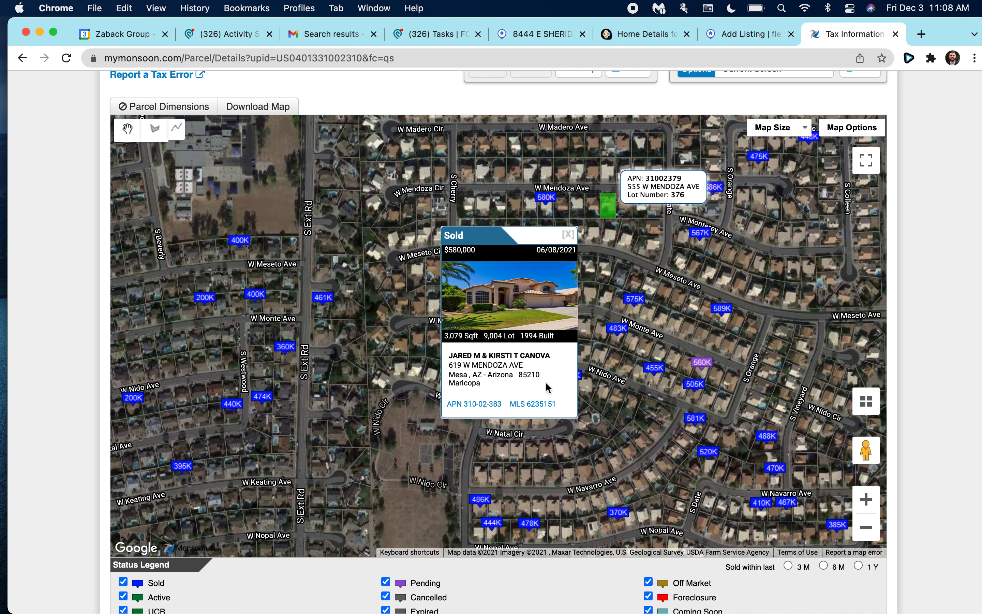
{"action": "left_click", "coordinate": [535, 403]}
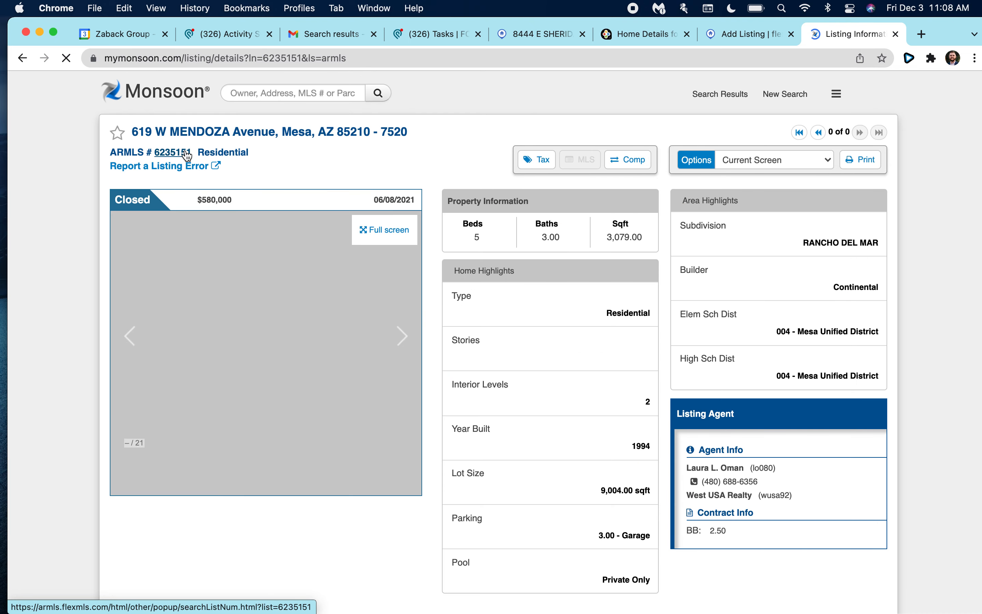
Open ARMLS # 6235151 in Flexmls and highlight its elementary school and district lines.
{"action": "left_click", "coordinate": [186, 155]}
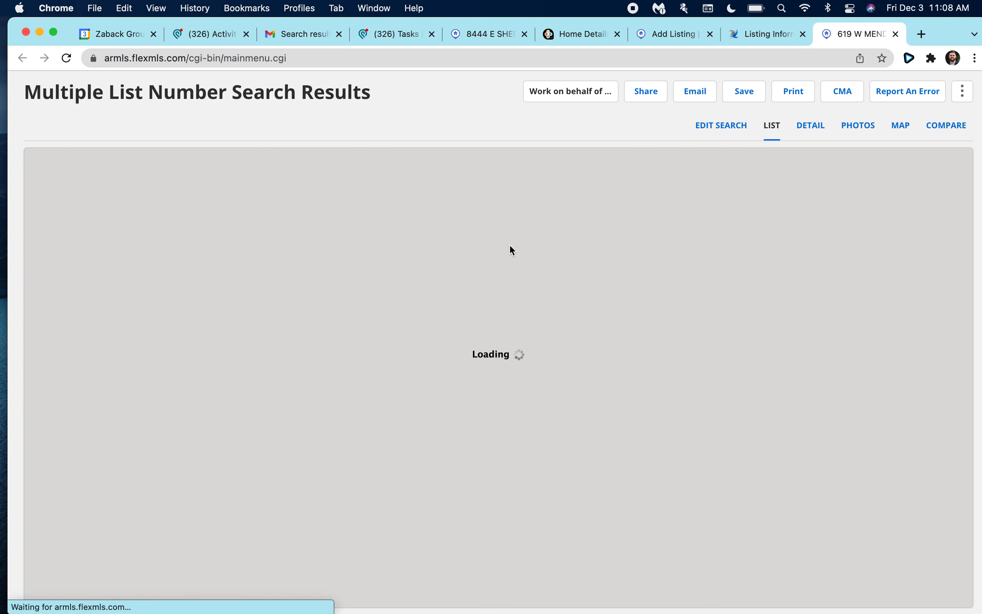
{"action": "scroll", "coordinate": [560, 293], "scroll_direction": "down", "scroll_amount": 2}
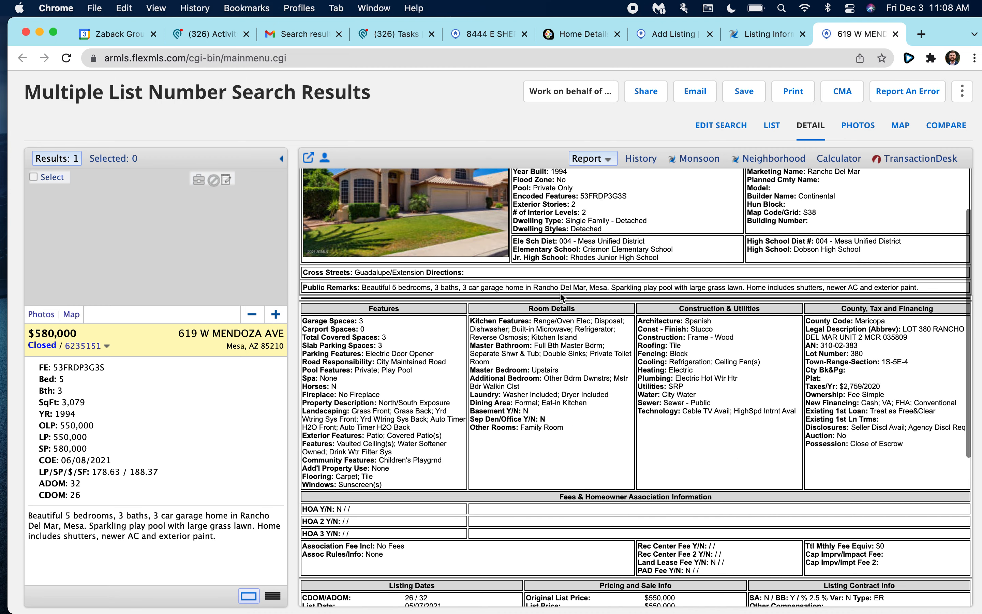
{"action": "scroll", "coordinate": [730, 291], "scroll_direction": "up", "scroll_amount": 1}
{"action": "left_click_drag", "start_coordinate": [515, 269], "coordinate": [681, 289]}
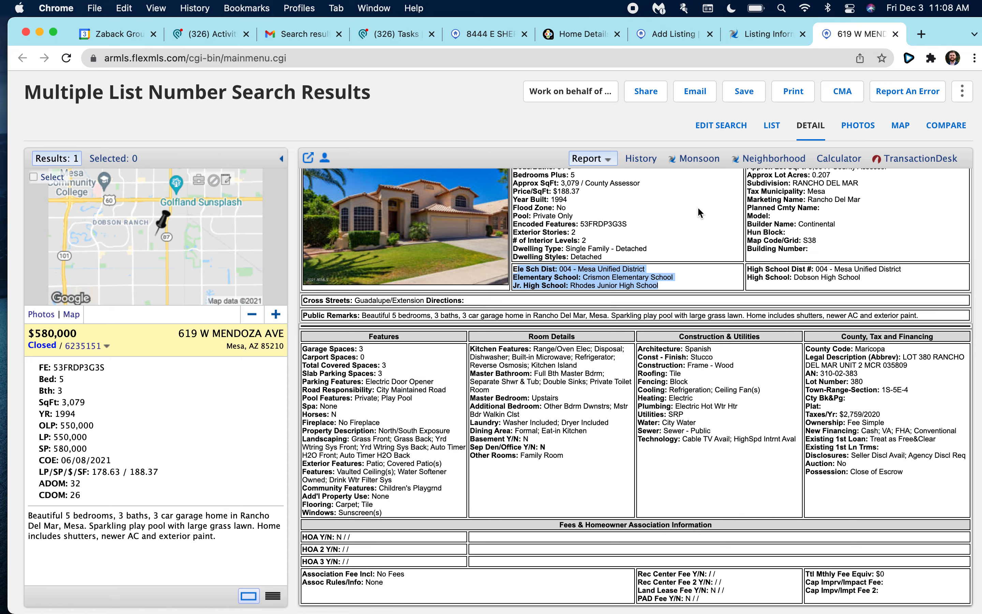
{"action": "scroll", "coordinate": [700, 213], "scroll_direction": "up", "scroll_amount": 2}
{"action": "left_click", "coordinate": [755, 35]}
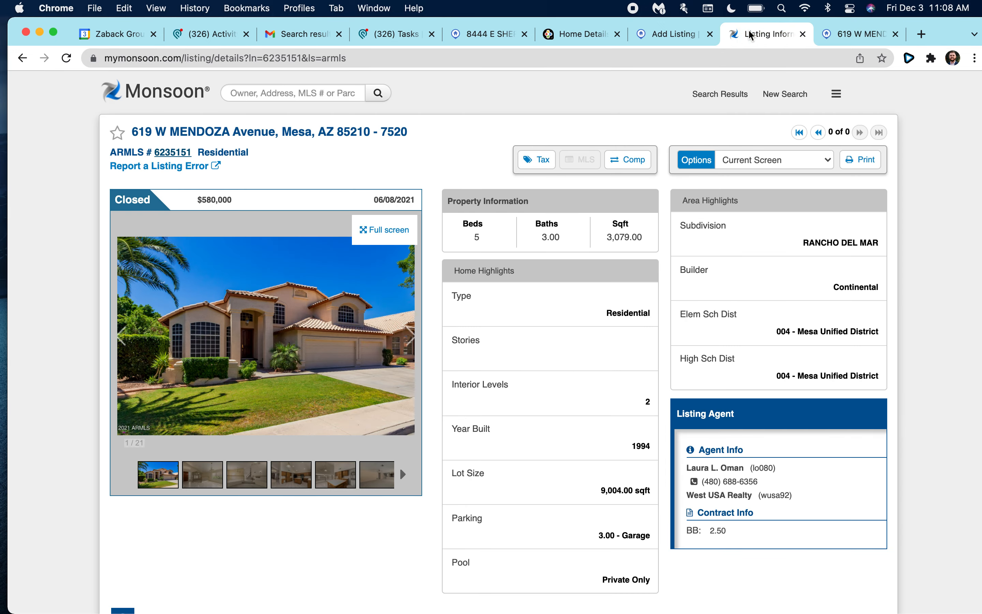
{"action": "left_click", "coordinate": [537, 159]}
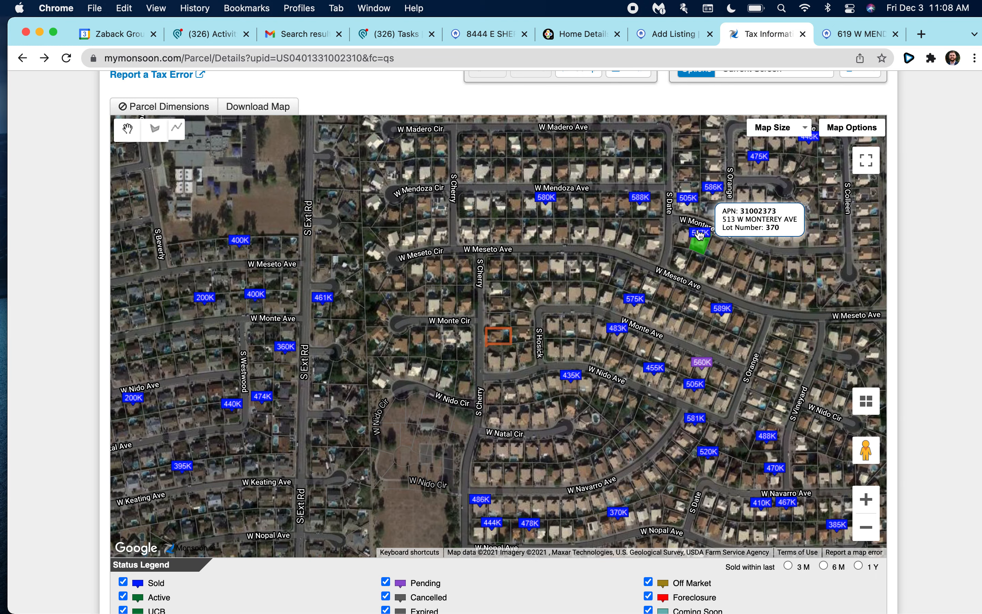
{"action": "left_click", "coordinate": [640, 198]}
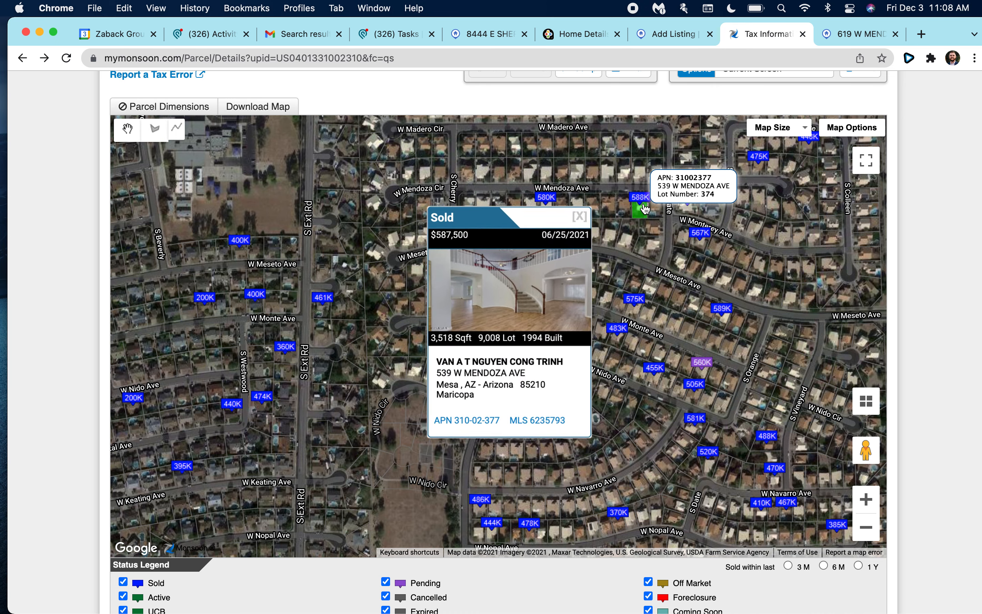
{"action": "left_click", "coordinate": [533, 403]}
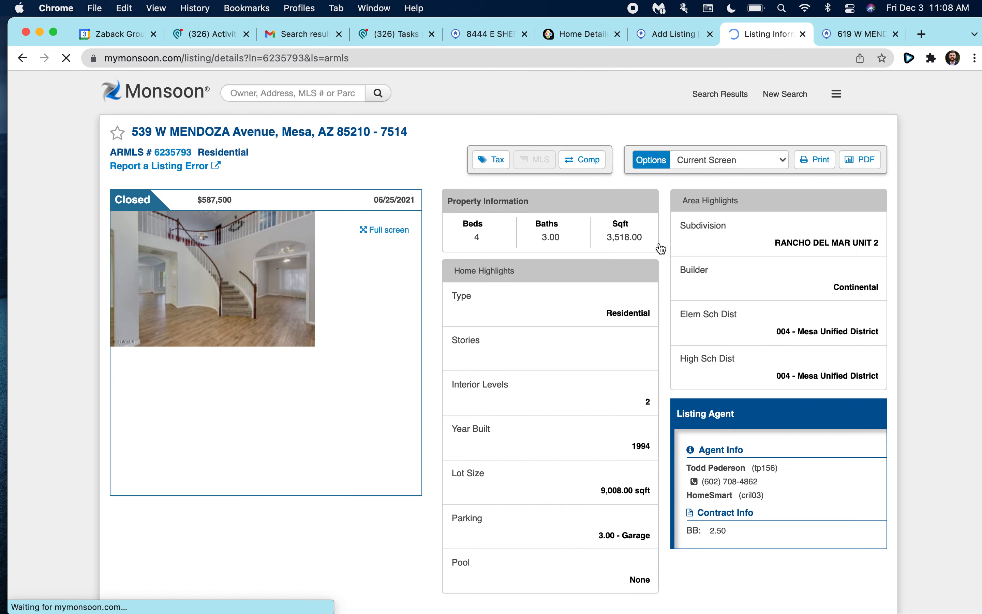
{"action": "left_click", "coordinate": [174, 155]}
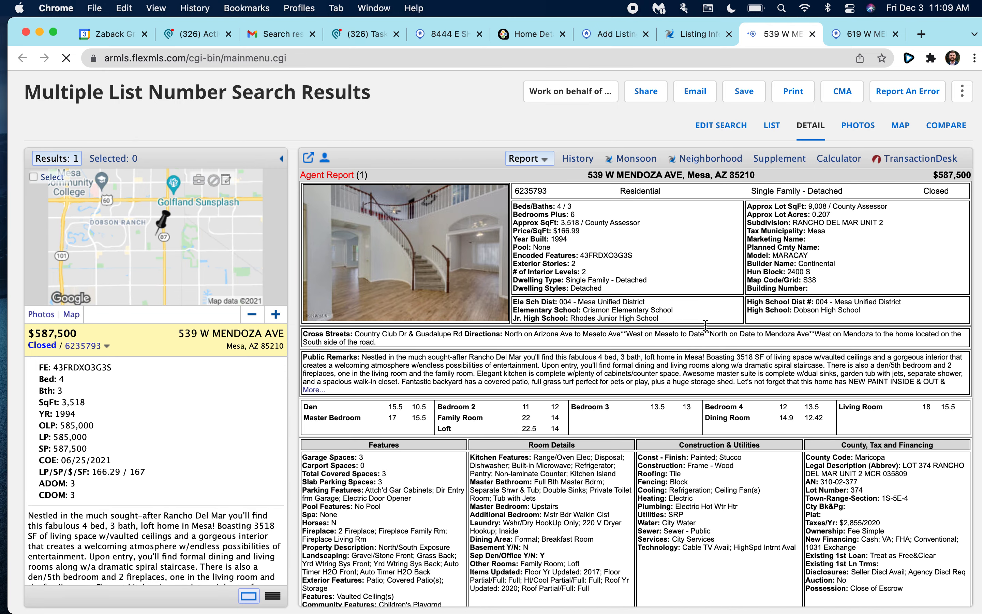
Return to the new listing form and pick C I Waggoner School as Elementary School.
{"action": "left_click", "coordinate": [694, 41]}
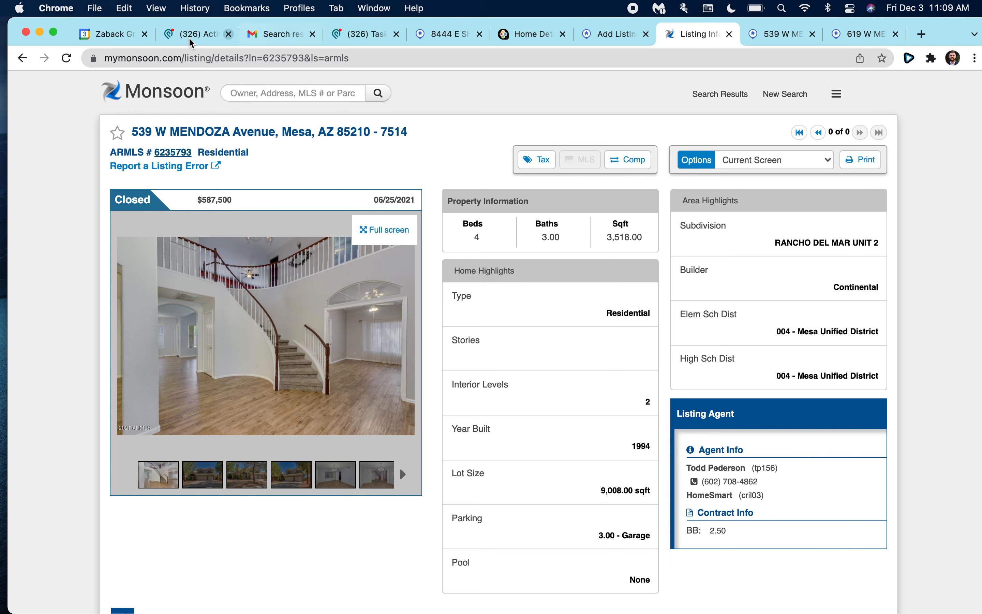
{"action": "left_click", "coordinate": [602, 40]}
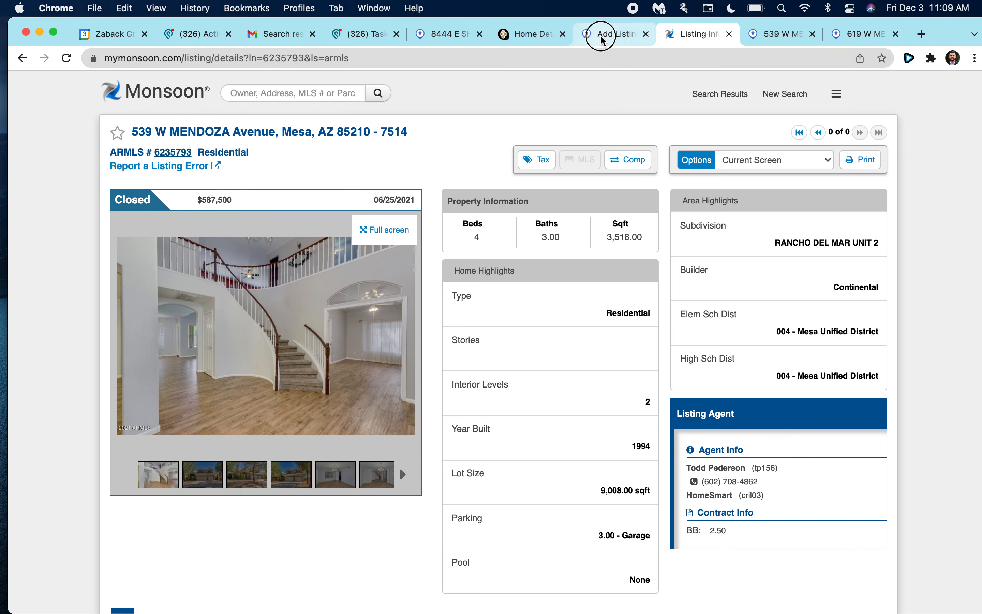
{"action": "left_click", "coordinate": [241, 469]}
{"action": "left_click", "coordinate": [91, 453]}
{"action": "left_click", "coordinate": [128, 470]}
{"action": "left_click", "coordinate": [152, 471]}
Change the Elementary School to Crismon Elementary School.
{"action": "key", "text": "c"}
{"action": "left_click", "coordinate": [154, 471]}
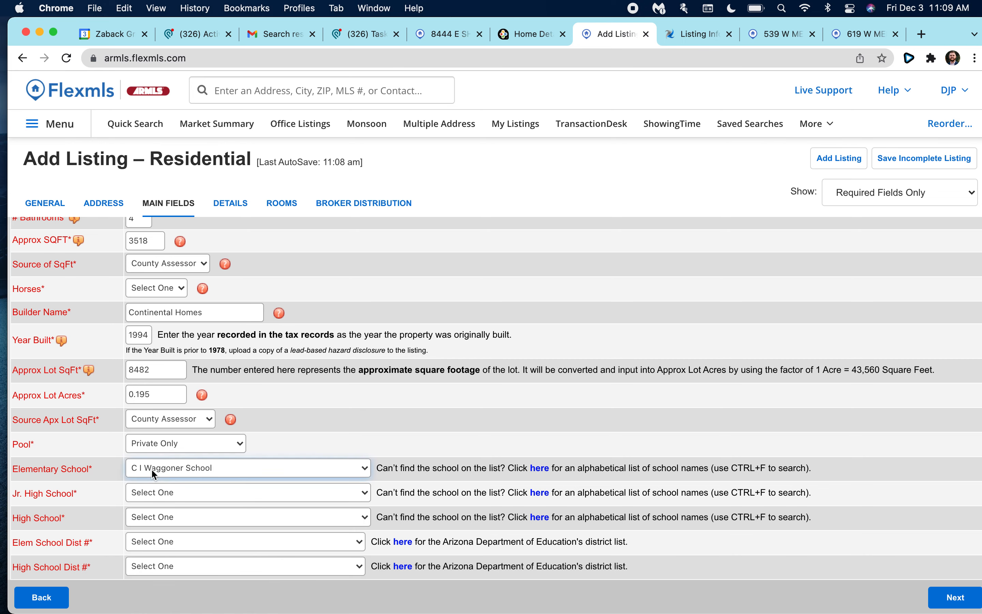
{"action": "scroll", "coordinate": [167, 524], "scroll_direction": "down", "scroll_amount": 10}
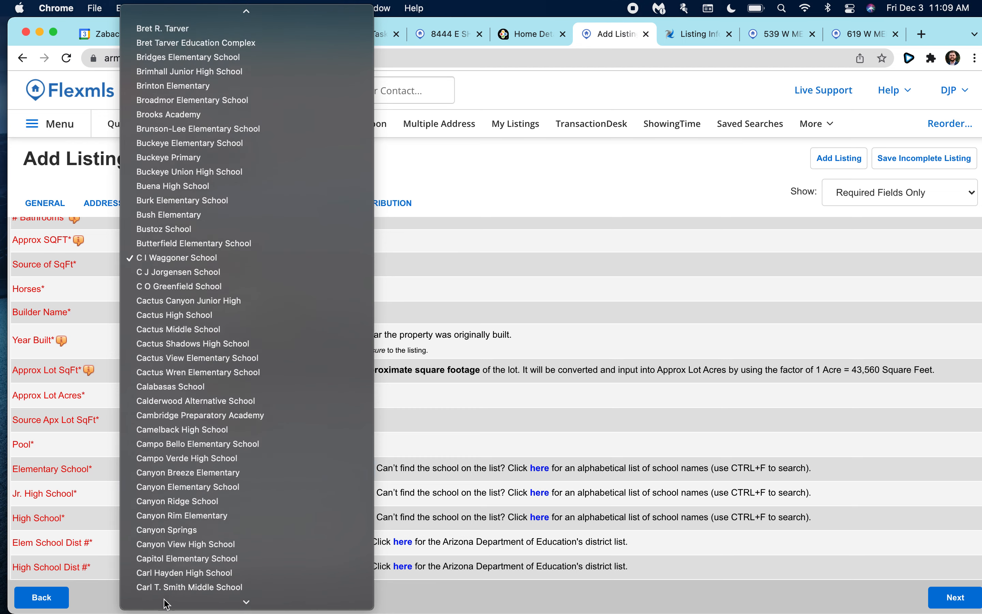
{"action": "scroll", "coordinate": [172, 608], "scroll_direction": "down", "scroll_amount": 15}
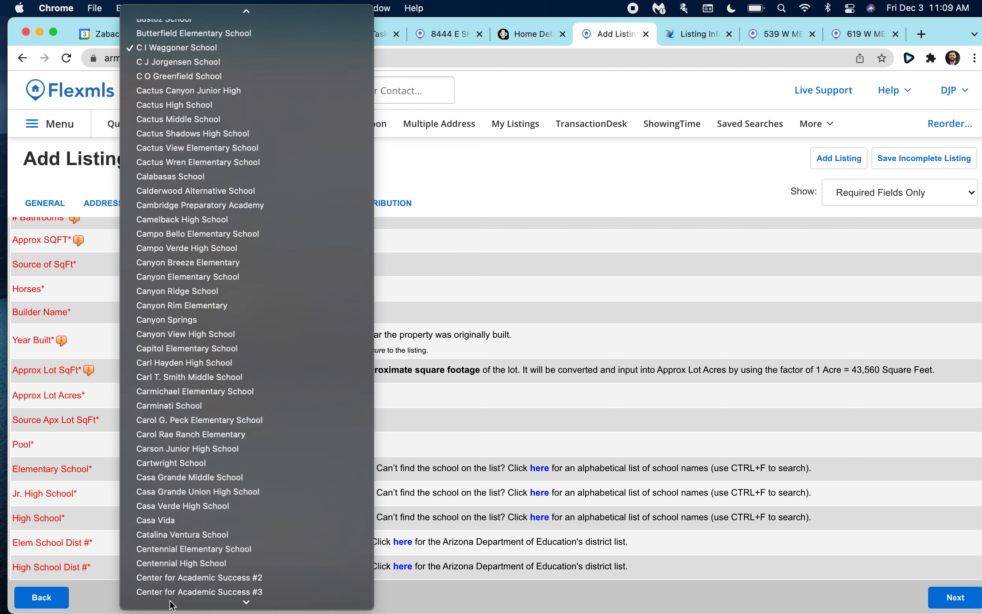
{"action": "scroll", "coordinate": [172, 605], "scroll_direction": "down", "scroll_amount": 5}
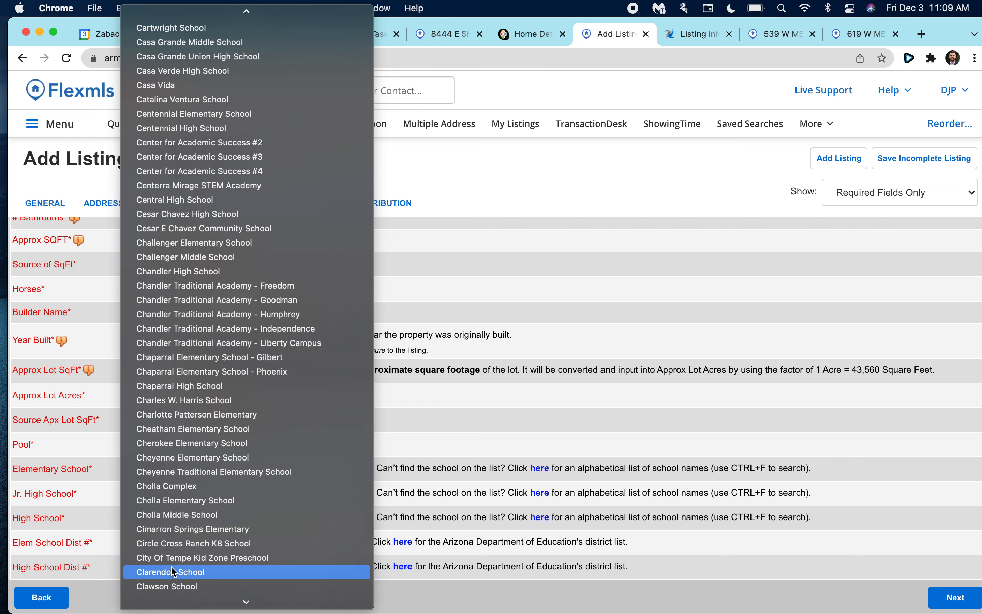
{"action": "scroll", "coordinate": [175, 605], "scroll_direction": "down", "scroll_amount": 15}
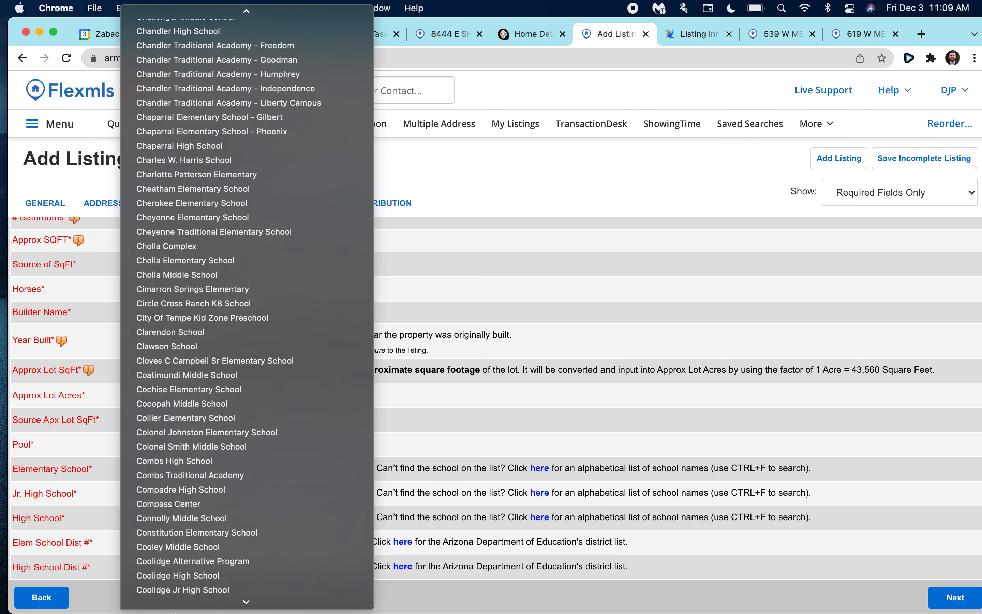
{"action": "scroll", "coordinate": [175, 609], "scroll_direction": "down", "scroll_amount": 18}
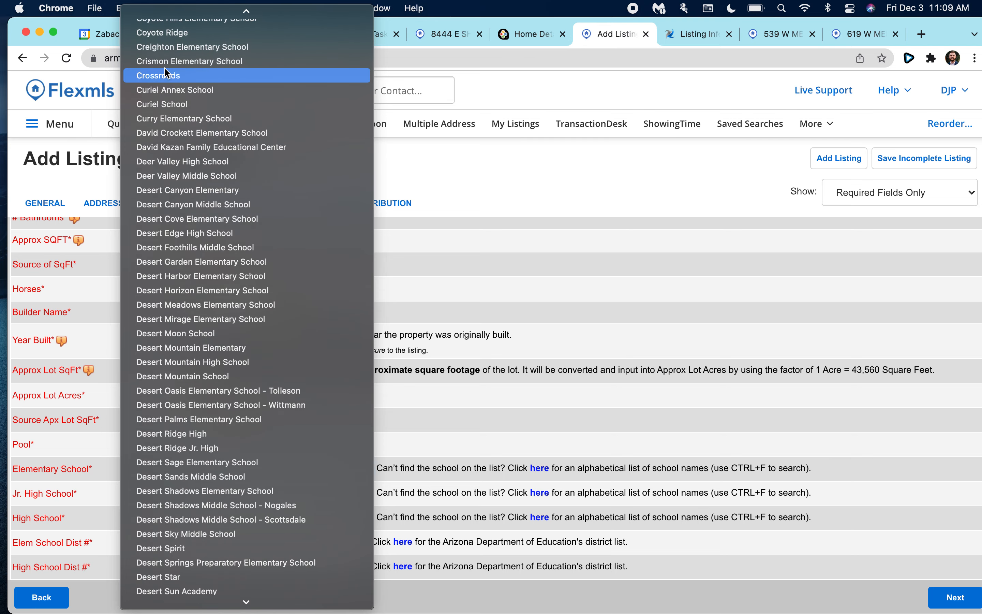
{"action": "left_click", "coordinate": [165, 65]}
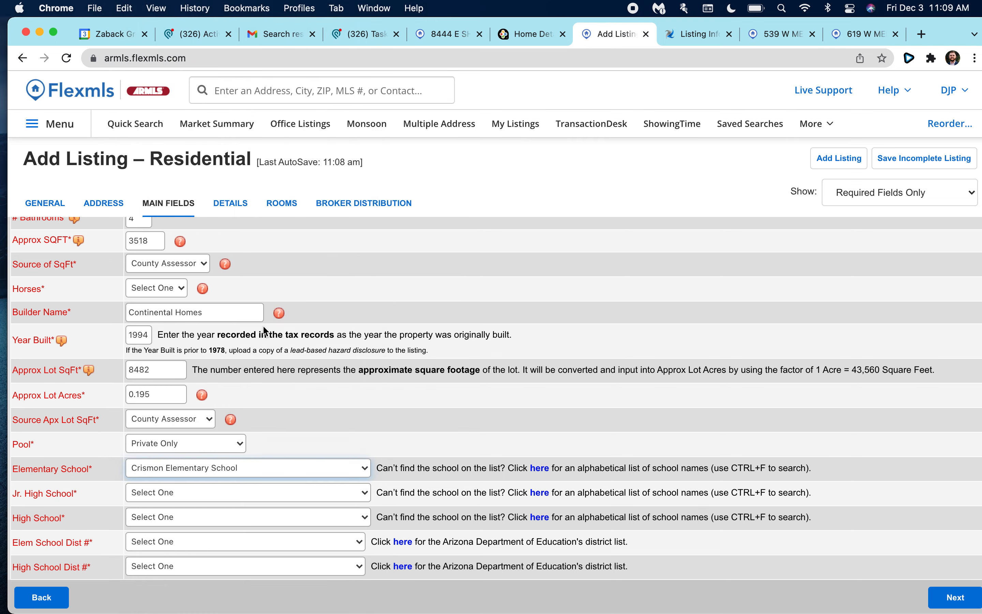
Set Jr. High to Rhodes Junior High School and High School to Dobson High School.
{"action": "left_click", "coordinate": [179, 495]}
{"action": "type", "text": "rh"}
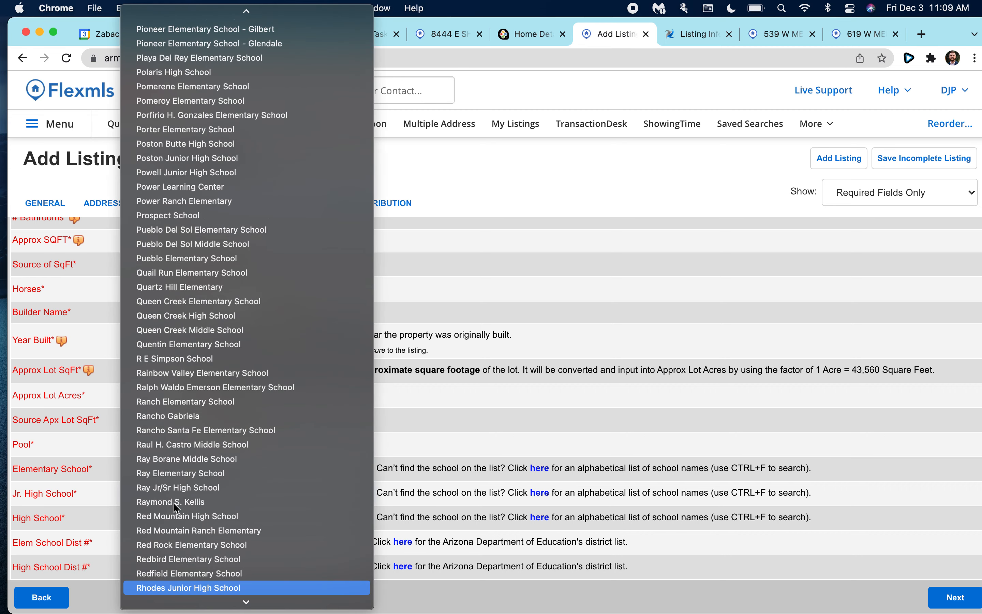
{"action": "left_click", "coordinate": [179, 587]}
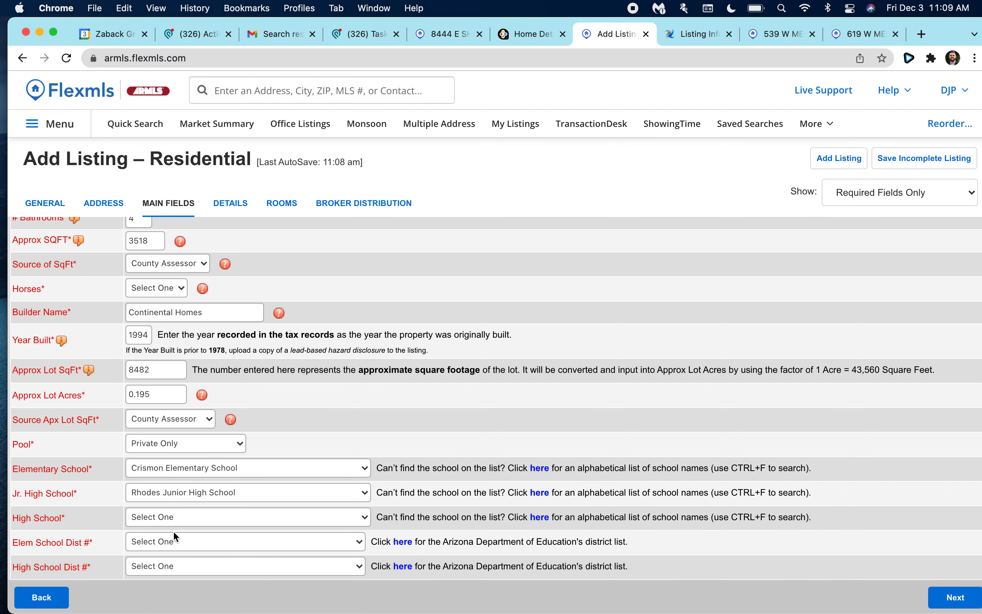
{"action": "left_click", "coordinate": [166, 521]}
{"action": "type", "text": "do"}
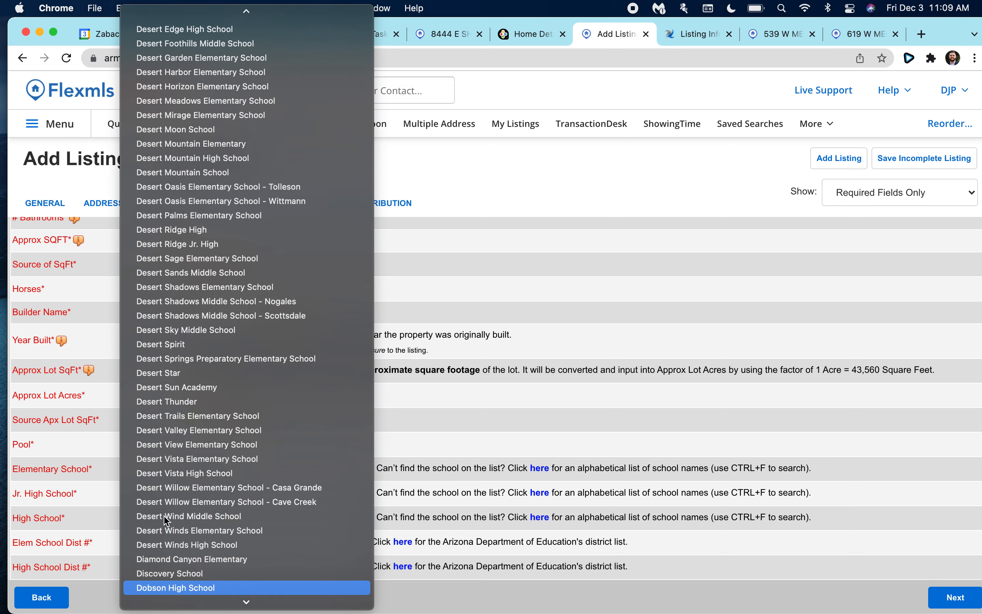
{"action": "left_click", "coordinate": [175, 587]}
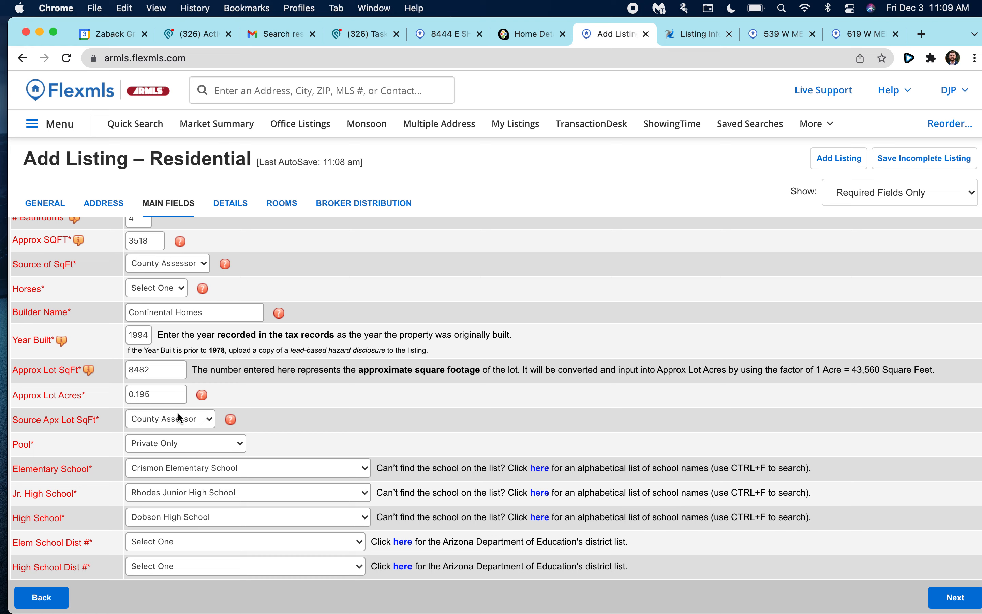
Set the elementary school district to 004 - Mesa Unified District.
{"action": "left_click", "coordinate": [172, 543]}
{"action": "type", "text": "004 - Mesa Unified District"}
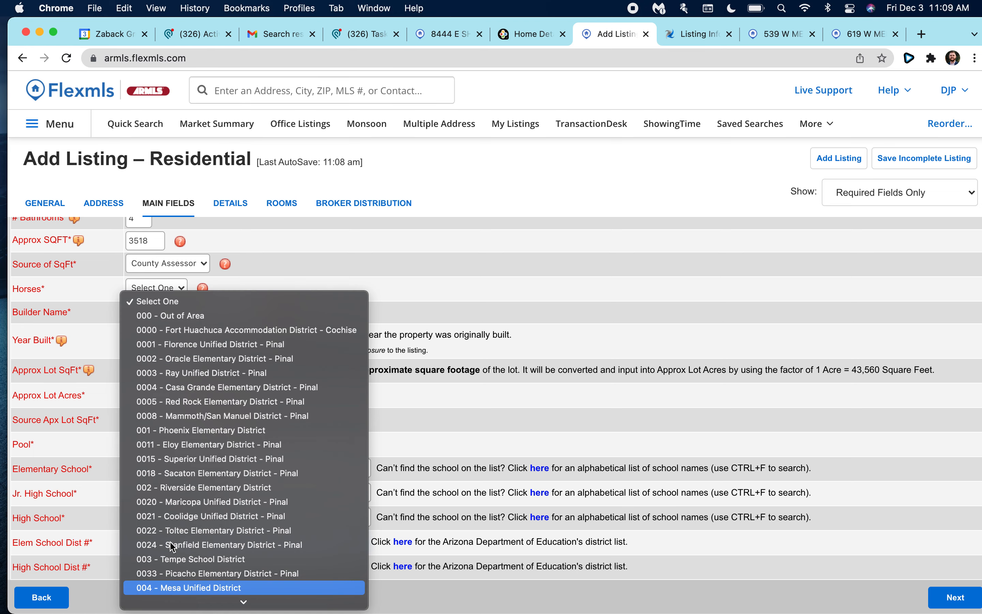
{"action": "left_click", "coordinate": [173, 582]}
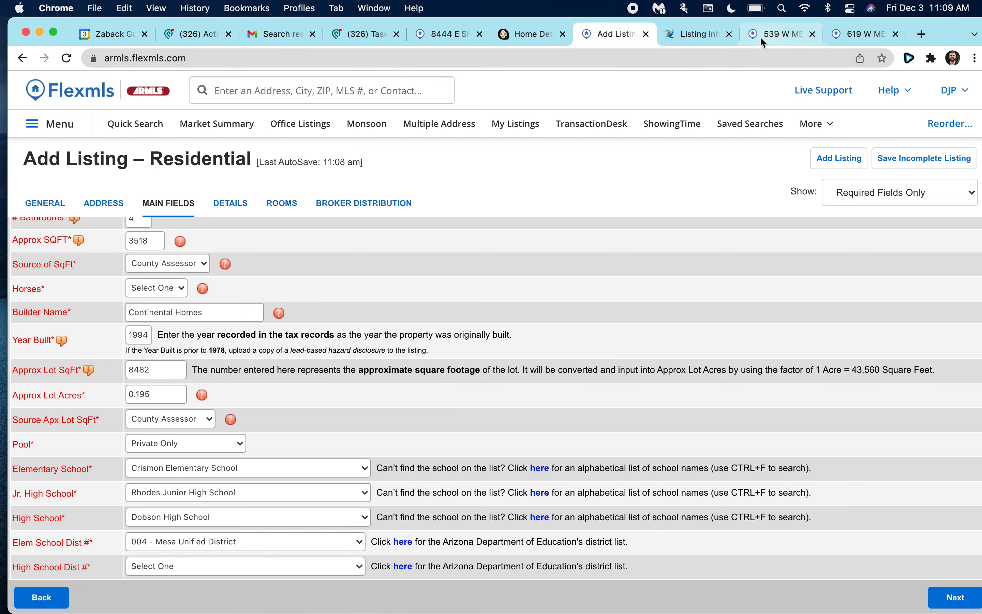
{"action": "left_click", "coordinate": [777, 34]}
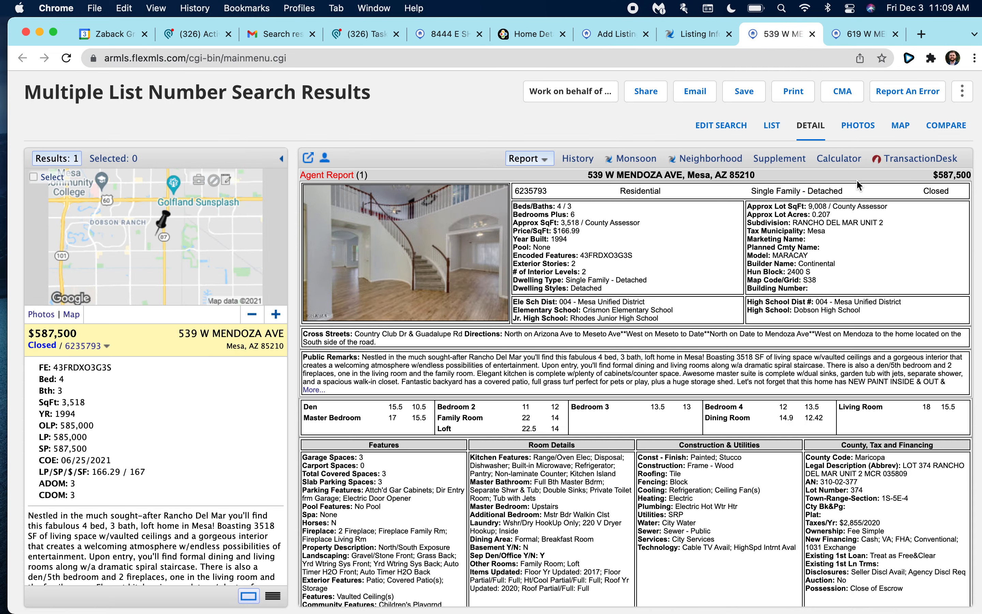
{"action": "left_click", "coordinate": [698, 34]}
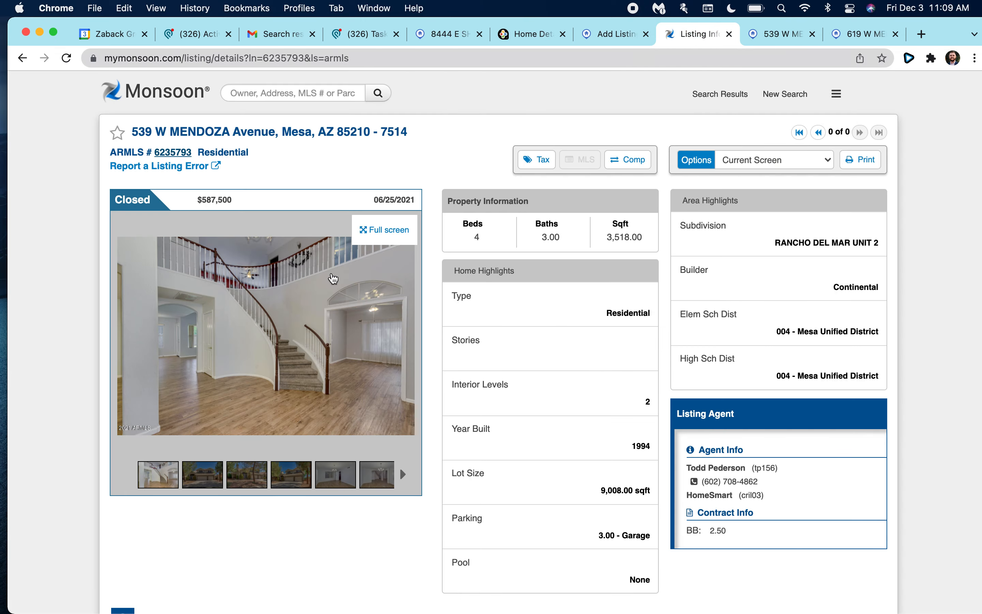
{"action": "left_click", "coordinate": [599, 36]}
{"action": "left_click", "coordinate": [157, 569]}
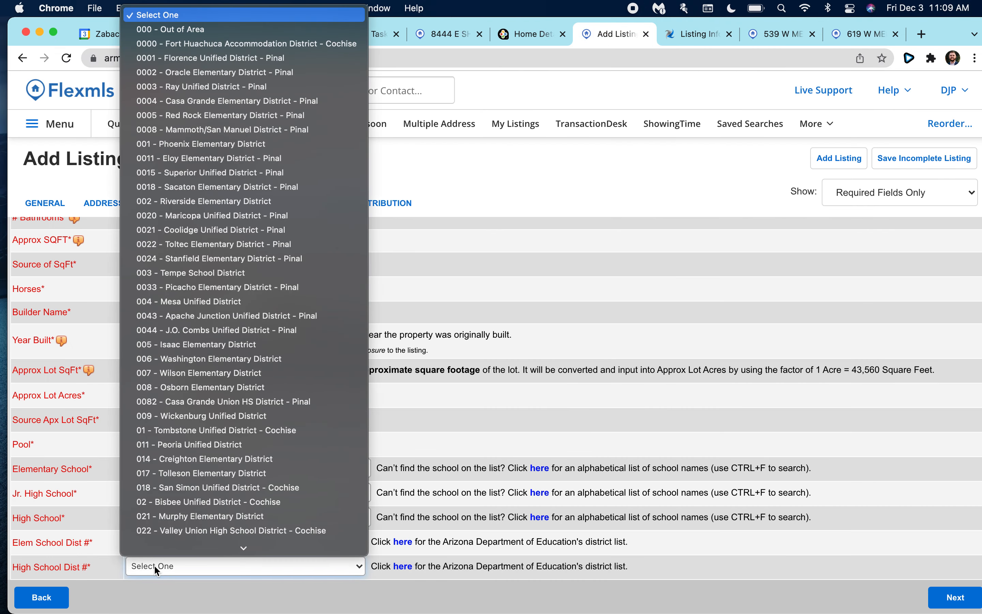
{"action": "left_click", "coordinate": [170, 302]}
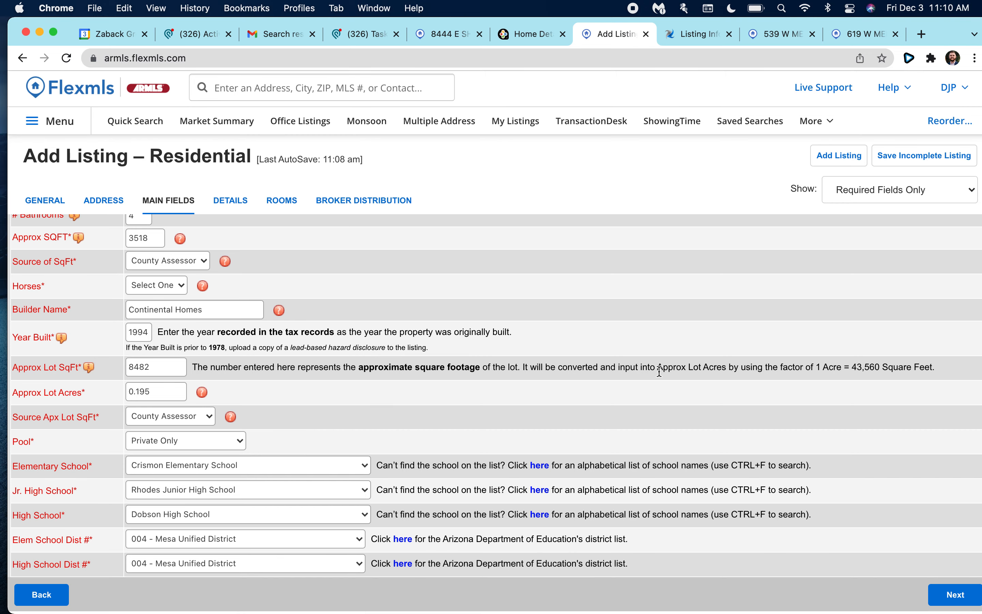
{"action": "left_click", "coordinate": [940, 605]}
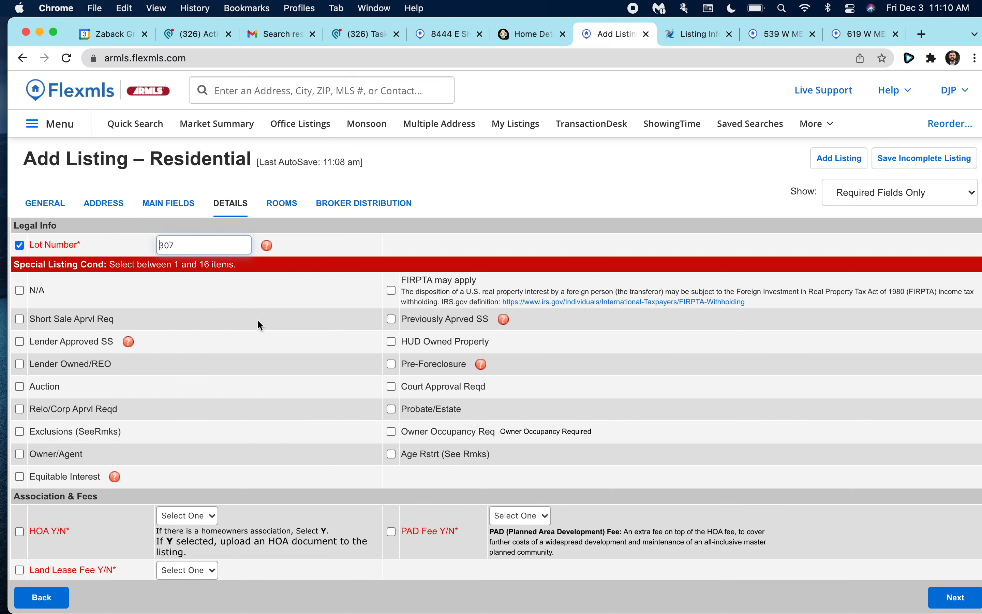
On the Details page, tick the N/A box under Special Listing Cond.
{"action": "scroll", "coordinate": [175, 310], "scroll_direction": "down", "scroll_amount": 2}
{"action": "scroll", "coordinate": [111, 319], "scroll_direction": "up", "scroll_amount": 2}
{"action": "left_click", "coordinate": [16, 288]}
{"action": "scroll", "coordinate": [89, 324], "scroll_direction": "down", "scroll_amount": 3}
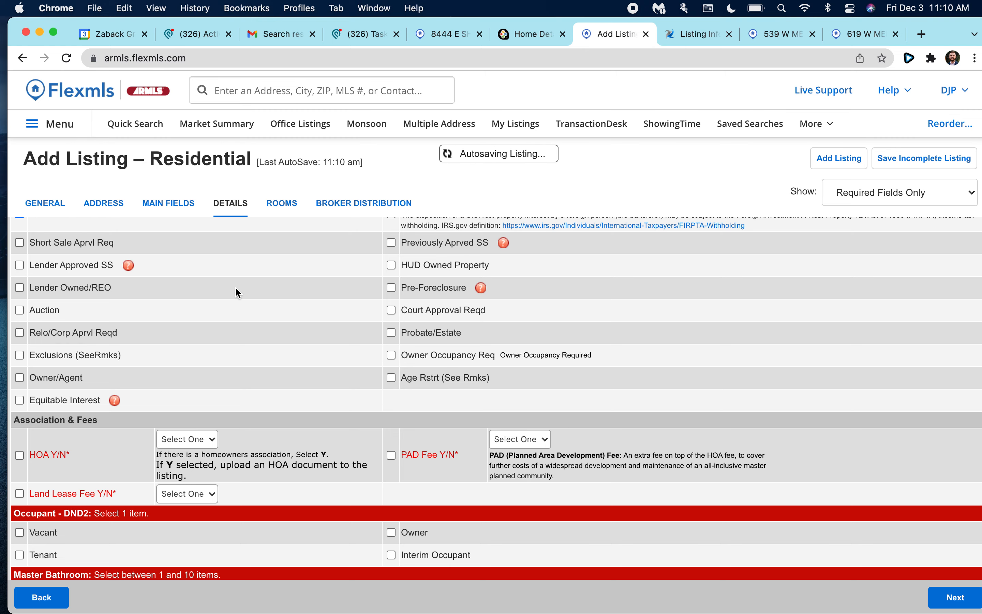
{"action": "scroll", "coordinate": [352, 281], "scroll_direction": "up", "scroll_amount": 3}
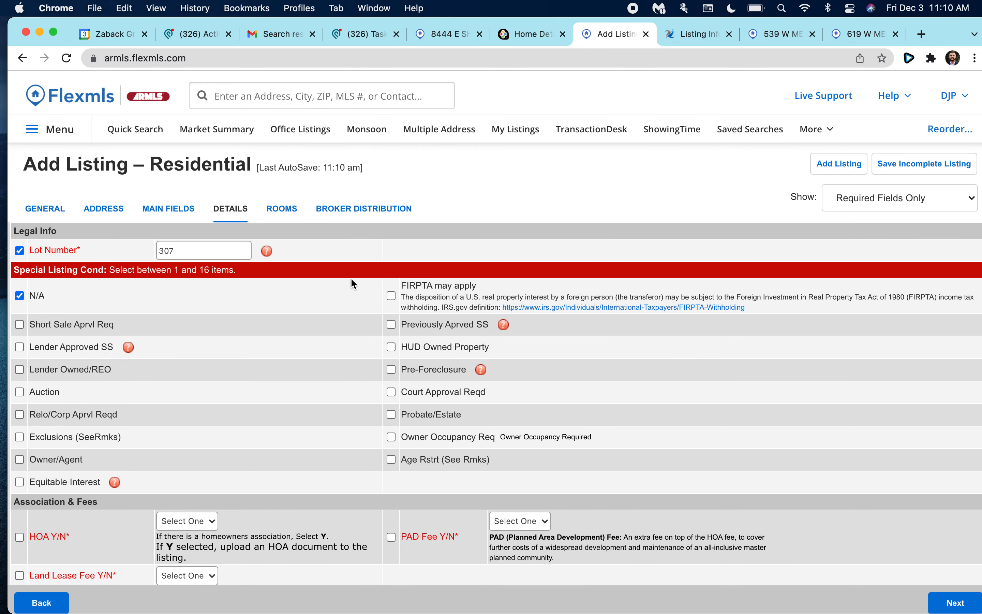
{"action": "scroll", "coordinate": [333, 315], "scroll_direction": "down", "scroll_amount": 3}
{"action": "scroll", "coordinate": [333, 315], "scroll_direction": "up", "scroll_amount": 3}
{"action": "scroll", "coordinate": [344, 343], "scroll_direction": "down", "scroll_amount": 2}
{"action": "scroll", "coordinate": [346, 342], "scroll_direction": "up", "scroll_amount": 2}
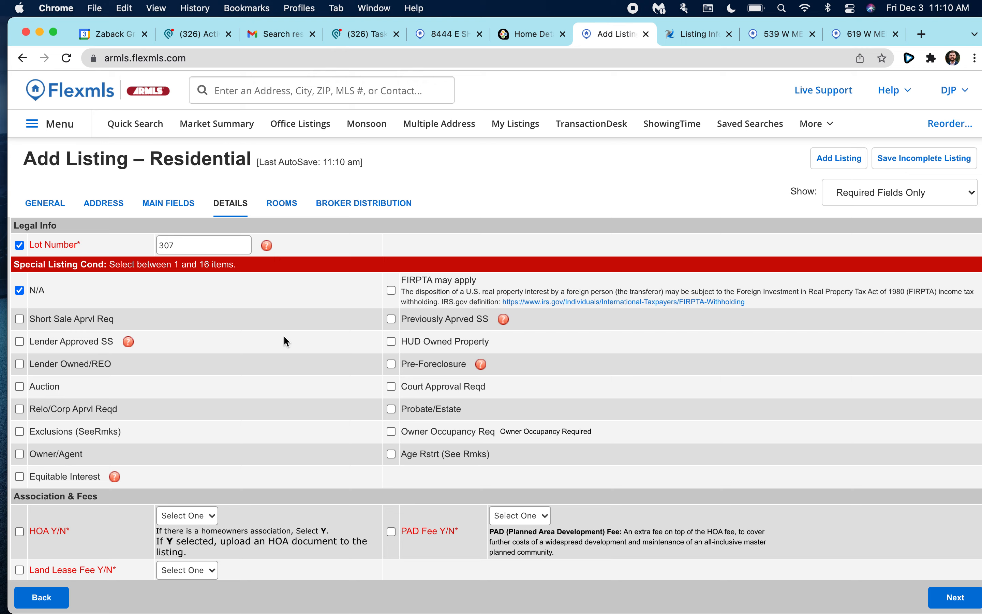
{"action": "scroll", "coordinate": [271, 288], "scroll_direction": "down", "scroll_amount": 3}
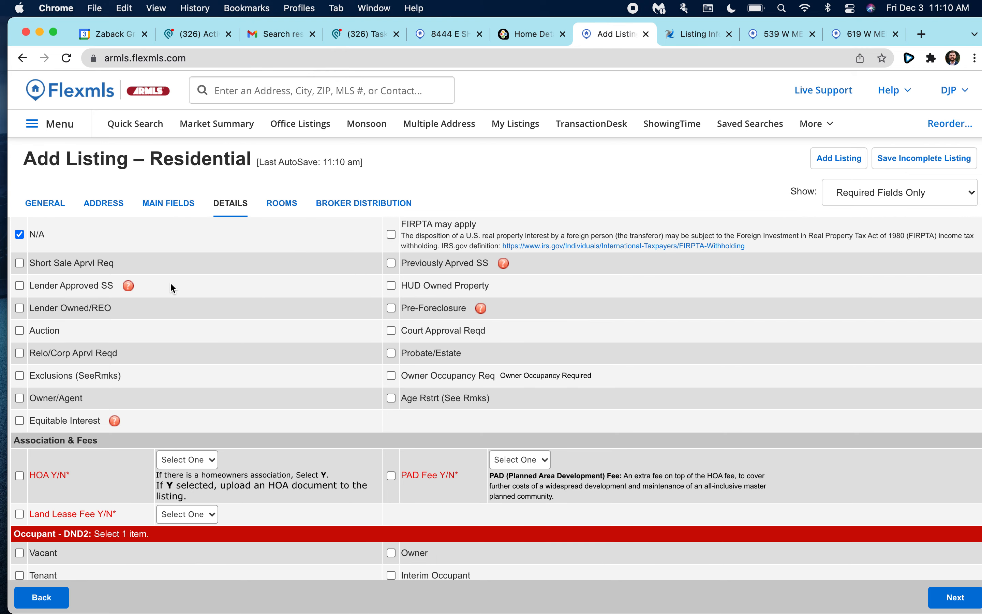
{"action": "scroll", "coordinate": [169, 281], "scroll_direction": "up", "scroll_amount": 2}
{"action": "scroll", "coordinate": [170, 281], "scroll_direction": "down", "scroll_amount": 3}
Answer N for the HOA, PAD Fee and Land Lease Fee questions.
{"action": "left_click", "coordinate": [19, 417]}
{"action": "left_click", "coordinate": [167, 404]}
{"action": "left_click", "coordinate": [278, 416]}
{"action": "left_click", "coordinate": [538, 395]}
{"action": "left_click", "coordinate": [531, 397]}
{"action": "left_click", "coordinate": [512, 401]}
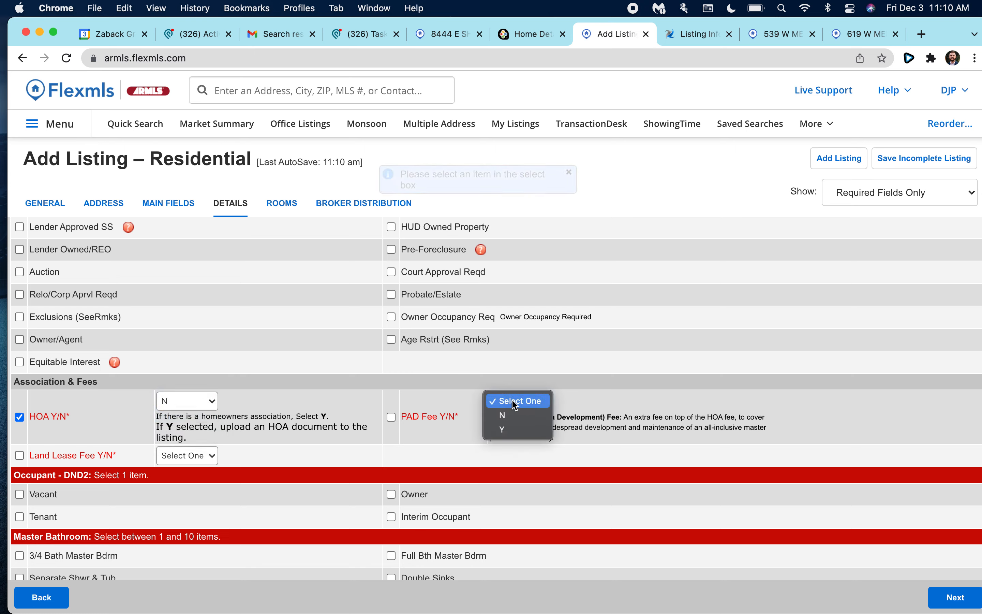
{"action": "left_click", "coordinate": [512, 416]}
{"action": "left_click", "coordinate": [197, 455]}
{"action": "left_click", "coordinate": [196, 466]}
{"action": "left_click", "coordinate": [197, 456]}
{"action": "left_click", "coordinate": [193, 473]}
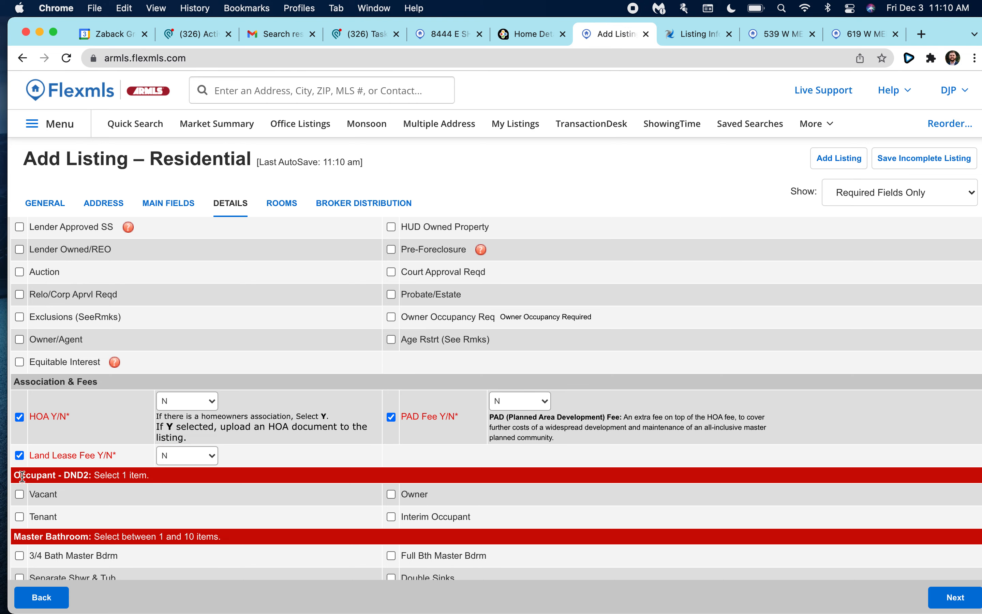
Record the occupant as Vacant.
{"action": "scroll", "coordinate": [41, 467], "scroll_direction": "down", "scroll_amount": 2}
{"action": "scroll", "coordinate": [58, 459], "scroll_direction": "down", "scroll_amount": 3}
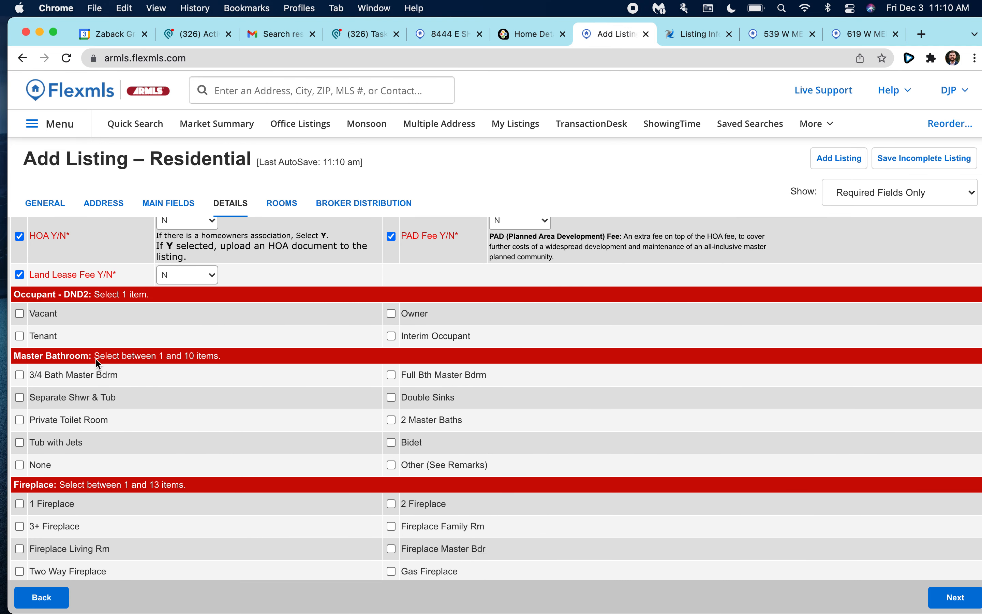
{"action": "left_click", "coordinate": [20, 313]}
{"action": "scroll", "coordinate": [151, 323], "scroll_direction": "down", "scroll_amount": 2}
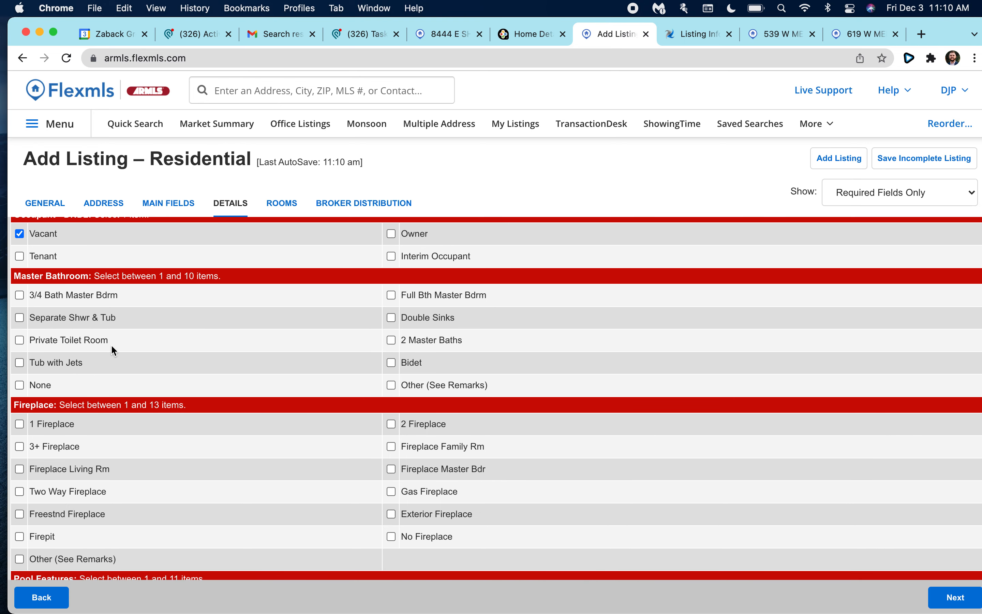
{"action": "scroll", "coordinate": [228, 343], "scroll_direction": "up", "scroll_amount": 3}
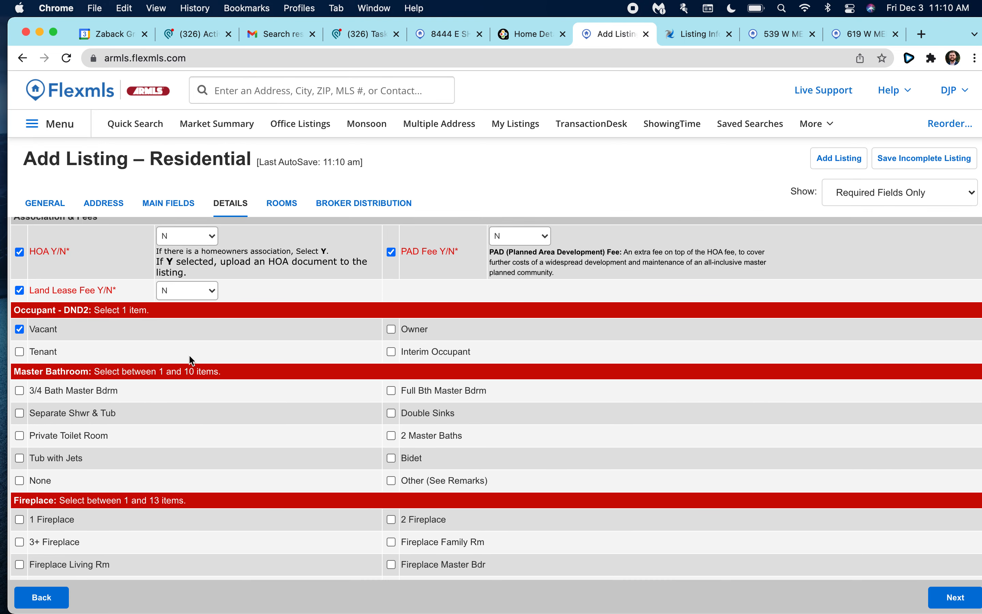
{"action": "scroll", "coordinate": [134, 369], "scroll_direction": "up", "scroll_amount": 1}
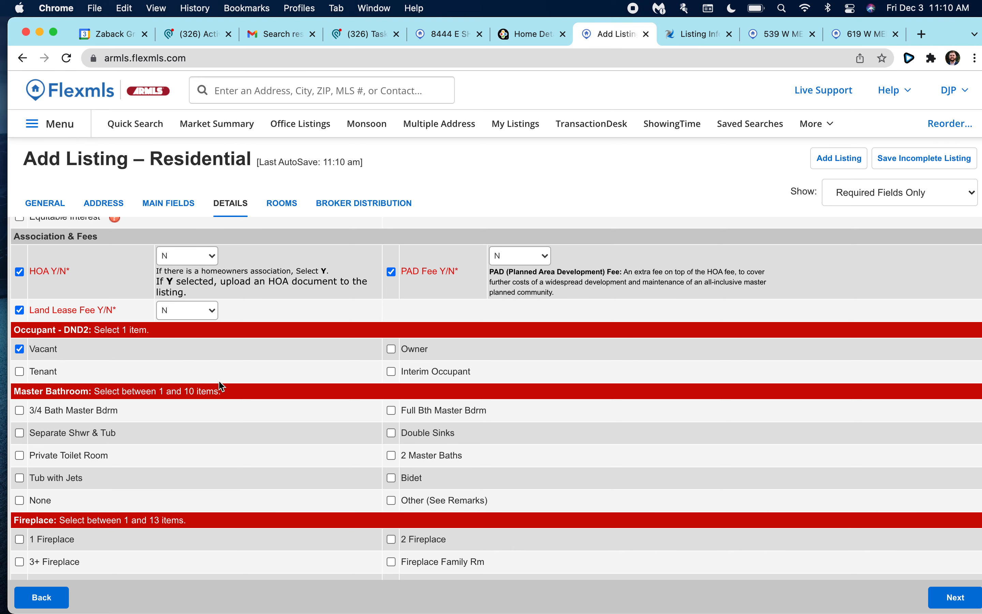
{"action": "scroll", "coordinate": [220, 384], "scroll_direction": "down", "scroll_amount": 4}
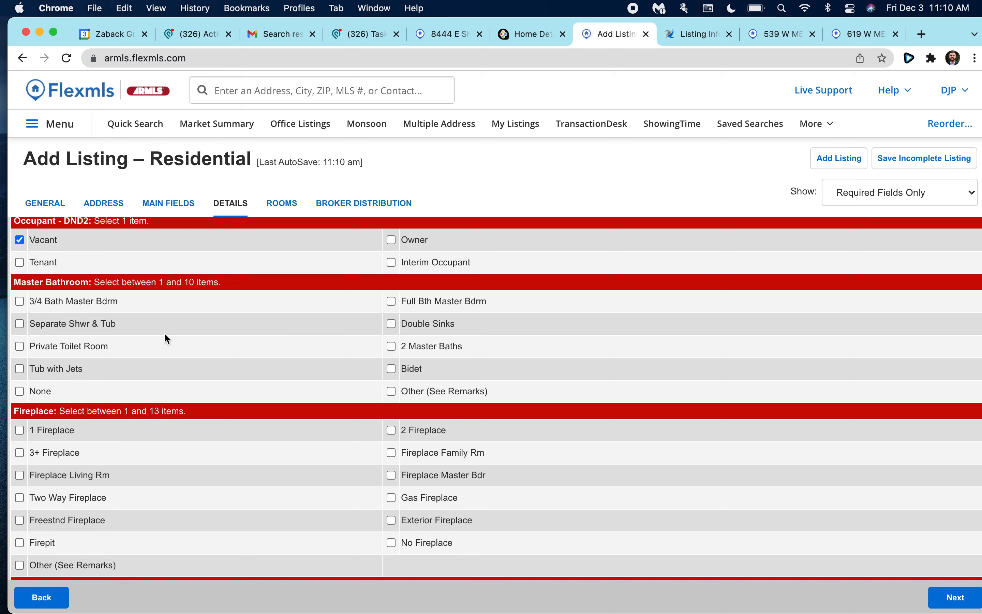
{"action": "scroll", "coordinate": [166, 337], "scroll_direction": "down", "scroll_amount": 1}
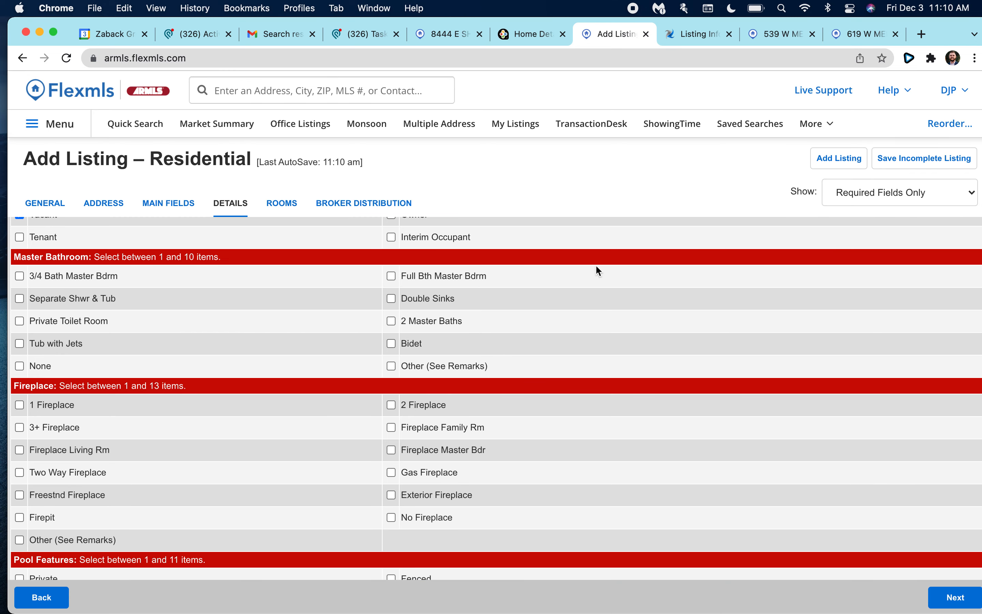
Add Full Bth Master Bdrm, Separate Shwr & Tub, Private Toilet Room and Tub with Jets to master bathroom features.
{"action": "scroll", "coordinate": [298, 301], "scroll_direction": "up", "scroll_amount": 2}
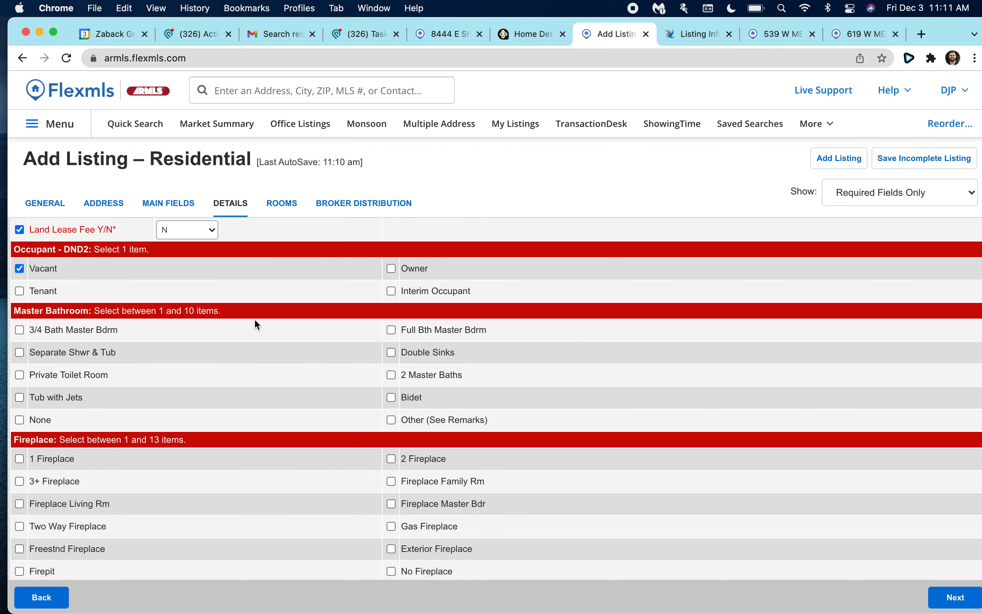
{"action": "scroll", "coordinate": [256, 325], "scroll_direction": "down", "scroll_amount": 2}
{"action": "scroll", "coordinate": [174, 316], "scroll_direction": "up", "scroll_amount": 3}
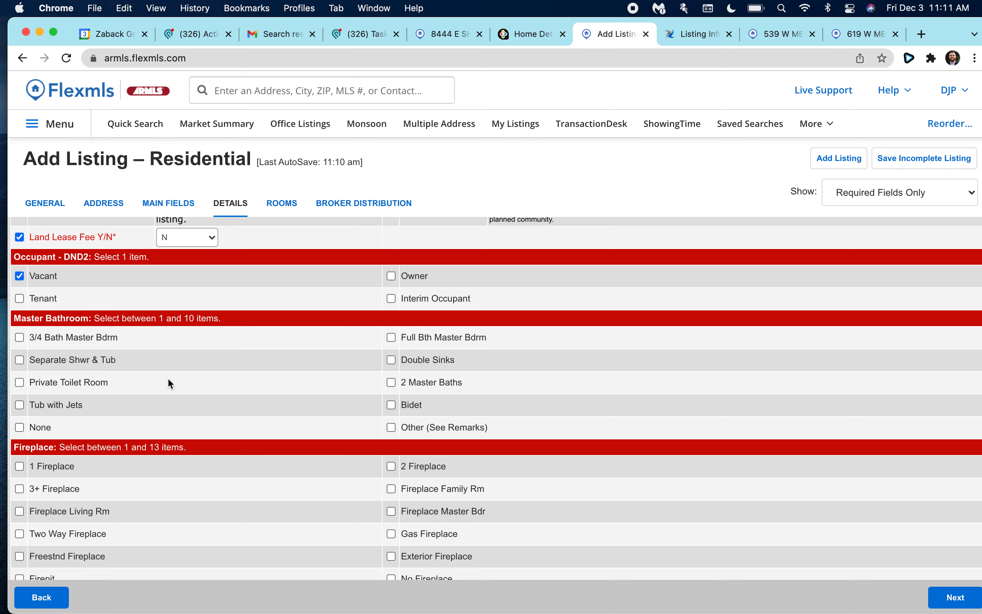
{"action": "scroll", "coordinate": [168, 382], "scroll_direction": "down", "scroll_amount": 3}
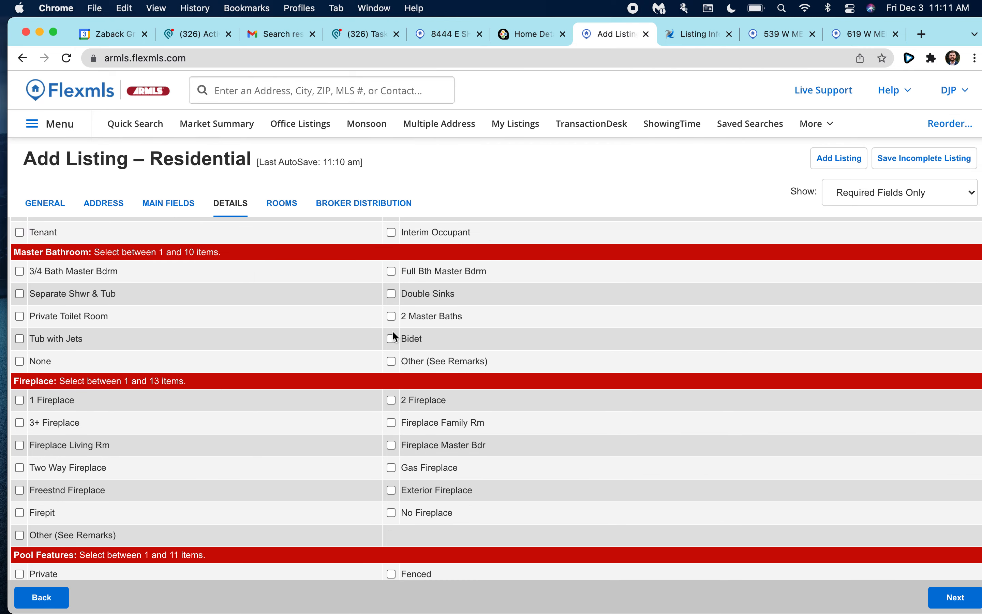
{"action": "scroll", "coordinate": [344, 451], "scroll_direction": "up", "scroll_amount": 3}
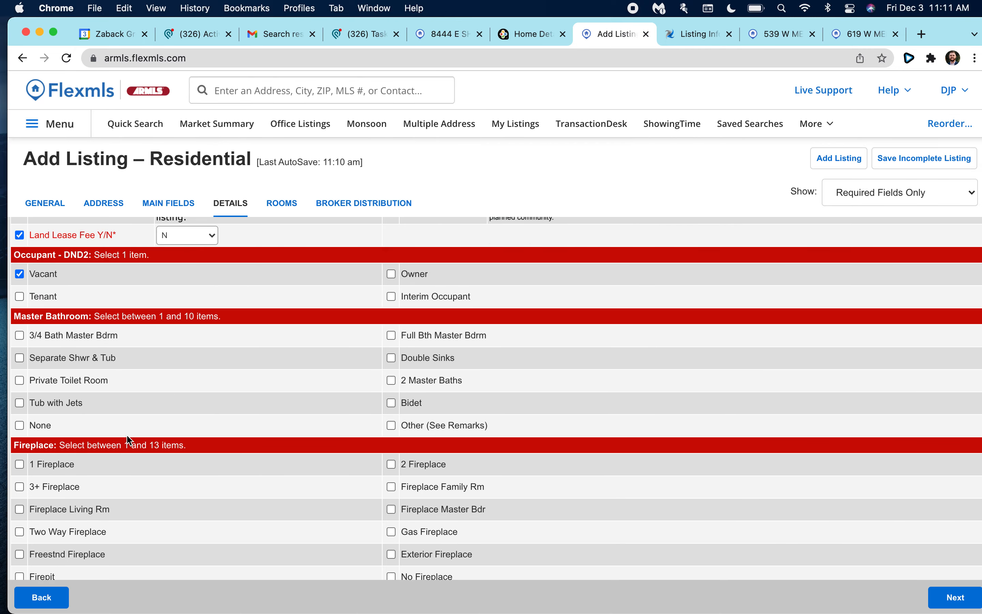
{"action": "scroll", "coordinate": [129, 441], "scroll_direction": "down", "scroll_amount": 1}
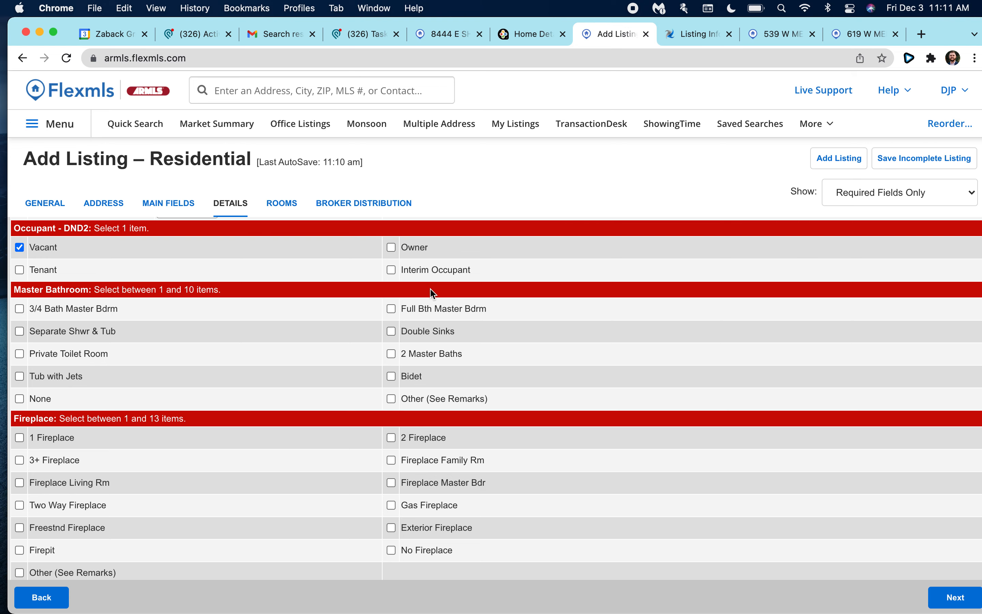
{"action": "left_click", "coordinate": [396, 309]}
{"action": "scroll", "coordinate": [348, 365], "scroll_direction": "down", "scroll_amount": 3}
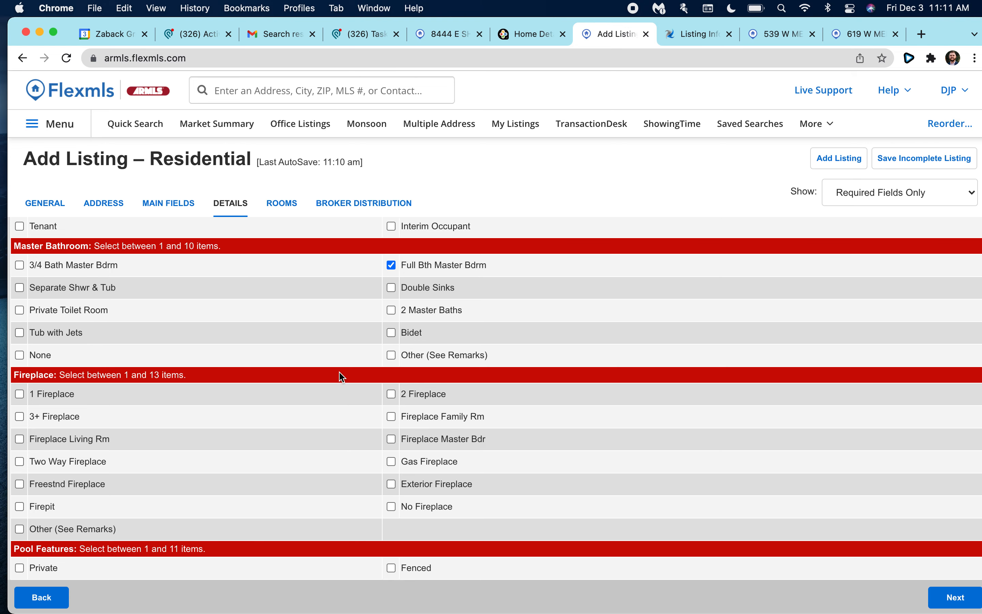
{"action": "scroll", "coordinate": [137, 301], "scroll_direction": "down", "scroll_amount": 1}
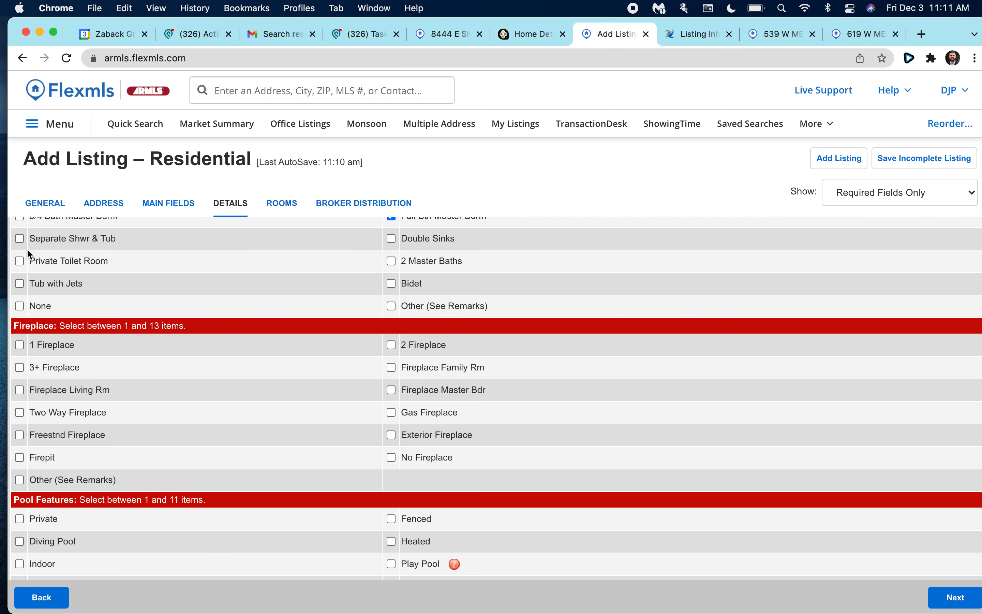
{"action": "left_click", "coordinate": [19, 239]}
{"action": "left_click", "coordinate": [20, 260]}
{"action": "scroll", "coordinate": [90, 272], "scroll_direction": "down", "scroll_amount": 1}
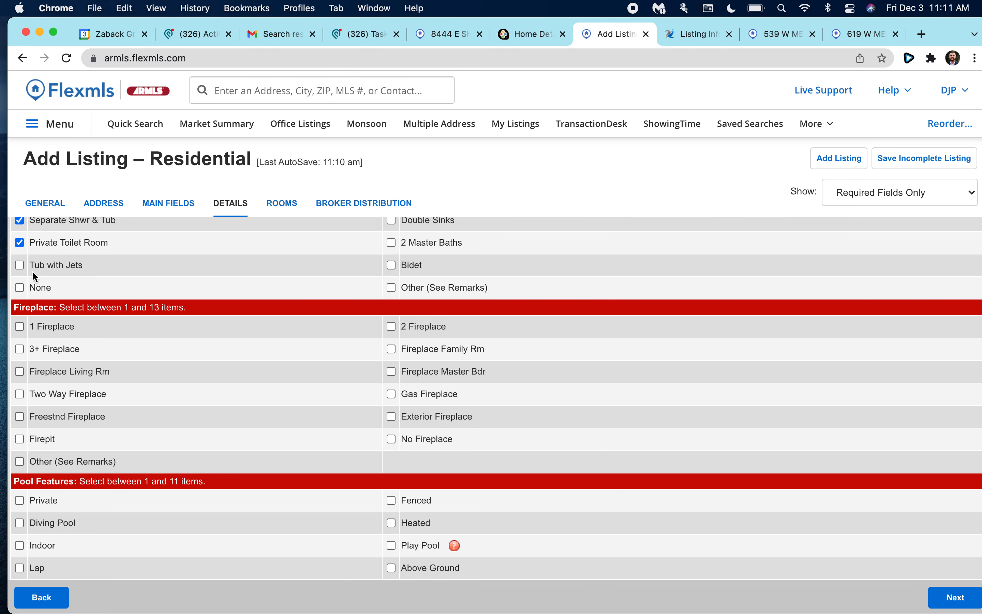
{"action": "left_click", "coordinate": [21, 265]}
Record the home as having 1 Fireplace.
{"action": "scroll", "coordinate": [163, 325], "scroll_direction": "down", "scroll_amount": 2}
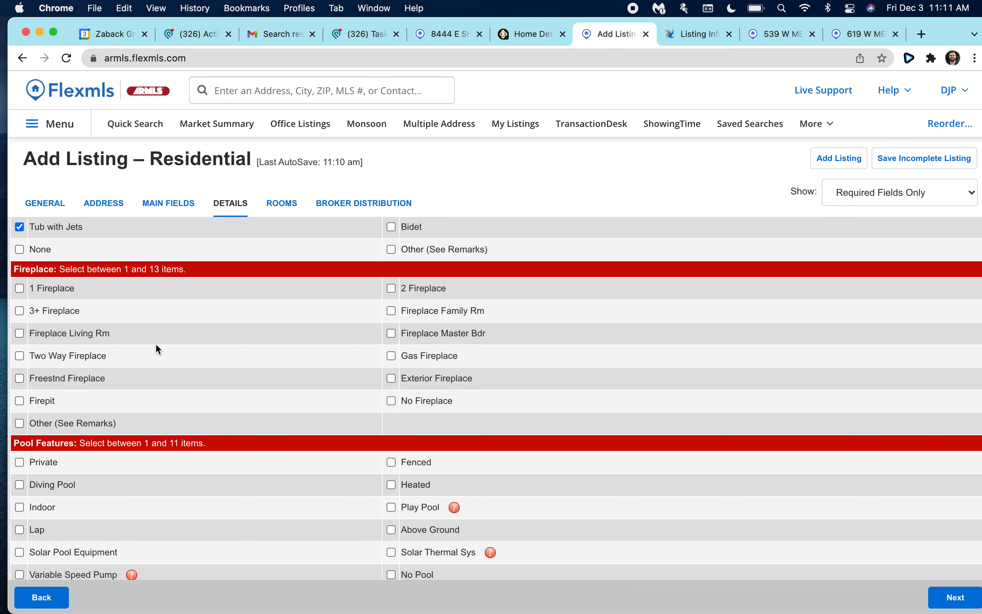
{"action": "scroll", "coordinate": [376, 297], "scroll_direction": "down", "scroll_amount": 2}
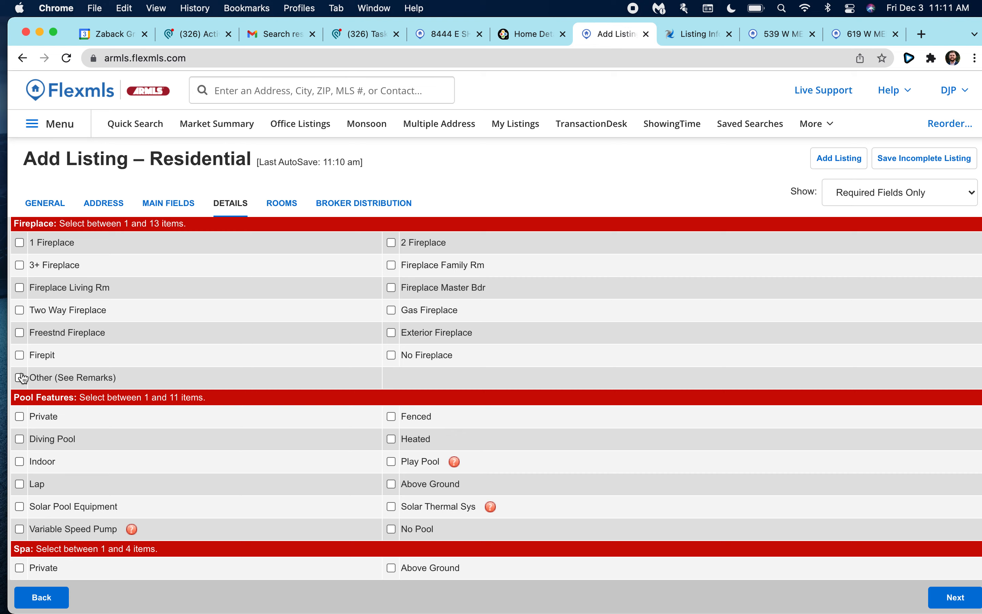
{"action": "scroll", "coordinate": [77, 341], "scroll_direction": "up", "scroll_amount": 2}
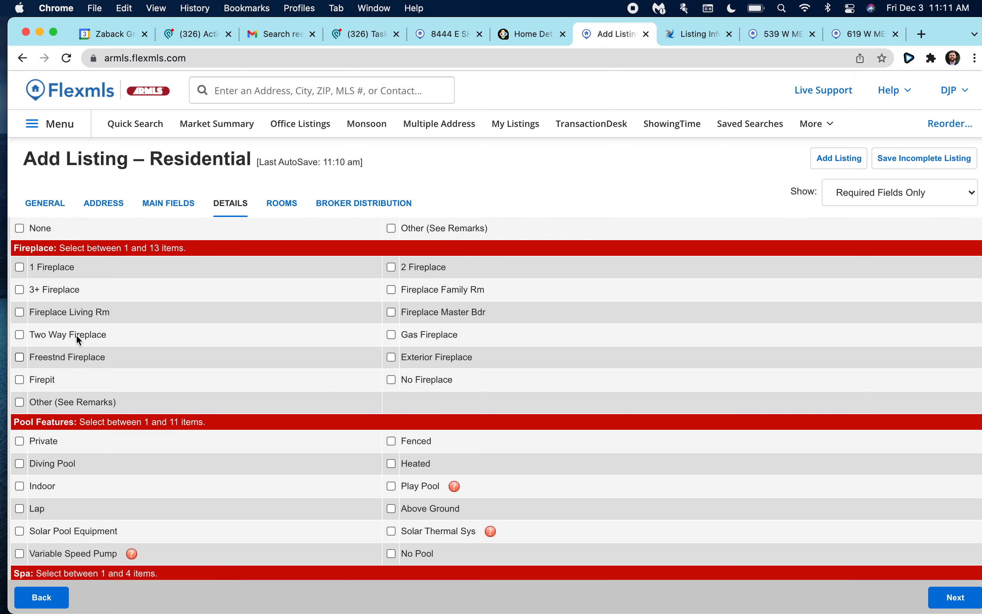
{"action": "left_click", "coordinate": [20, 288]}
Check Private under Pool Features.
{"action": "scroll", "coordinate": [214, 284], "scroll_direction": "down", "scroll_amount": 2}
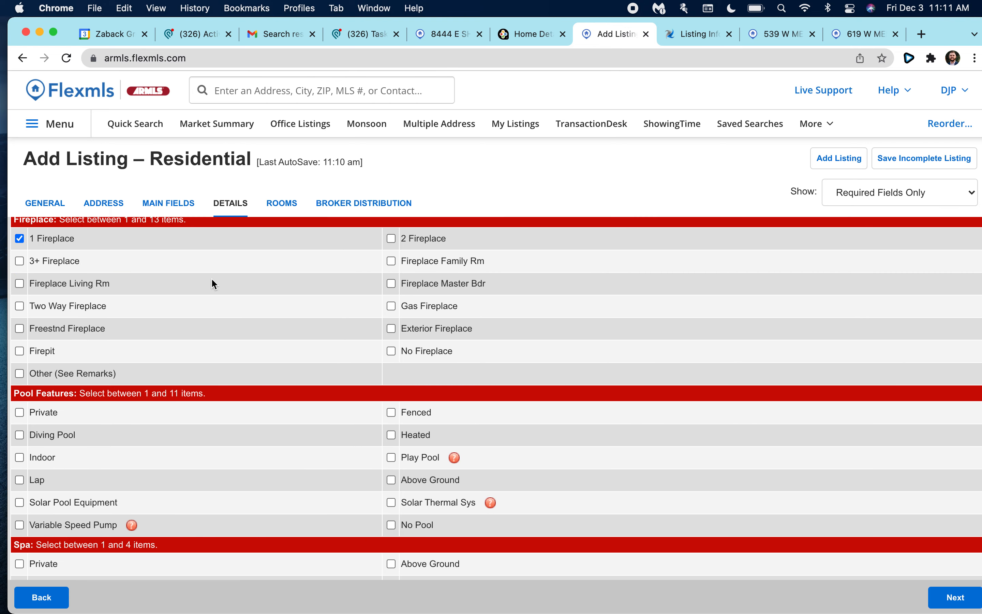
{"action": "scroll", "coordinate": [391, 331], "scroll_direction": "down", "scroll_amount": 1}
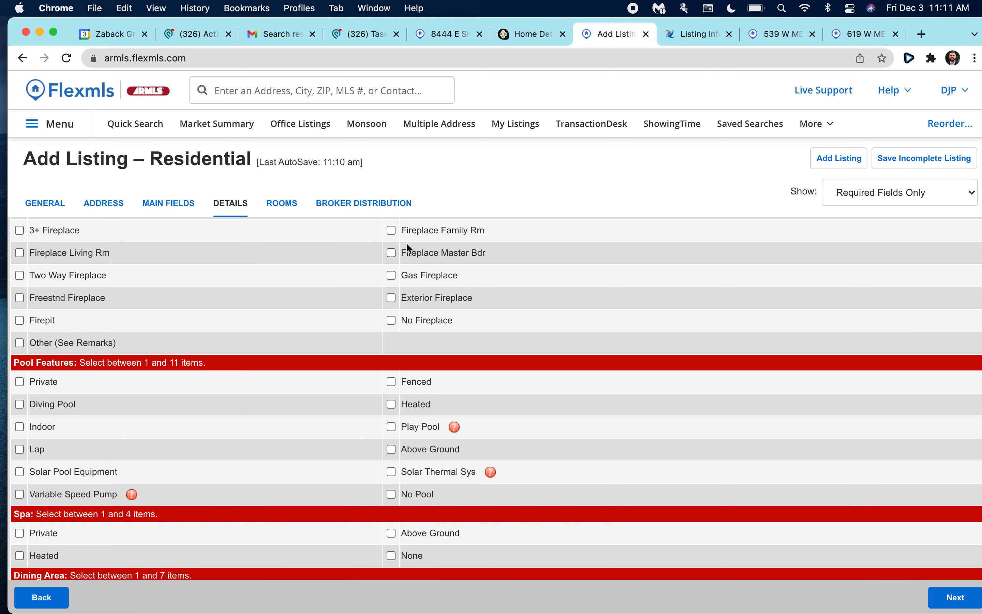
{"action": "scroll", "coordinate": [340, 326], "scroll_direction": "down", "scroll_amount": 4}
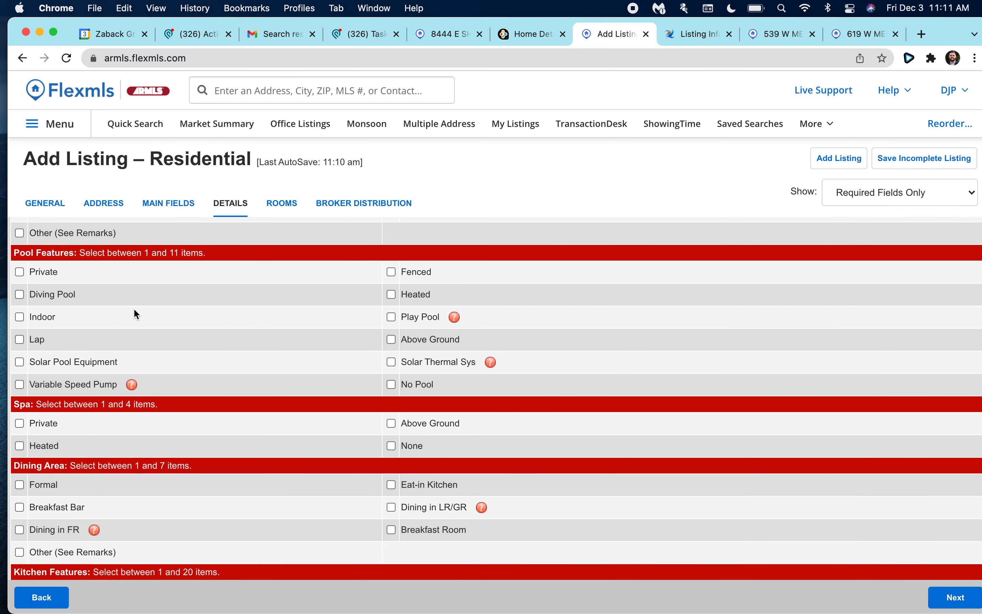
{"action": "left_click", "coordinate": [40, 277]}
{"action": "scroll", "coordinate": [354, 343], "scroll_direction": "down", "scroll_amount": 1}
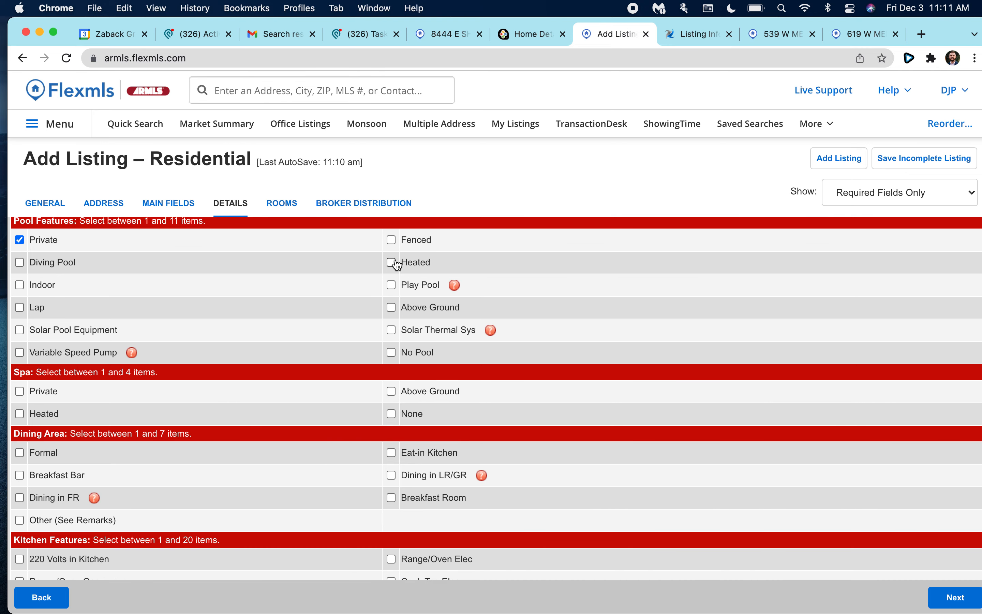
{"action": "scroll", "coordinate": [192, 292], "scroll_direction": "down", "scroll_amount": 1}
{"action": "scroll", "coordinate": [101, 283], "scroll_direction": "up", "scroll_amount": 1}
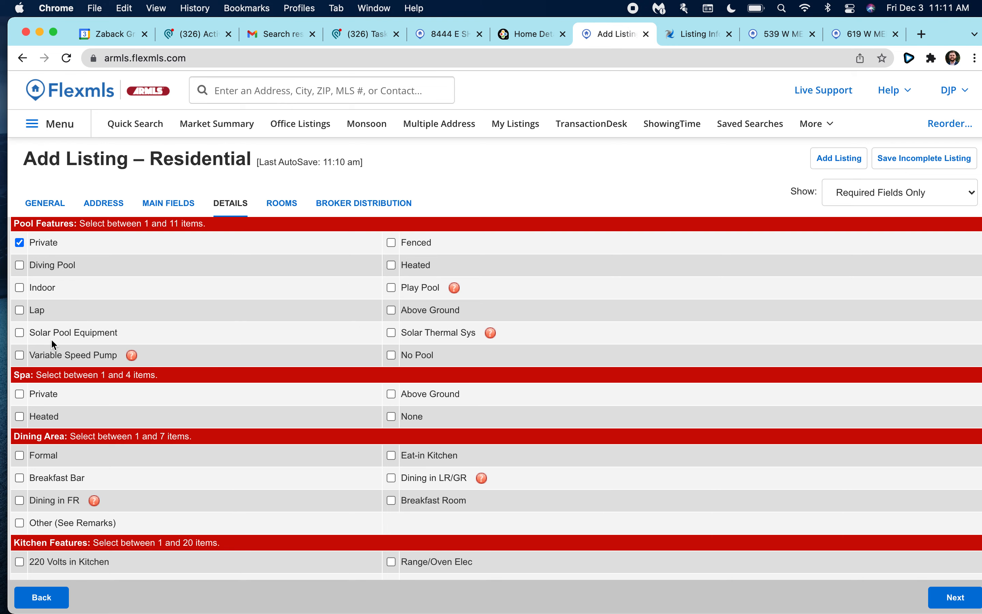
{"action": "scroll", "coordinate": [53, 343], "scroll_direction": "down", "scroll_amount": 1}
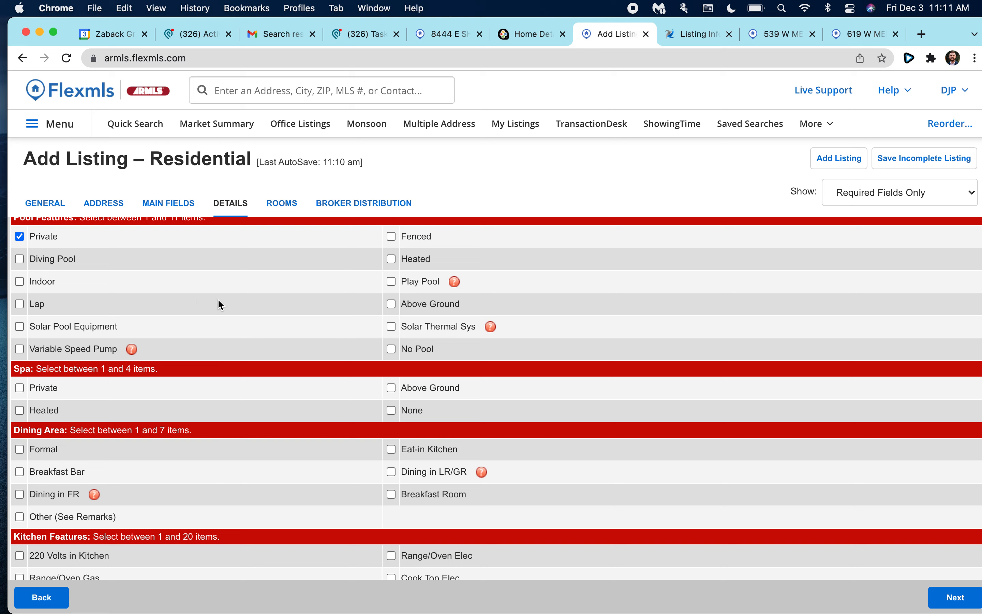
{"action": "scroll", "coordinate": [190, 307], "scroll_direction": "down", "scroll_amount": 2}
Mark the spa as Private and set dining to Formal, Eat-in Kitchen and Dining in LR/GR.
{"action": "left_click", "coordinate": [19, 361]}
{"action": "scroll", "coordinate": [170, 365], "scroll_direction": "down", "scroll_amount": 5}
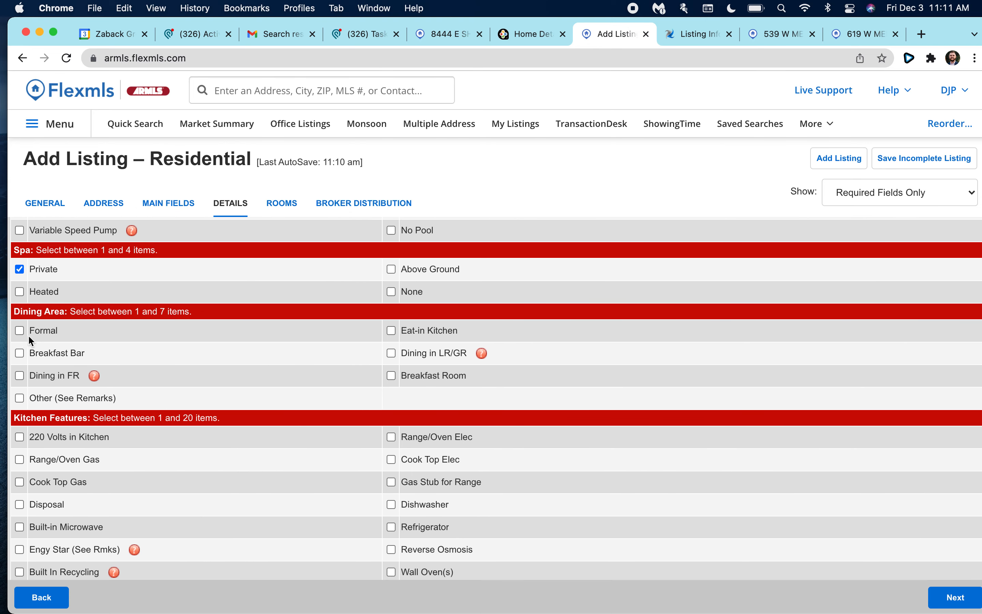
{"action": "left_click", "coordinate": [20, 330]}
{"action": "left_click", "coordinate": [390, 331]}
{"action": "scroll", "coordinate": [308, 347], "scroll_direction": "down", "scroll_amount": 3}
{"action": "left_click", "coordinate": [391, 295]}
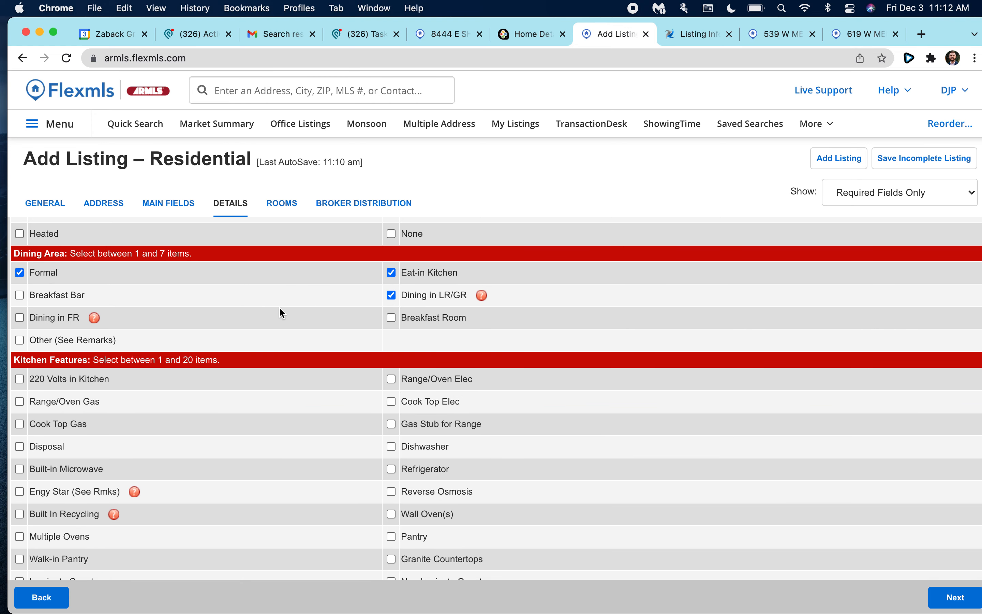
Add Range/Oven Elec, Dishwasher and Laminate Counters to the kitchen features.
{"action": "scroll", "coordinate": [280, 313], "scroll_direction": "down", "scroll_amount": 2}
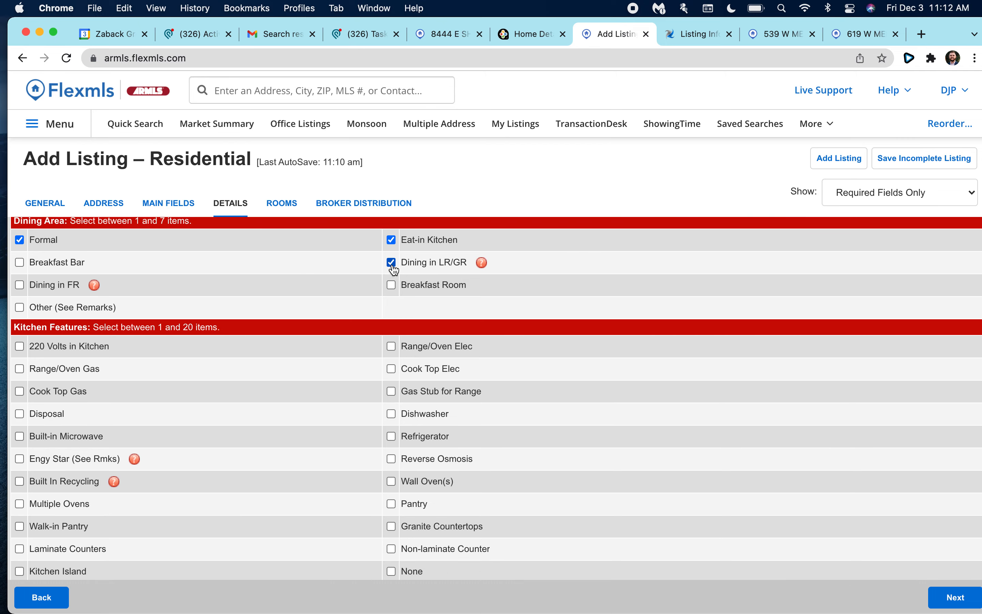
{"action": "scroll", "coordinate": [168, 278], "scroll_direction": "down", "scroll_amount": 1}
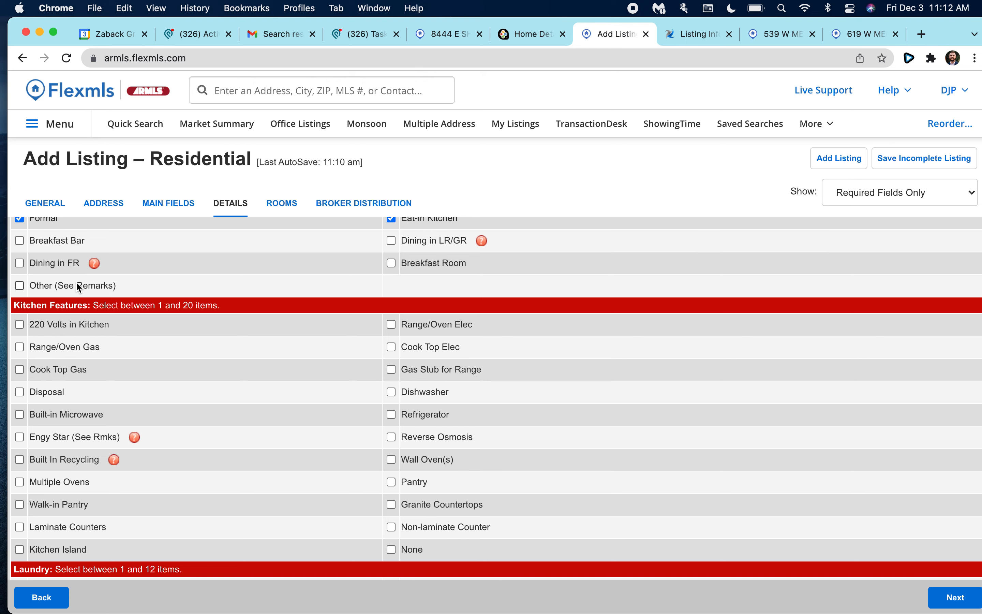
{"action": "scroll", "coordinate": [78, 286], "scroll_direction": "down", "scroll_amount": 2}
{"action": "scroll", "coordinate": [97, 287], "scroll_direction": "down", "scroll_amount": 1}
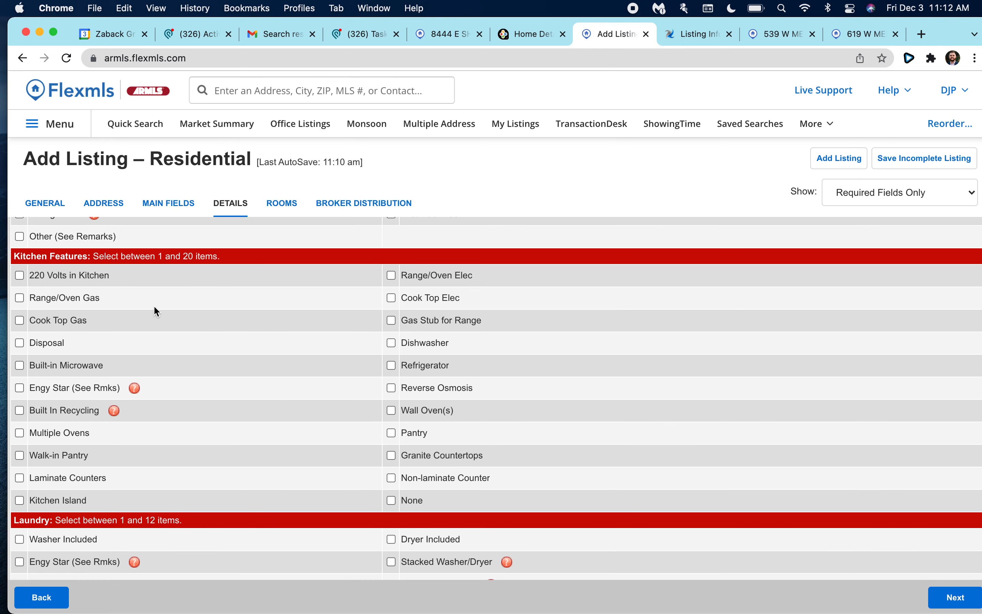
{"action": "scroll", "coordinate": [273, 273], "scroll_direction": "down", "scroll_amount": 1}
{"action": "left_click", "coordinate": [391, 252]}
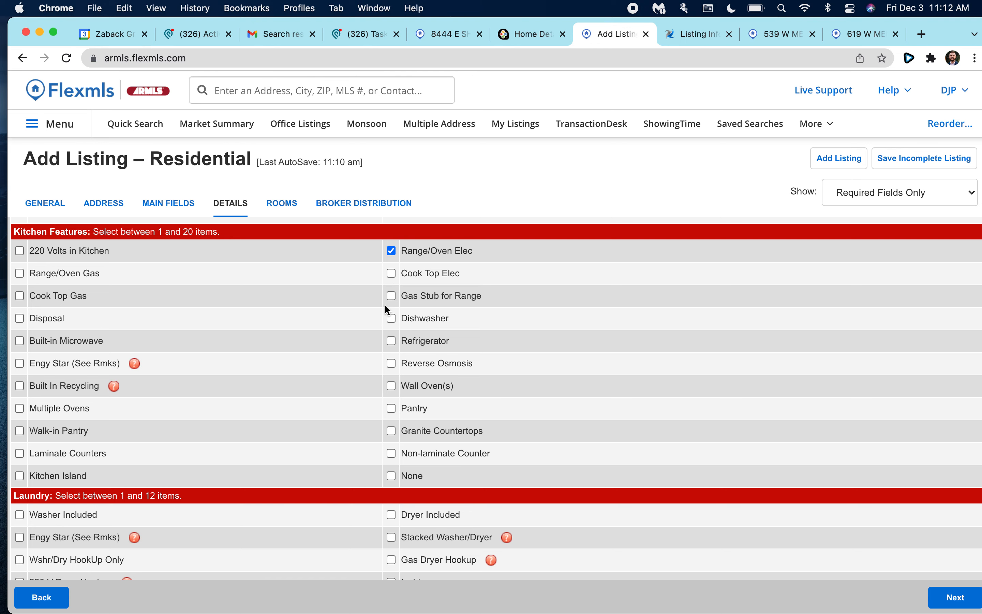
{"action": "left_click", "coordinate": [391, 319]}
{"action": "scroll", "coordinate": [348, 369], "scroll_direction": "down", "scroll_amount": 2}
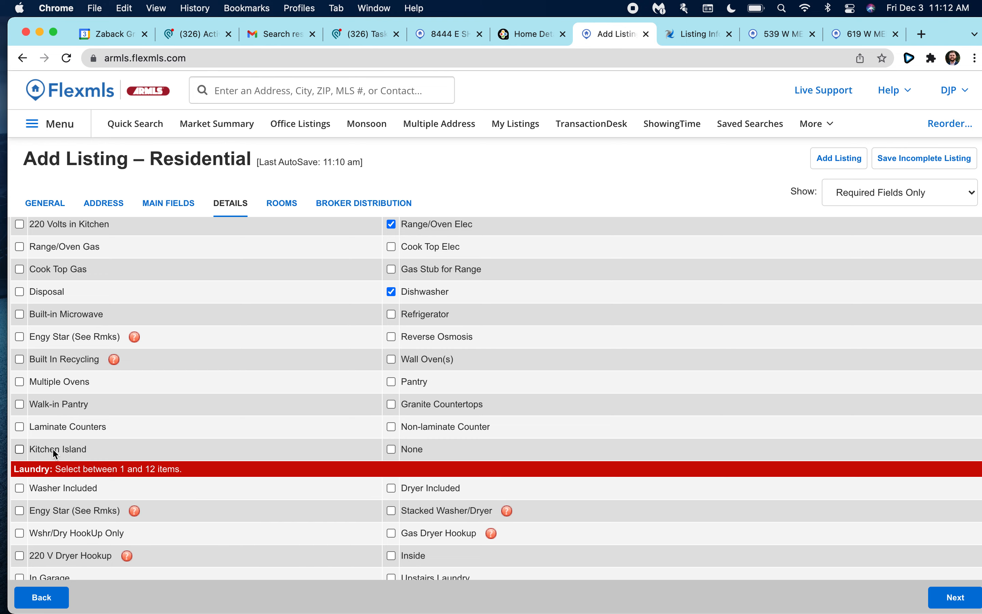
{"action": "left_click", "coordinate": [19, 437]}
{"action": "scroll", "coordinate": [57, 434], "scroll_direction": "up", "scroll_amount": 1}
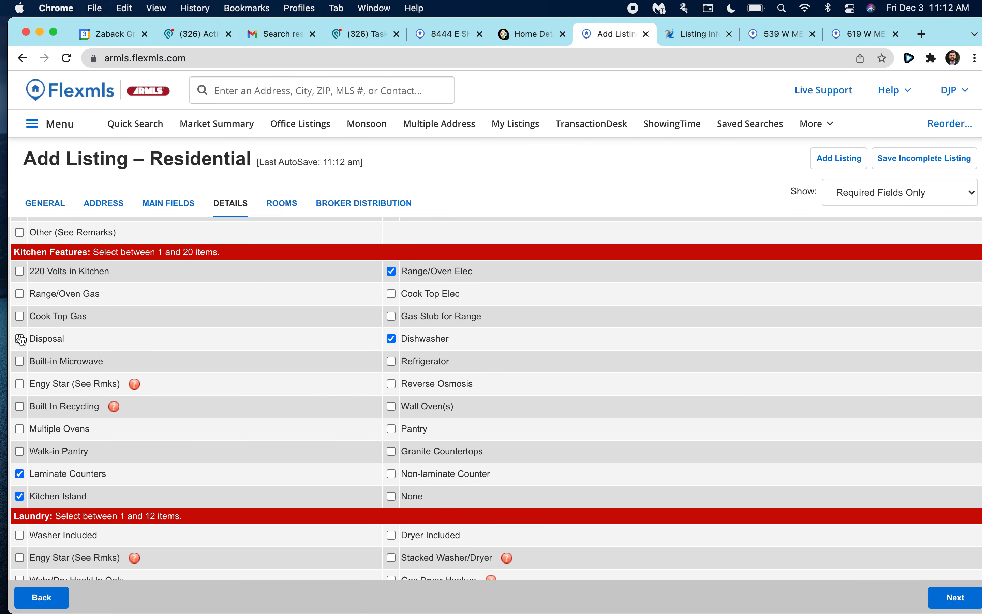
{"action": "scroll", "coordinate": [74, 339], "scroll_direction": "up", "scroll_amount": 1}
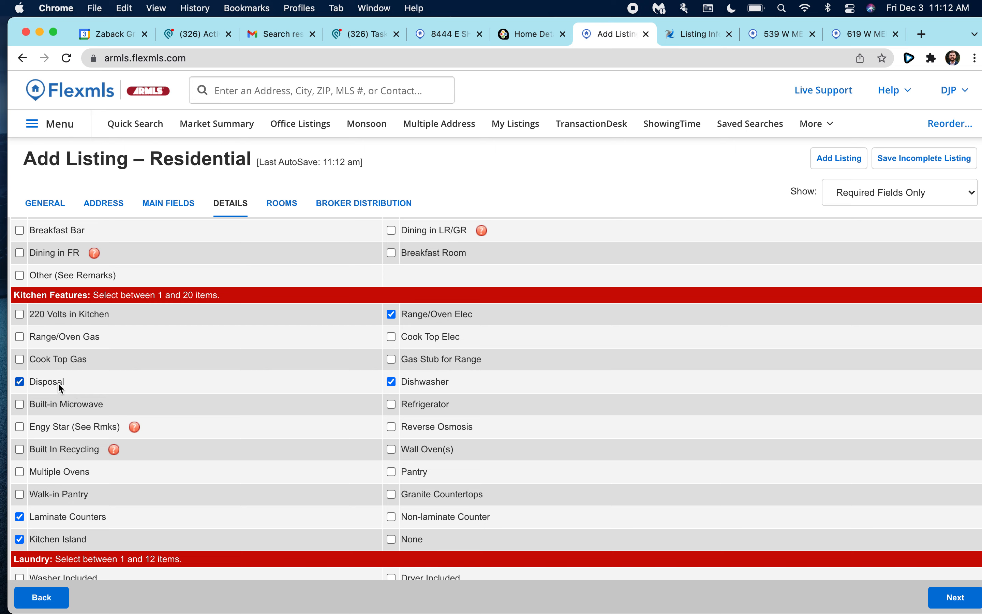
{"action": "scroll", "coordinate": [54, 381], "scroll_direction": "up", "scroll_amount": 1}
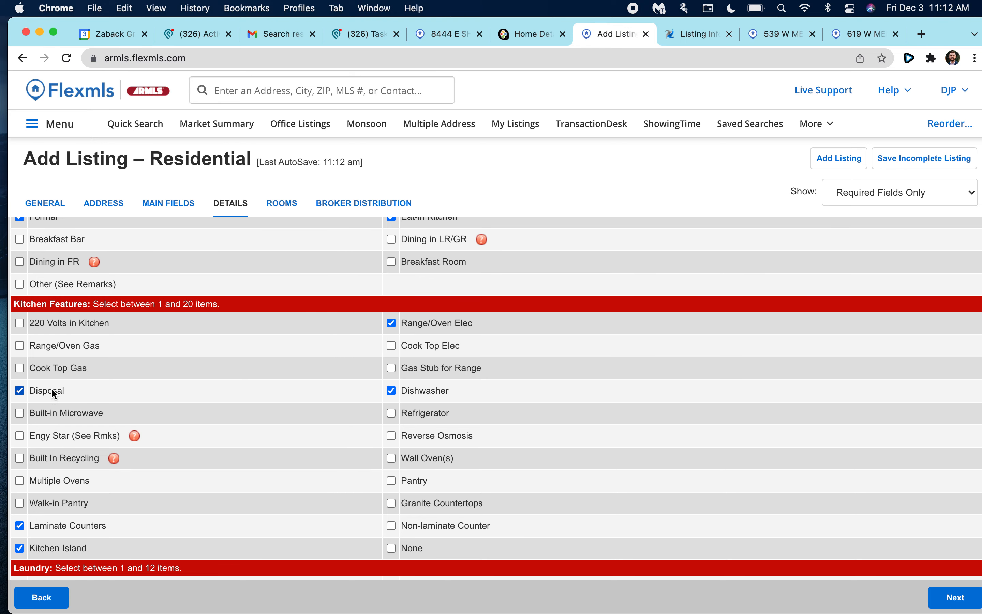
{"action": "left_click", "coordinate": [35, 395]}
{"action": "scroll", "coordinate": [25, 404], "scroll_direction": "up", "scroll_amount": 1}
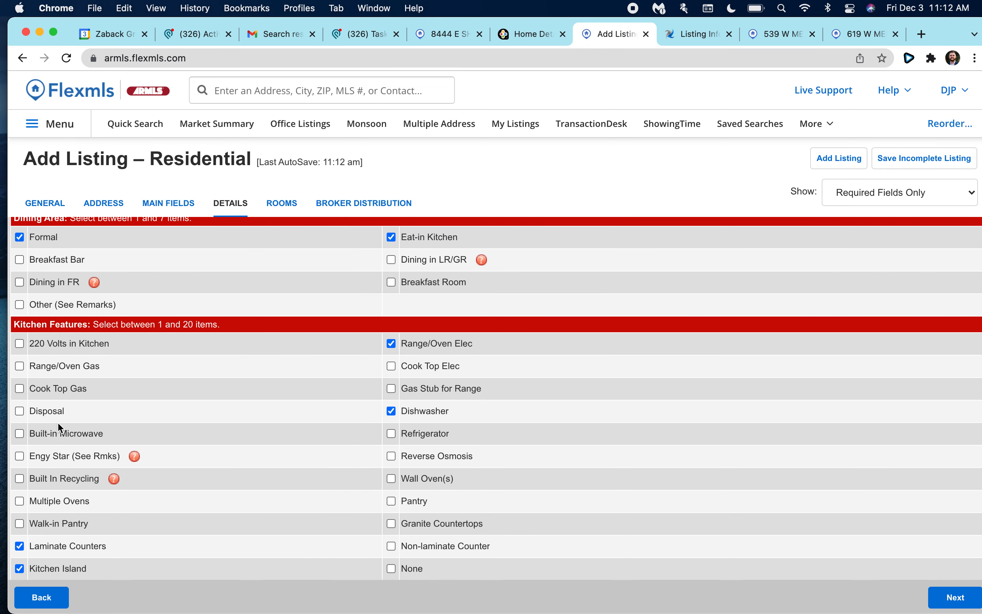
{"action": "scroll", "coordinate": [33, 412], "scroll_direction": "up", "scroll_amount": 1}
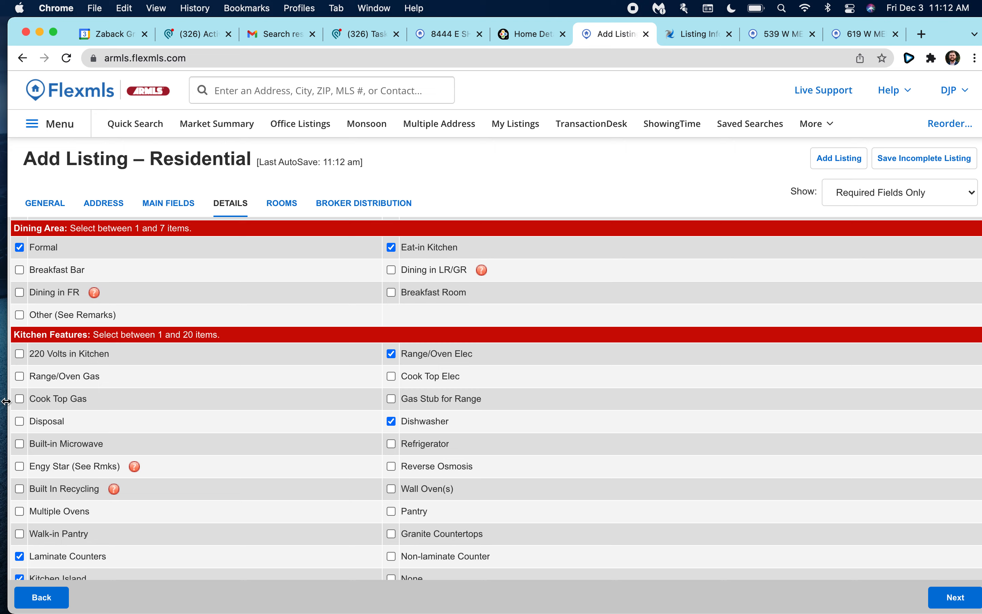
{"action": "left_click", "coordinate": [19, 422]}
{"action": "scroll", "coordinate": [19, 423], "scroll_direction": "up", "scroll_amount": 1}
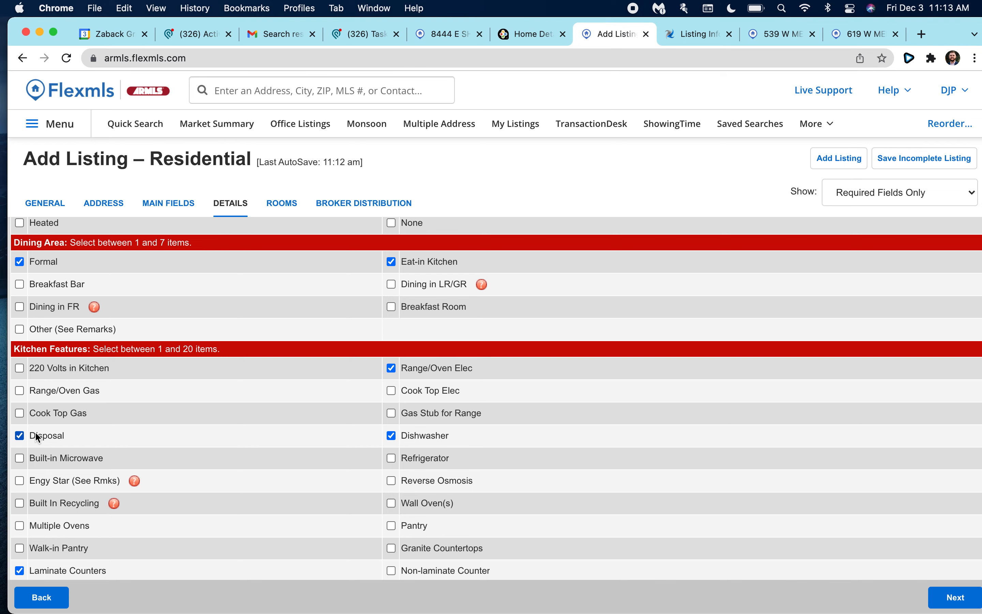
{"action": "scroll", "coordinate": [51, 428], "scroll_direction": "down", "scroll_amount": 5}
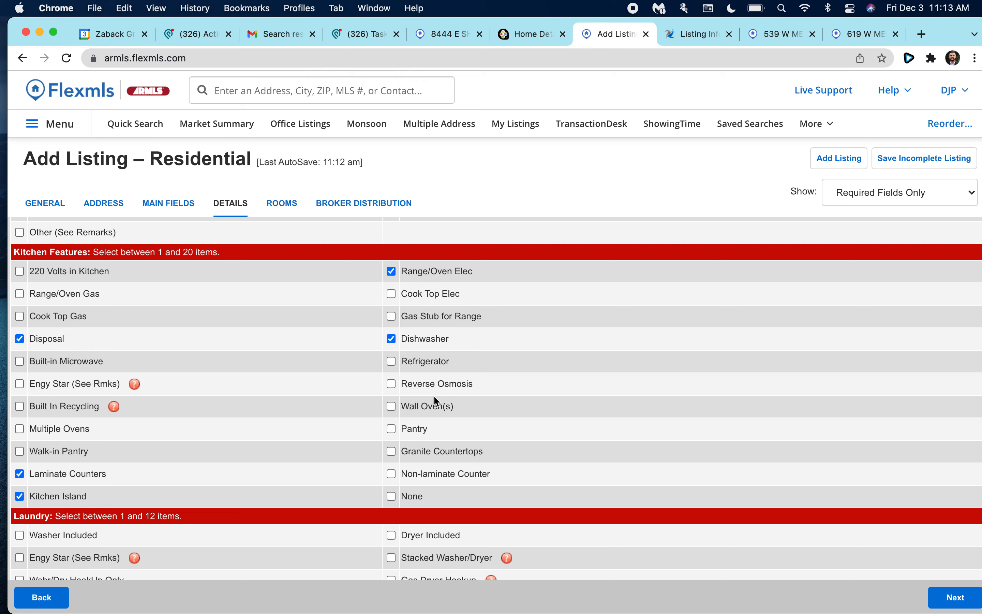
{"action": "scroll", "coordinate": [339, 406], "scroll_direction": "down", "scroll_amount": 2}
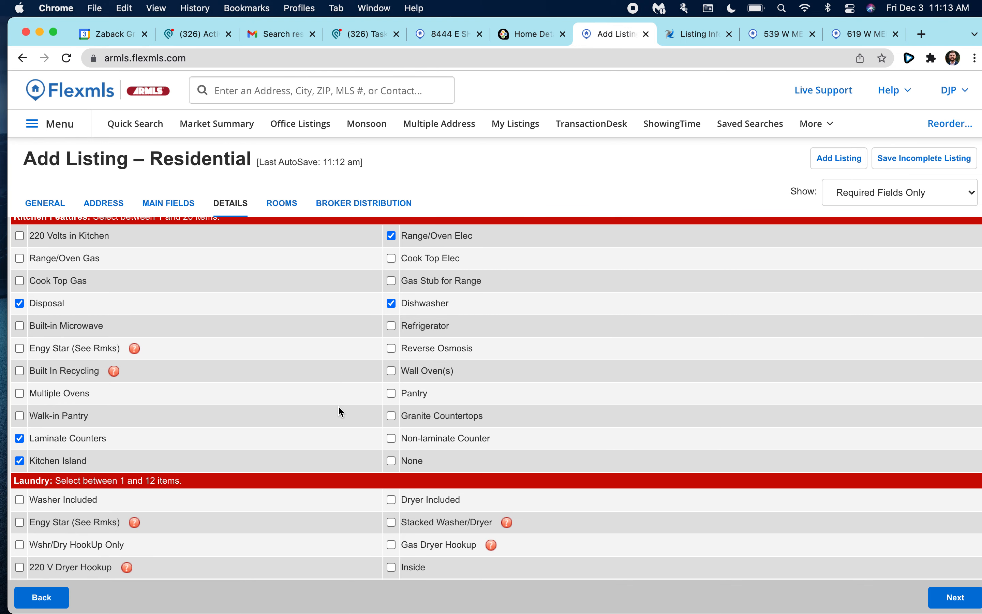
{"action": "scroll", "coordinate": [338, 411], "scroll_direction": "up", "scroll_amount": 2}
{"action": "scroll", "coordinate": [45, 335], "scroll_direction": "up", "scroll_amount": 1}
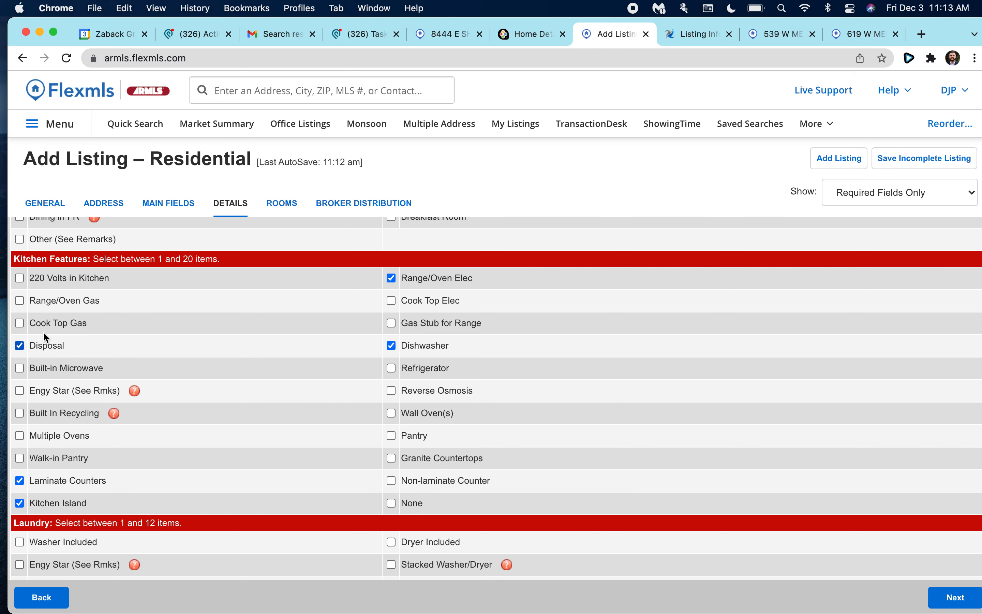
{"action": "scroll", "coordinate": [318, 408], "scroll_direction": "down", "scroll_amount": 4}
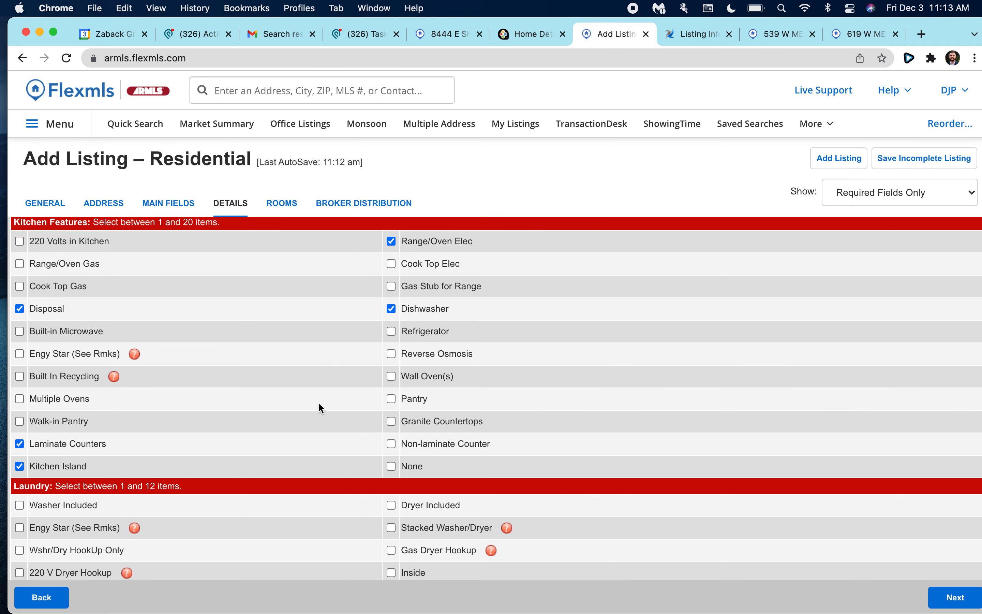
{"action": "scroll", "coordinate": [115, 343], "scroll_direction": "up", "scroll_amount": 3}
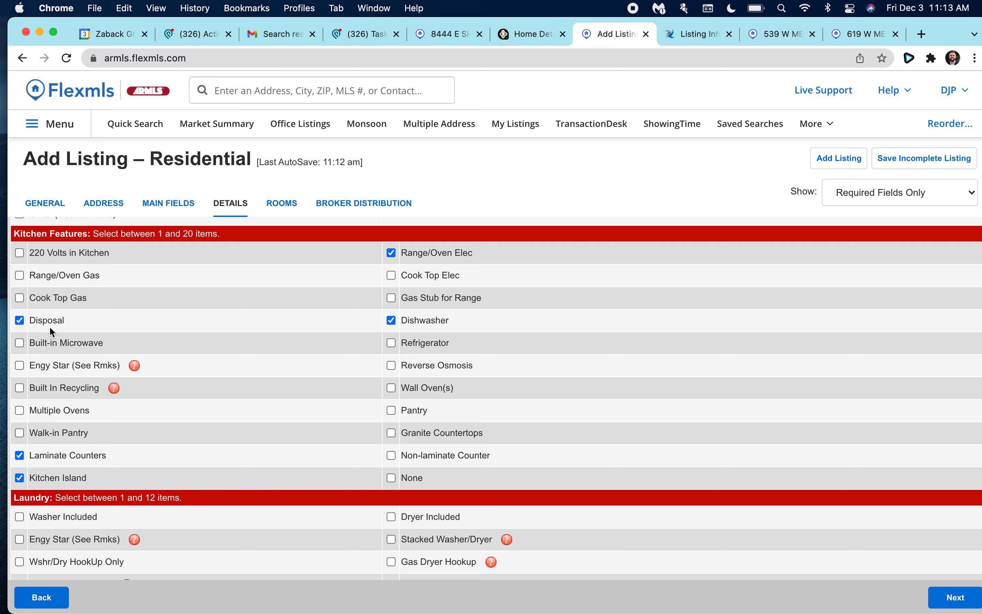
{"action": "scroll", "coordinate": [46, 337], "scroll_direction": "down", "scroll_amount": 1}
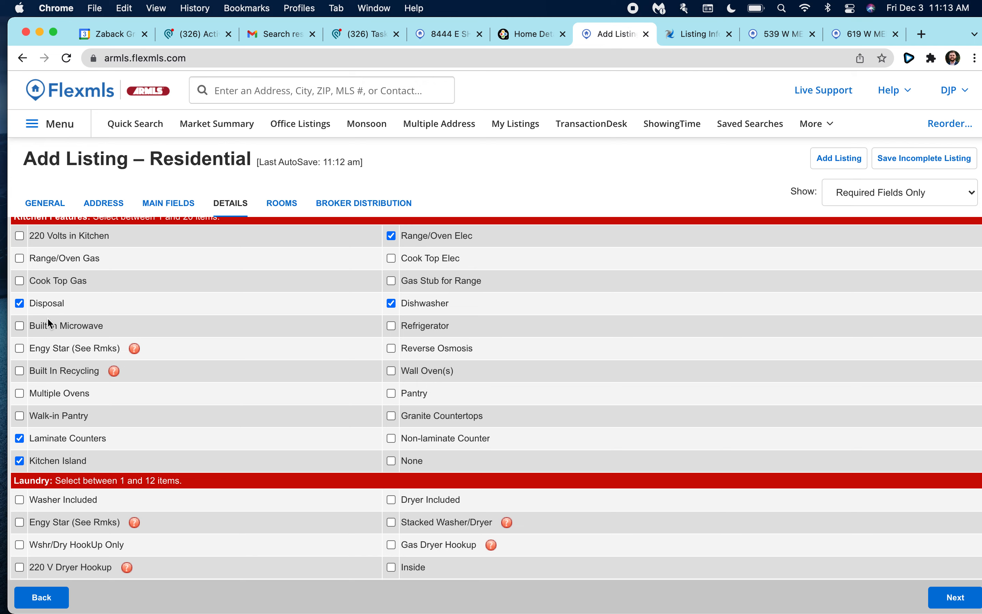
{"action": "scroll", "coordinate": [45, 352], "scroll_direction": "down", "scroll_amount": 9}
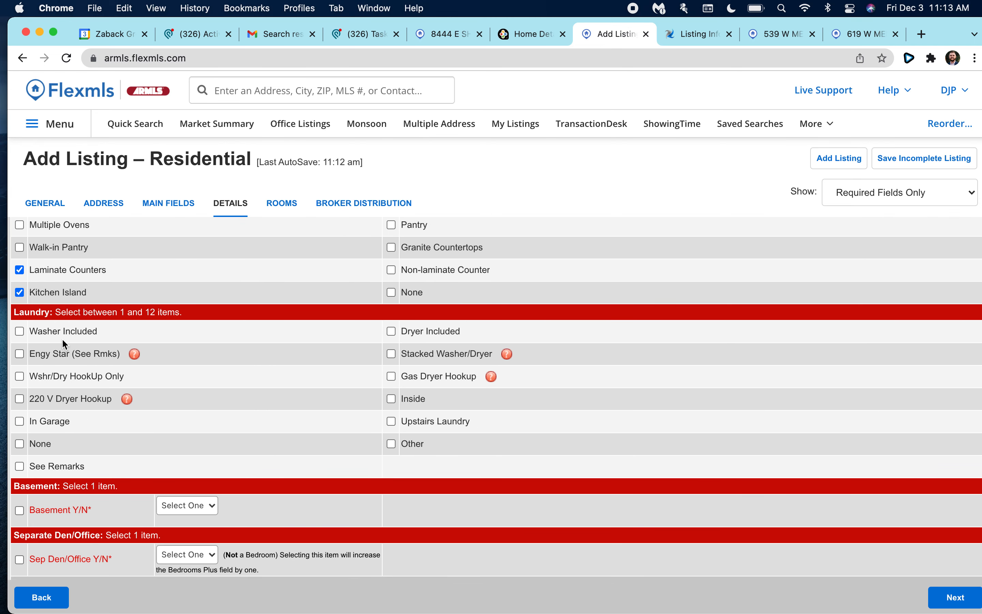
Mark laundry as Wshr/Dry HookUp Only and Inside.
{"action": "scroll", "coordinate": [38, 315], "scroll_direction": "down", "scroll_amount": 2}
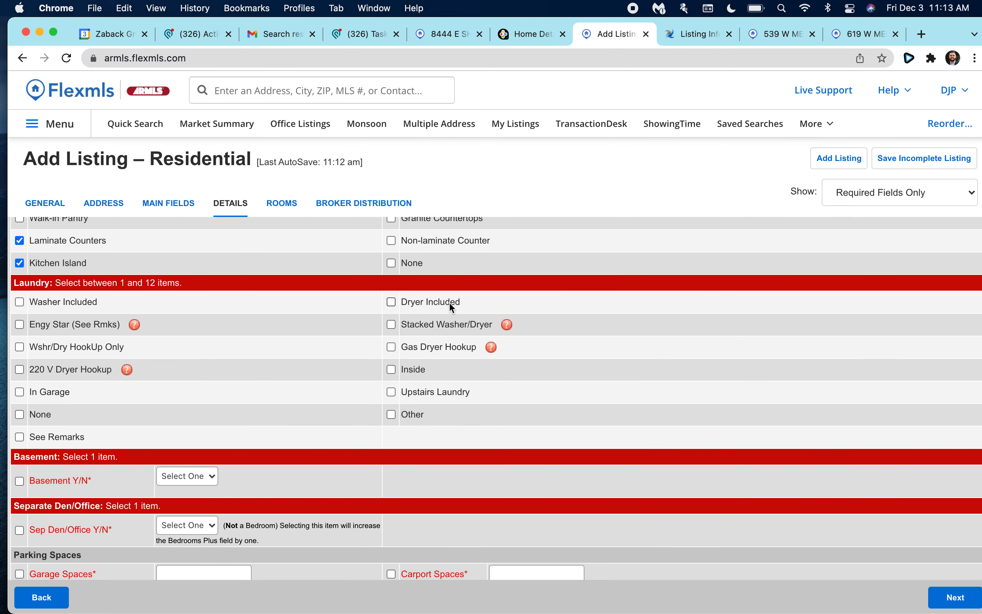
{"action": "left_click", "coordinate": [22, 351]}
{"action": "scroll", "coordinate": [331, 361], "scroll_direction": "down", "scroll_amount": 1}
{"action": "scroll", "coordinate": [367, 350], "scroll_direction": "down", "scroll_amount": 3}
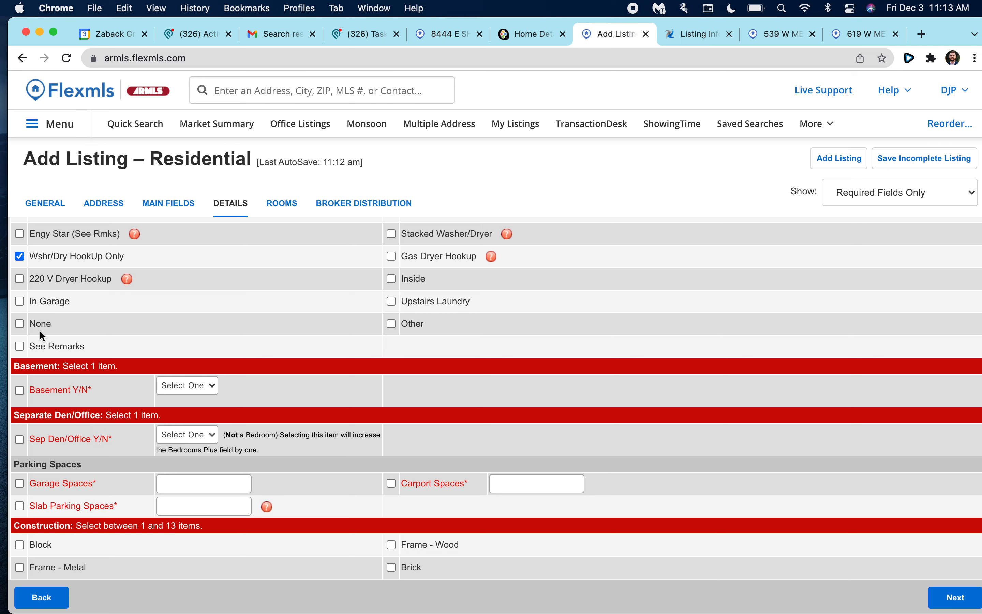
{"action": "left_click", "coordinate": [391, 279]}
Set both Basement Y/N and Sep Den/Office Y/N to N.
{"action": "scroll", "coordinate": [365, 304], "scroll_direction": "down", "scroll_amount": 2}
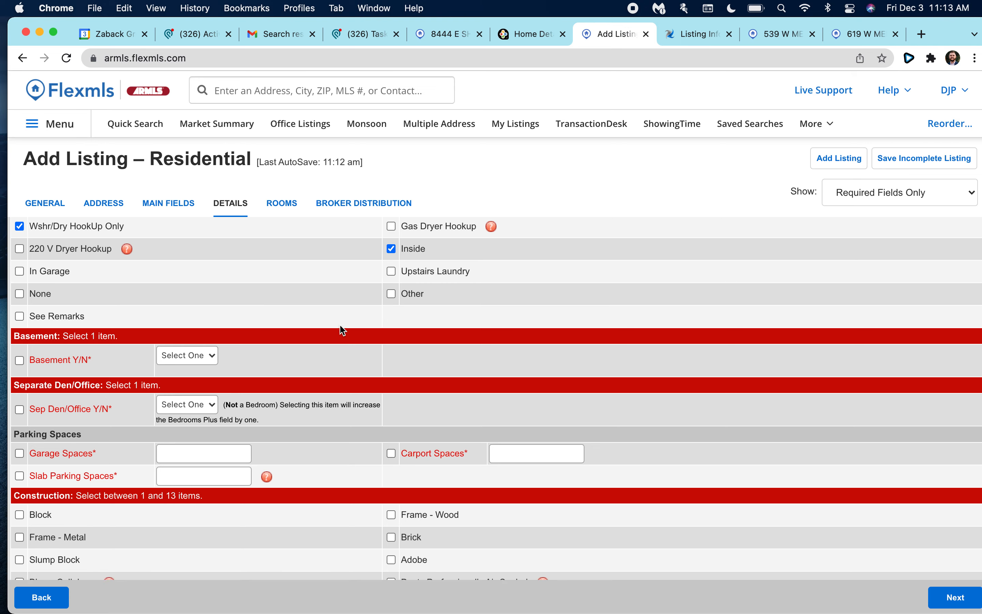
{"action": "scroll", "coordinate": [64, 324], "scroll_direction": "down", "scroll_amount": 2}
{"action": "left_click", "coordinate": [187, 310]}
{"action": "left_click", "coordinate": [164, 339]}
{"action": "left_click", "coordinate": [164, 359]}
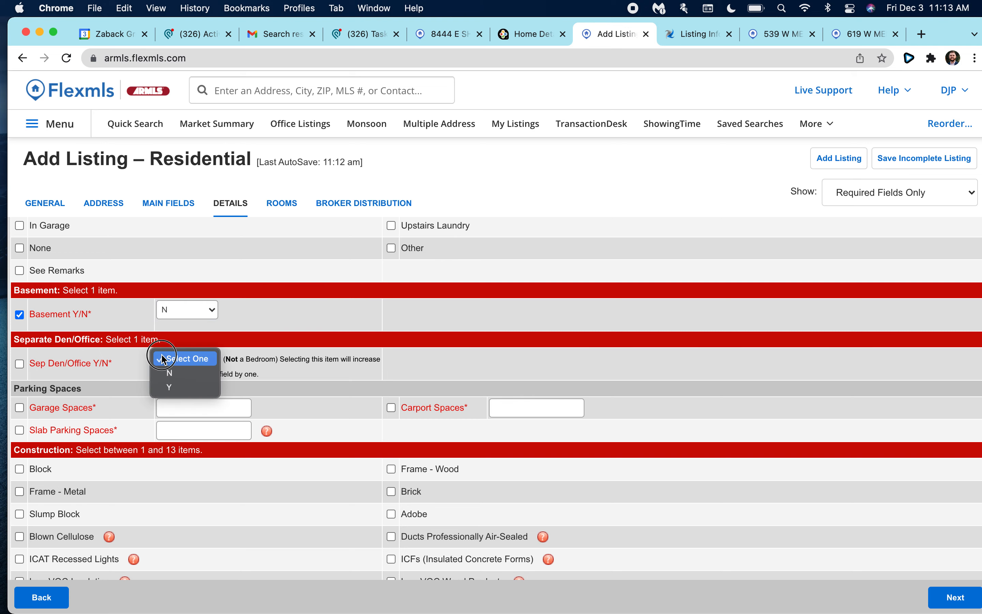
{"action": "left_click", "coordinate": [170, 374]}
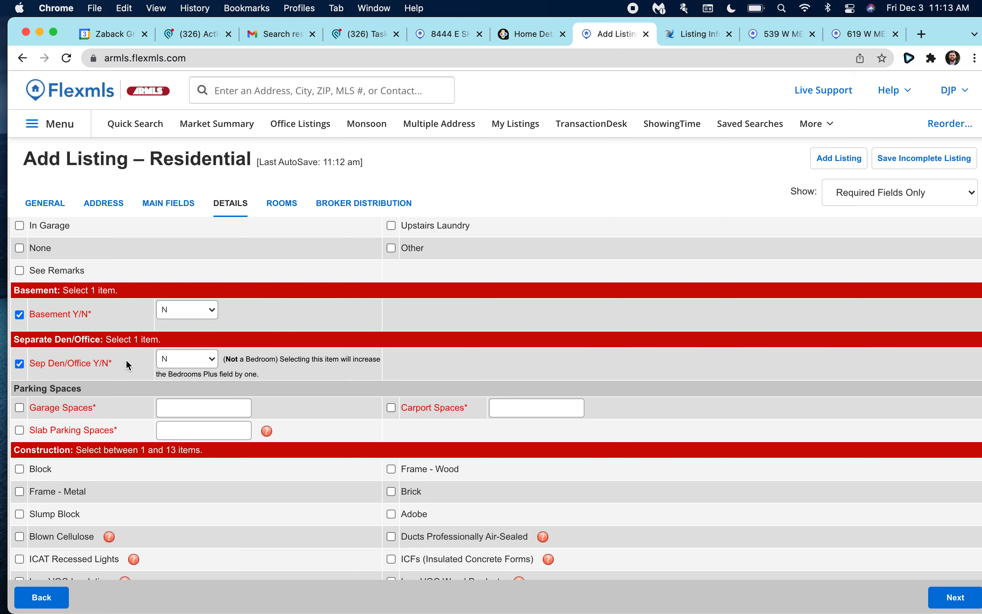
{"action": "scroll", "coordinate": [129, 365], "scroll_direction": "up", "scroll_amount": 1}
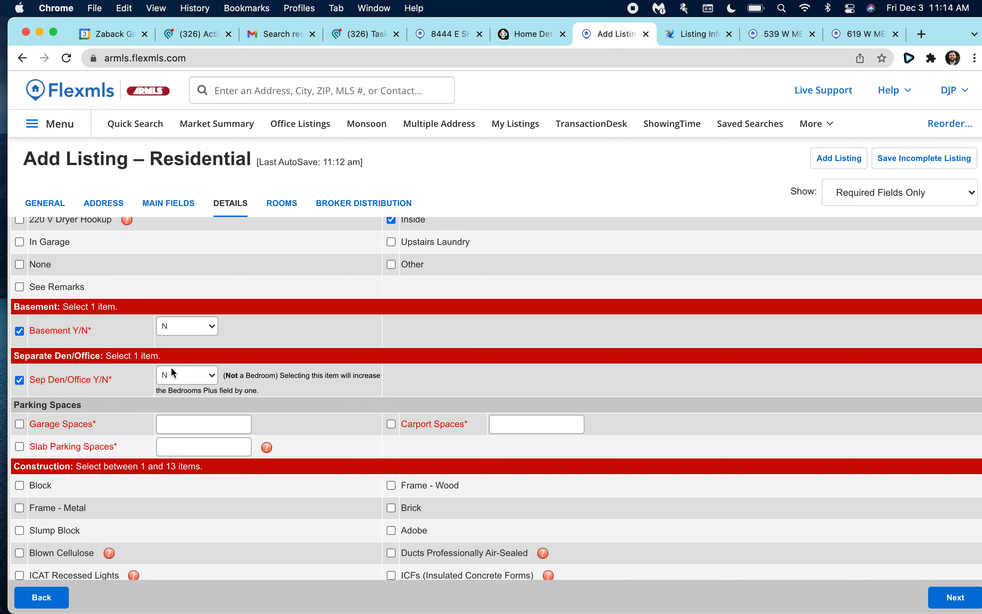
Change Sep Den/Office Y/N from N to Y on the Details tab.
{"action": "scroll", "coordinate": [171, 383], "scroll_direction": "up", "scroll_amount": 1}
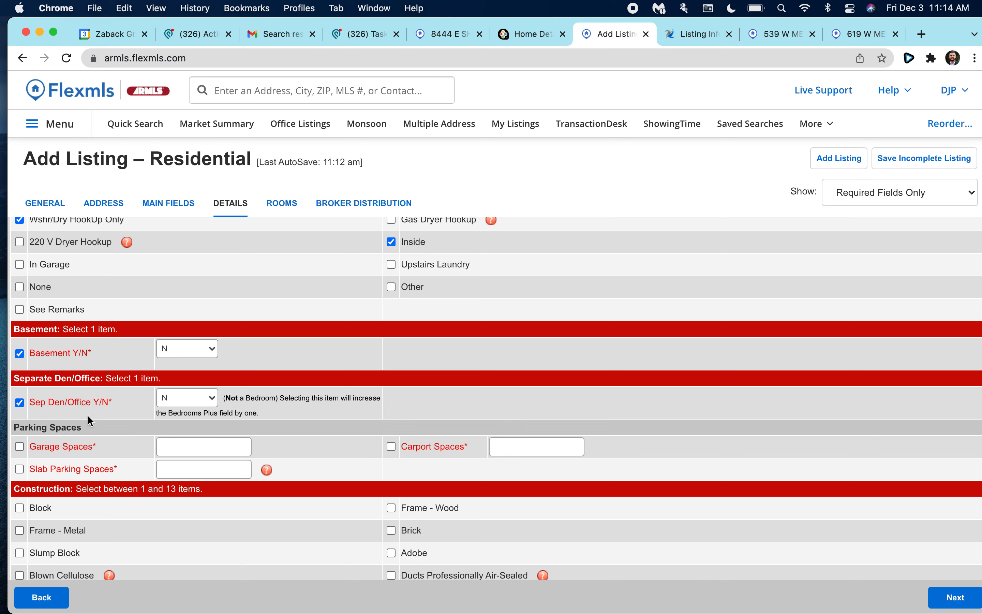
{"action": "left_click", "coordinate": [182, 404]}
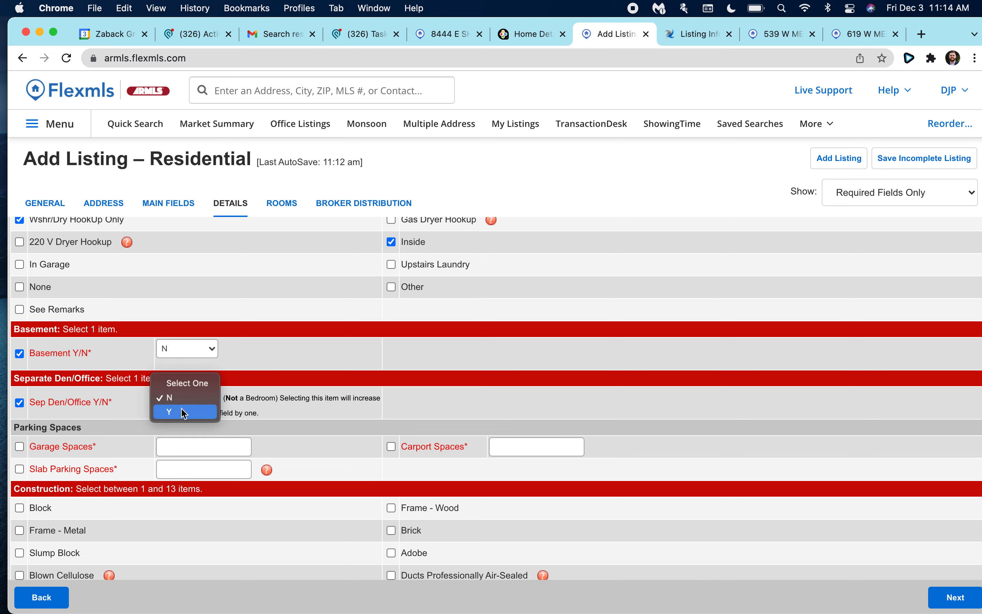
{"action": "left_click", "coordinate": [184, 412]}
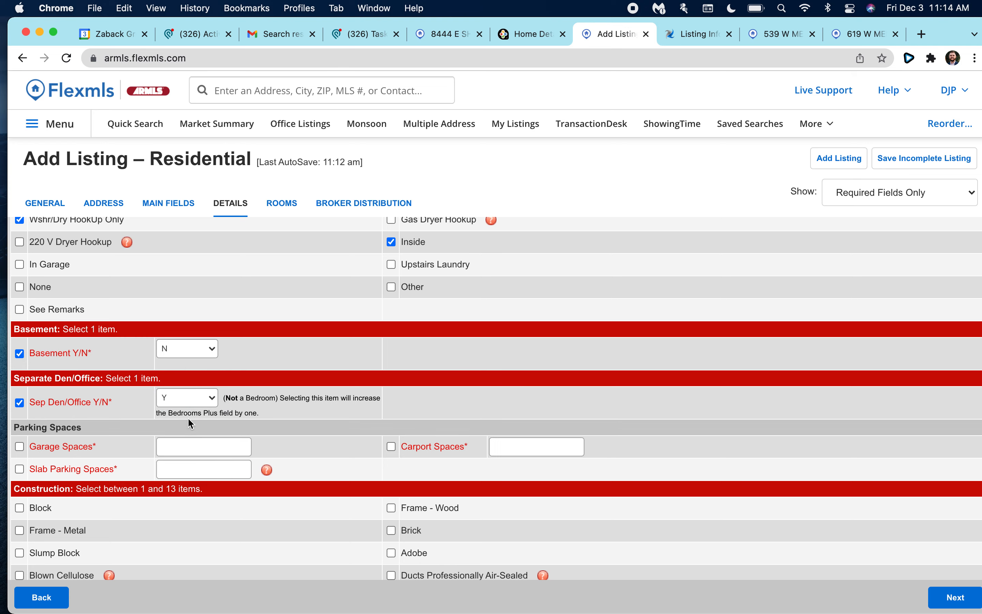
{"action": "scroll", "coordinate": [175, 428], "scroll_direction": "up", "scroll_amount": 1}
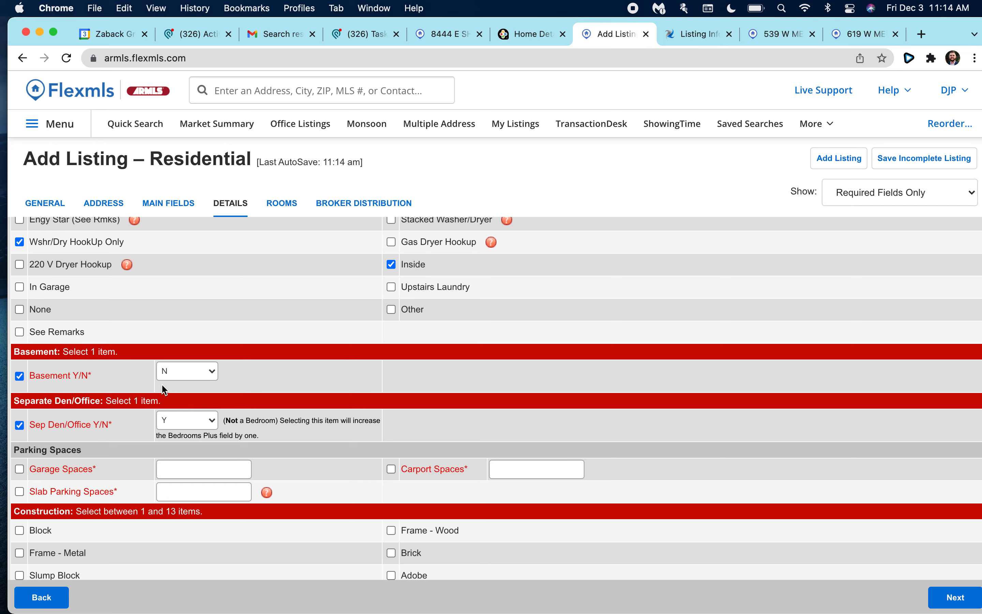
{"action": "scroll", "coordinate": [224, 436], "scroll_direction": "down", "scroll_amount": 3}
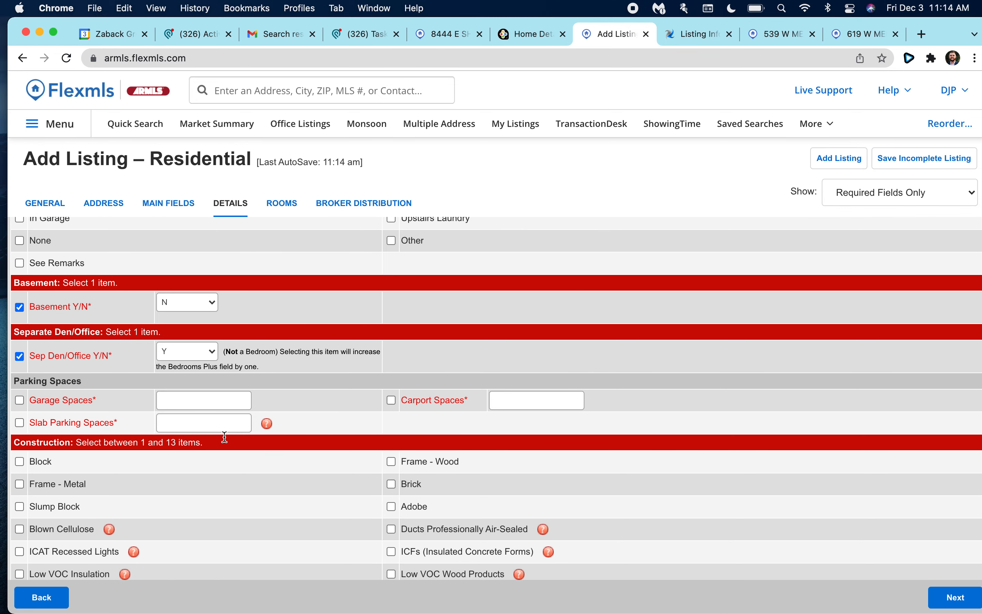
Enter 3 in the Garage Spaces field.
{"action": "left_click", "coordinate": [170, 403]}
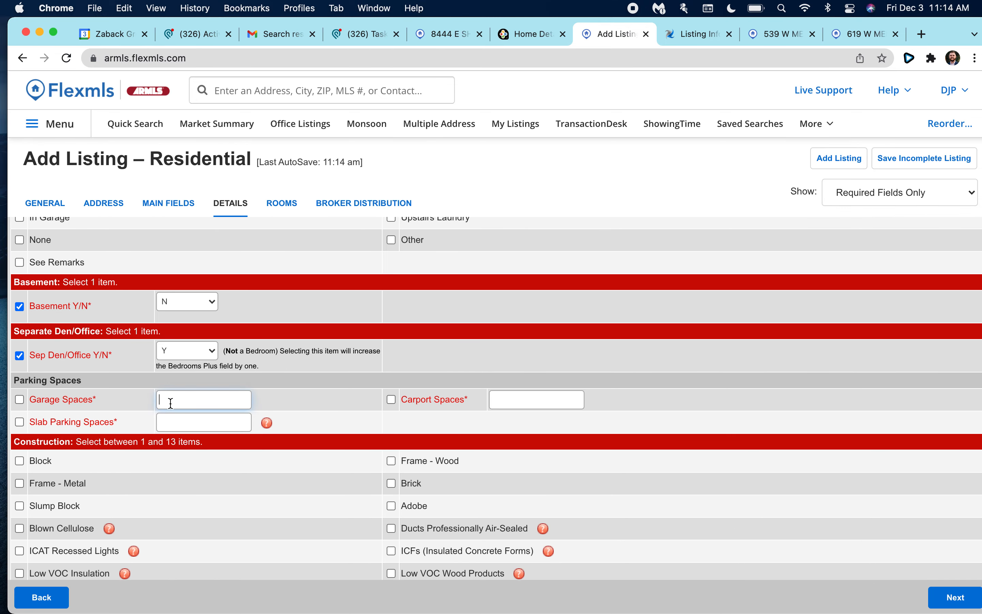
{"action": "type", "text": "3"}
{"action": "left_click", "coordinate": [20, 402]}
{"action": "left_click", "coordinate": [850, 32]}
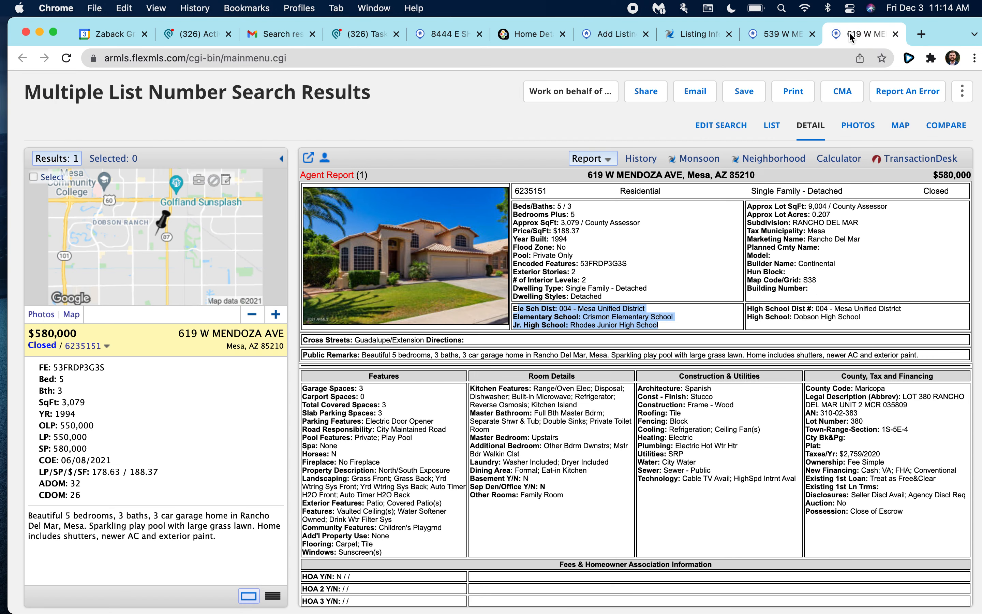
{"action": "left_click", "coordinate": [583, 242]}
{"action": "mouse_move", "coordinate": [544, 207]}
{"action": "left_mouse_down"}
{"action": "mouse_move", "coordinate": [515, 207]}
{"action": "mouse_move", "coordinate": [584, 214]}
{"action": "mouse_move", "coordinate": [515, 206]}
{"action": "mouse_move", "coordinate": [535, 213]}
{"action": "left_mouse_up"}
{"action": "left_click", "coordinate": [554, 208]}
{"action": "left_click", "coordinate": [583, 215]}
{"action": "left_click", "coordinate": [594, 221]}
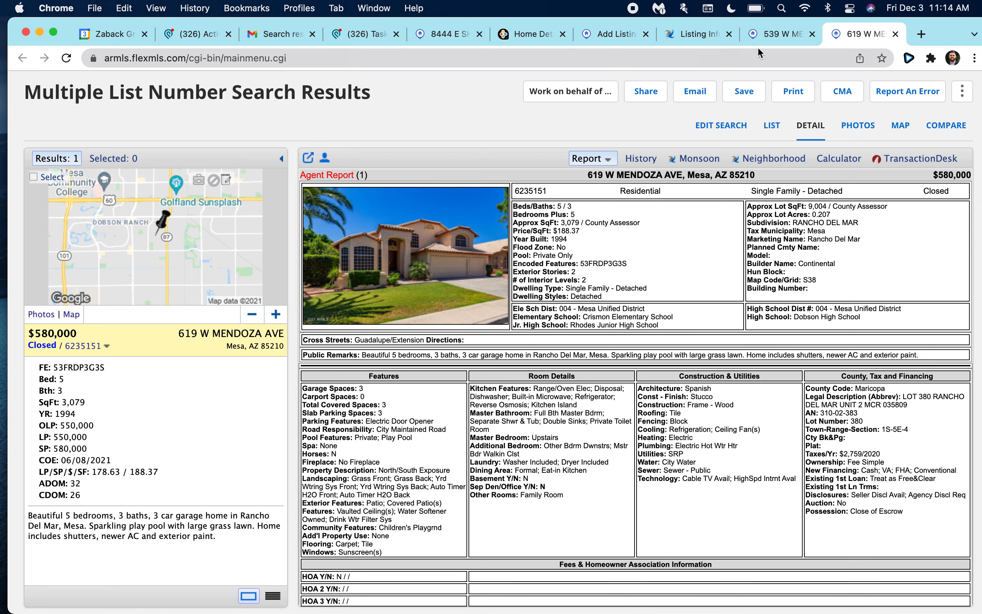
{"action": "left_click", "coordinate": [704, 35]}
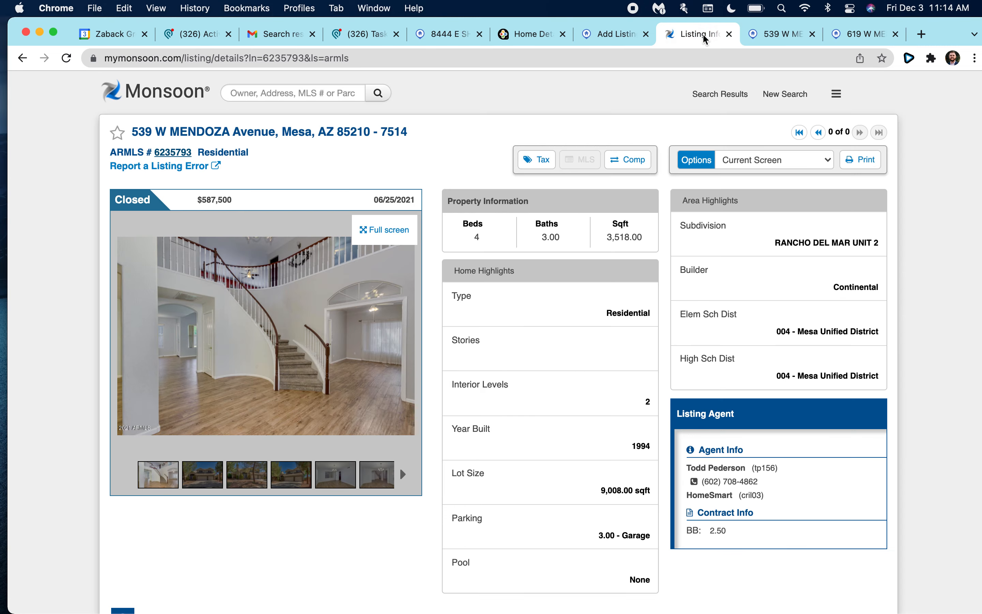
{"action": "left_click", "coordinate": [629, 34]}
{"action": "scroll", "coordinate": [283, 332], "scroll_direction": "down", "scroll_amount": 2}
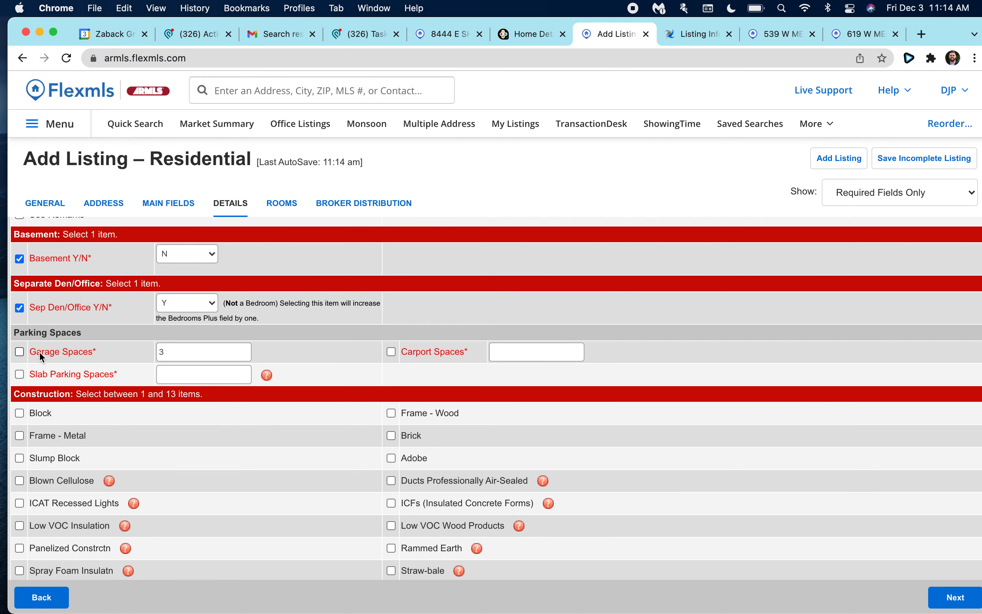
Tick Garage Spaces, and enter and tick 0 Carport Spaces and 3 Slab Parking Spaces.
{"action": "left_click", "coordinate": [21, 352]}
{"action": "left_click", "coordinate": [523, 353]}
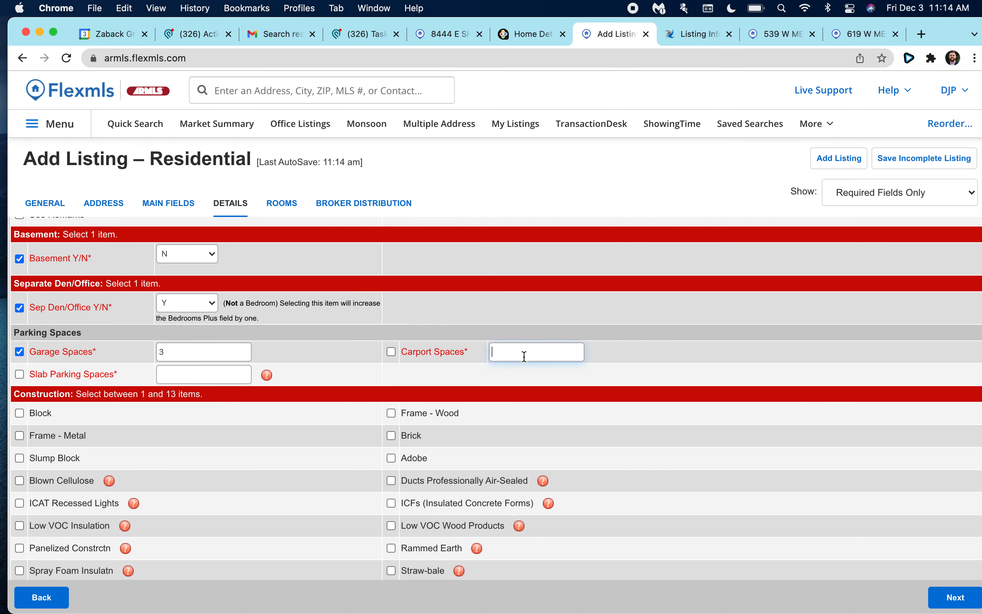
{"action": "type", "text": "0"}
{"action": "left_click", "coordinate": [391, 352]}
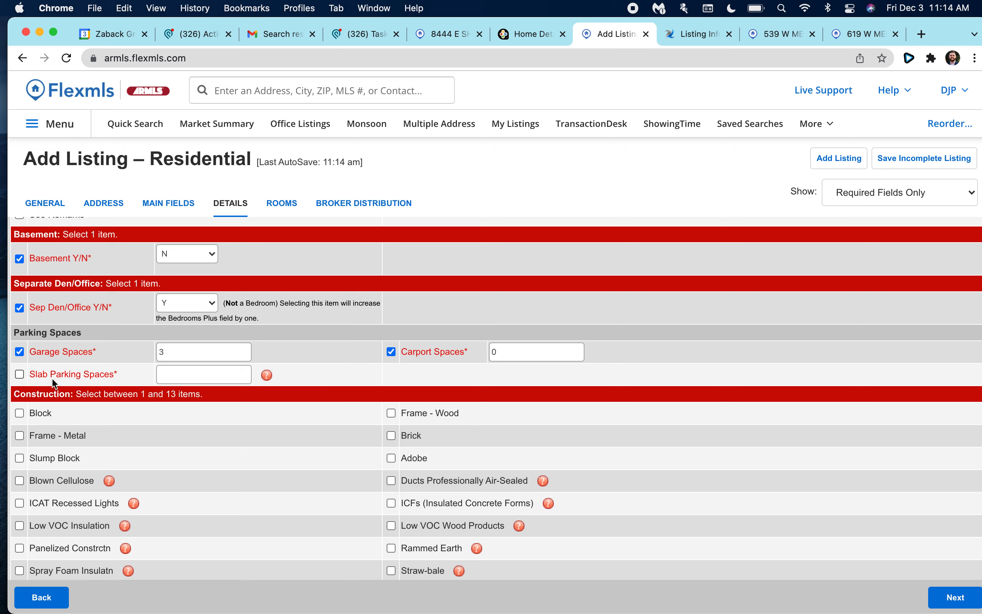
{"action": "left_click", "coordinate": [19, 373]}
{"action": "type", "text": "3"}
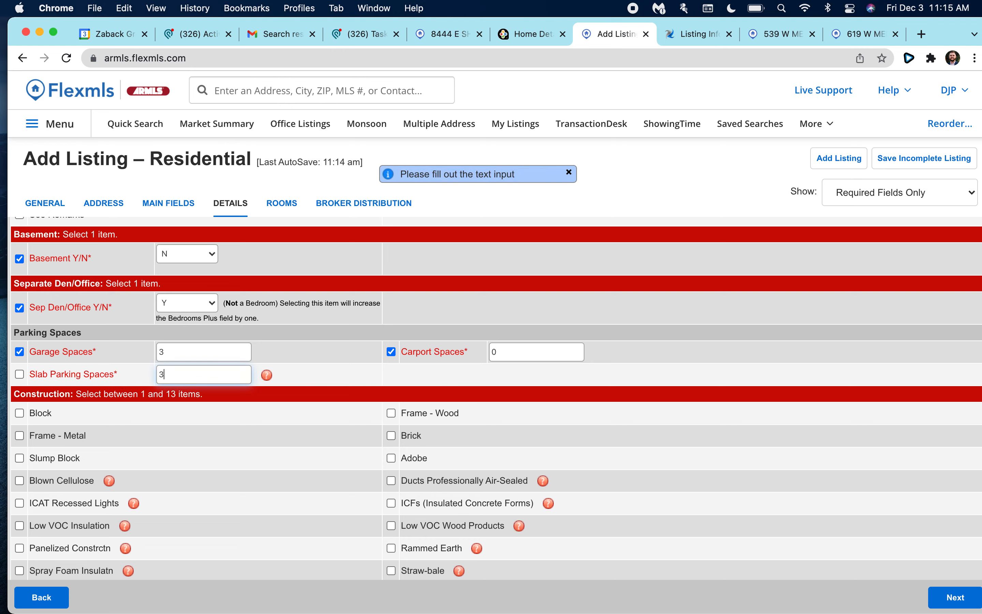
{"action": "left_click", "coordinate": [19, 374]}
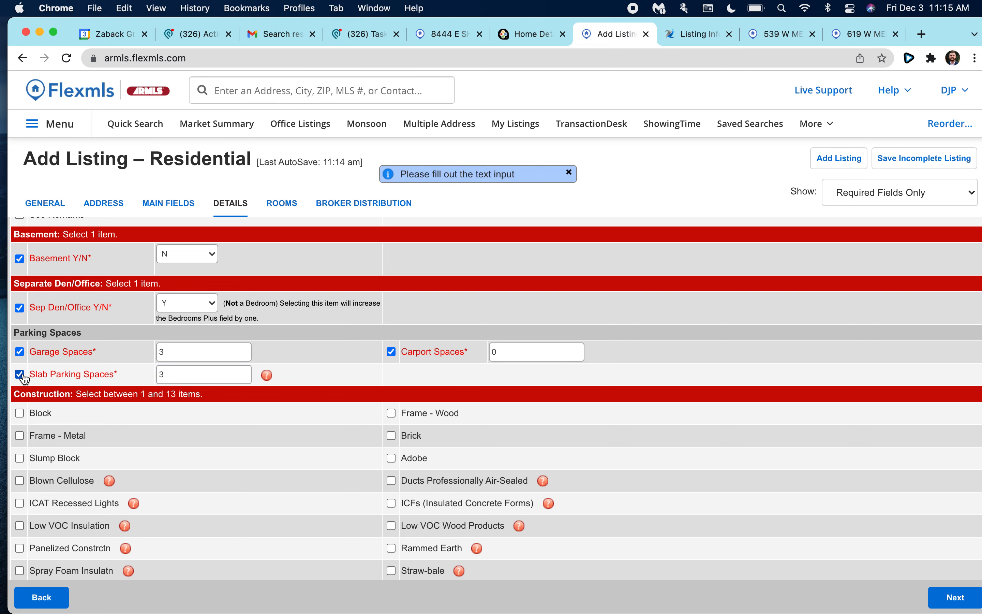
Check Frame - Wood as the construction type.
{"action": "scroll", "coordinate": [107, 403], "scroll_direction": "down", "scroll_amount": 3}
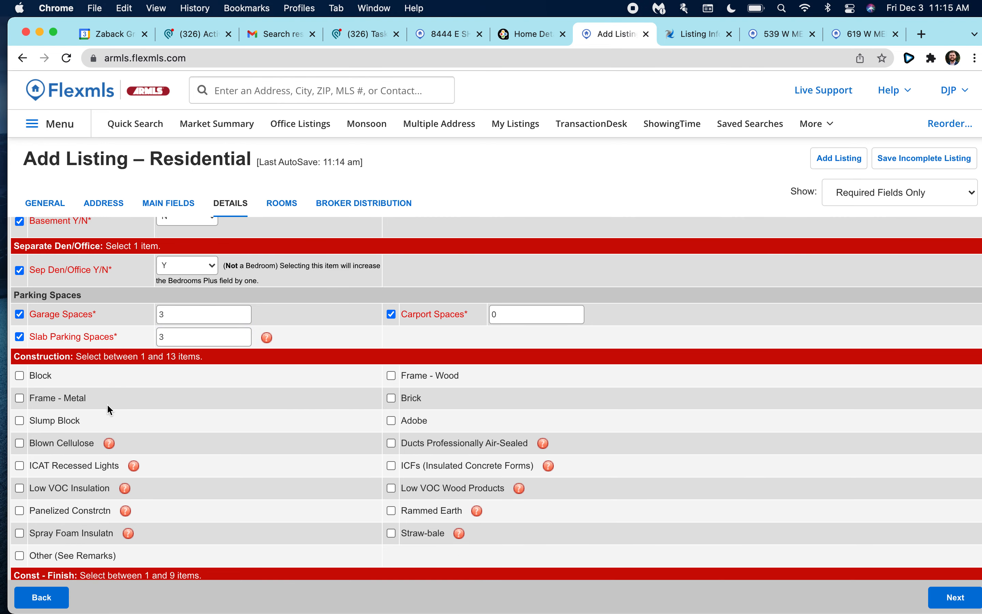
{"action": "scroll", "coordinate": [86, 379], "scroll_direction": "down", "scroll_amount": 1}
{"action": "left_click", "coordinate": [392, 310]}
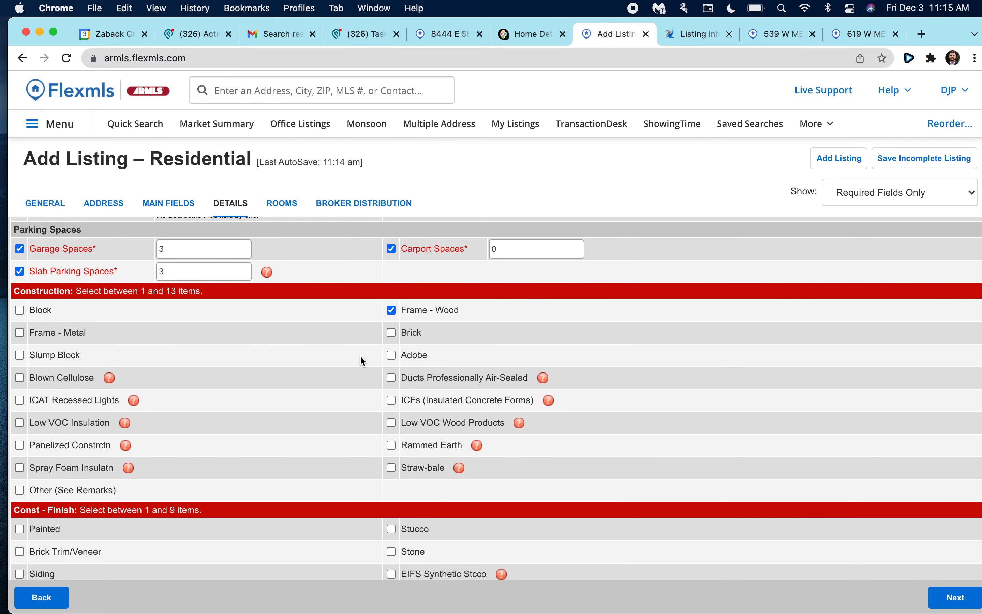
{"action": "scroll", "coordinate": [233, 347], "scroll_direction": "down", "scroll_amount": 2}
{"action": "scroll", "coordinate": [56, 336], "scroll_direction": "down", "scroll_amount": 1}
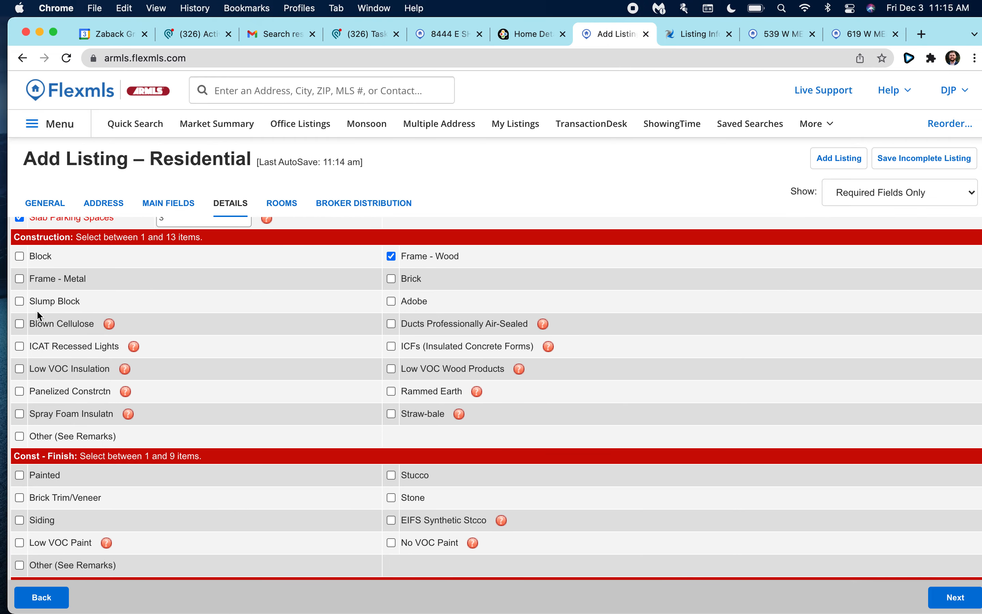
{"action": "scroll", "coordinate": [56, 420], "scroll_direction": "down", "scroll_amount": 1}
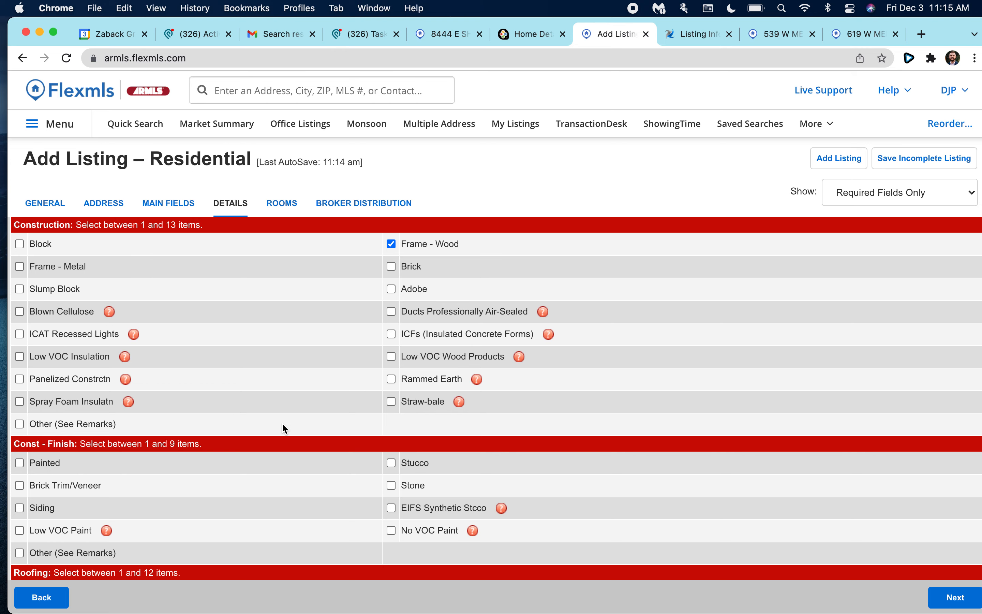
{"action": "scroll", "coordinate": [281, 422], "scroll_direction": "down", "scroll_amount": 5}
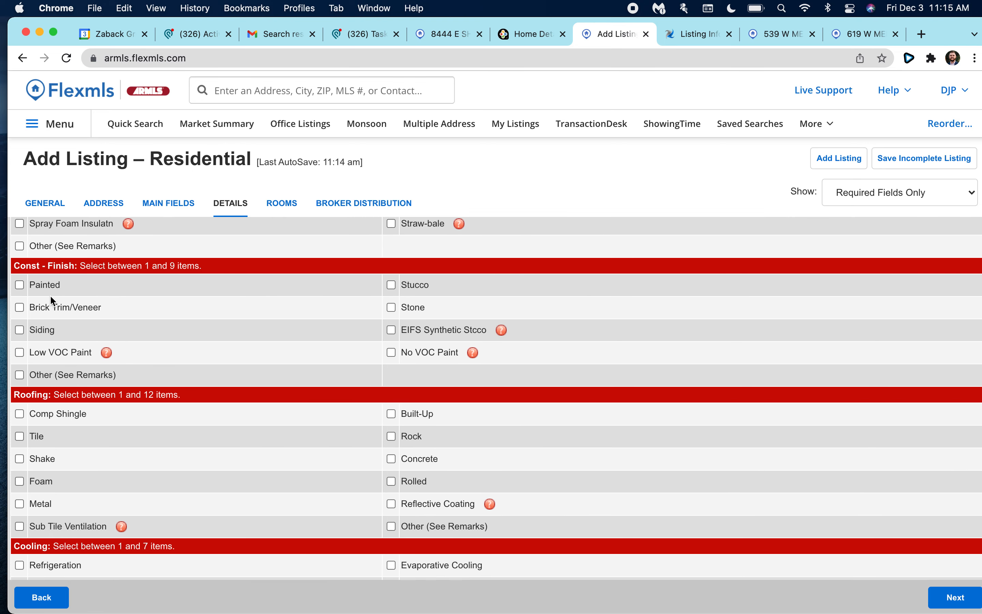
{"action": "scroll", "coordinate": [202, 401], "scroll_direction": "down", "scroll_amount": 6}
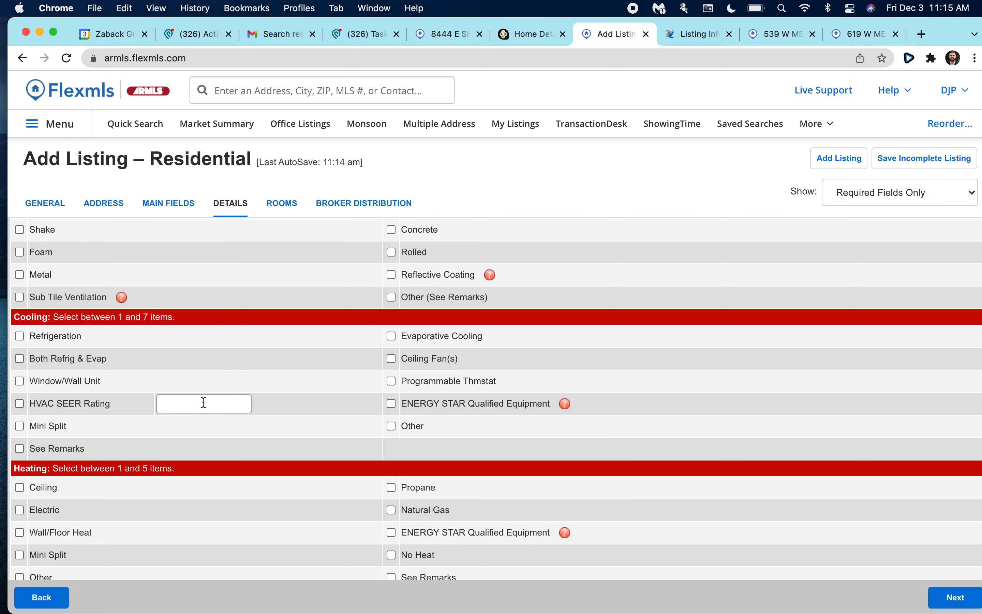
{"action": "scroll", "coordinate": [78, 366], "scroll_direction": "down", "scroll_amount": 1}
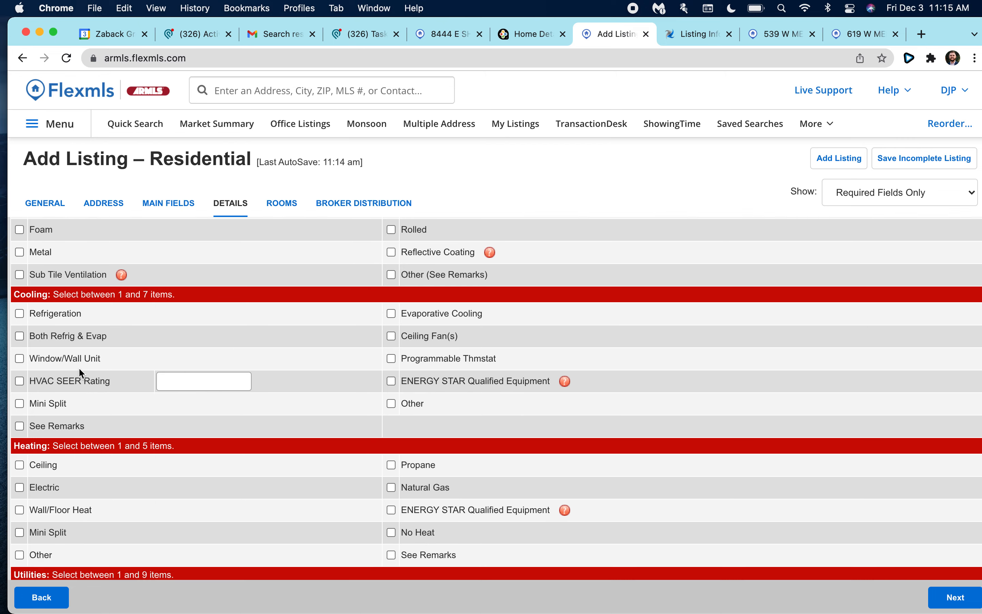
{"action": "scroll", "coordinate": [150, 354], "scroll_direction": "down", "scroll_amount": 1}
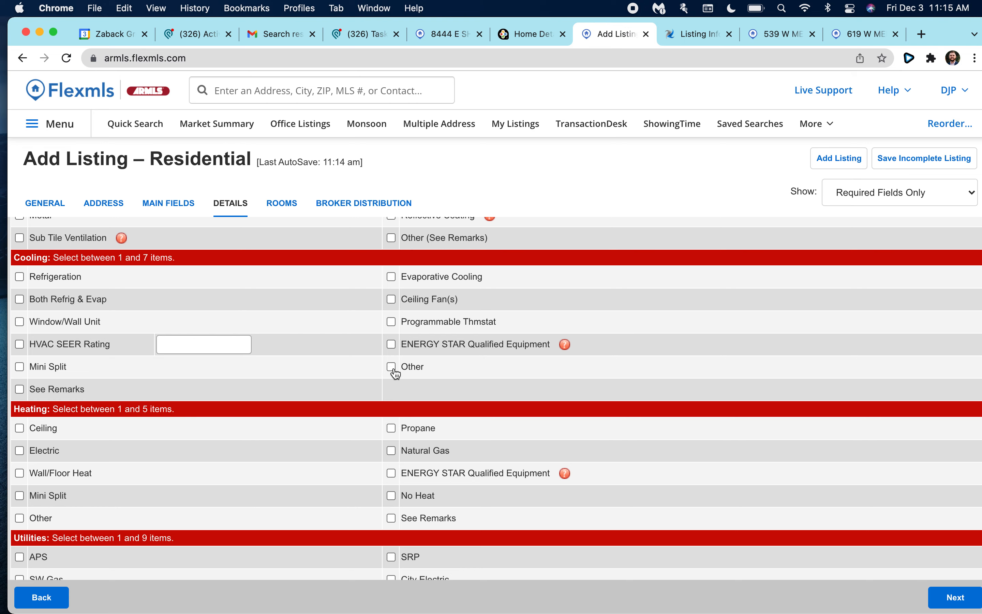
Set both the cooling and heating types to Other.
{"action": "left_click", "coordinate": [391, 367]}
{"action": "scroll", "coordinate": [135, 392], "scroll_direction": "down", "scroll_amount": 2}
{"action": "scroll", "coordinate": [104, 397], "scroll_direction": "down", "scroll_amount": 1}
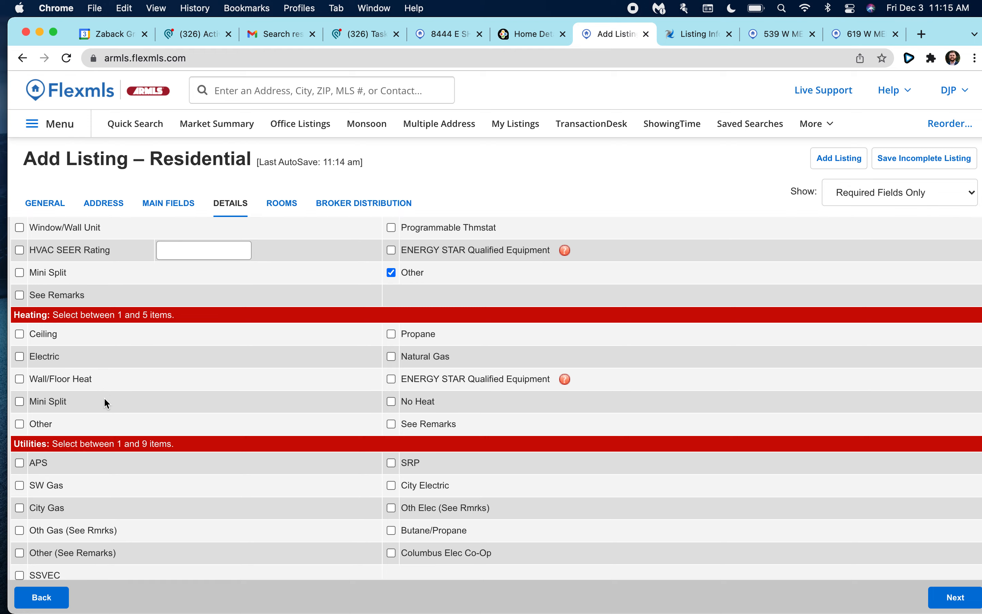
{"action": "scroll", "coordinate": [219, 388], "scroll_direction": "up", "scroll_amount": 3}
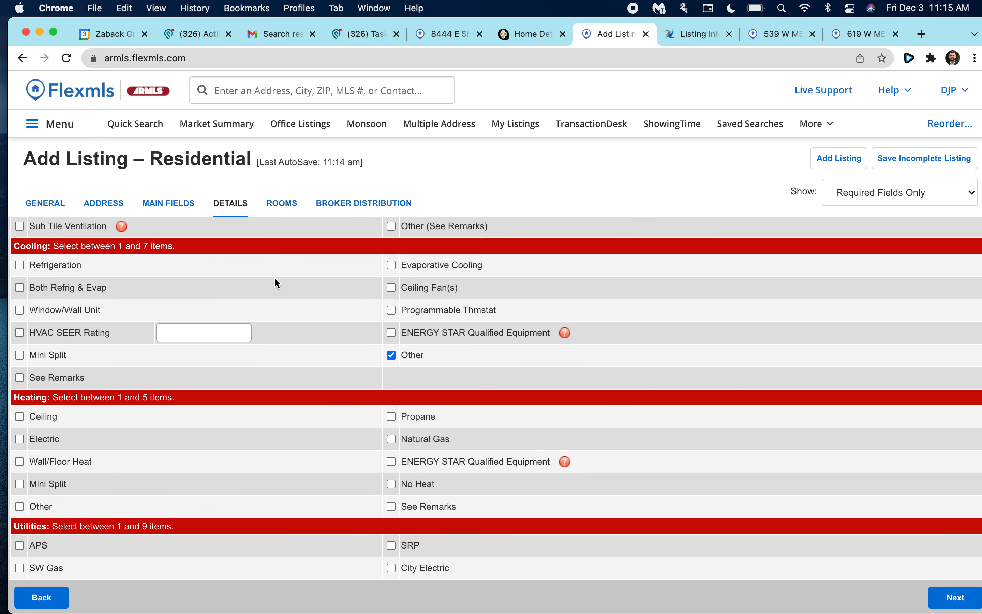
{"action": "scroll", "coordinate": [277, 332], "scroll_direction": "down", "scroll_amount": 1}
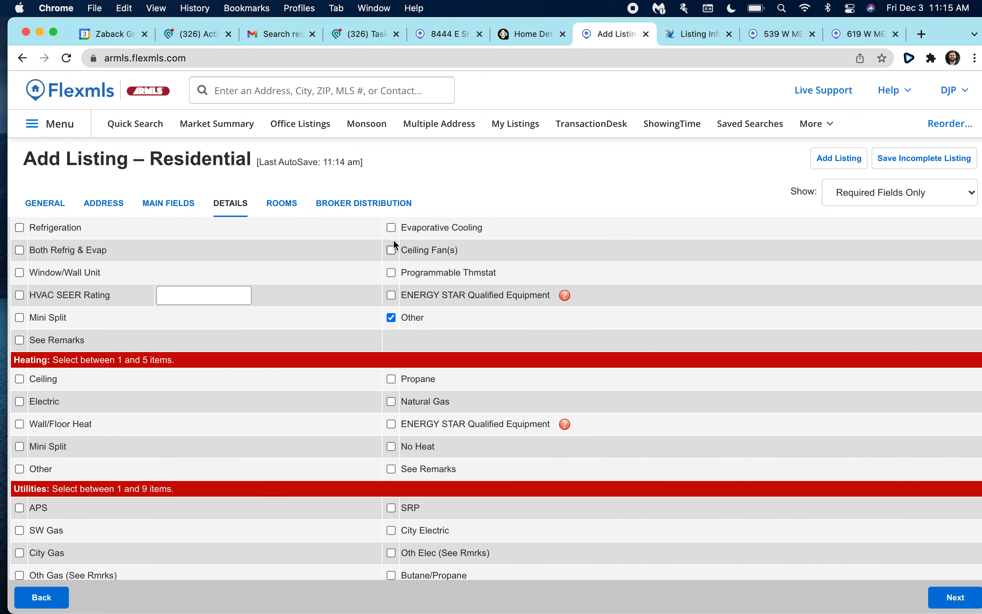
{"action": "scroll", "coordinate": [393, 241], "scroll_direction": "up", "scroll_amount": 1}
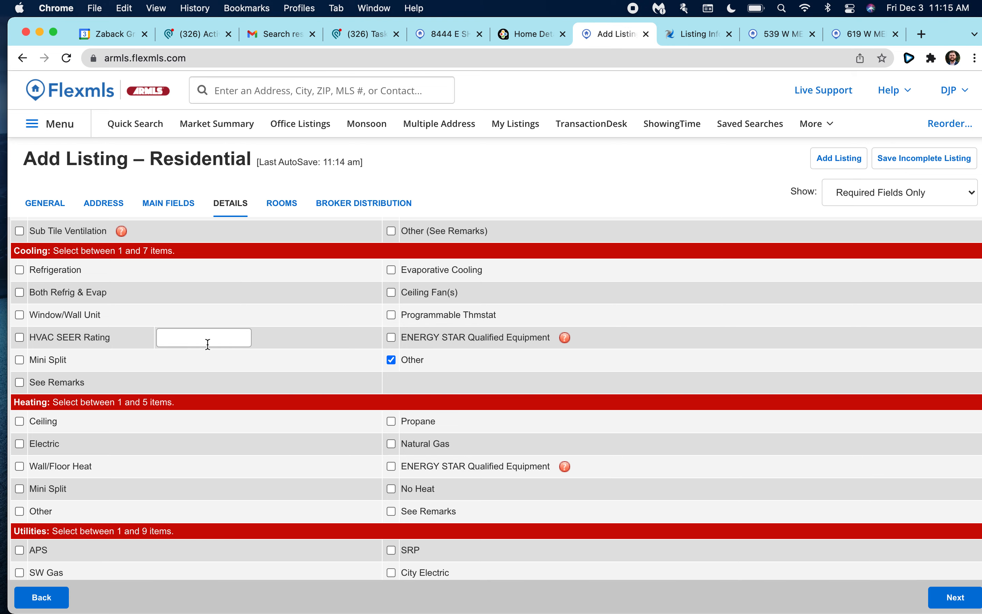
{"action": "scroll", "coordinate": [256, 424], "scroll_direction": "down", "scroll_amount": 3}
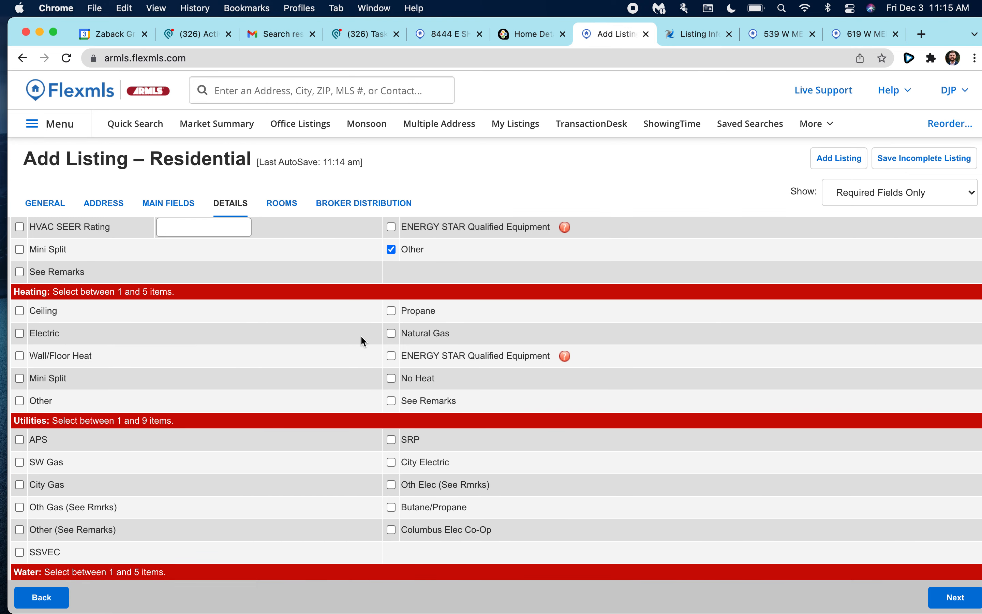
{"action": "scroll", "coordinate": [357, 339], "scroll_direction": "down", "scroll_amount": 1}
{"action": "left_click", "coordinate": [19, 371]}
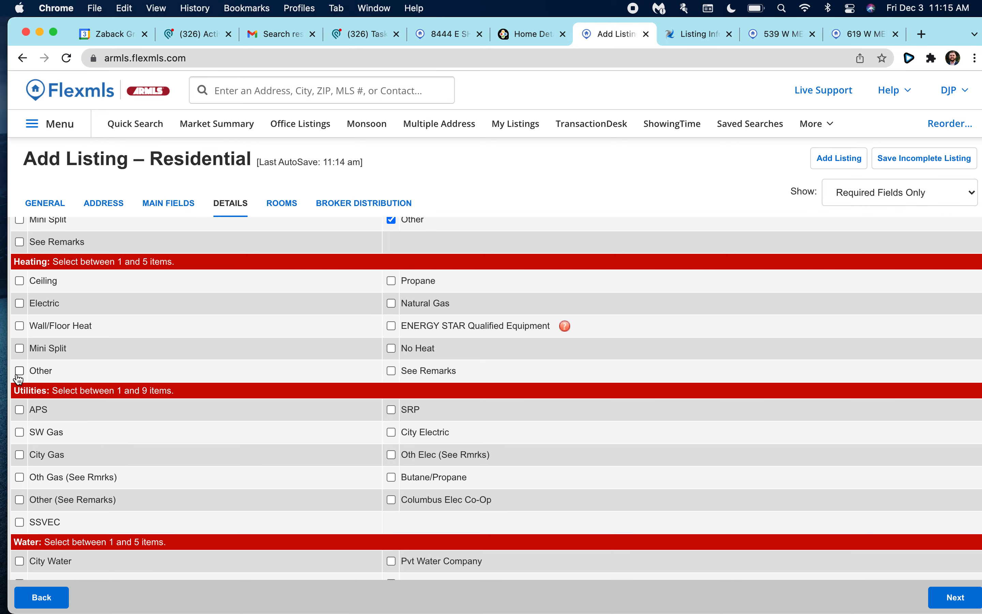
{"action": "scroll", "coordinate": [93, 382], "scroll_direction": "down", "scroll_amount": 5}
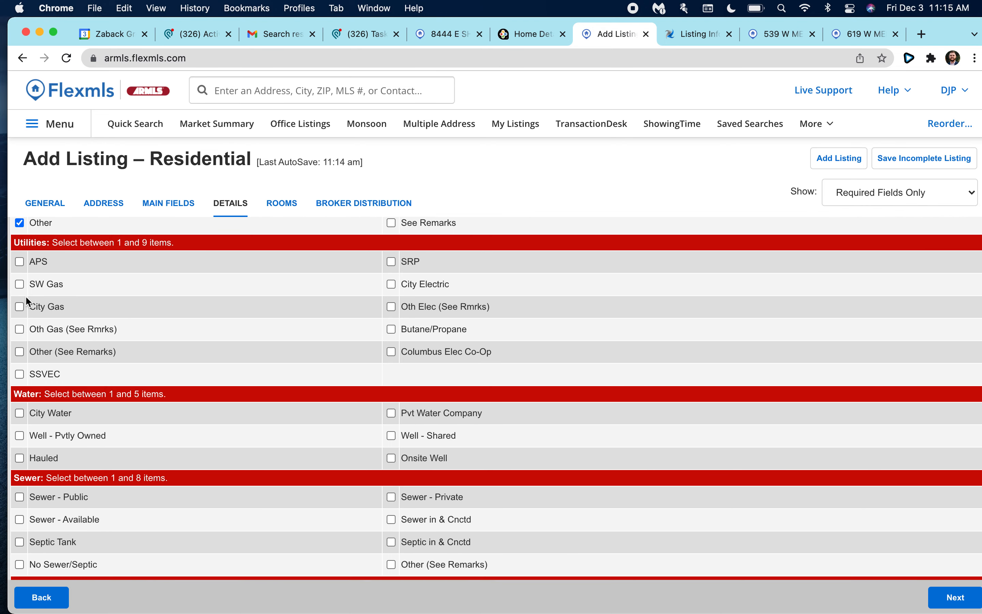
{"action": "scroll", "coordinate": [75, 276], "scroll_direction": "up", "scroll_amount": 1}
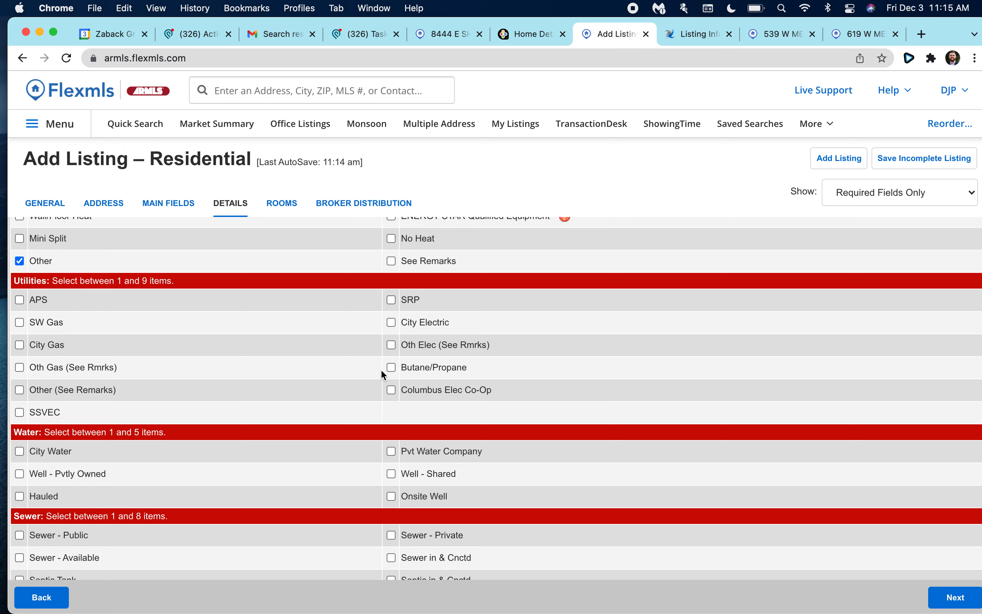
Mark utilities as Other (See Remarks), and check City Water and Sewer - Public.
{"action": "left_click", "coordinate": [20, 390]}
{"action": "scroll", "coordinate": [105, 415], "scroll_direction": "down", "scroll_amount": 3}
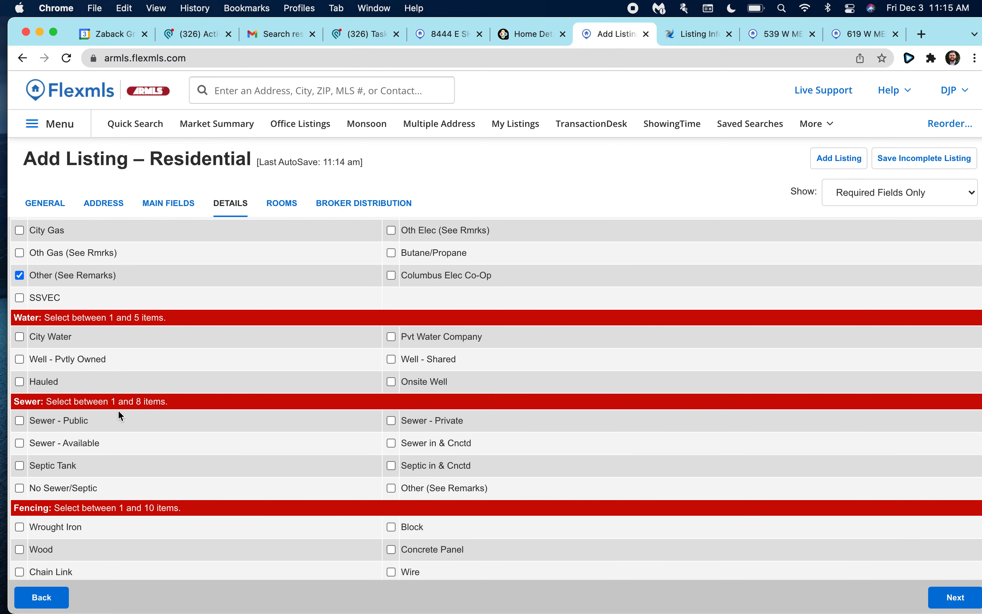
{"action": "scroll", "coordinate": [266, 410], "scroll_direction": "up", "scroll_amount": 3}
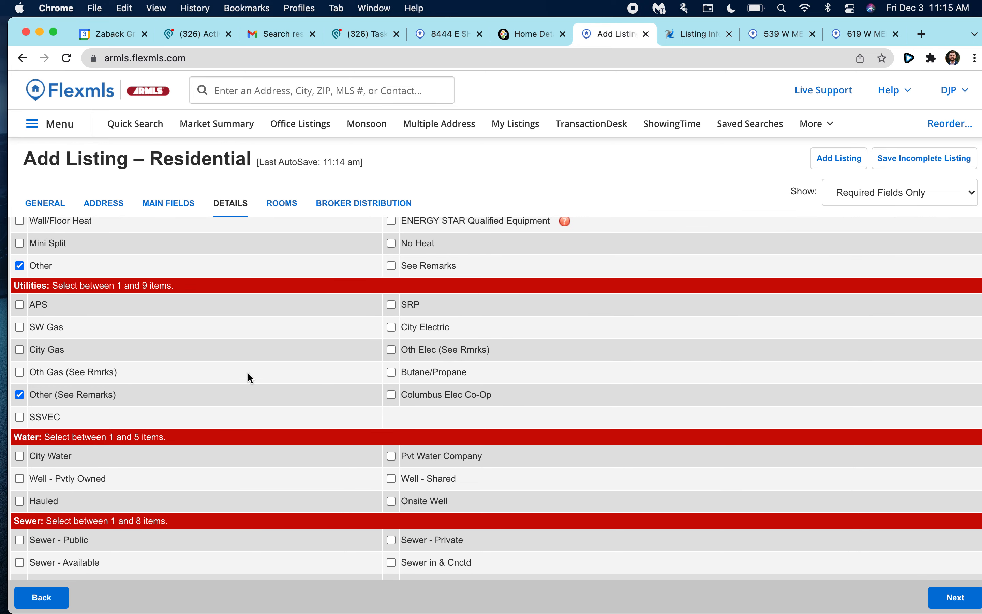
{"action": "scroll", "coordinate": [309, 414], "scroll_direction": "down", "scroll_amount": 3}
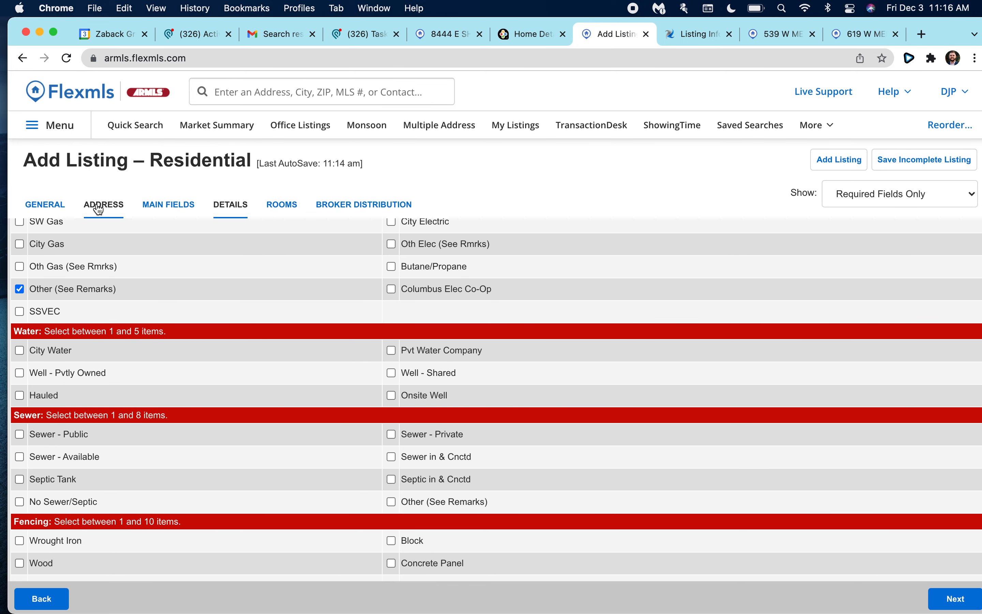
{"action": "scroll", "coordinate": [81, 278], "scroll_direction": "up", "scroll_amount": 2}
{"action": "scroll", "coordinate": [82, 283], "scroll_direction": "down", "scroll_amount": 3}
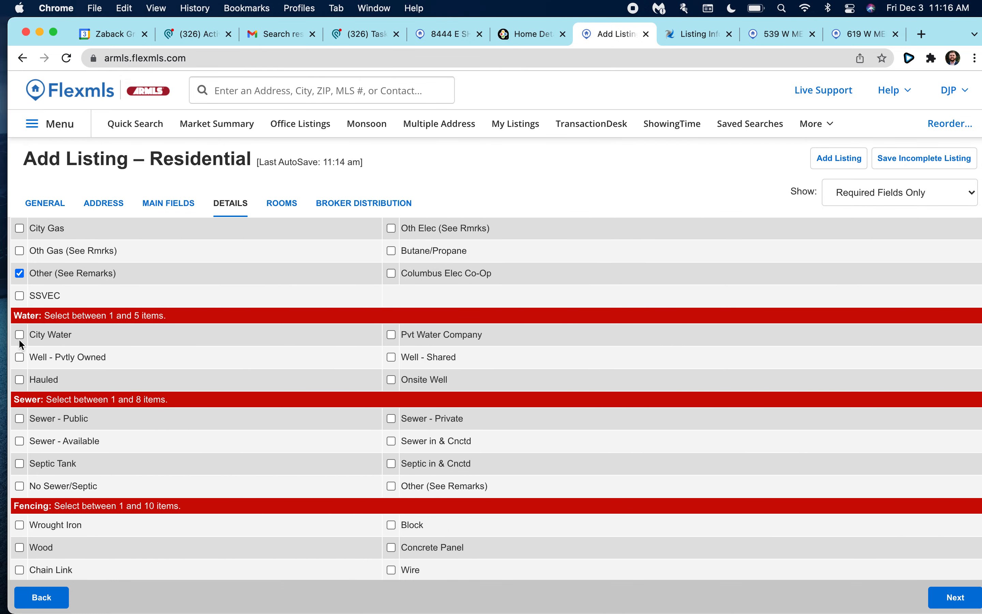
{"action": "left_click", "coordinate": [19, 335]}
{"action": "scroll", "coordinate": [228, 375], "scroll_direction": "down", "scroll_amount": 2}
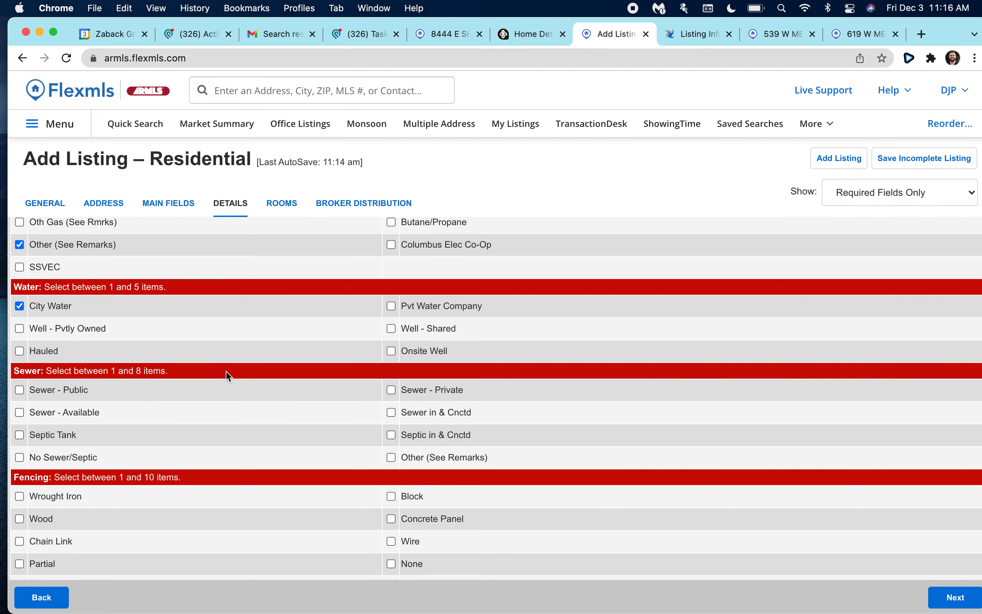
{"action": "scroll", "coordinate": [130, 400], "scroll_direction": "down", "scroll_amount": 2}
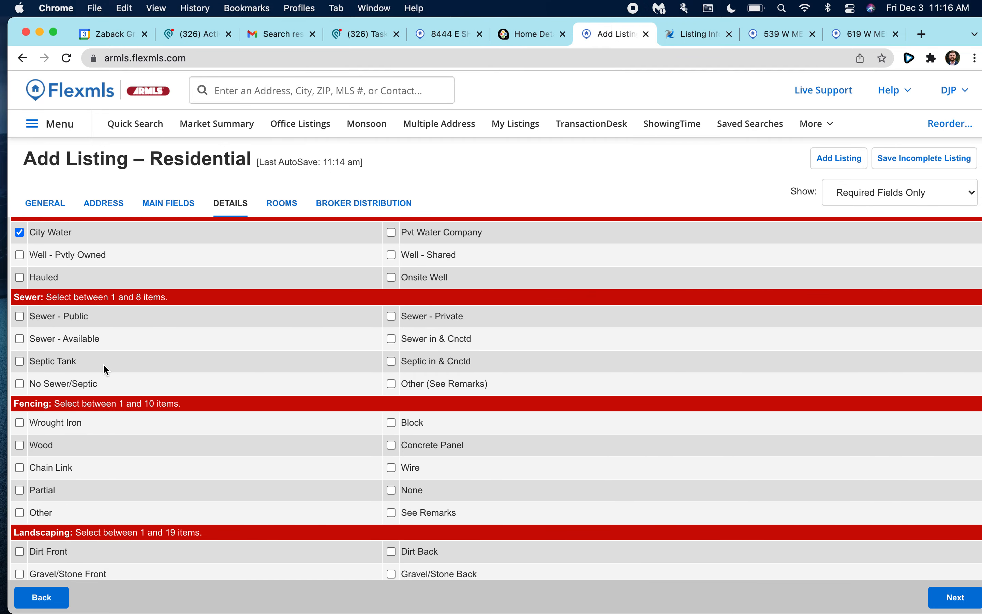
{"action": "scroll", "coordinate": [103, 368], "scroll_direction": "down", "scroll_amount": 1}
{"action": "left_click", "coordinate": [20, 296]}
Add Gravel/Stone back landscaping, plus Grass and Irrigation for both front and back.
{"action": "scroll", "coordinate": [122, 320], "scroll_direction": "down", "scroll_amount": 2}
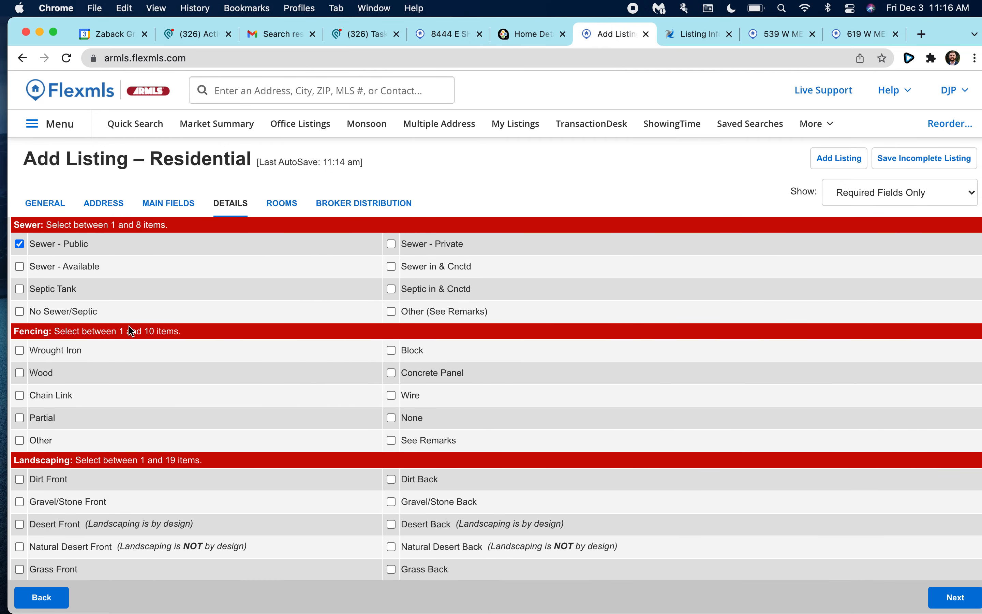
{"action": "scroll", "coordinate": [219, 318], "scroll_direction": "down", "scroll_amount": 3}
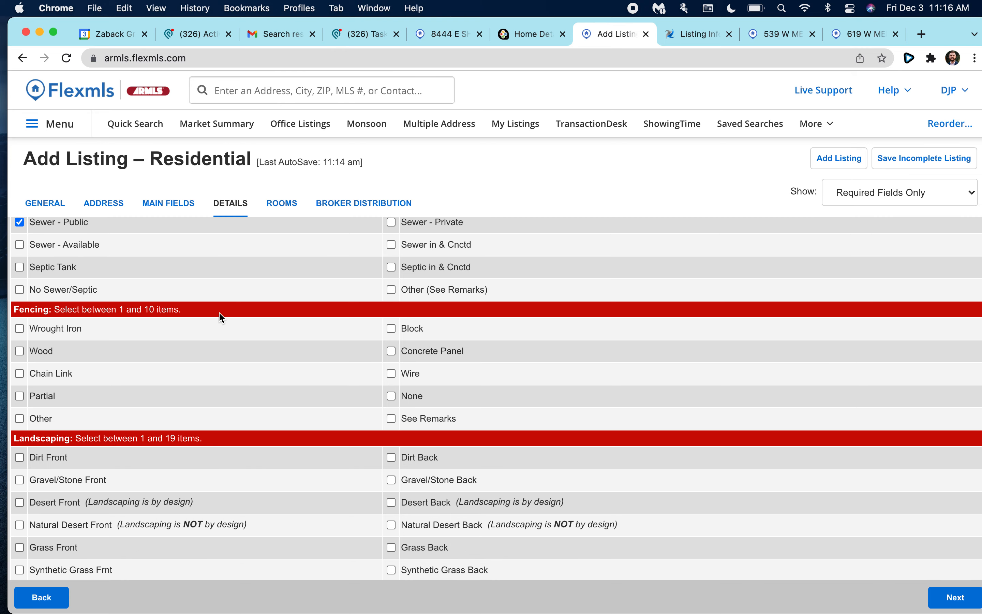
{"action": "scroll", "coordinate": [41, 318], "scroll_direction": "down", "scroll_amount": 2}
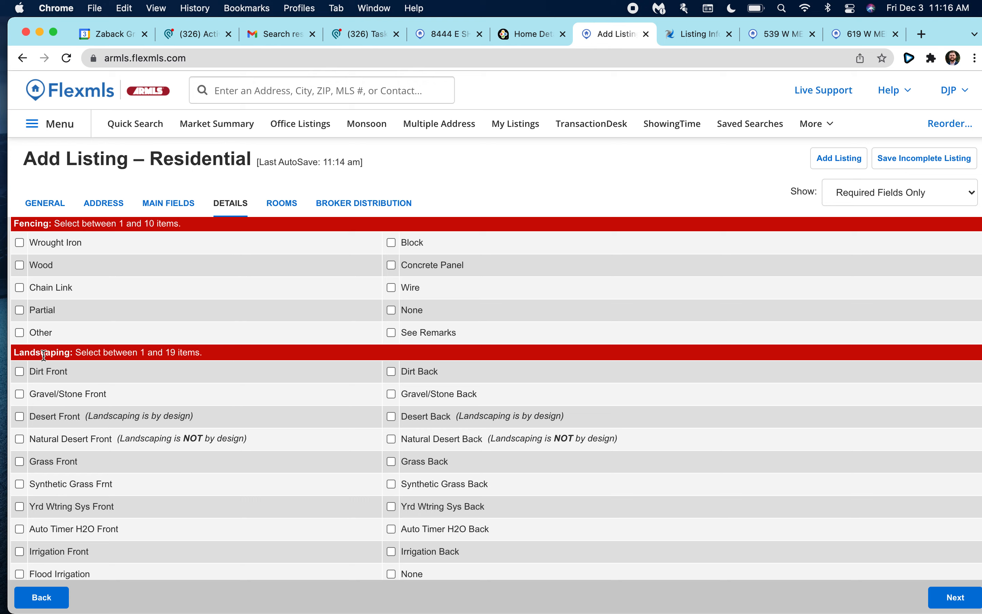
{"action": "scroll", "coordinate": [306, 346], "scroll_direction": "down", "scroll_amount": 4}
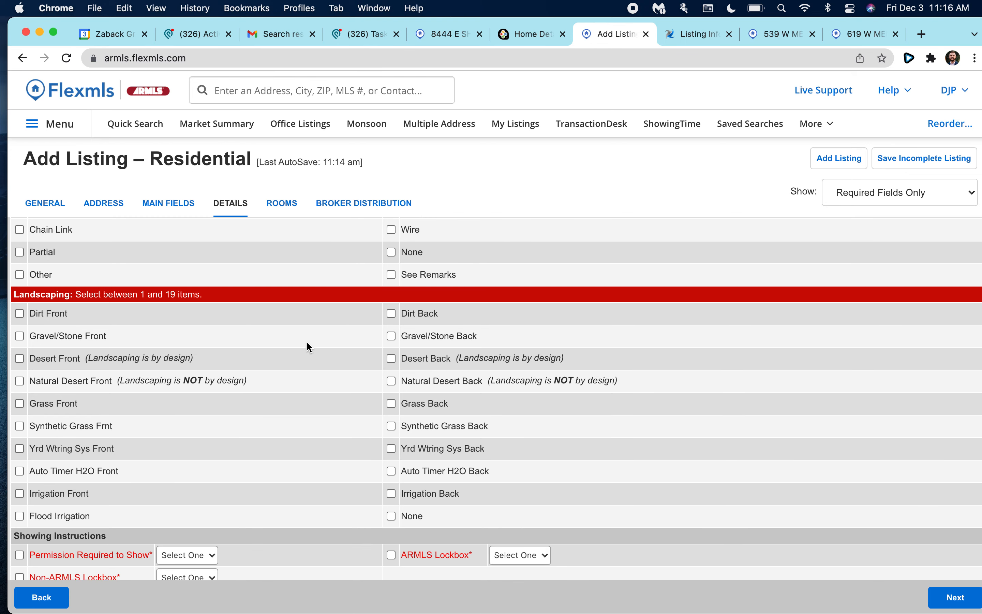
{"action": "scroll", "coordinate": [184, 334], "scroll_direction": "down", "scroll_amount": 2}
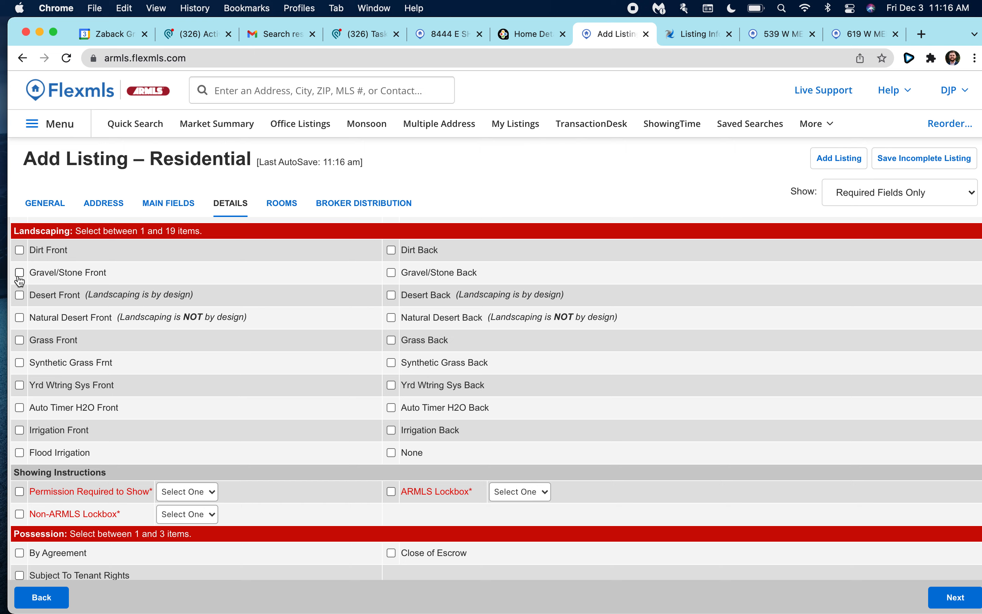
{"action": "left_click", "coordinate": [391, 274]}
{"action": "scroll", "coordinate": [57, 333], "scroll_direction": "down", "scroll_amount": 2}
{"action": "left_click", "coordinate": [20, 300]}
{"action": "left_click", "coordinate": [392, 300]}
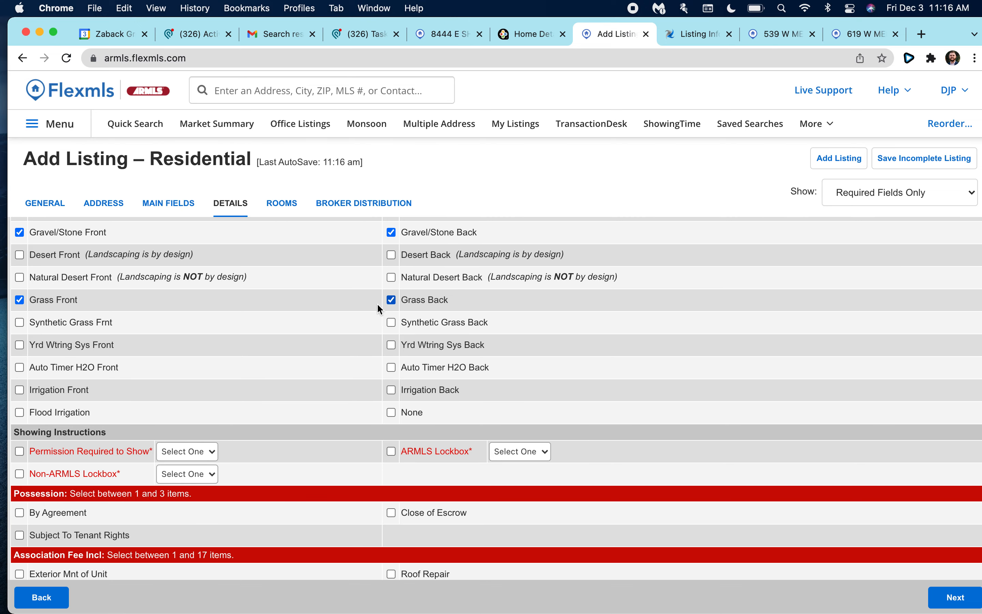
{"action": "scroll", "coordinate": [274, 335], "scroll_direction": "down", "scroll_amount": 3}
{"action": "left_click", "coordinate": [20, 326]}
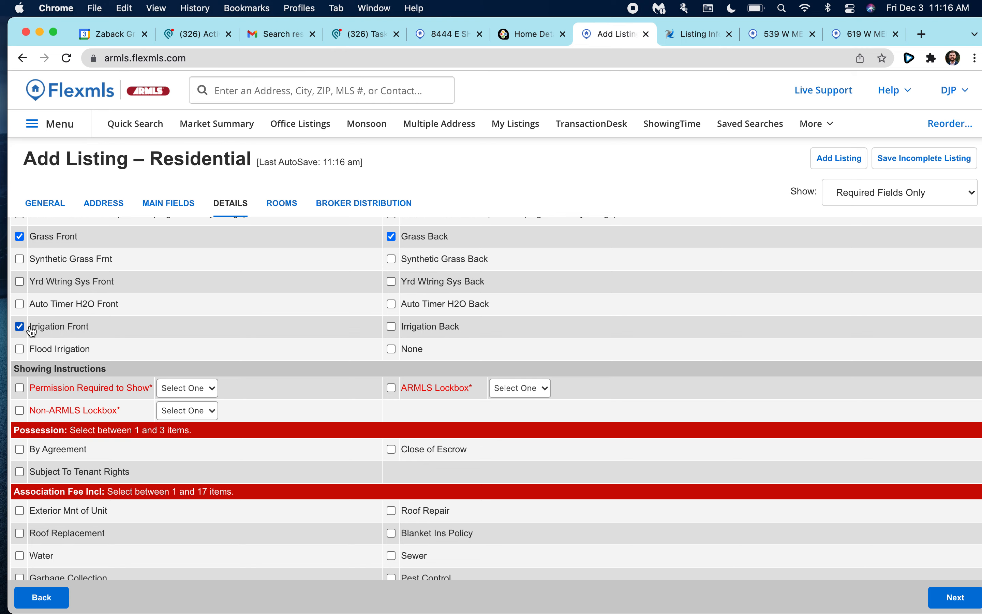
{"action": "left_click", "coordinate": [391, 326]}
{"action": "scroll", "coordinate": [274, 369], "scroll_direction": "down", "scroll_amount": 4}
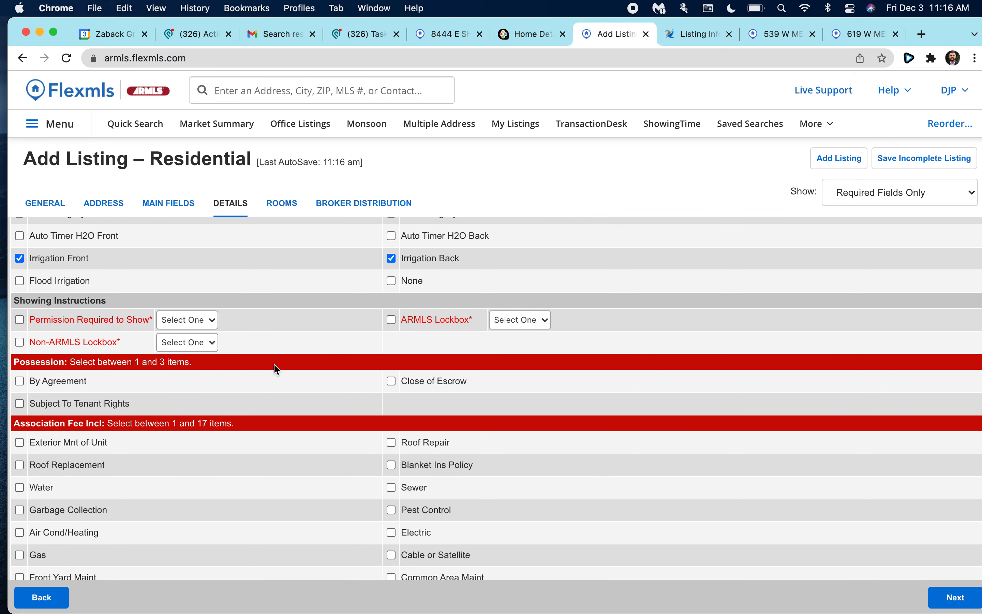
Require permission to show and schedule showings via ShowingTime, Text, Phone or Email.
{"action": "left_click", "coordinate": [186, 299]}
{"action": "left_click", "coordinate": [184, 318]}
{"action": "left_click", "coordinate": [90, 304]}
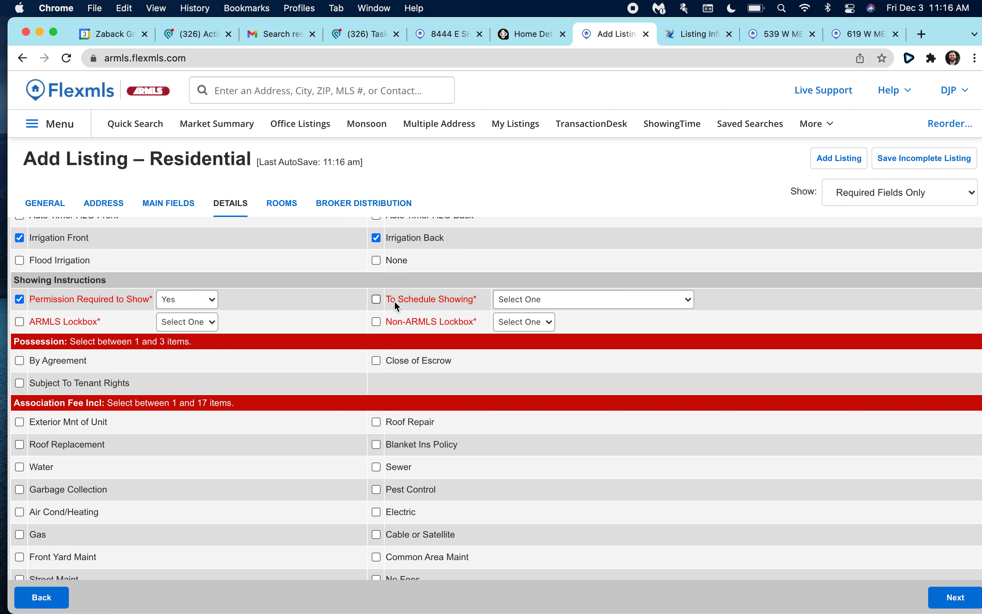
{"action": "left_click", "coordinate": [560, 300]}
{"action": "left_click", "coordinate": [561, 315]}
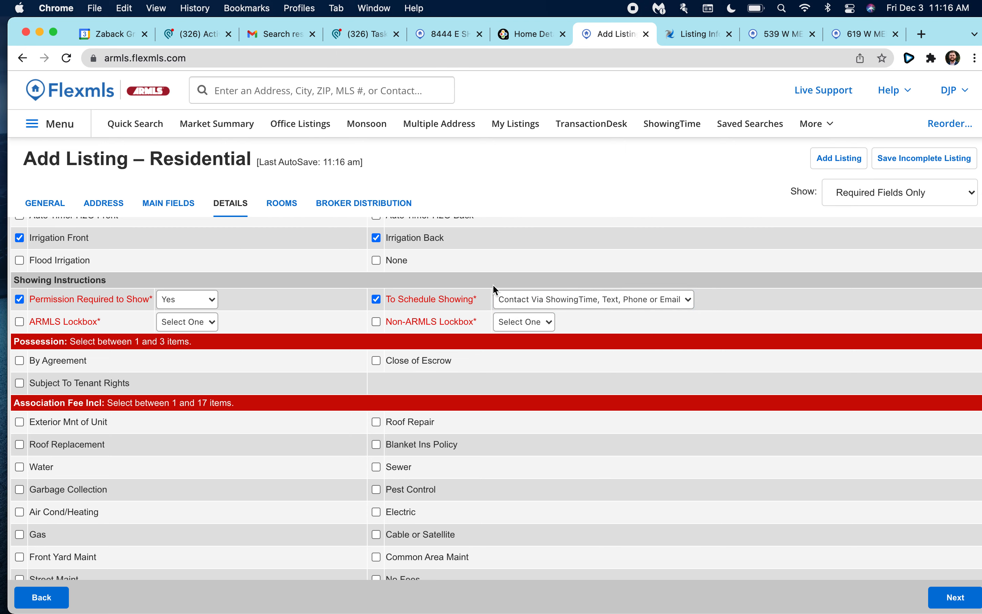
Set ARMLS Lockbox to Yes and Non-ARMLS Lockbox to No.
{"action": "left_click", "coordinate": [183, 325]}
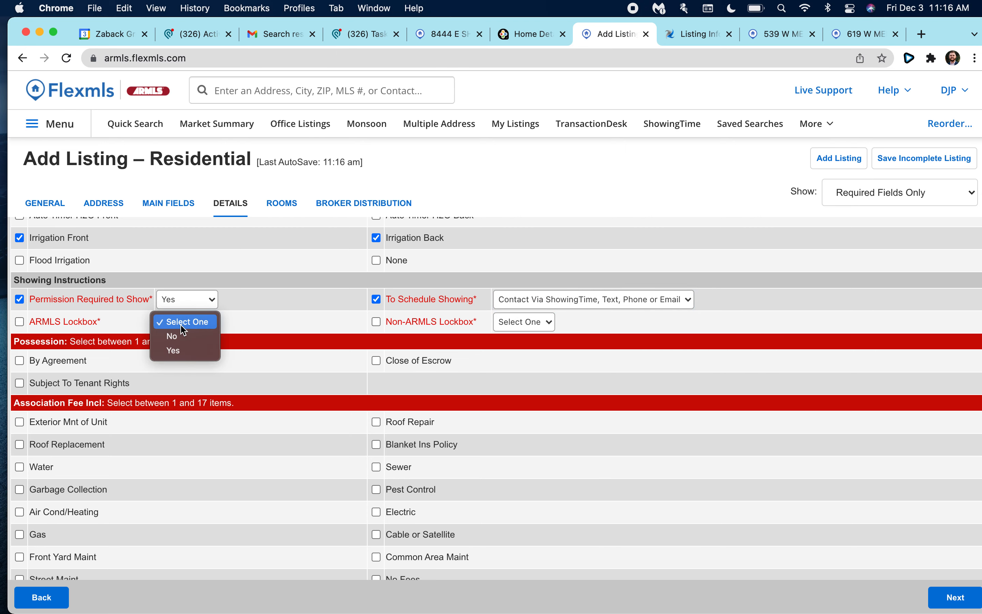
{"action": "left_click", "coordinate": [174, 350]}
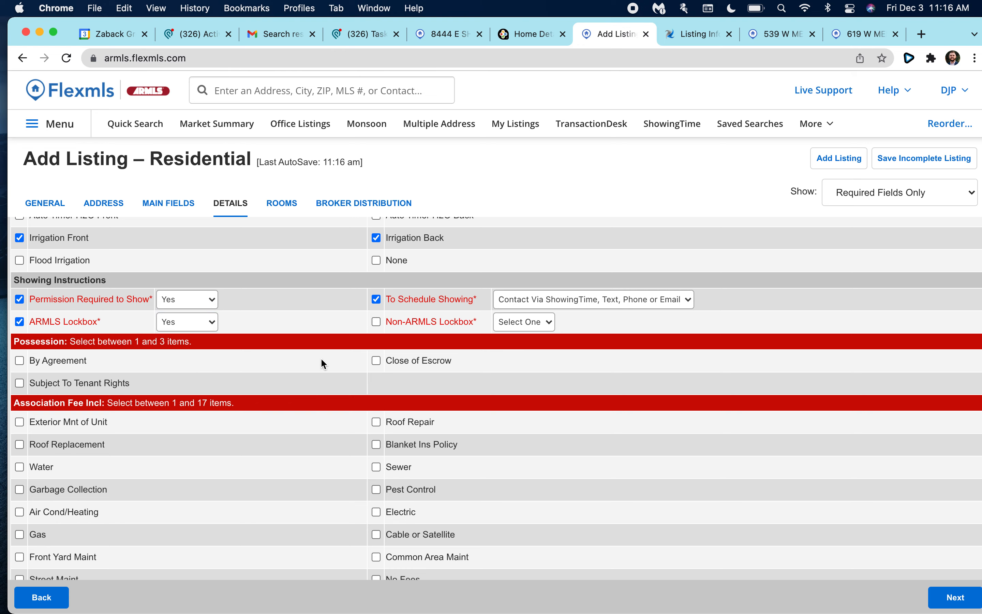
{"action": "left_click", "coordinate": [507, 328]}
{"action": "left_click", "coordinate": [508, 333]}
{"action": "scroll", "coordinate": [517, 338], "scroll_direction": "down", "scroll_amount": 5}
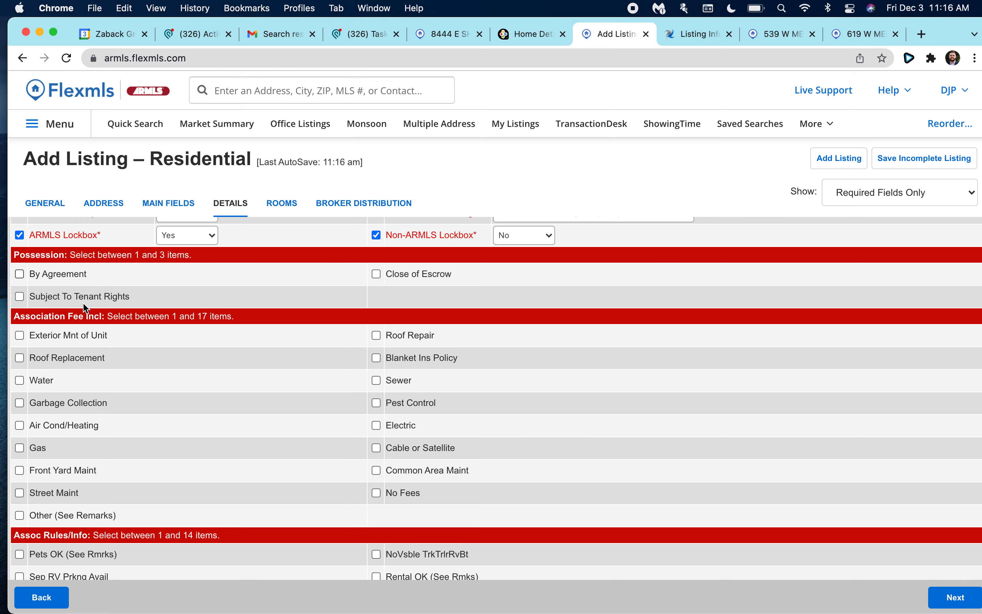
Set possession to Close of Escrow, No Fees, association Not Managed, and rules None.
{"action": "left_click", "coordinate": [377, 274]}
{"action": "scroll", "coordinate": [380, 325], "scroll_direction": "down", "scroll_amount": 3}
{"action": "scroll", "coordinate": [128, 291], "scroll_direction": "up", "scroll_amount": 3}
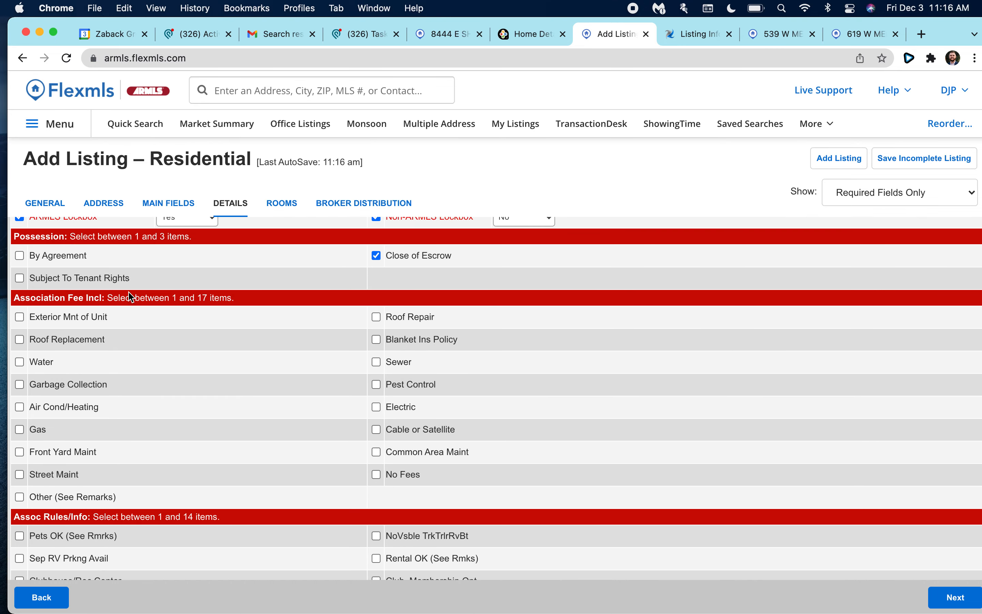
{"action": "scroll", "coordinate": [245, 427], "scroll_direction": "down", "scroll_amount": 1}
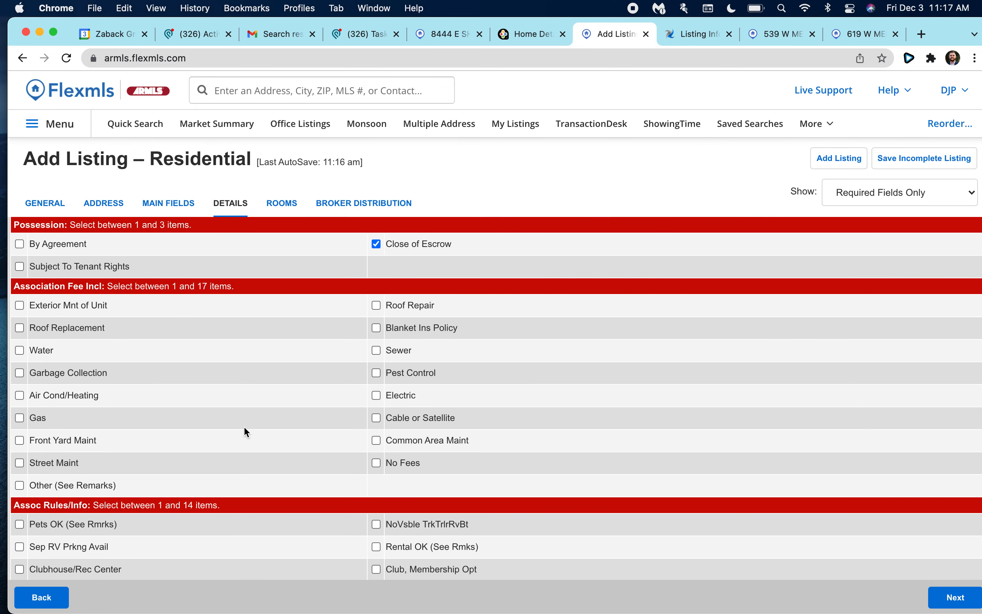
{"action": "left_click", "coordinate": [376, 463]}
{"action": "scroll", "coordinate": [287, 382], "scroll_direction": "down", "scroll_amount": 6}
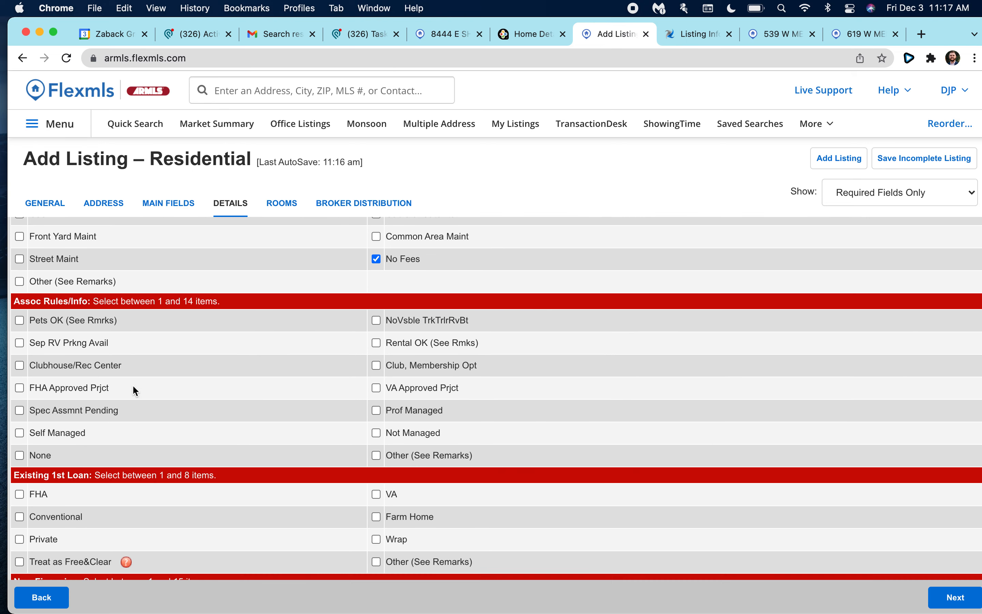
{"action": "scroll", "coordinate": [75, 374], "scroll_direction": "down", "scroll_amount": 1}
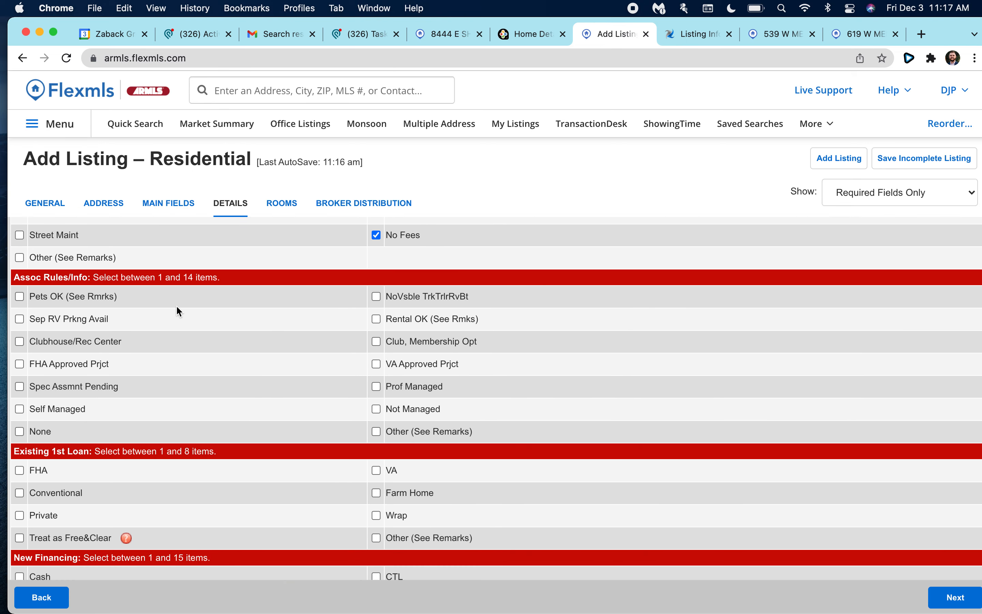
{"action": "left_click", "coordinate": [376, 409]}
{"action": "left_click", "coordinate": [19, 432]}
{"action": "scroll", "coordinate": [235, 480], "scroll_direction": "down", "scroll_amount": 5}
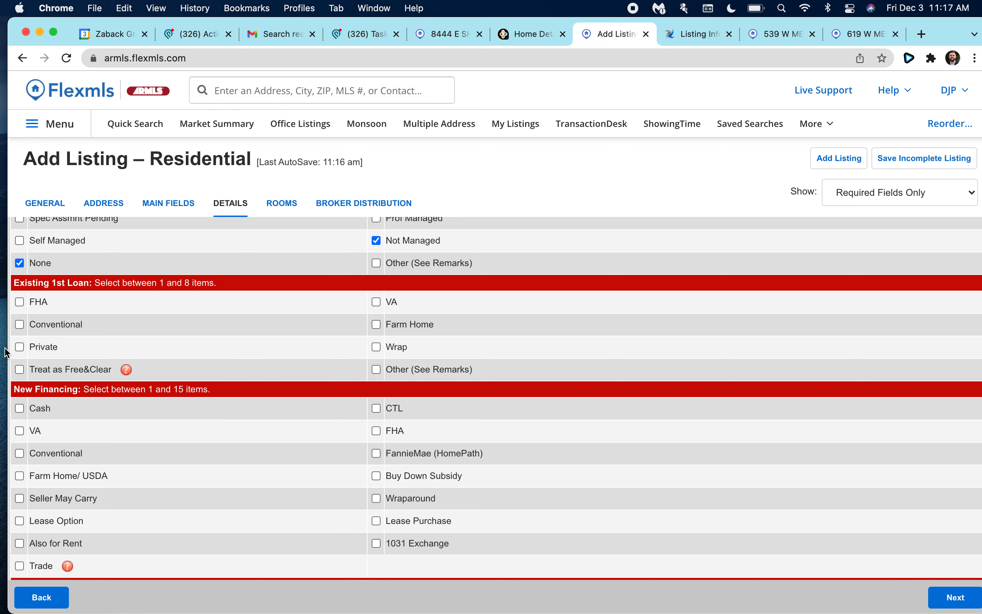
Mark the existing 1st loan Treat as Free&Clear, removing the mistaken Conventional check.
{"action": "left_click", "coordinate": [19, 369]}
{"action": "scroll", "coordinate": [156, 376], "scroll_direction": "down", "scroll_amount": 1}
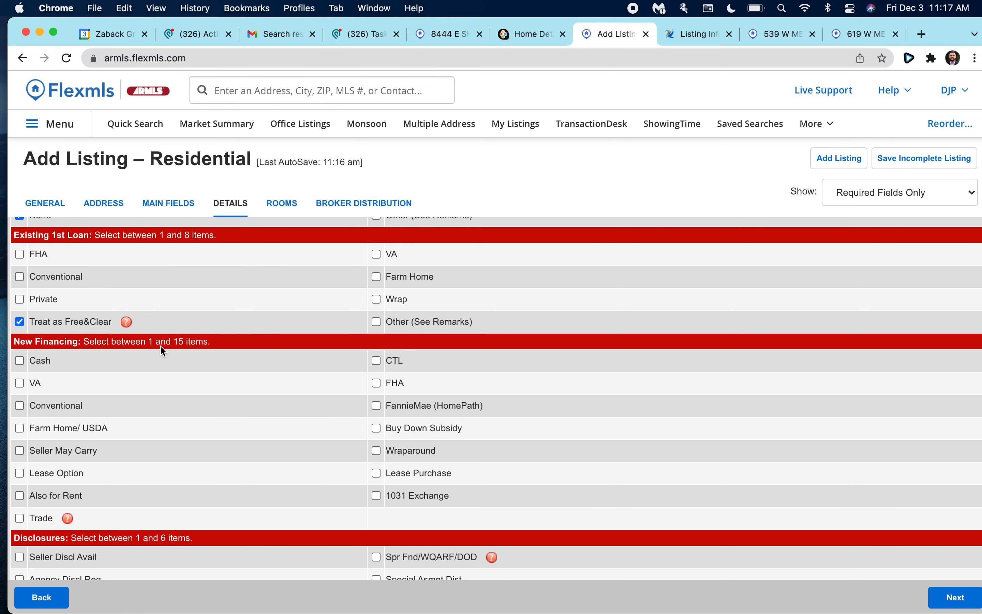
{"action": "scroll", "coordinate": [162, 352], "scroll_direction": "down", "scroll_amount": 1}
{"action": "left_click", "coordinate": [20, 244]}
{"action": "scroll", "coordinate": [101, 312], "scroll_direction": "up", "scroll_amount": 2}
{"action": "scroll", "coordinate": [101, 311], "scroll_direction": "down", "scroll_amount": 2}
{"action": "scroll", "coordinate": [102, 312], "scroll_direction": "up", "scroll_amount": 2}
{"action": "left_click", "coordinate": [19, 297]}
{"action": "scroll", "coordinate": [93, 337], "scroll_direction": "down", "scroll_amount": 2}
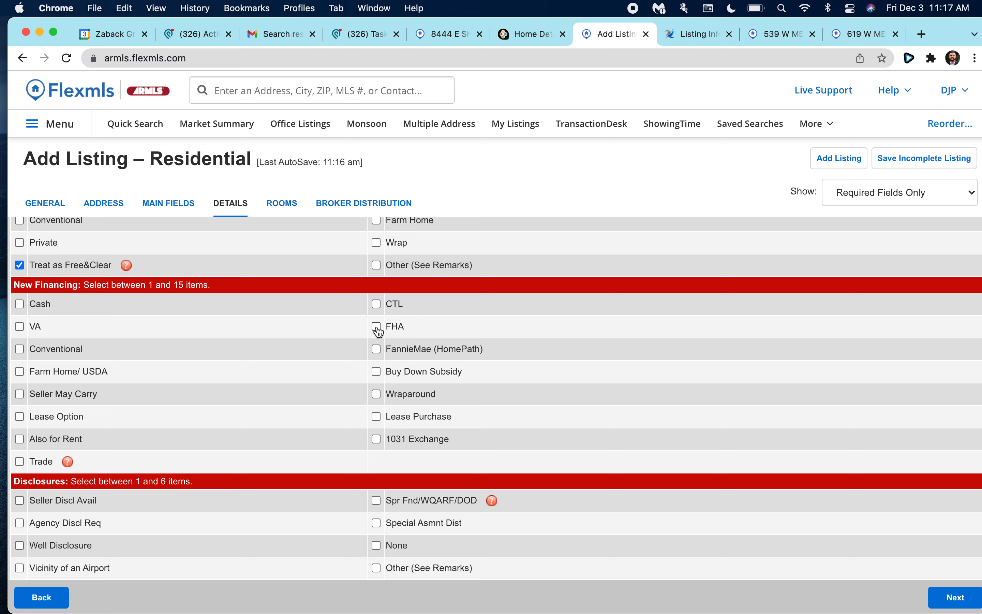
Accept Cash, Conventional and VA under New Financing.
{"action": "left_click", "coordinate": [19, 303]}
{"action": "left_click", "coordinate": [20, 348]}
{"action": "left_click", "coordinate": [23, 329]}
Review the disclosure fields and advance to the Rooms section.
{"action": "scroll", "coordinate": [397, 431], "scroll_direction": "down", "scroll_amount": 1}
{"action": "scroll", "coordinate": [175, 404], "scroll_direction": "up", "scroll_amount": 1}
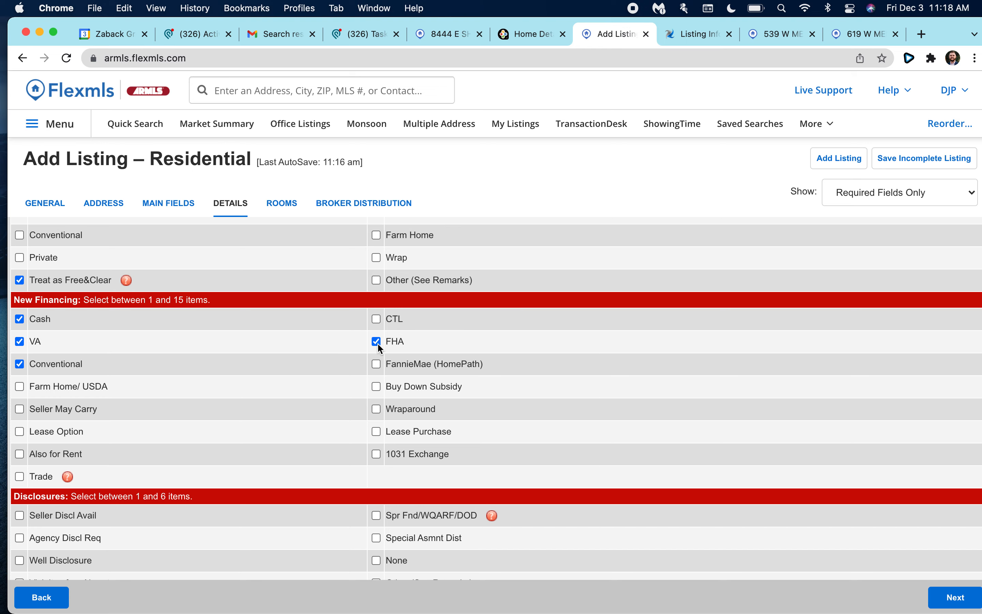
{"action": "scroll", "coordinate": [222, 373], "scroll_direction": "down", "scroll_amount": 1}
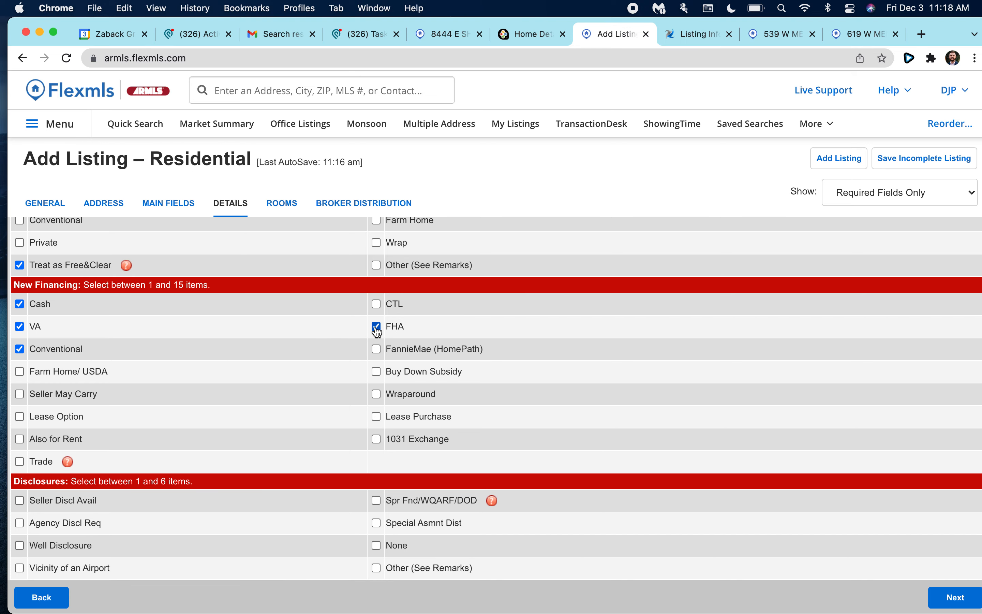
{"action": "scroll", "coordinate": [298, 328], "scroll_direction": "down", "scroll_amount": 1}
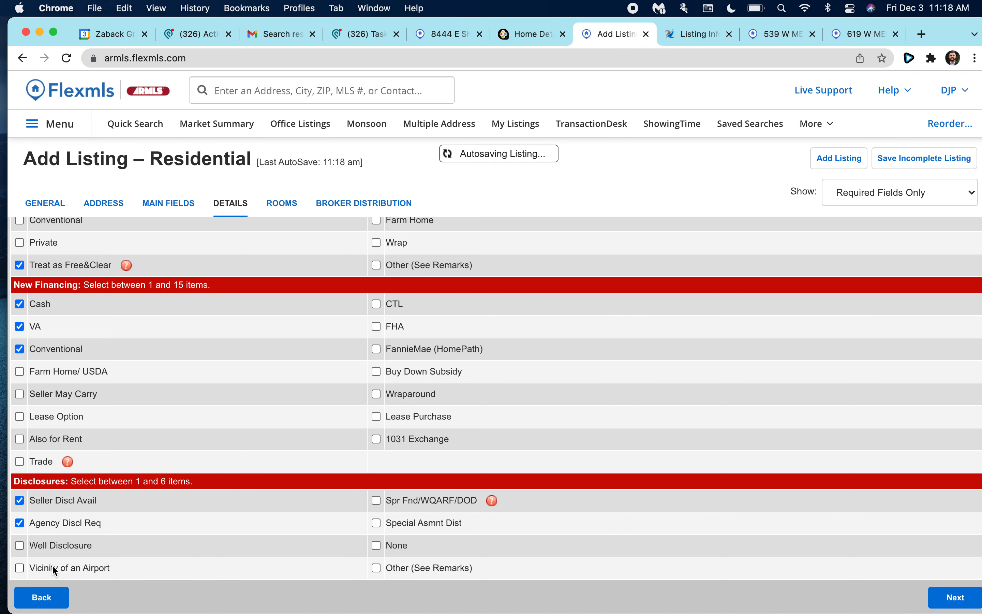
{"action": "scroll", "coordinate": [409, 548], "scroll_direction": "up", "scroll_amount": 1}
{"action": "scroll", "coordinate": [409, 552], "scroll_direction": "down", "scroll_amount": 1}
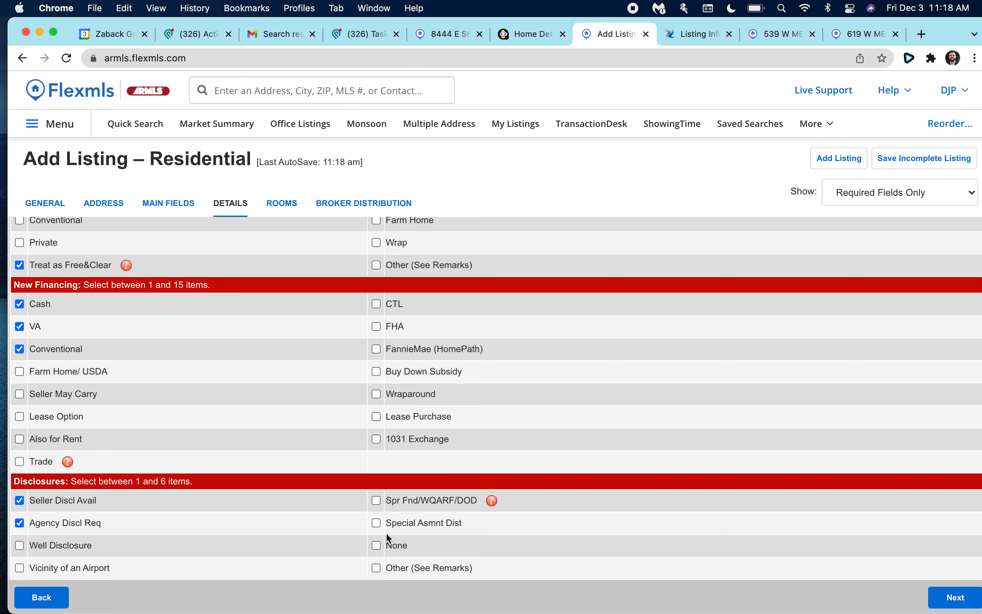
{"action": "left_click", "coordinate": [950, 599]}
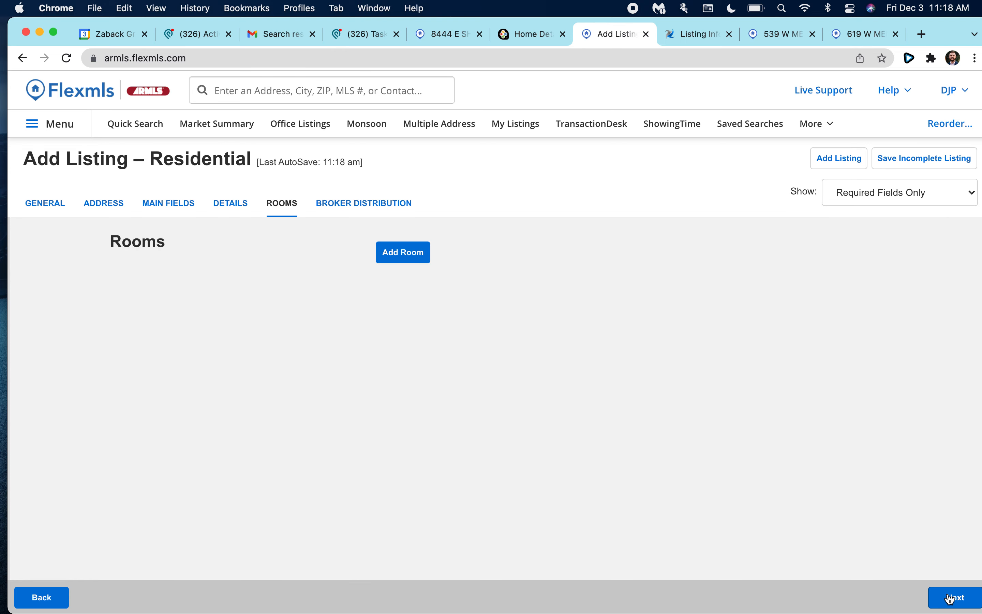
Skip Rooms and Broker Distribution unchanged to reach General Listing Information.
{"action": "left_click", "coordinate": [970, 597]}
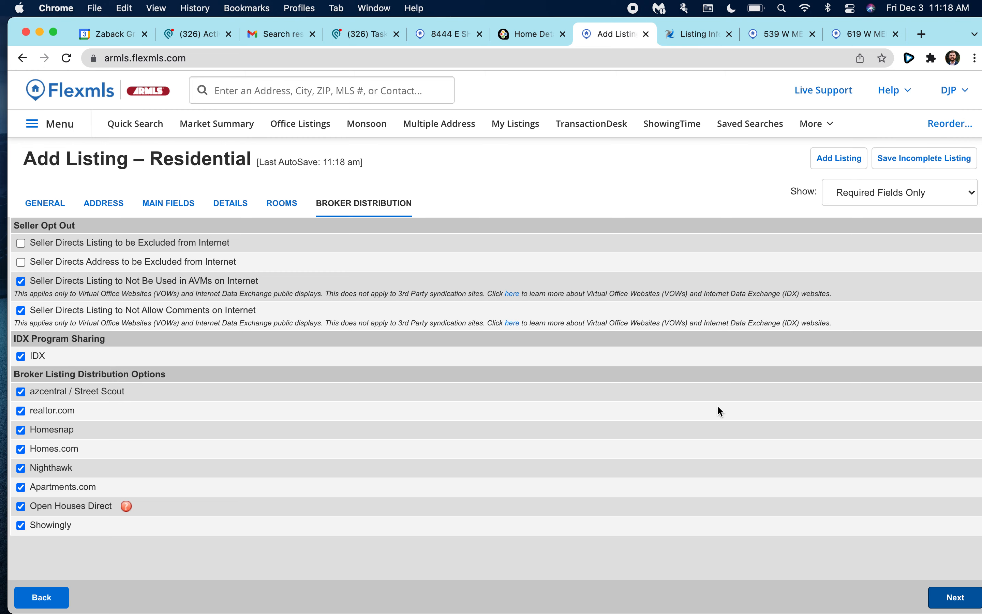
{"action": "left_click", "coordinate": [963, 597]}
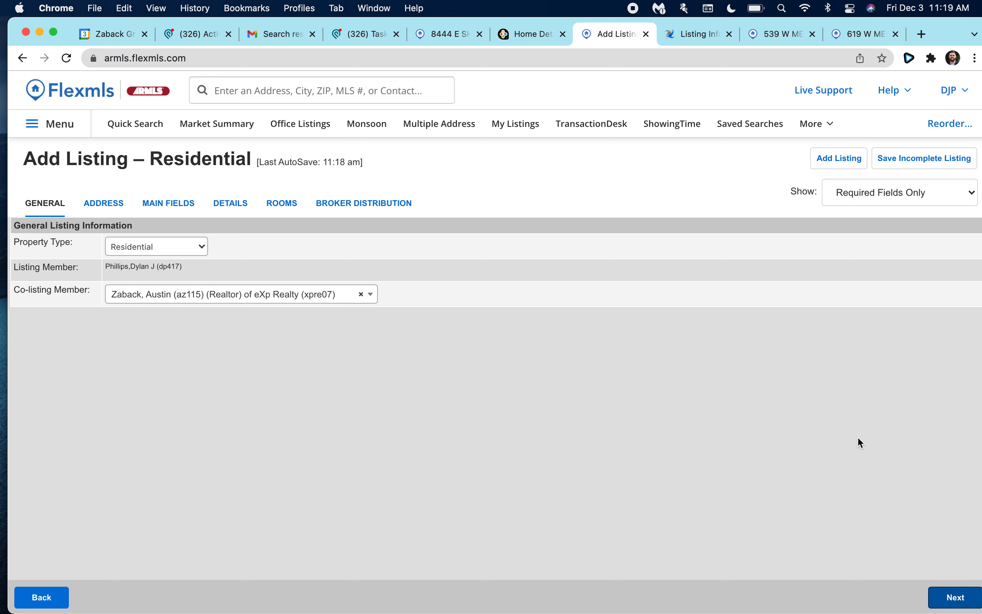
Resolve the missing-field error by setting Horses to N.
{"action": "left_click", "coordinate": [837, 162]}
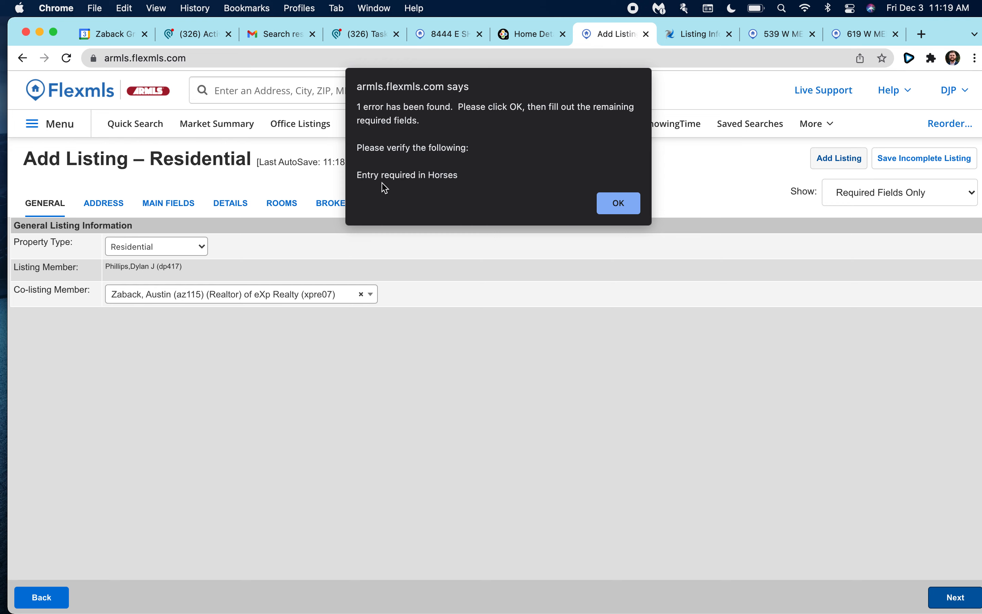
{"action": "left_click", "coordinate": [616, 215]}
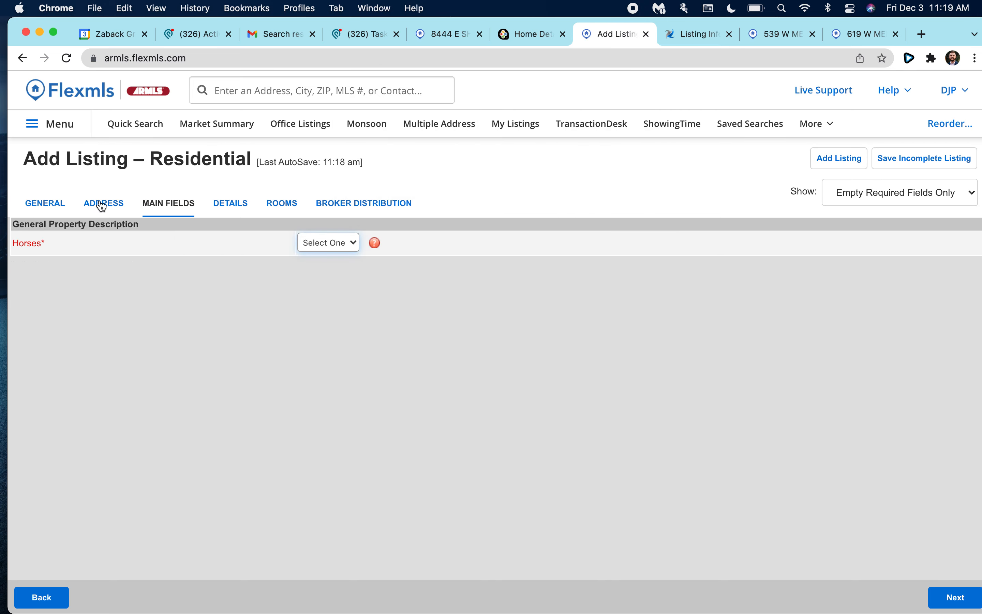
{"action": "left_click", "coordinate": [325, 243]}
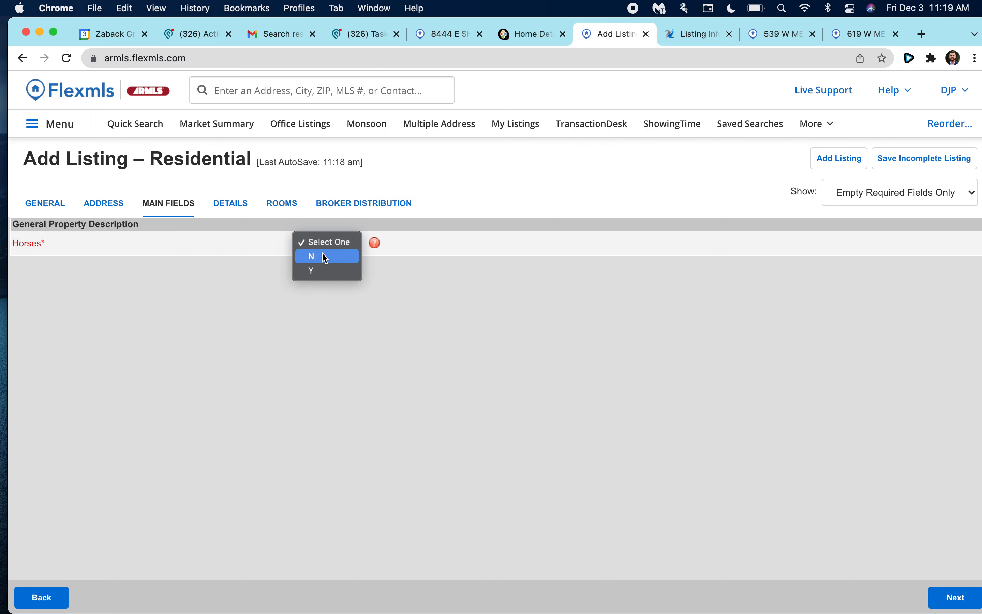
{"action": "left_click", "coordinate": [325, 256]}
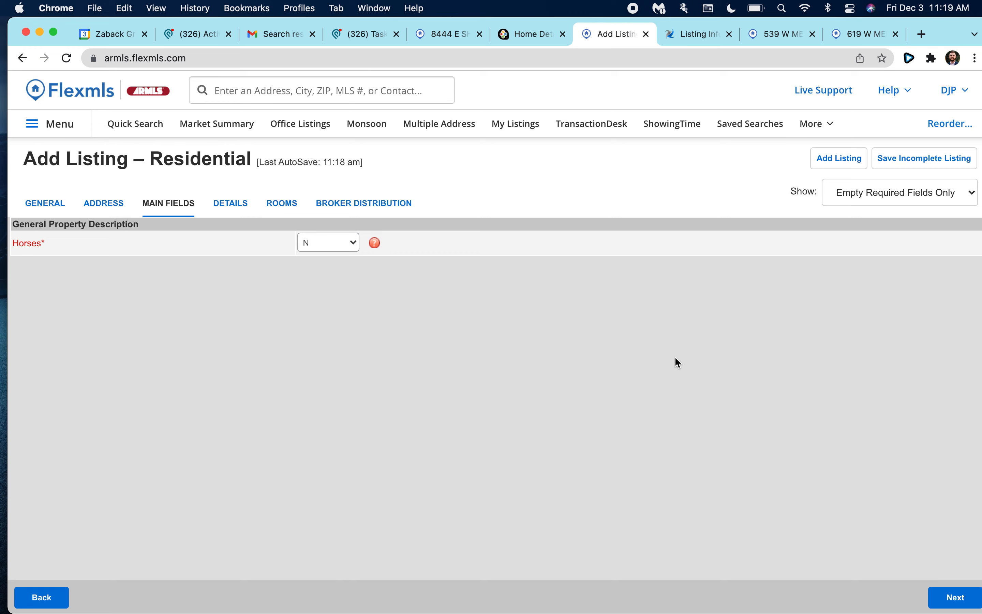
{"action": "left_click", "coordinate": [939, 600]}
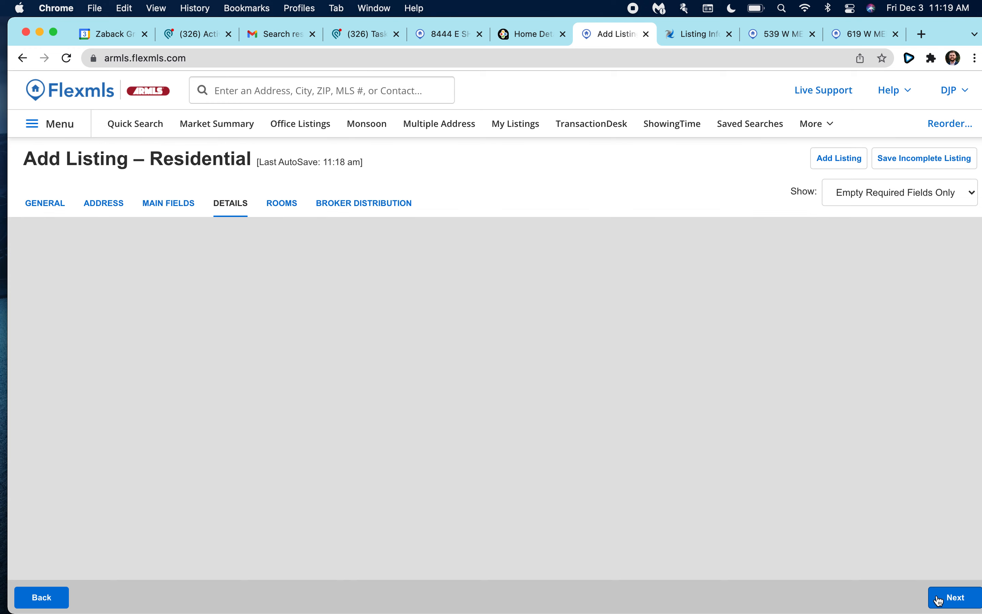
Attempt to submit the listing twice, hitting the invalid List Date and On Market Date warning.
{"action": "left_click", "coordinate": [846, 158]}
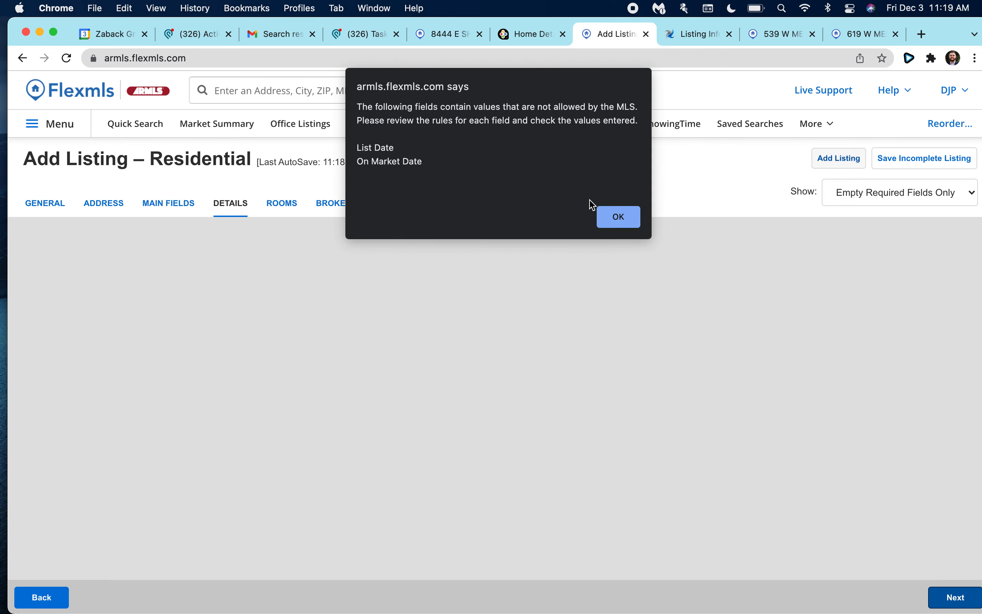
{"action": "left_click", "coordinate": [617, 218]}
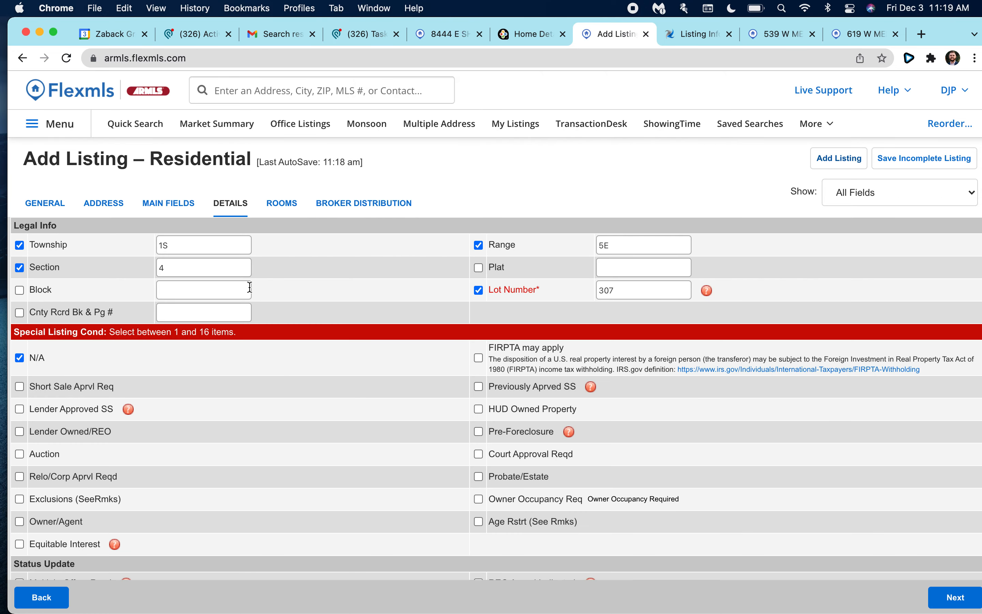
{"action": "scroll", "coordinate": [160, 301], "scroll_direction": "down", "scroll_amount": 10}
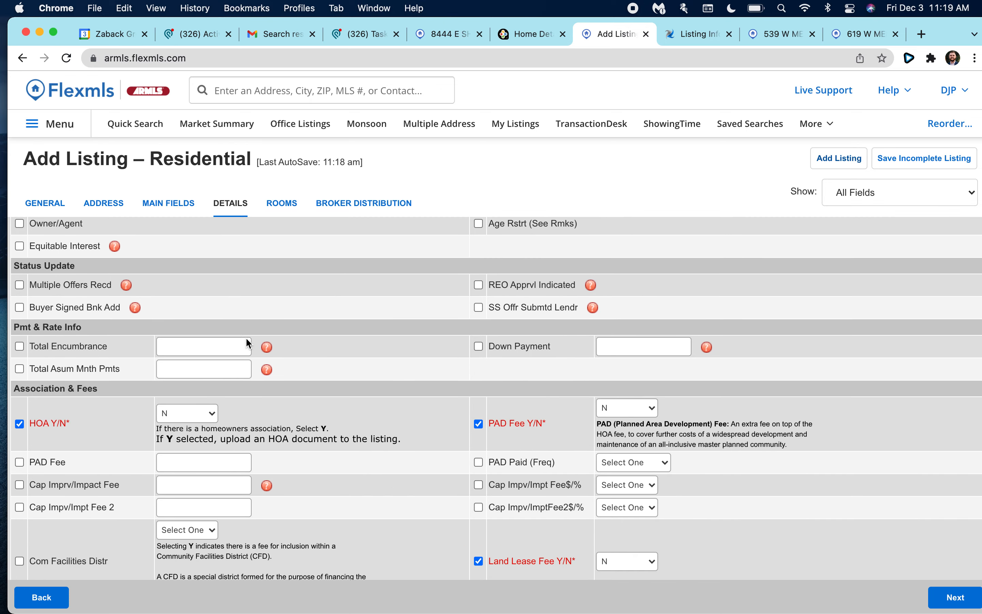
{"action": "scroll", "coordinate": [248, 343], "scroll_direction": "down", "scroll_amount": 15}
{"action": "scroll", "coordinate": [248, 343], "scroll_direction": "up", "scroll_amount": 20}
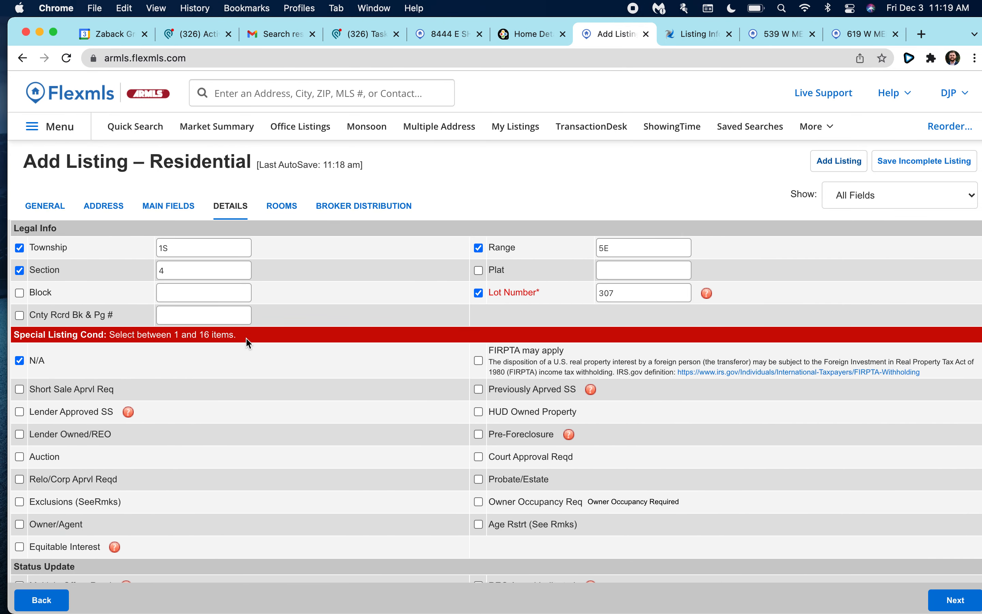
{"action": "left_click", "coordinate": [840, 158]}
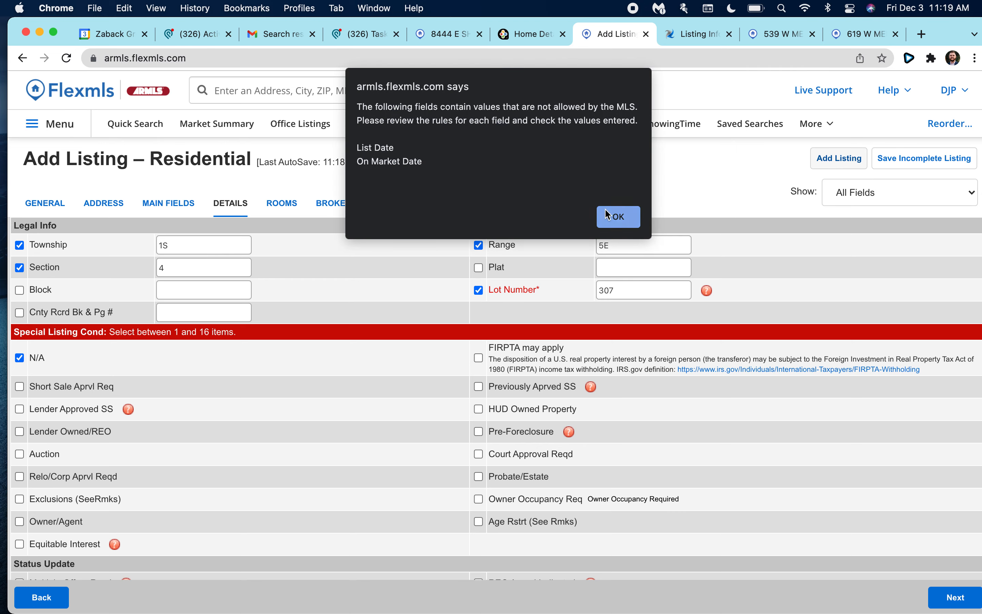
{"action": "left_click", "coordinate": [607, 215]}
Set List Date to November 3, 2021 and On Market Date to December 10, 2021.
{"action": "left_click", "coordinate": [169, 215]}
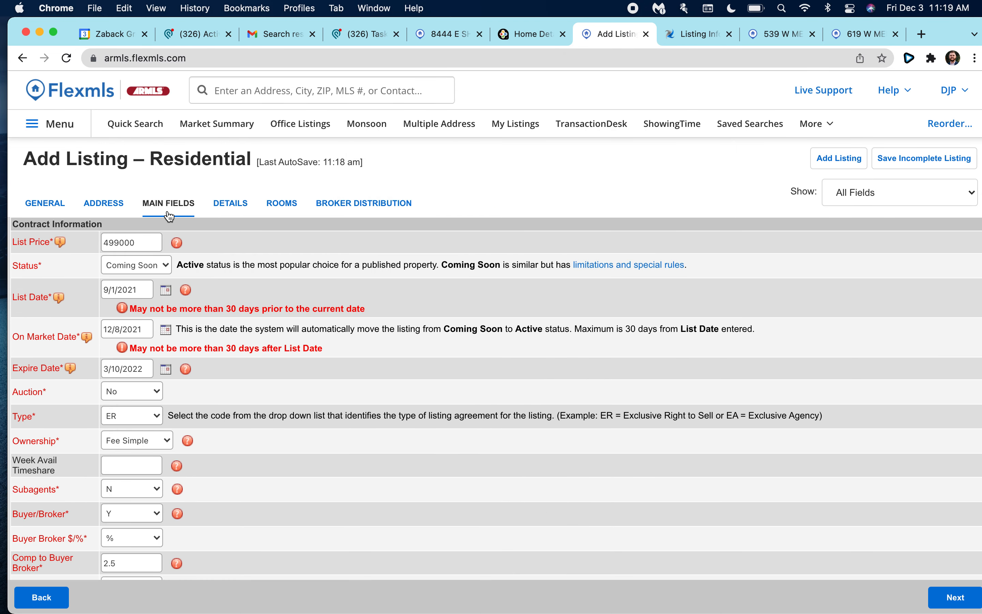
{"action": "scroll", "coordinate": [126, 285], "scroll_direction": "down", "scroll_amount": 1}
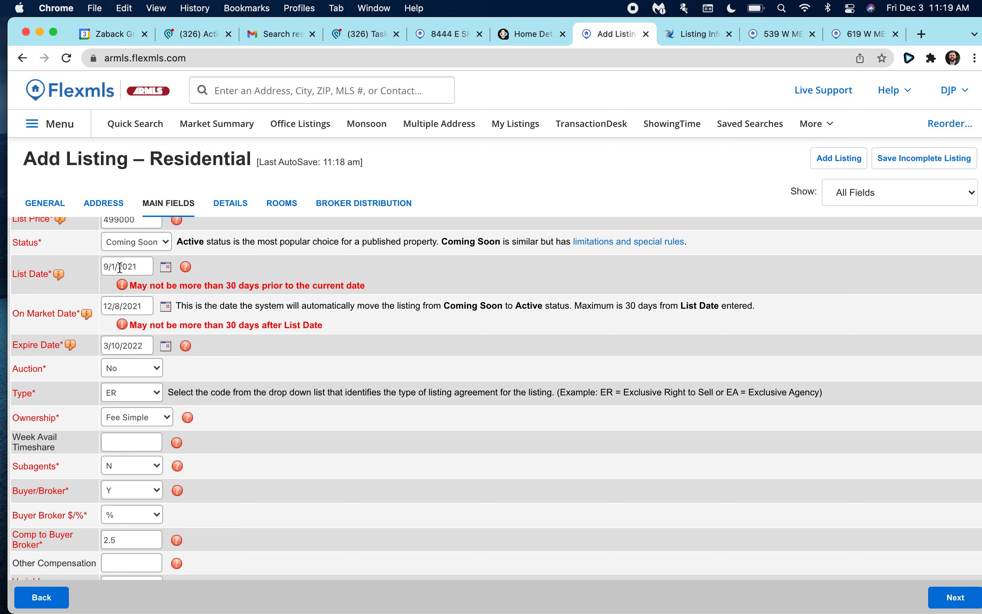
{"action": "left_click", "coordinate": [166, 267]}
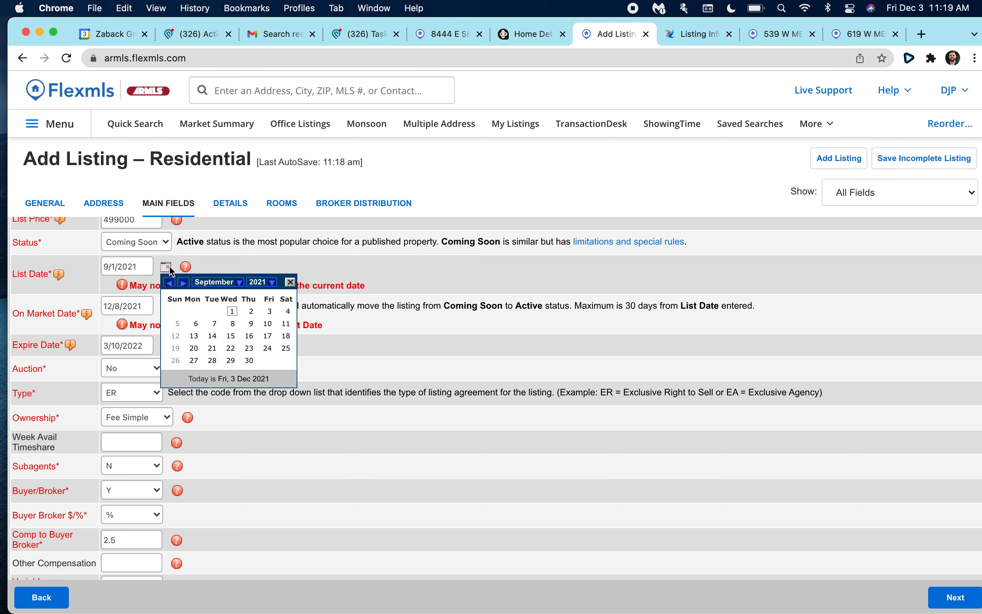
{"action": "left_click", "coordinate": [184, 283]}
{"action": "left_click", "coordinate": [184, 283]}
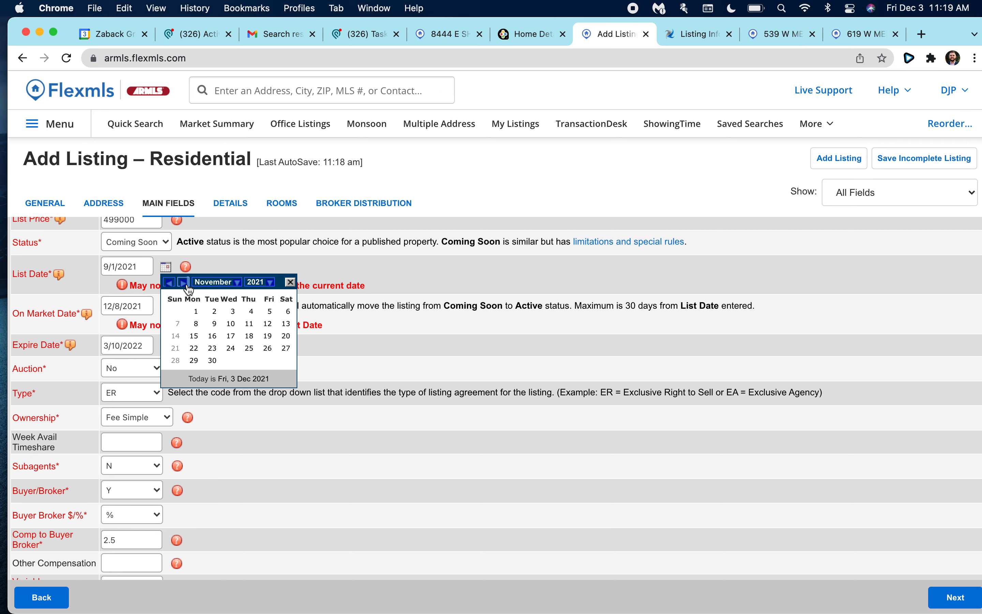
{"action": "left_click", "coordinate": [234, 313]}
{"action": "scroll", "coordinate": [171, 301], "scroll_direction": "down", "scroll_amount": 1}
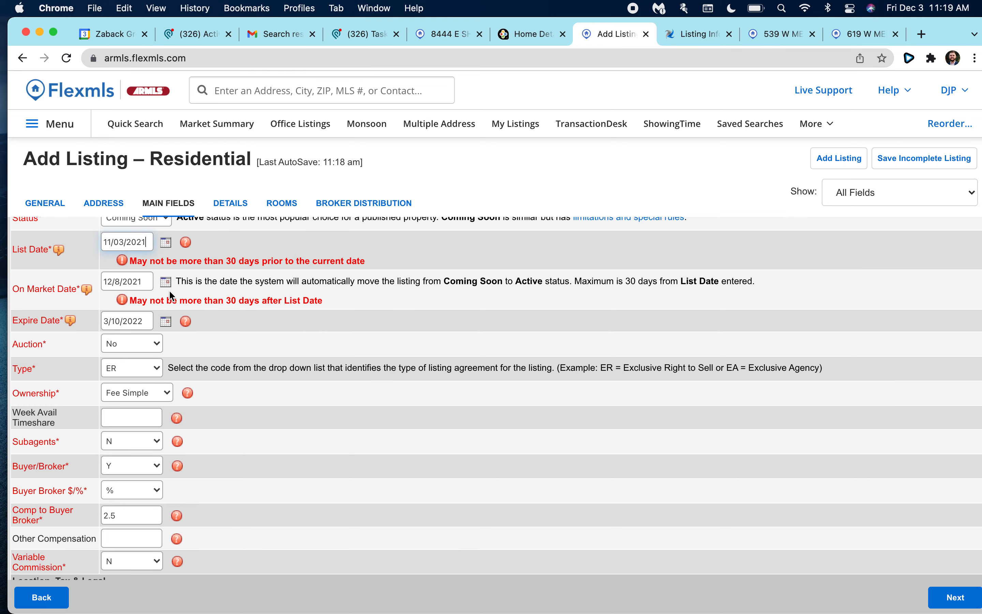
{"action": "left_click", "coordinate": [138, 284]}
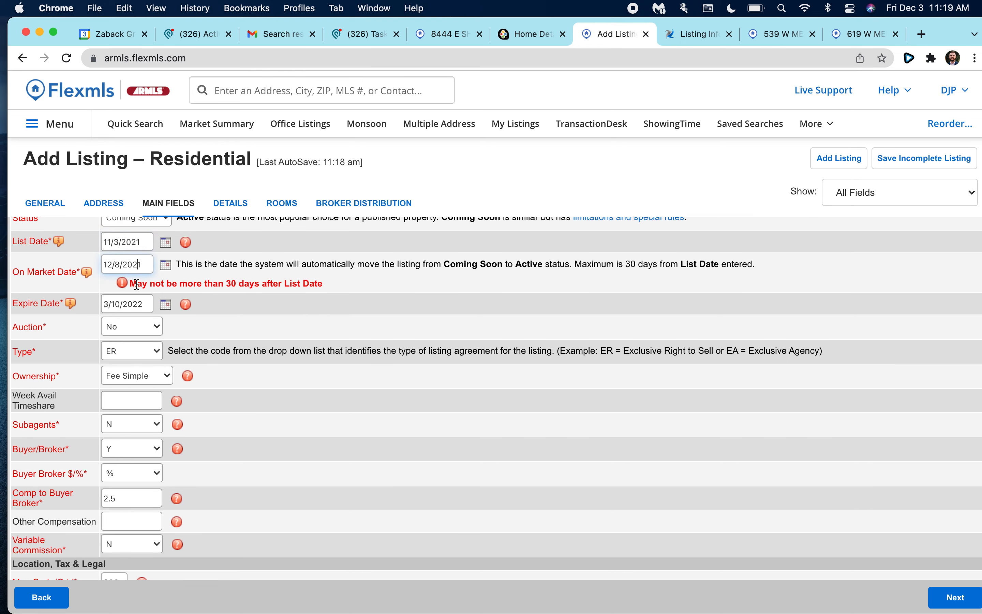
{"action": "left_click", "coordinate": [166, 264]}
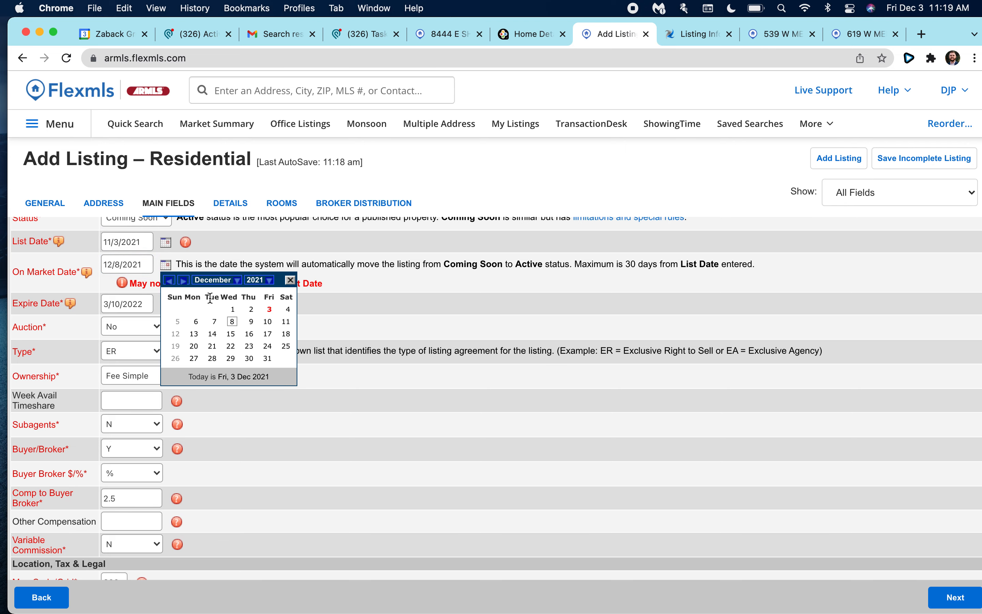
{"action": "left_click", "coordinate": [233, 321]}
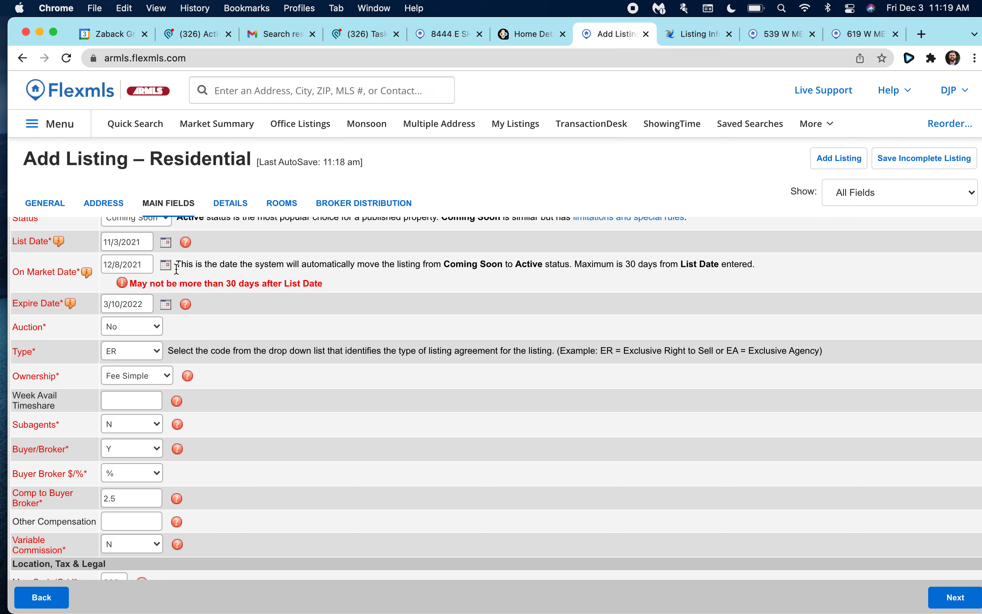
{"action": "left_click", "coordinate": [167, 264]}
{"action": "left_click", "coordinate": [269, 326]}
After the date warning, change List Date to 11/10/2021 and submit the listing.
{"action": "left_click", "coordinate": [842, 160]}
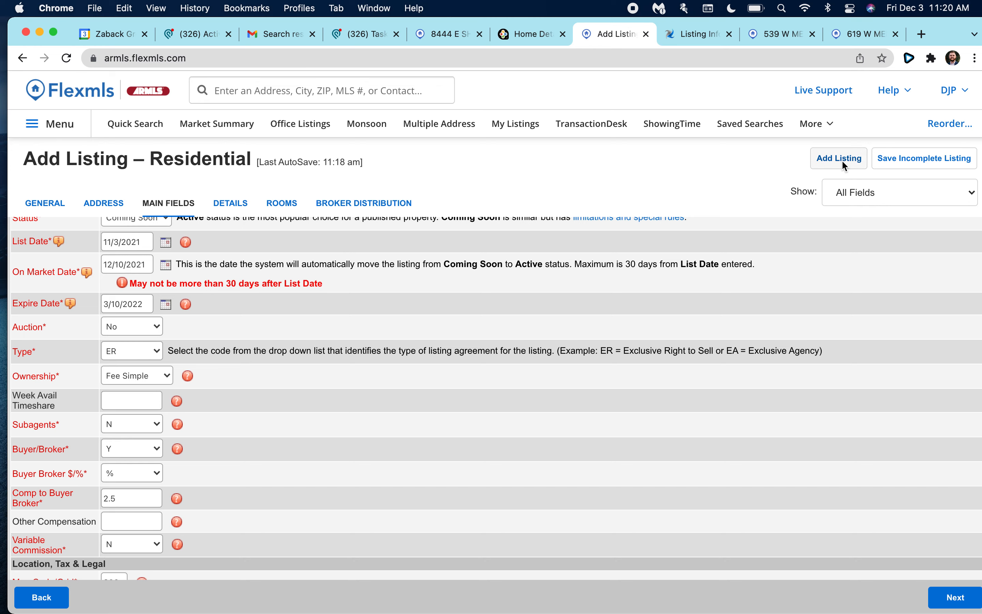
{"action": "left_click", "coordinate": [618, 203]}
{"action": "scroll", "coordinate": [439, 260], "scroll_direction": "up", "scroll_amount": 1}
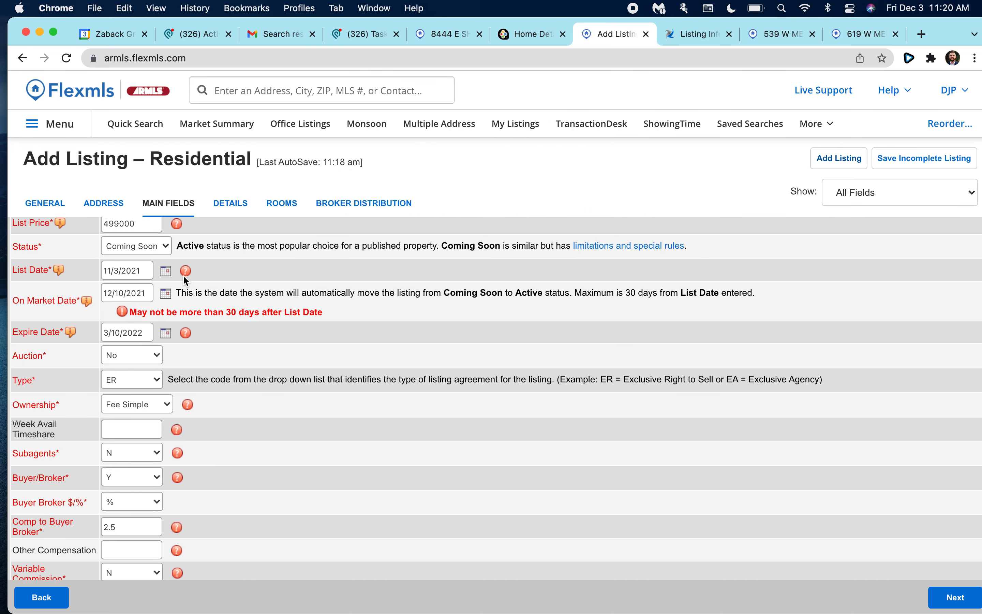
{"action": "left_click", "coordinate": [166, 271]}
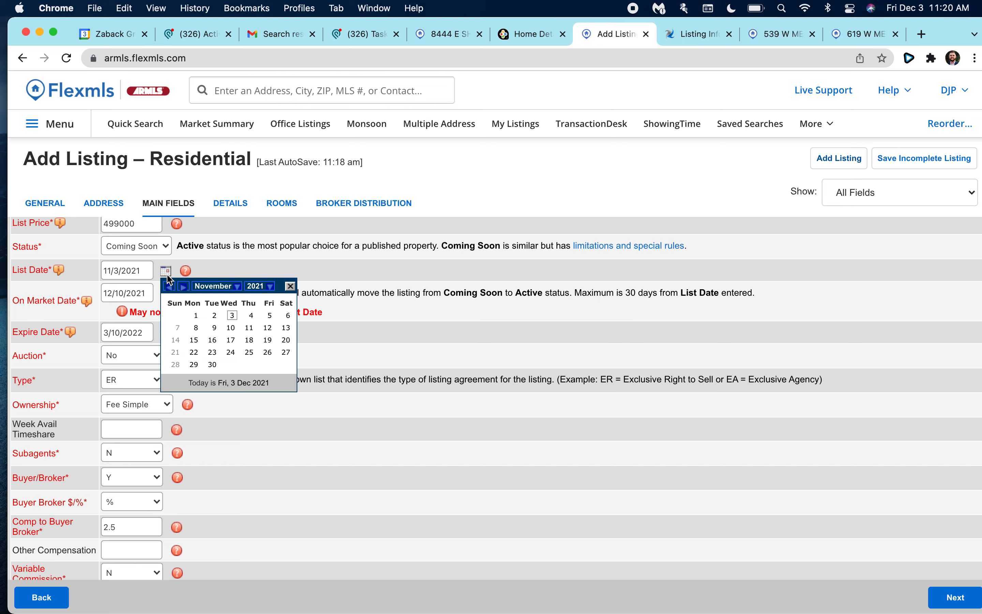
{"action": "left_click", "coordinate": [231, 328]}
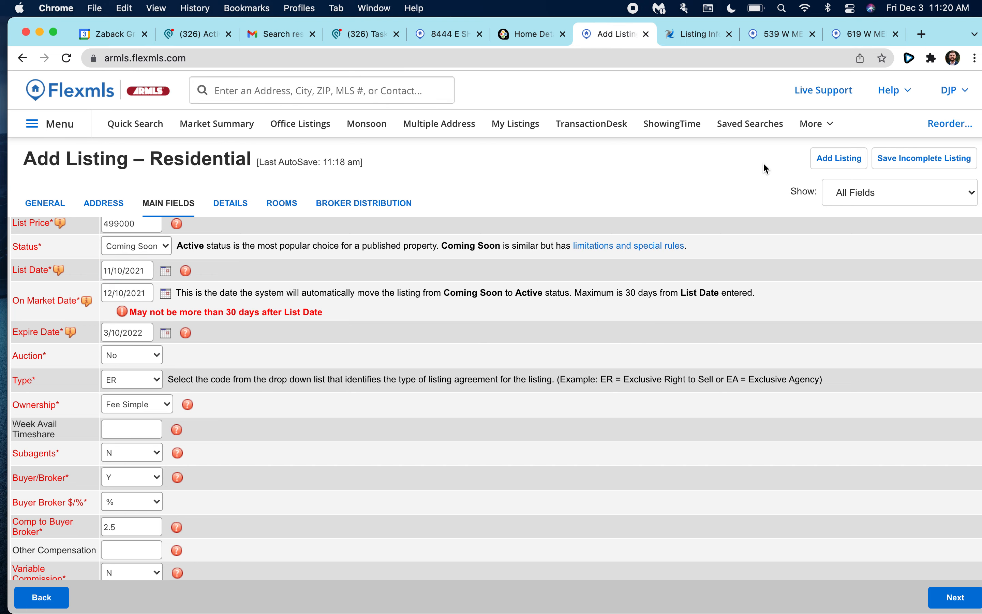
{"action": "left_click", "coordinate": [822, 160]}
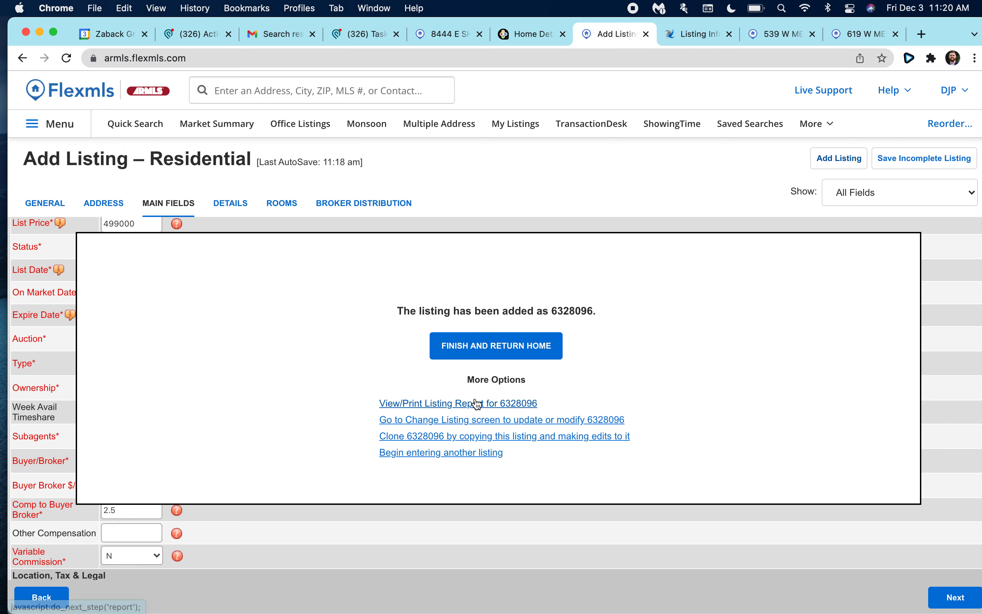
{"action": "left_click", "coordinate": [491, 359]}
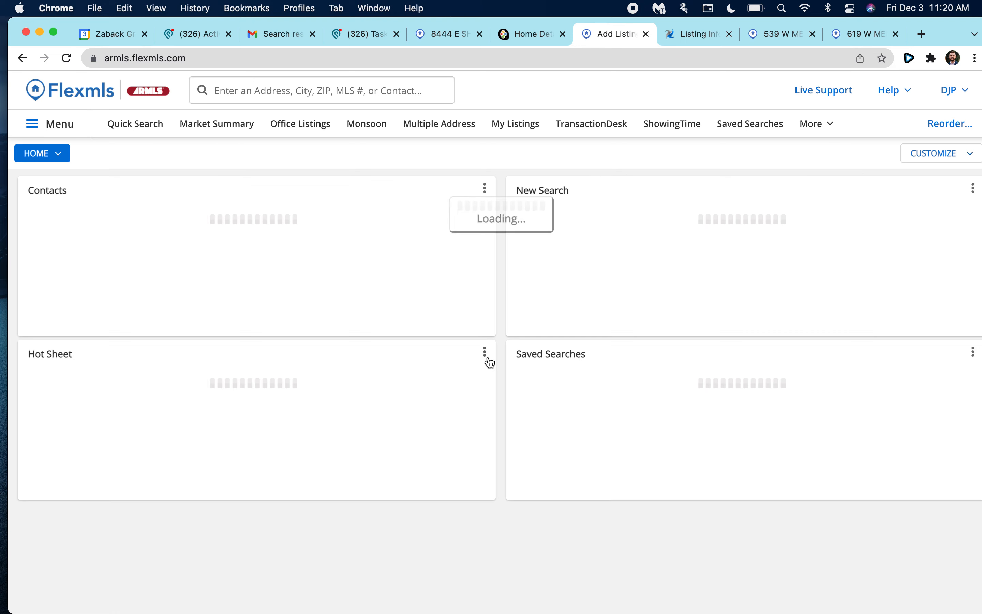
{"action": "left_click", "coordinate": [221, 92]}
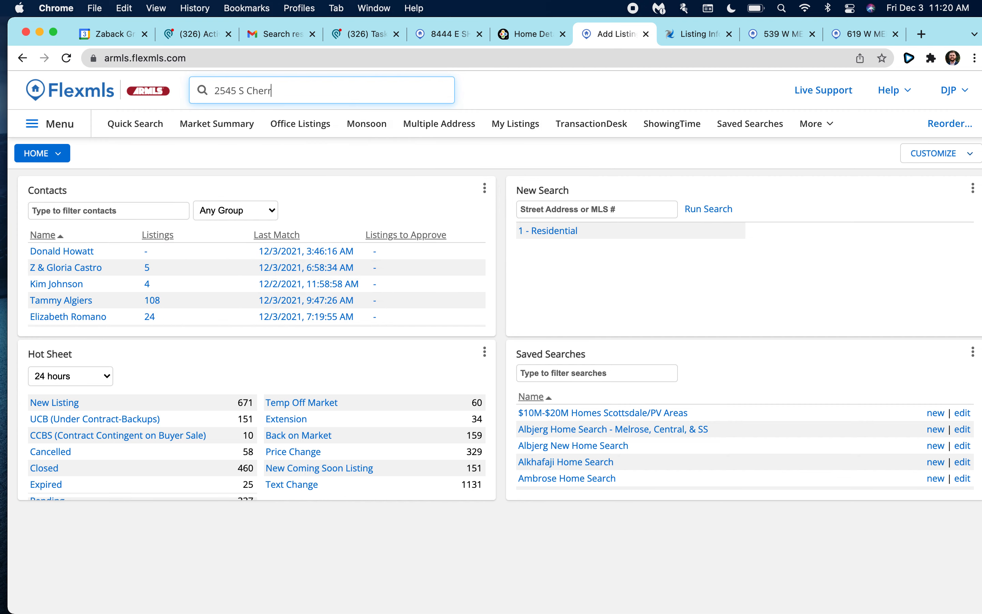
{"action": "left_click", "coordinate": [260, 133]}
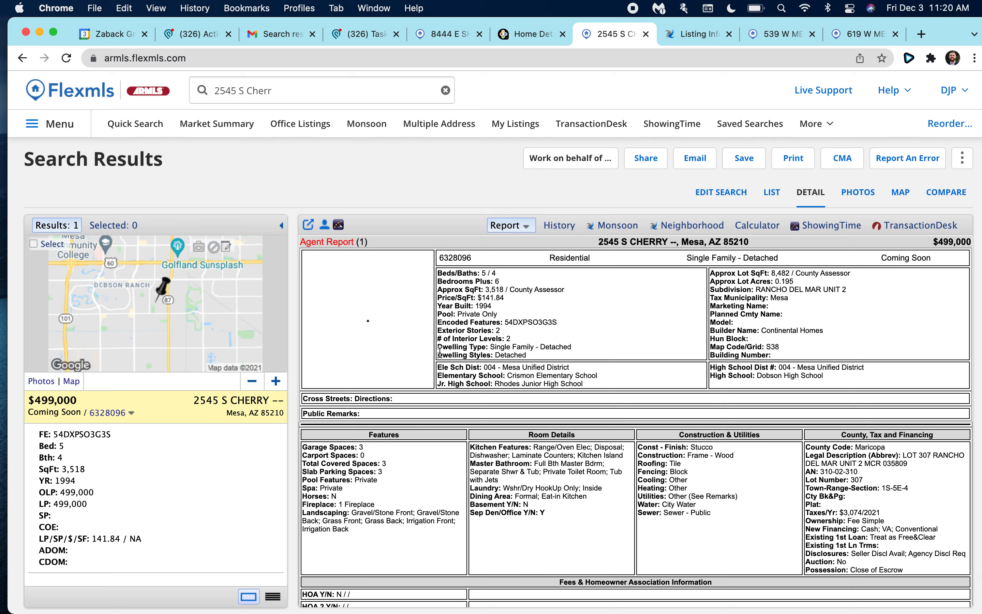
{"action": "scroll", "coordinate": [321, 316], "scroll_direction": "down", "scroll_amount": 1}
{"action": "scroll", "coordinate": [322, 316], "scroll_direction": "up", "scroll_amount": 1}
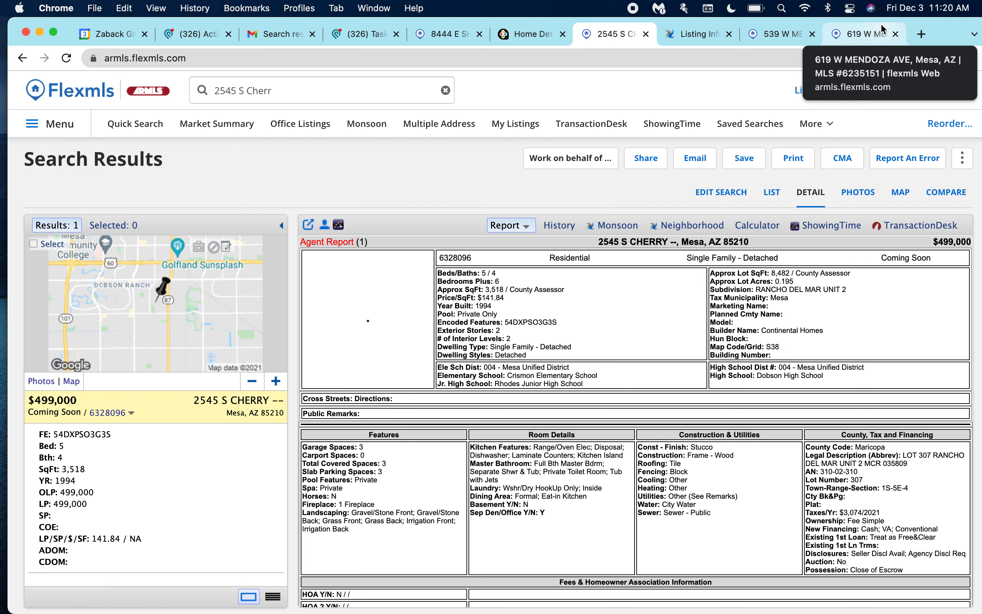
{"action": "scroll", "coordinate": [546, 322], "scroll_direction": "down", "scroll_amount": 1}
{"action": "scroll", "coordinate": [546, 322], "scroll_direction": "up", "scroll_amount": 1}
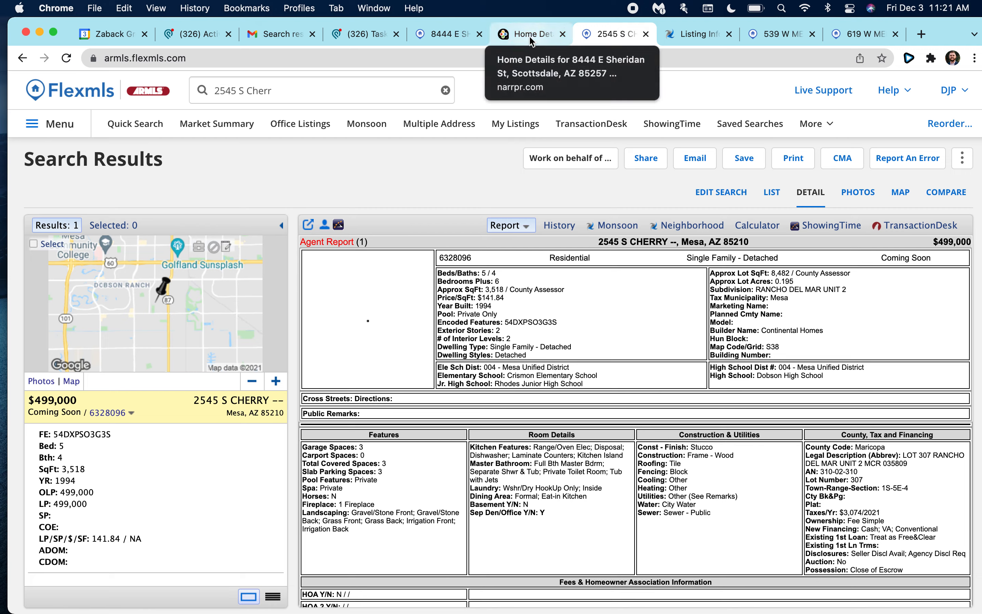
{"action": "left_click", "coordinate": [696, 34]}
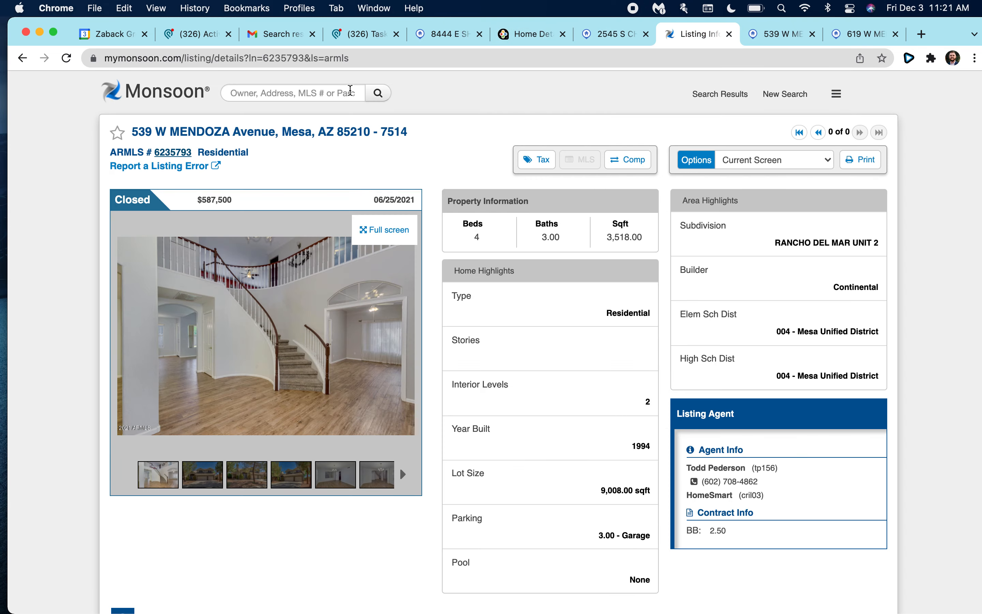
{"action": "left_click", "coordinate": [284, 59]}
{"action": "key", "text": "BackSpace"}
{"action": "key", "text": "Return"}
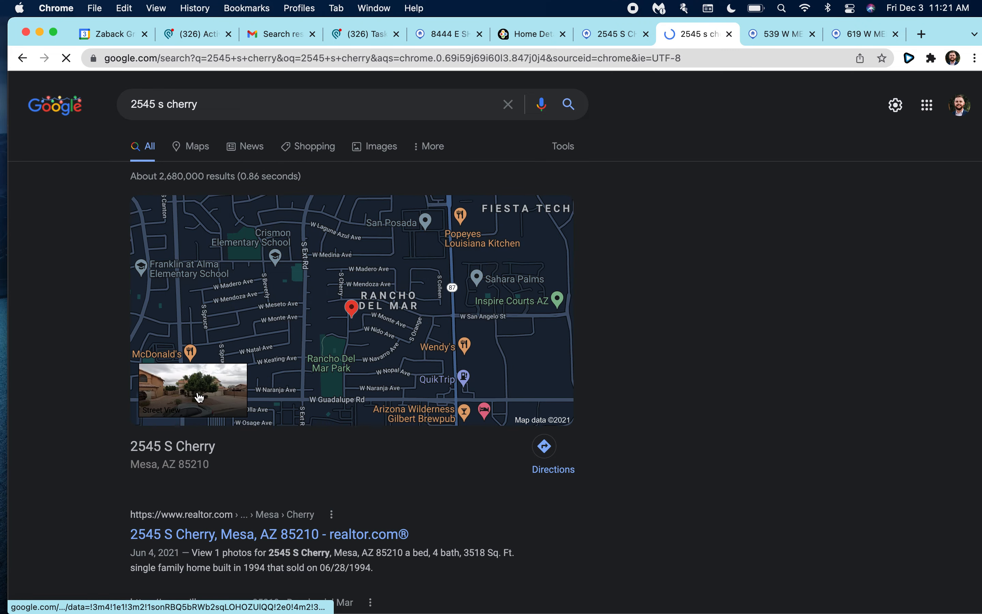
{"action": "left_click", "coordinate": [199, 396]}
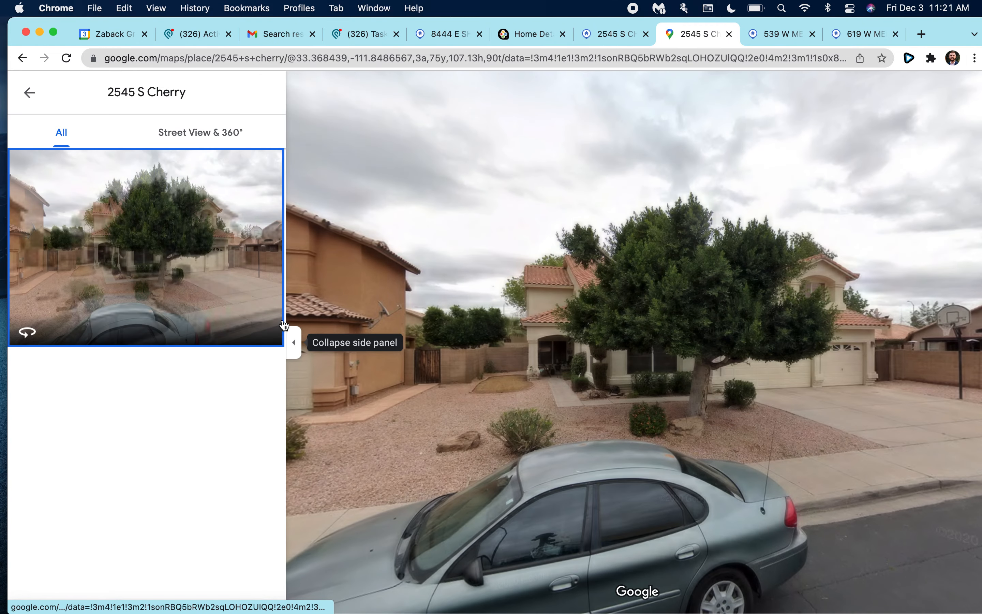
Step closer to the house front, screenshot the Street View image, and return to Flexmls.
{"action": "left_click", "coordinate": [718, 422]}
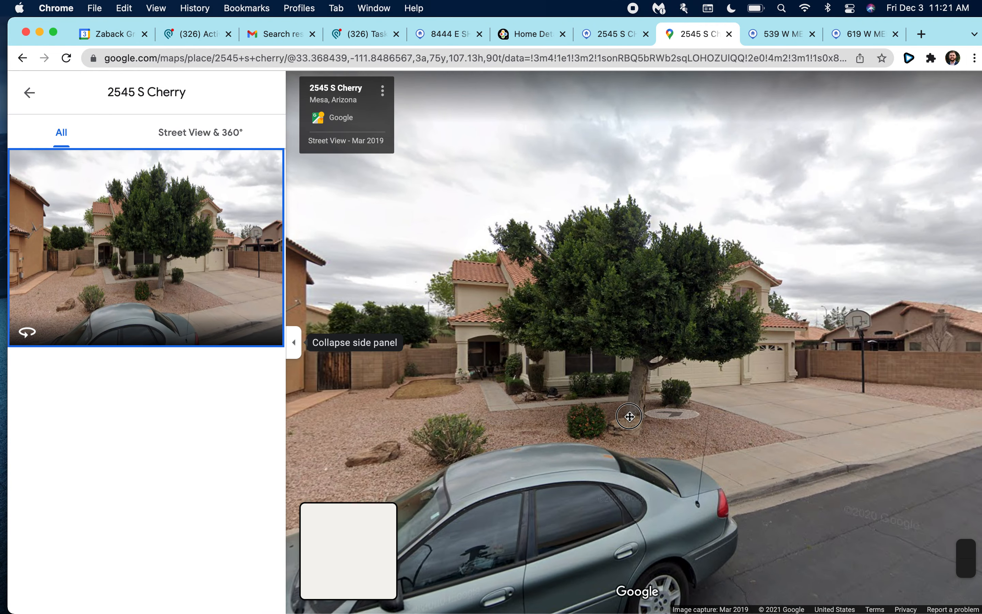
{"action": "left_click", "coordinate": [765, 421]}
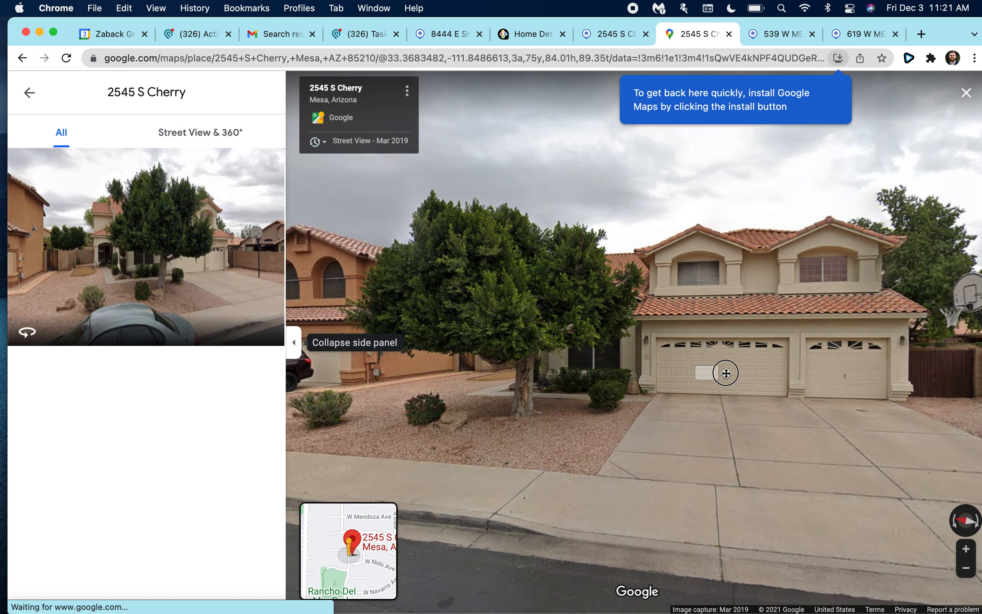
{"action": "key", "text": "super+shift+4"}
{"action": "left_click_drag", "start_coordinate": [310, 177], "coordinate": [966, 493]}
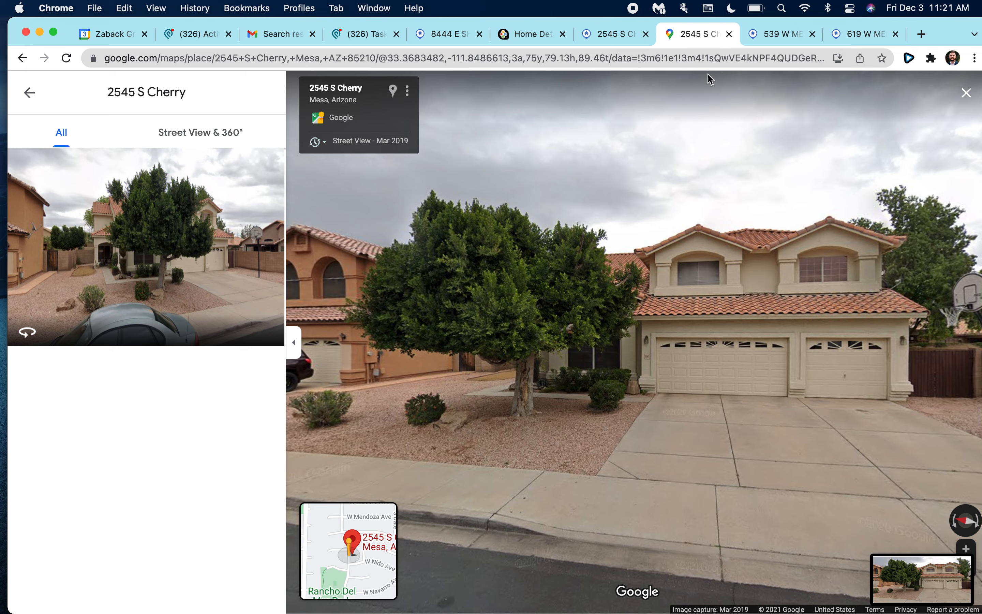
{"action": "left_click", "coordinate": [612, 40]}
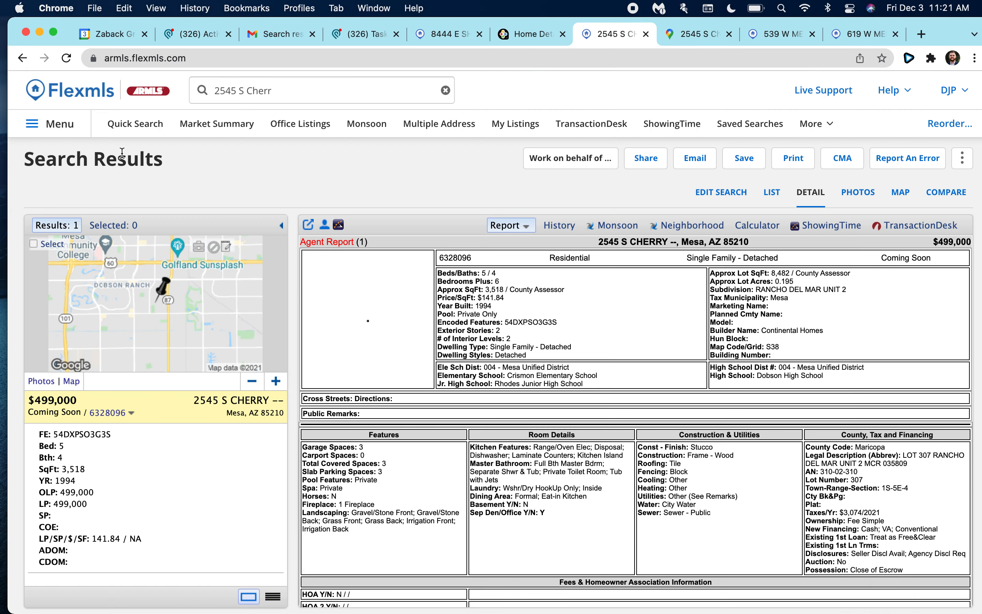
{"action": "left_click", "coordinate": [44, 134]}
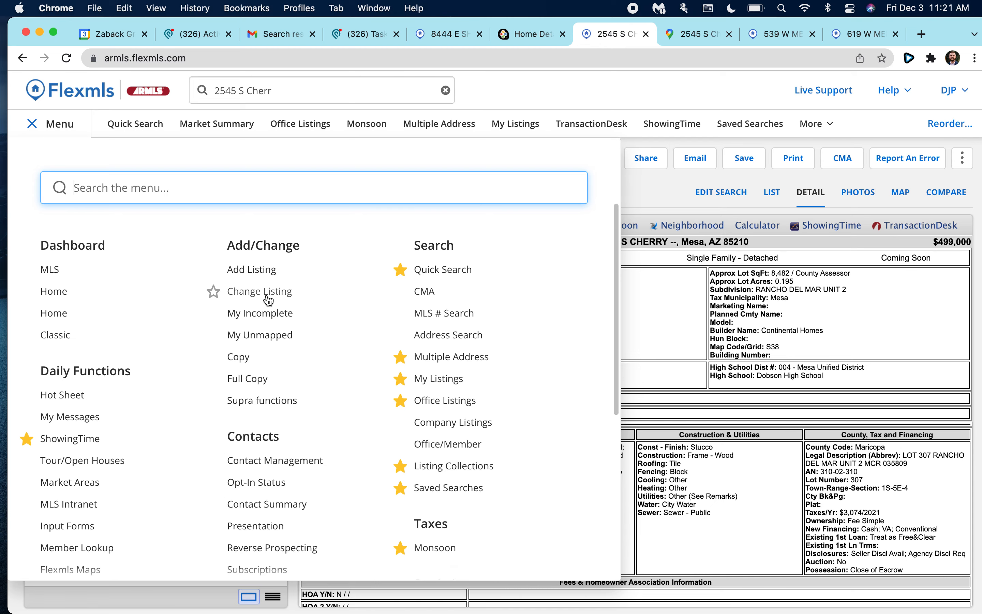
{"action": "left_click", "coordinate": [269, 300]}
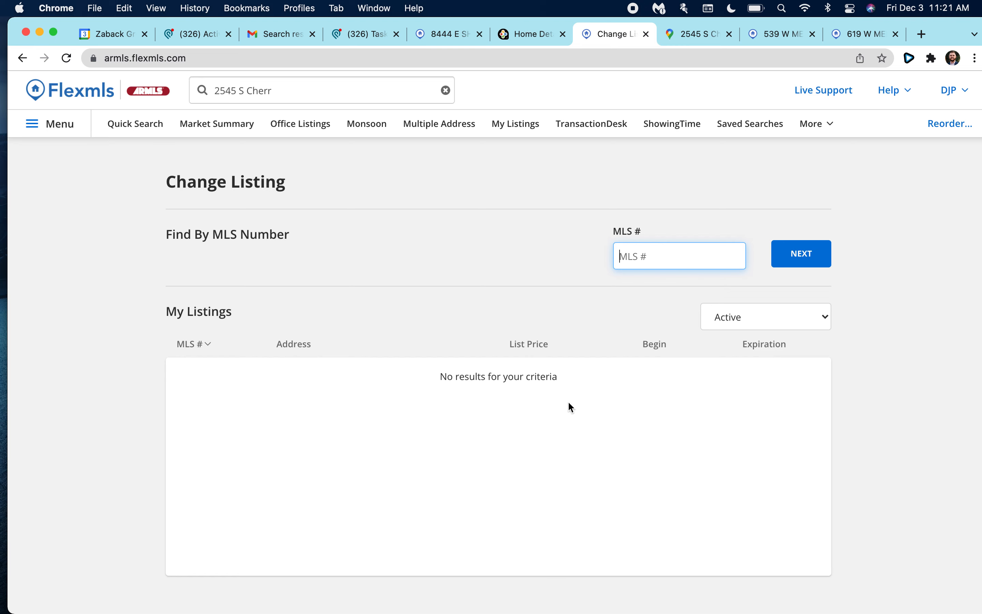
{"action": "left_click", "coordinate": [768, 325]}
{"action": "left_click", "coordinate": [771, 363]}
{"action": "left_click", "coordinate": [314, 373]}
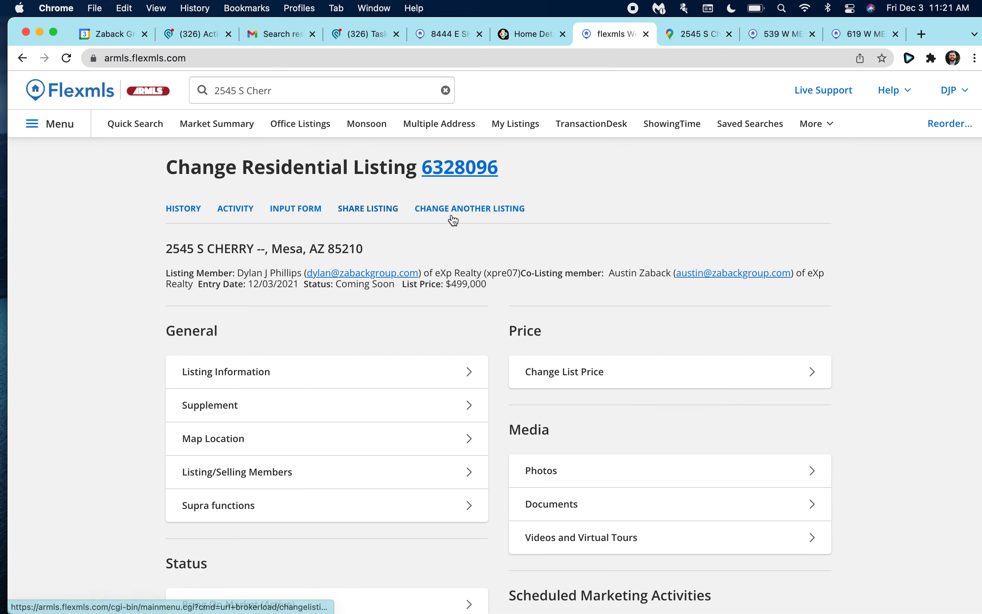
Go to the listing's Photos page under Media and move the browser aside.
{"action": "left_click", "coordinate": [436, 225]}
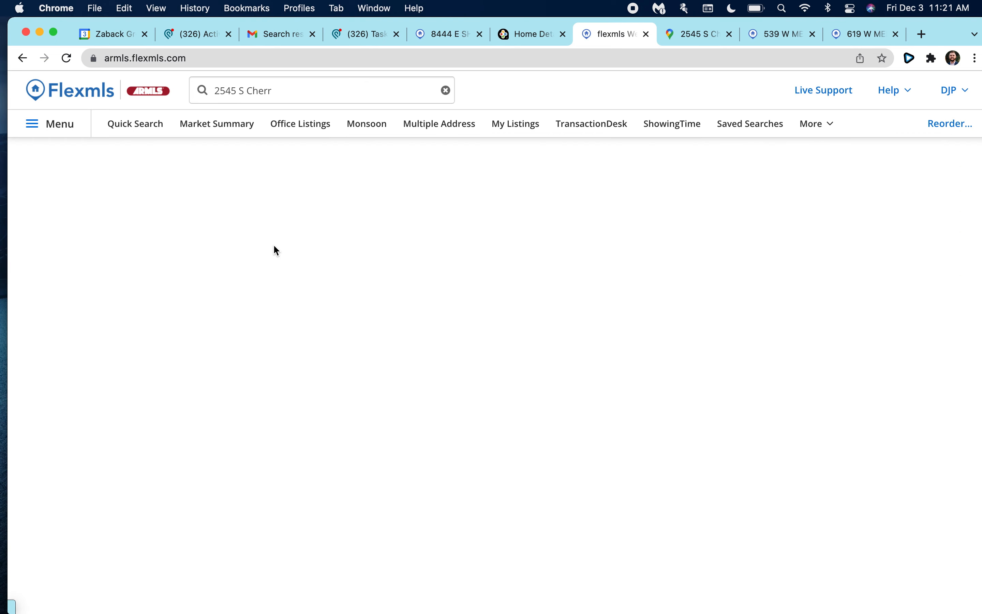
{"action": "scroll", "coordinate": [110, 165], "scroll_direction": "left", "scroll_amount": 5}
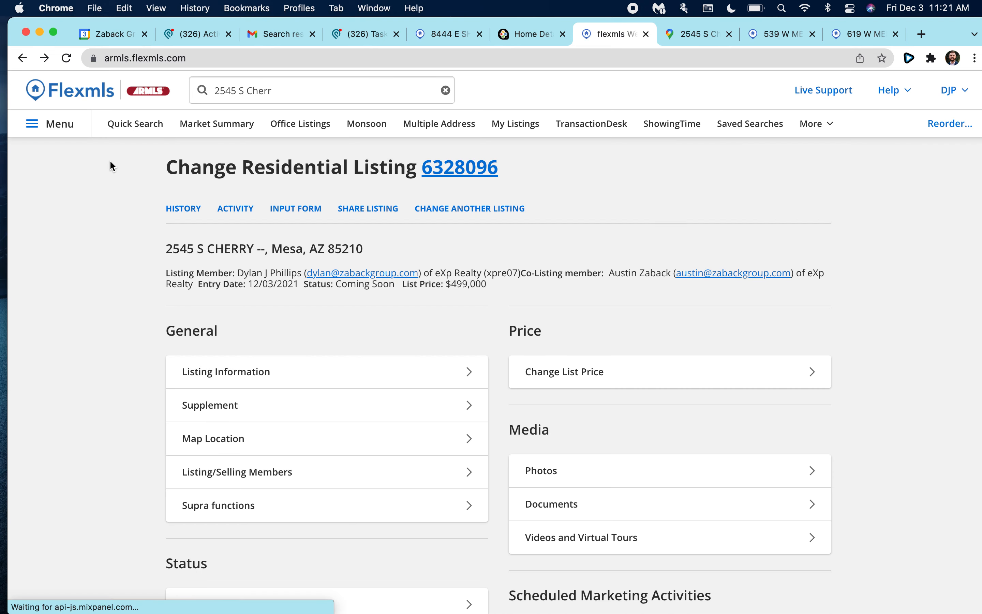
{"action": "scroll", "coordinate": [523, 402], "scroll_direction": "down", "scroll_amount": 2}
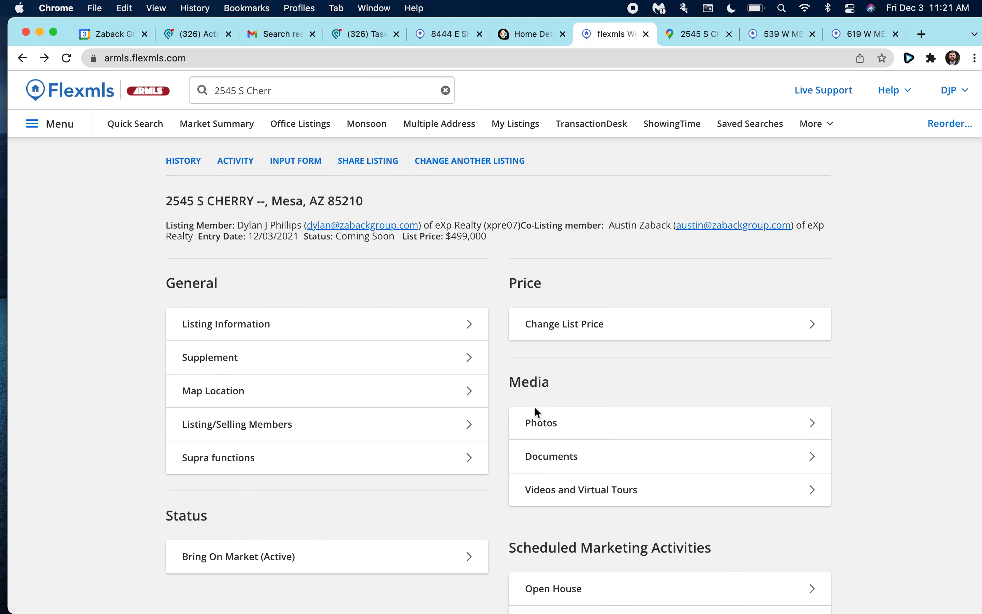
{"action": "left_click", "coordinate": [561, 422]}
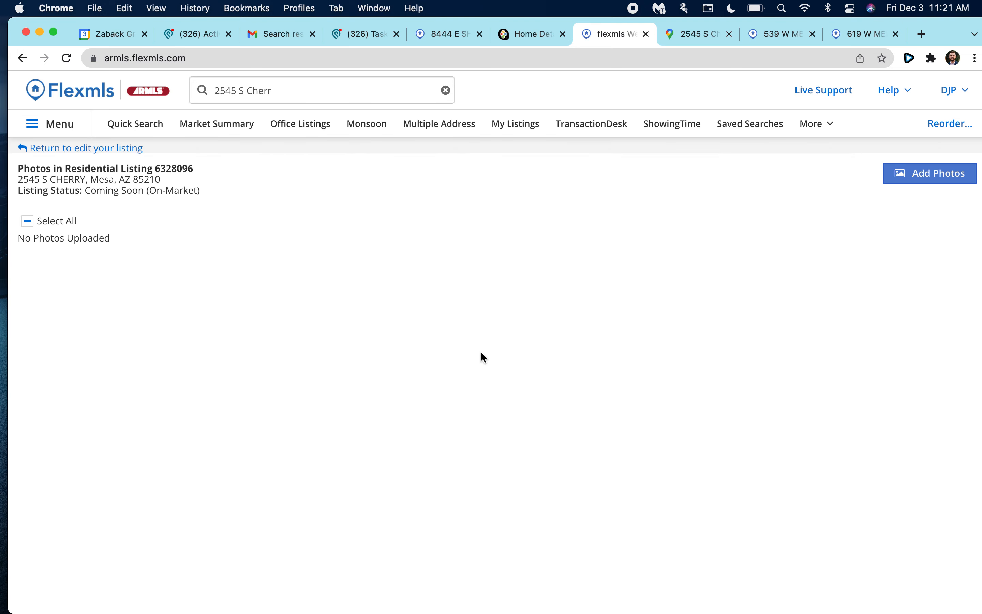
{"action": "left_click_drag", "start_coordinate": [969, 39], "coordinate": [718, 4]}
Upload the newest Street View screenshot as the listing photo and return to the edit page.
{"action": "left_click", "coordinate": [708, 171]}
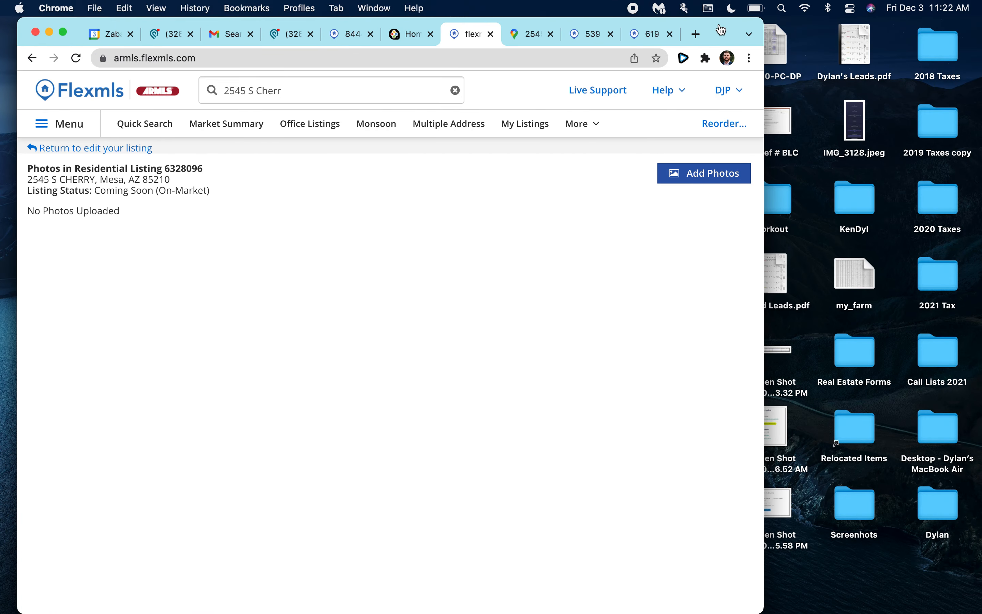
{"action": "left_click", "coordinate": [691, 178]}
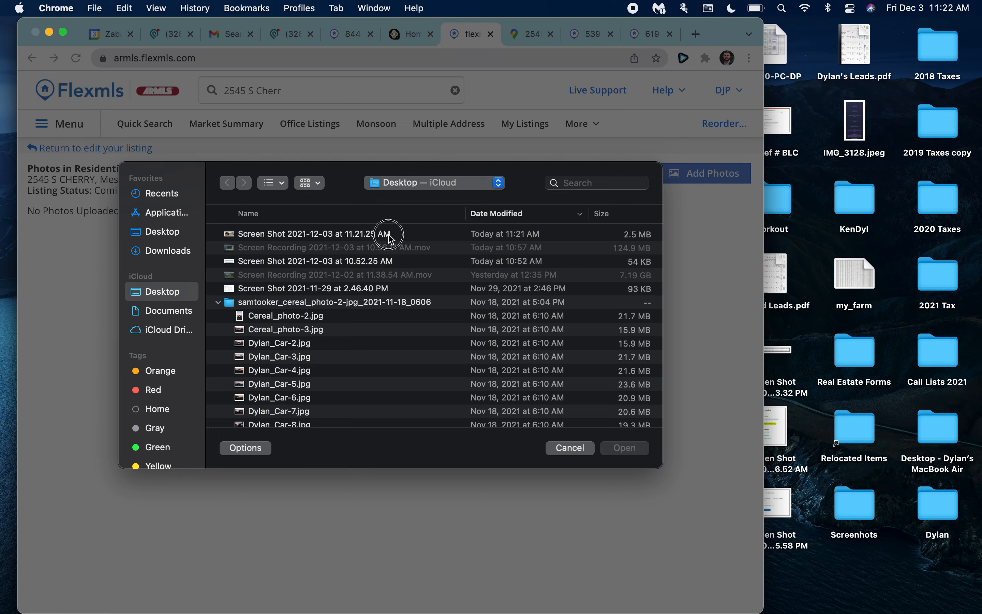
{"action": "double_click", "coordinate": [384, 233]}
{"action": "double_click", "coordinate": [723, 36]}
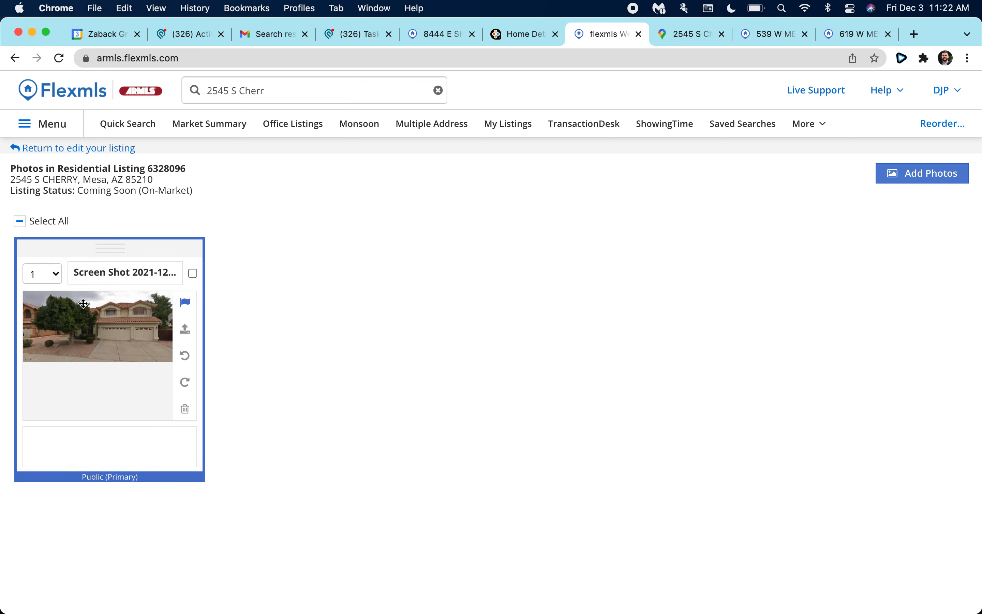
{"action": "left_click", "coordinate": [105, 151]}
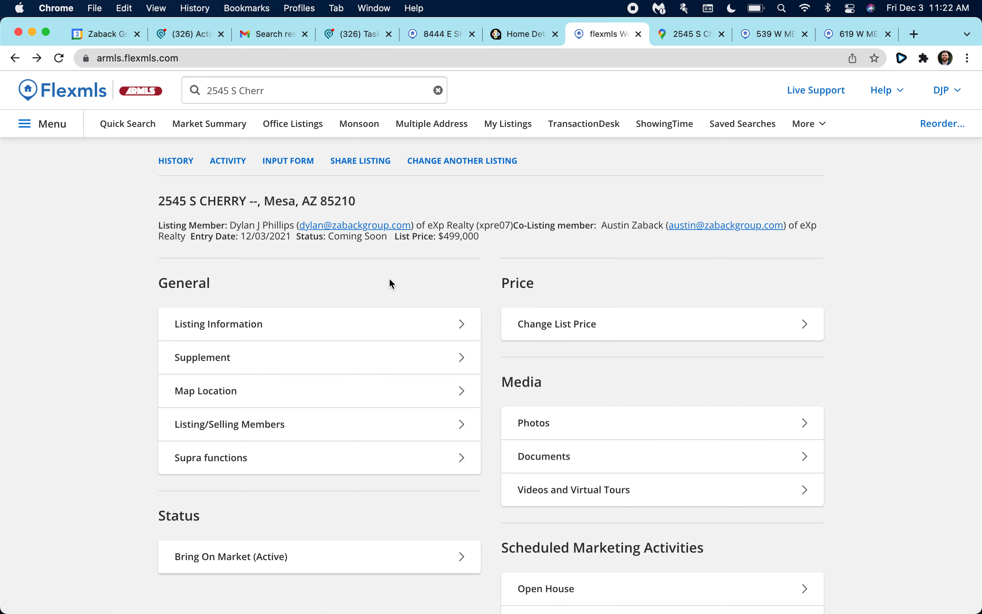
Open the Agent Report for listing 6328096 and scroll through it with the house photo.
{"action": "scroll", "coordinate": [381, 260], "scroll_direction": "down", "scroll_amount": 2}
{"action": "scroll", "coordinate": [380, 260], "scroll_direction": "up", "scroll_amount": 4}
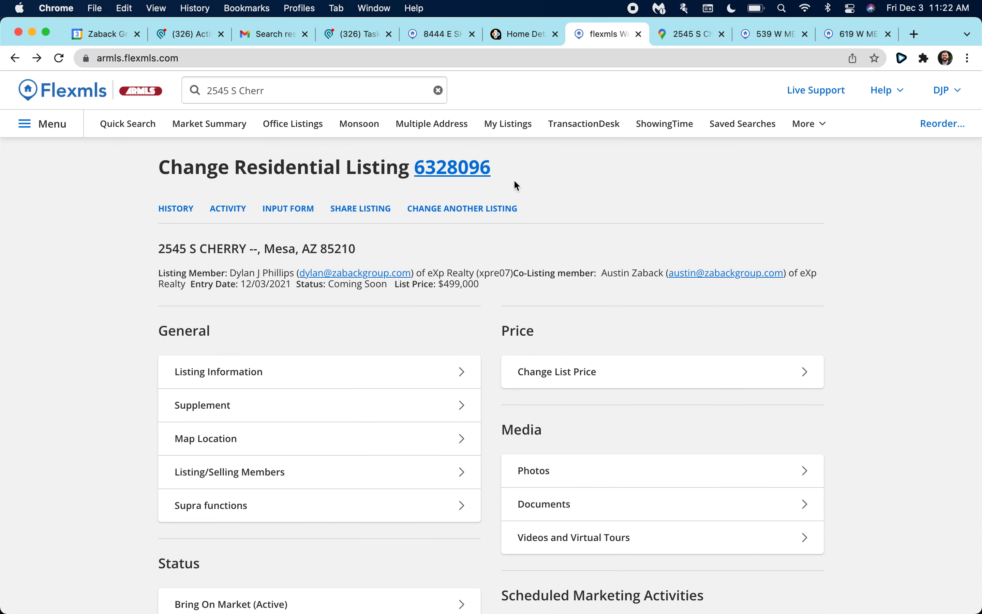
{"action": "left_click", "coordinate": [438, 167]}
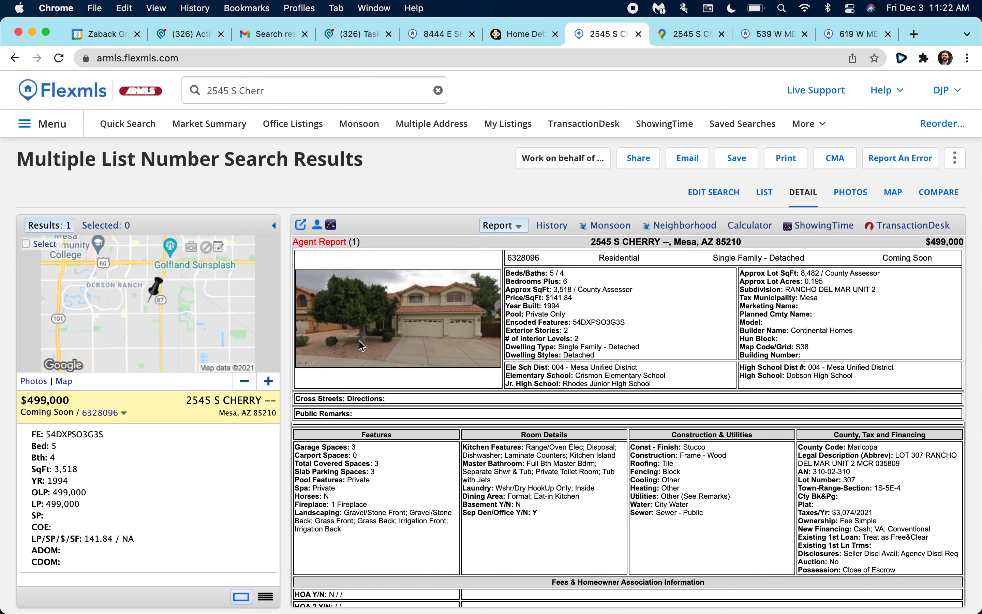
{"action": "scroll", "coordinate": [375, 343], "scroll_direction": "down", "scroll_amount": 10}
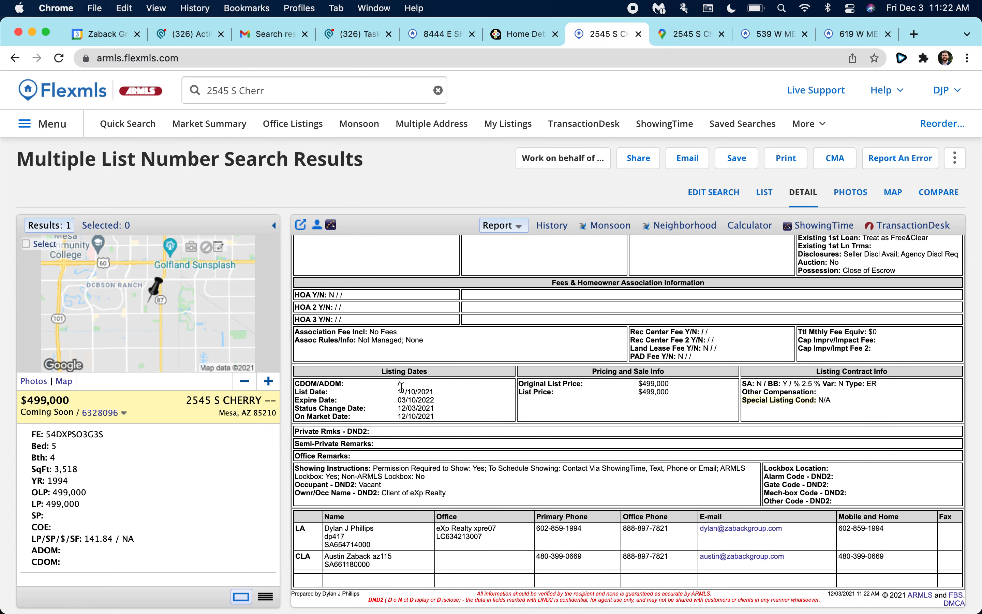
{"action": "scroll", "coordinate": [408, 404], "scroll_direction": "up", "scroll_amount": 8}
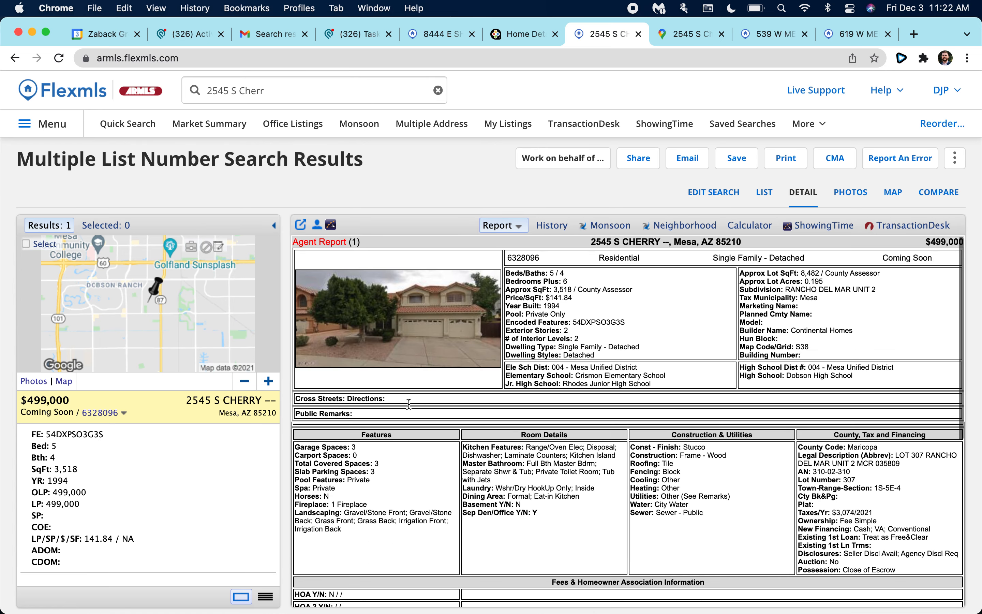
{"action": "scroll", "coordinate": [441, 448], "scroll_direction": "down", "scroll_amount": 3}
{"action": "scroll", "coordinate": [441, 448], "scroll_direction": "down", "scroll_amount": 5}
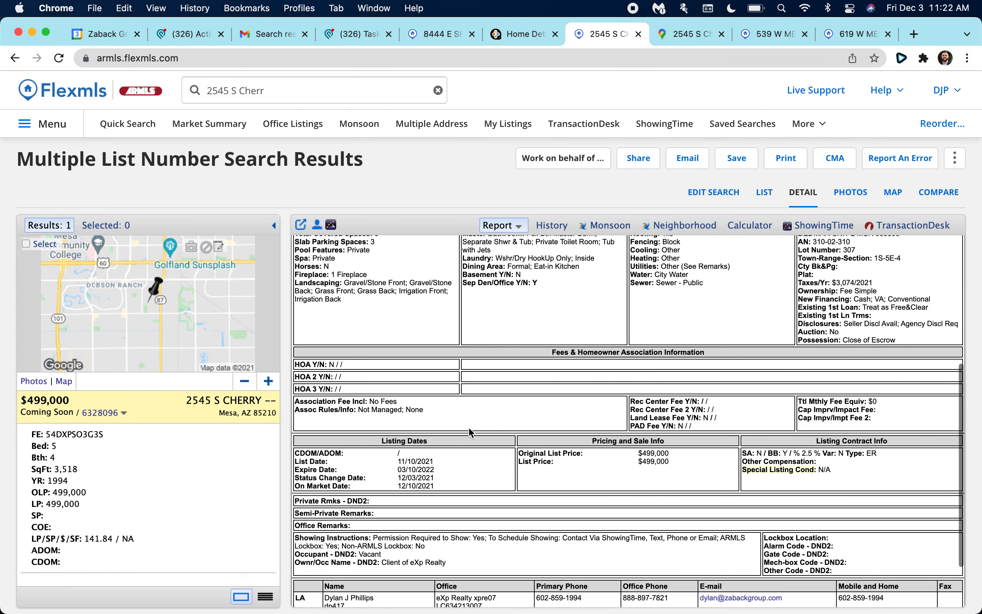
{"action": "scroll", "coordinate": [410, 362], "scroll_direction": "up", "scroll_amount": 3}
{"action": "scroll", "coordinate": [379, 367], "scroll_direction": "up", "scroll_amount": 1}
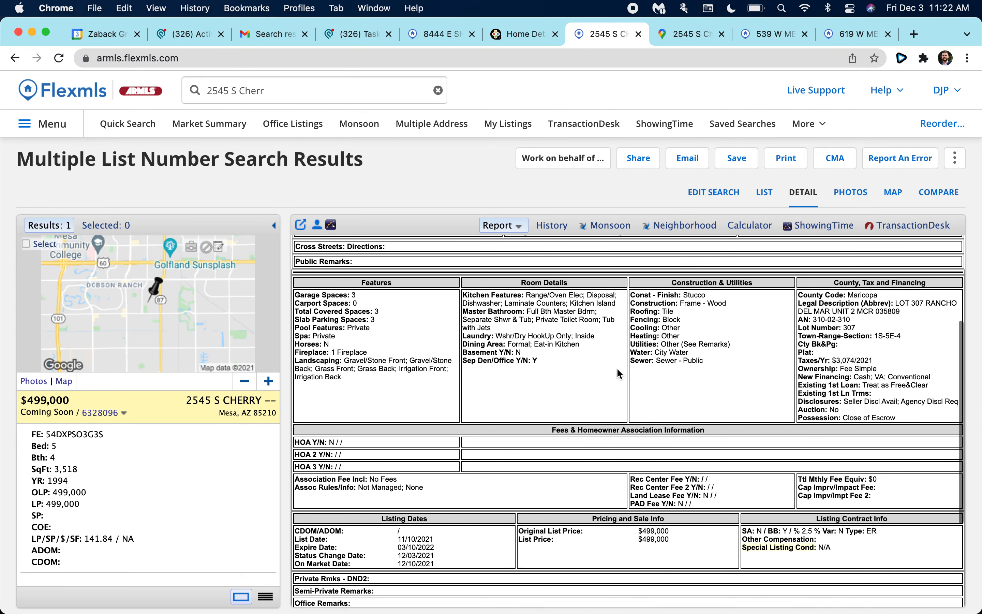
Check the report's listing dates, including the On Market Date 12/10/2021.
{"action": "left_click_drag", "start_coordinate": [661, 327], "coordinate": [633, 327]}
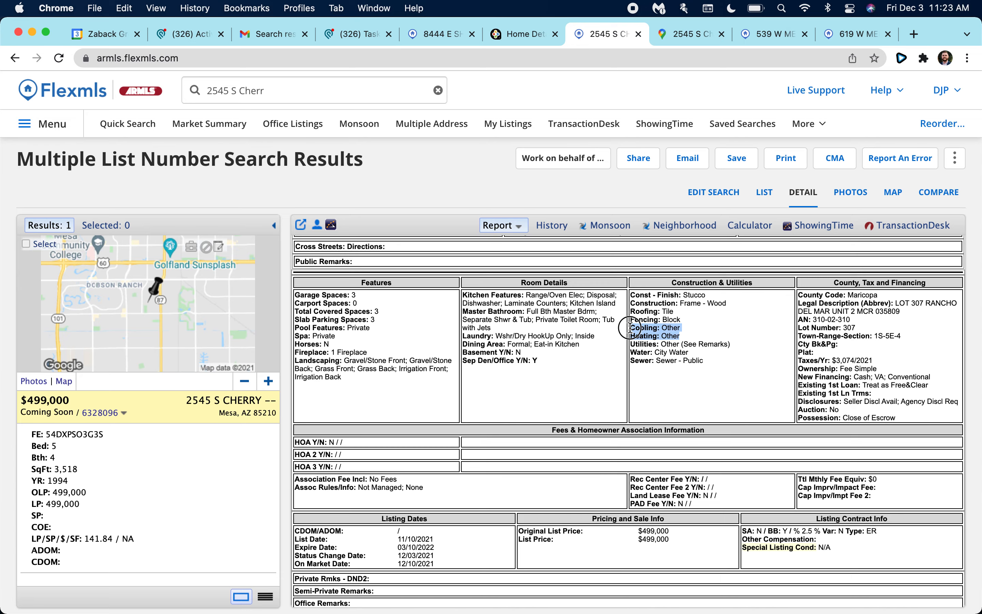
{"action": "left_click", "coordinate": [661, 343]}
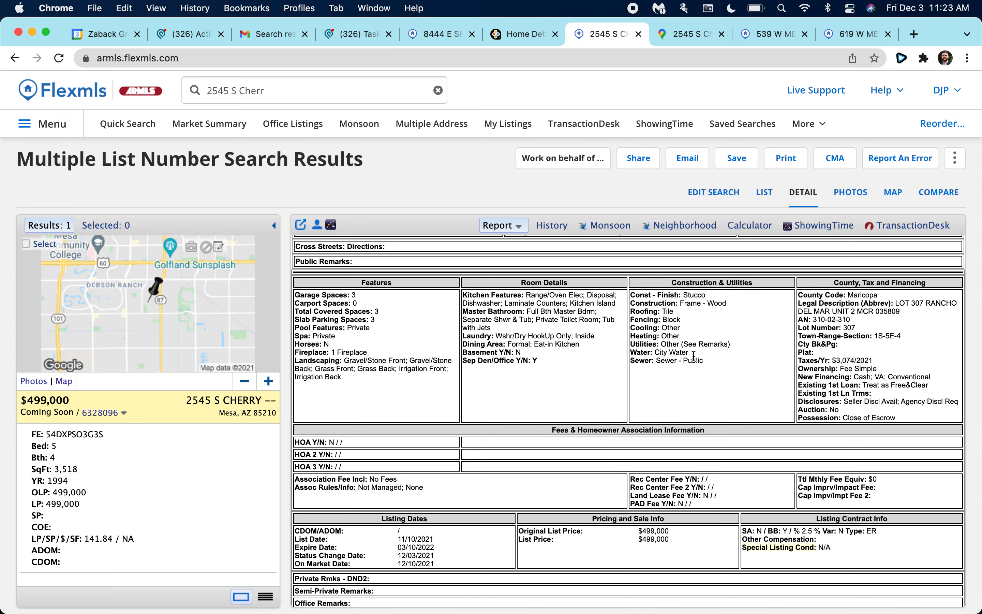
{"action": "scroll", "coordinate": [693, 357], "scroll_direction": "up", "scroll_amount": 5}
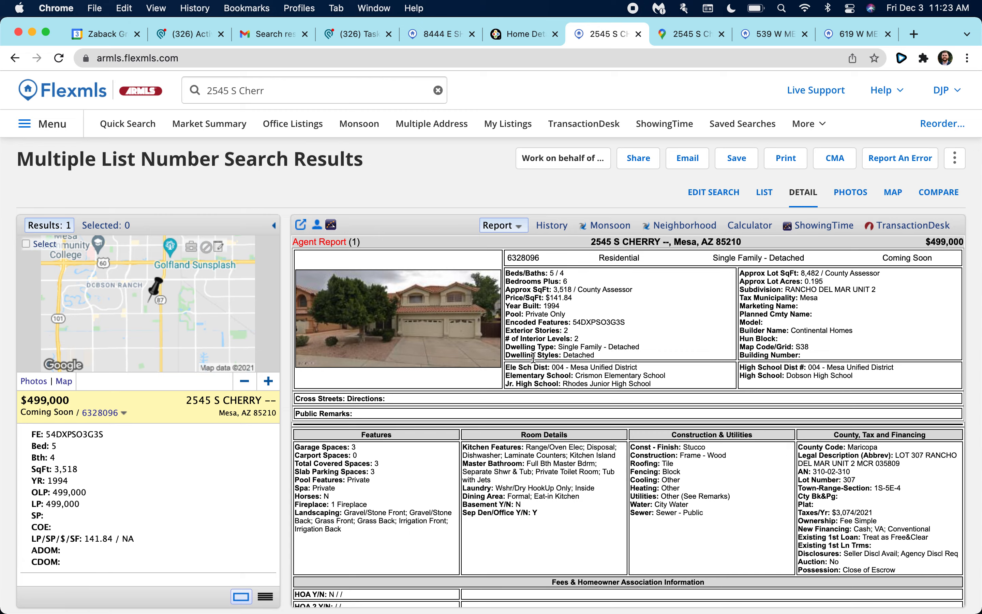
{"action": "scroll", "coordinate": [377, 406], "scroll_direction": "down", "scroll_amount": 5}
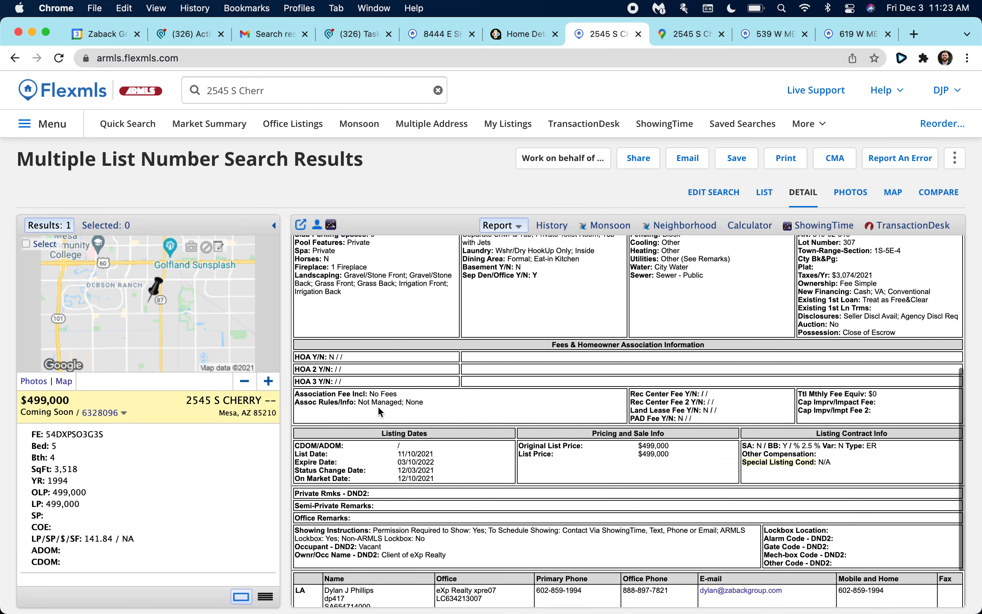
{"action": "scroll", "coordinate": [766, 324], "scroll_direction": "up", "scroll_amount": 5}
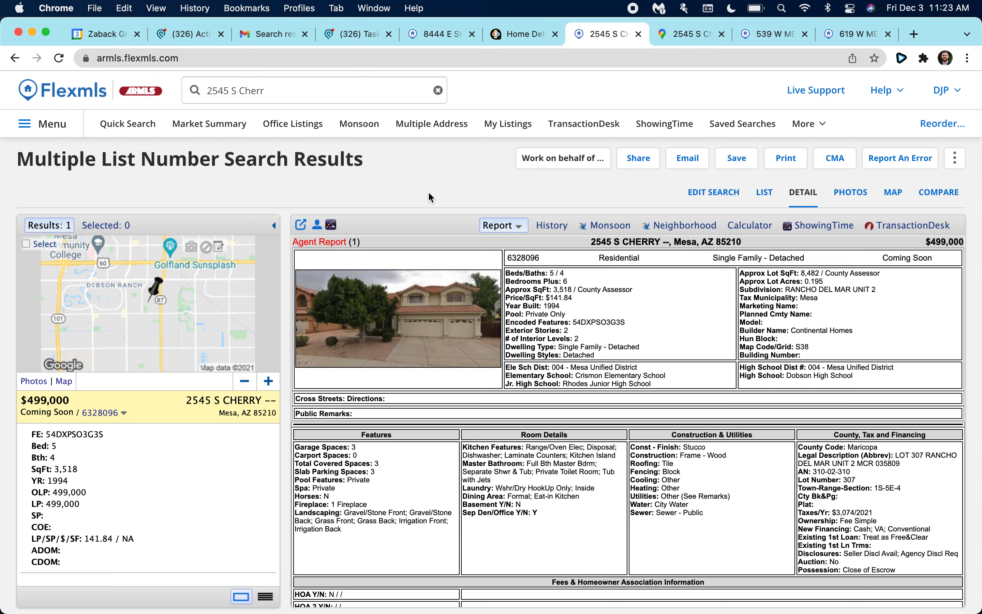
{"action": "scroll", "coordinate": [452, 402], "scroll_direction": "down", "scroll_amount": 7}
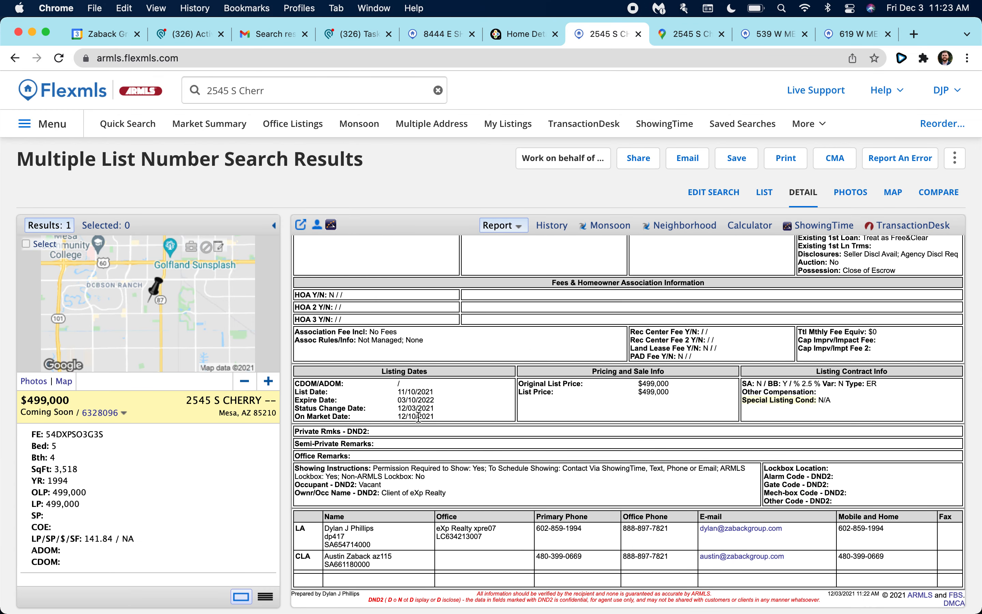
{"action": "triple_click", "coordinate": [424, 418]}
{"action": "left_click", "coordinate": [448, 416]}
{"action": "scroll", "coordinate": [418, 414], "scroll_direction": "up", "scroll_amount": 5}
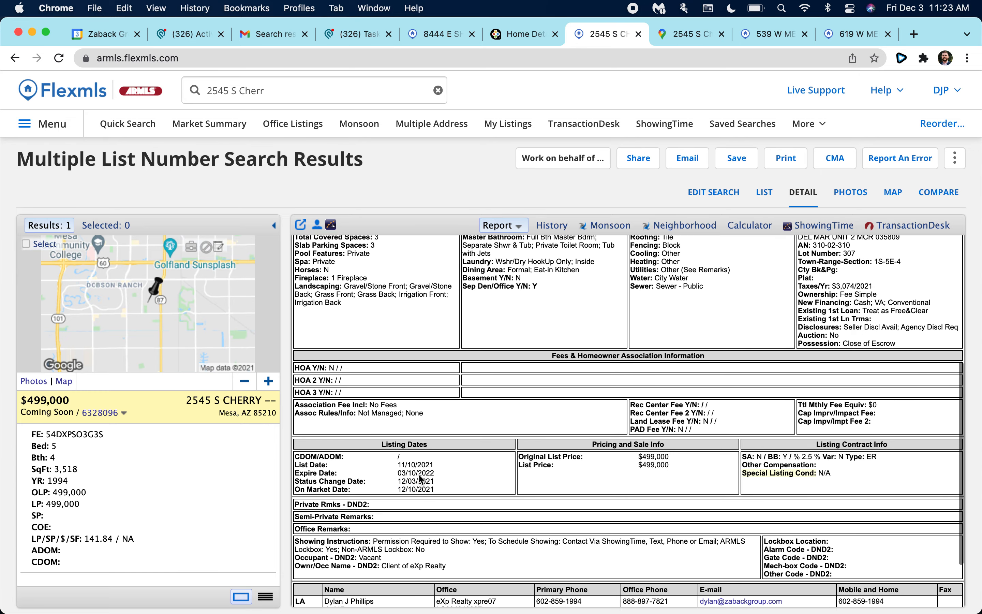
{"action": "scroll", "coordinate": [386, 513], "scroll_direction": "up", "scroll_amount": 8}
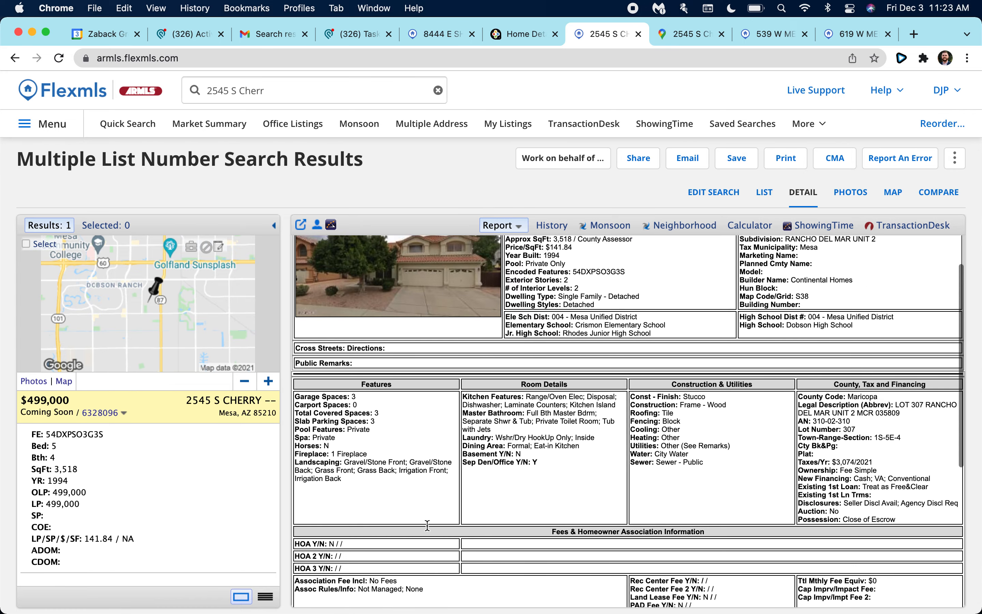
{"action": "scroll", "coordinate": [447, 508], "scroll_direction": "down", "scroll_amount": 7}
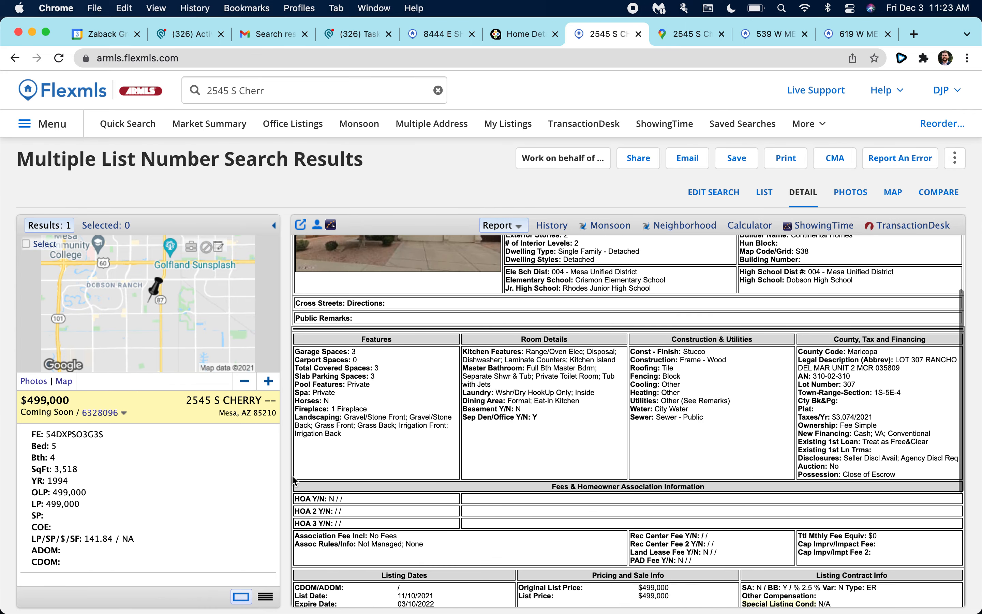
{"action": "scroll", "coordinate": [402, 508], "scroll_direction": "up", "scroll_amount": 7}
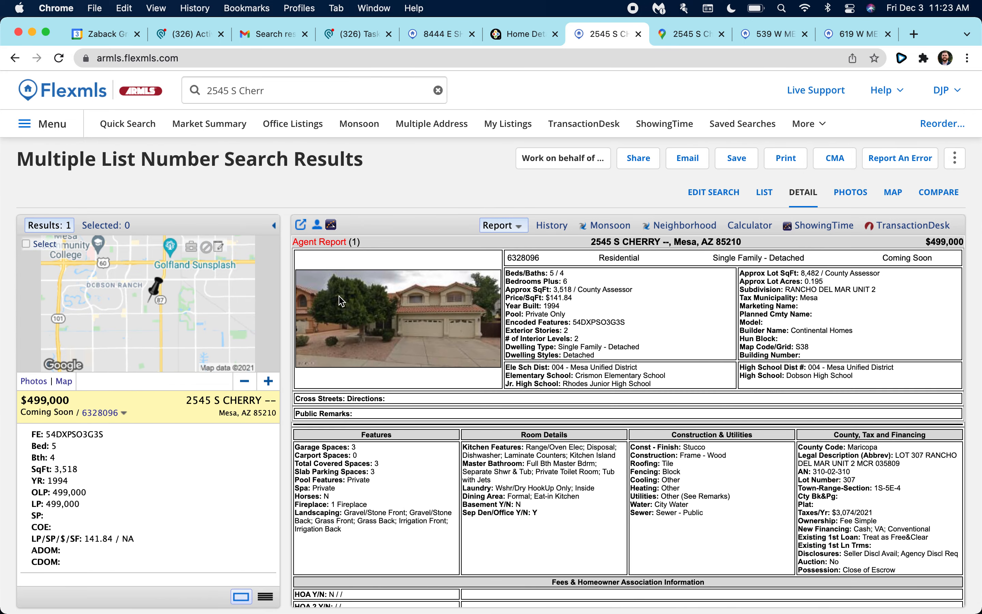